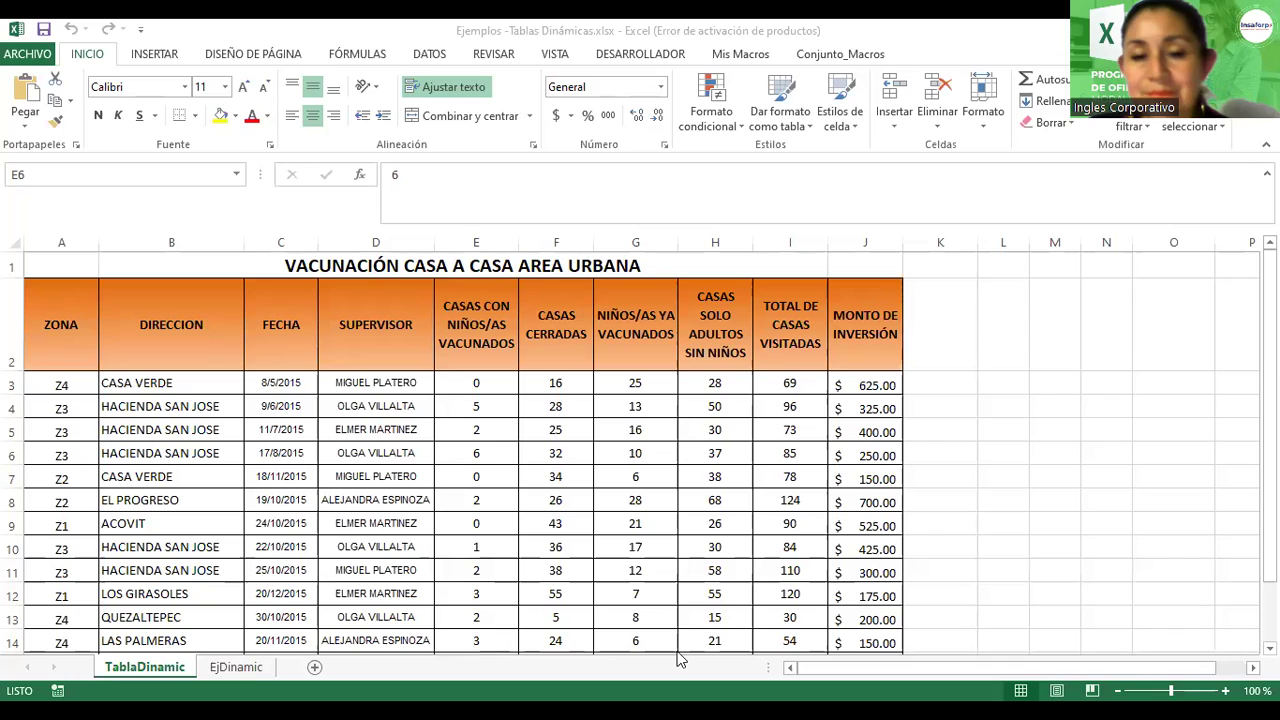
Examine the records on the TablaDinamic and EjDinamic sheets, including the vaccination table from its headers to its last row
key("ctrl+Page_Down")
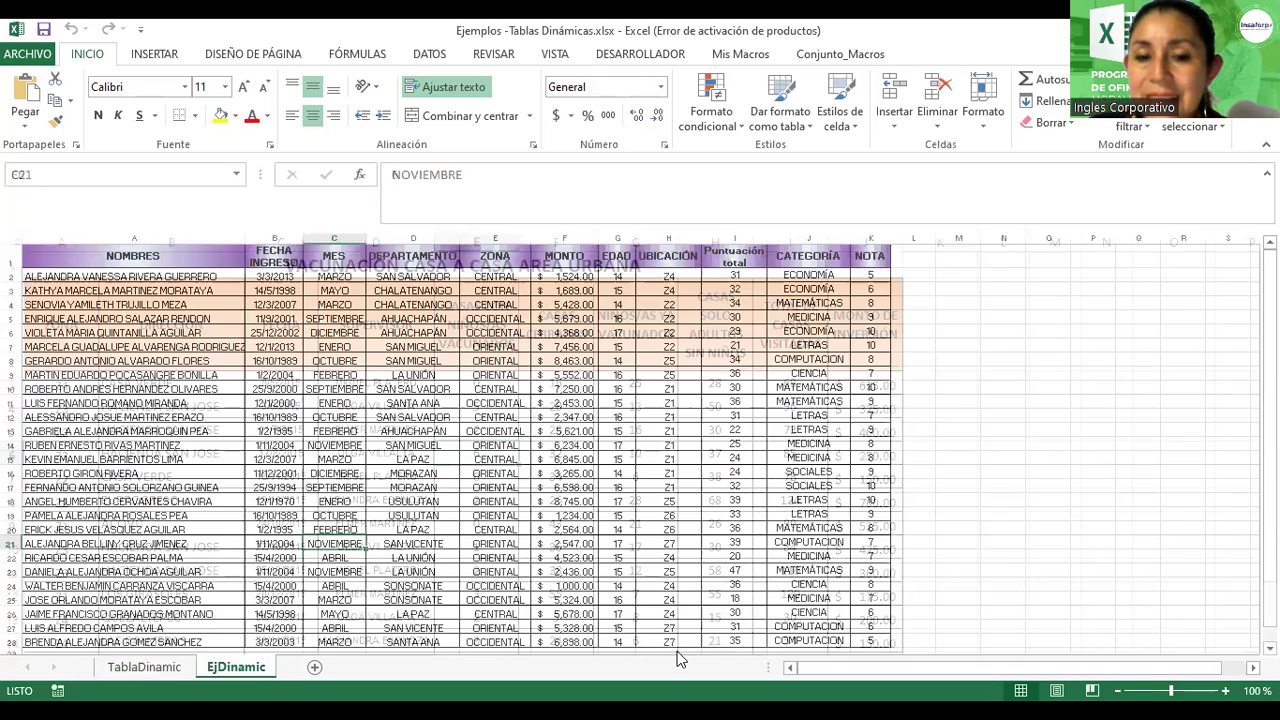
left_click(145, 667)
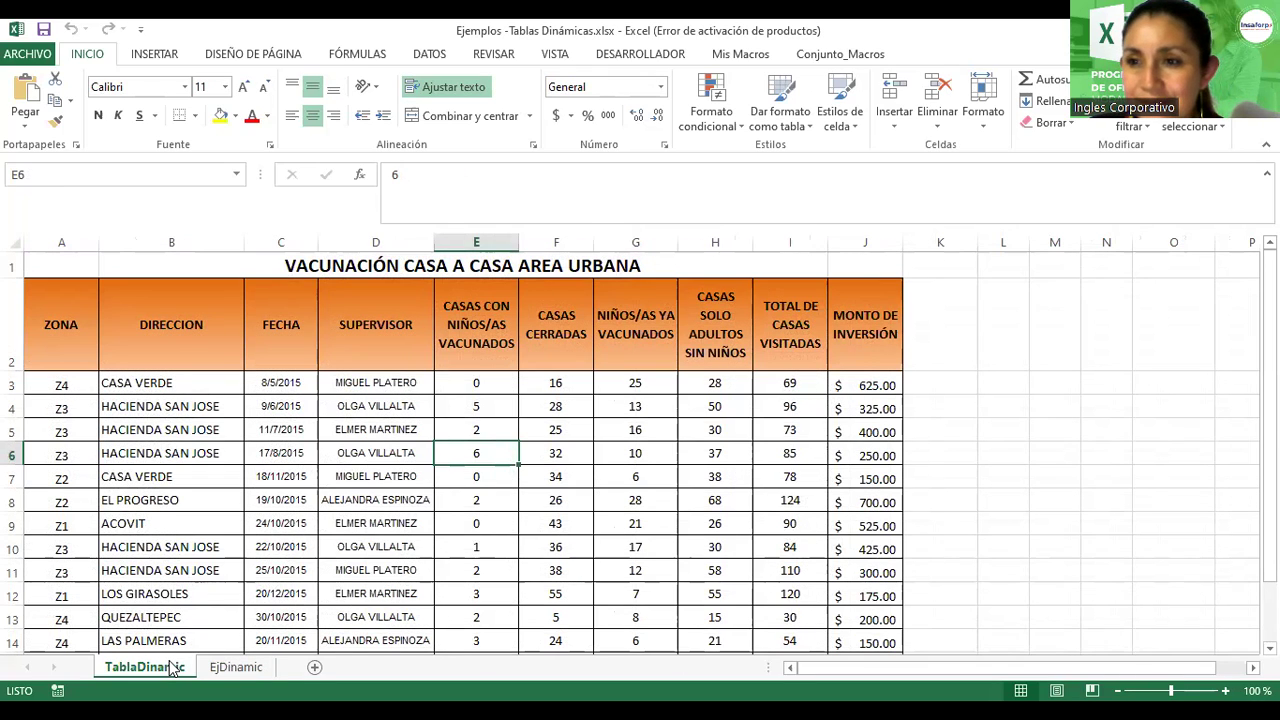
left_click(240, 670)
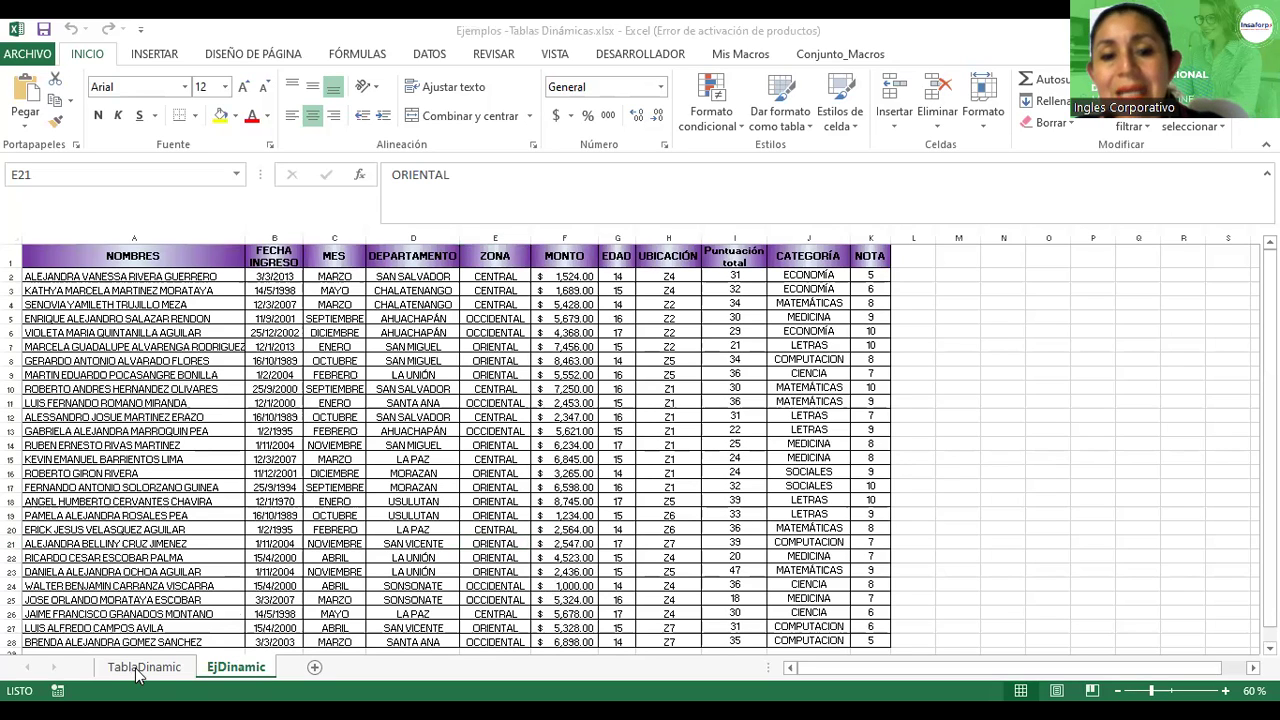
left_click(170, 668)
left_click(236, 672)
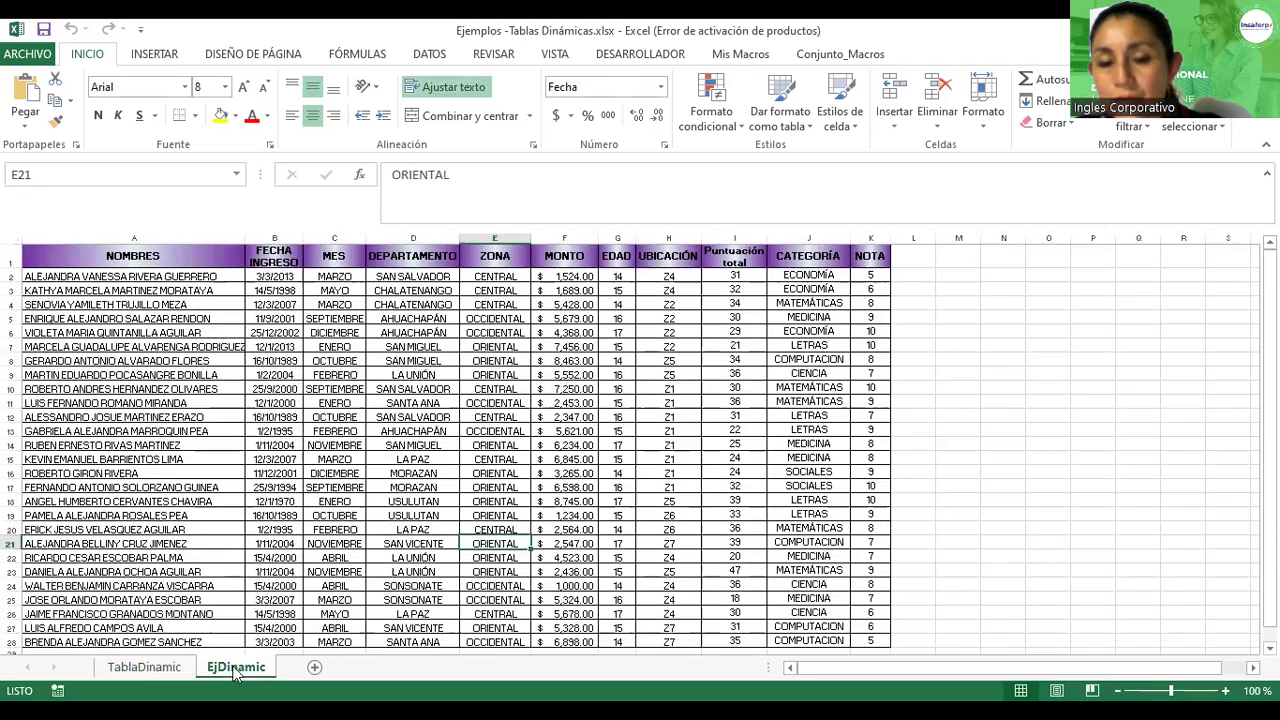
left_click(145, 667)
left_click(240, 670)
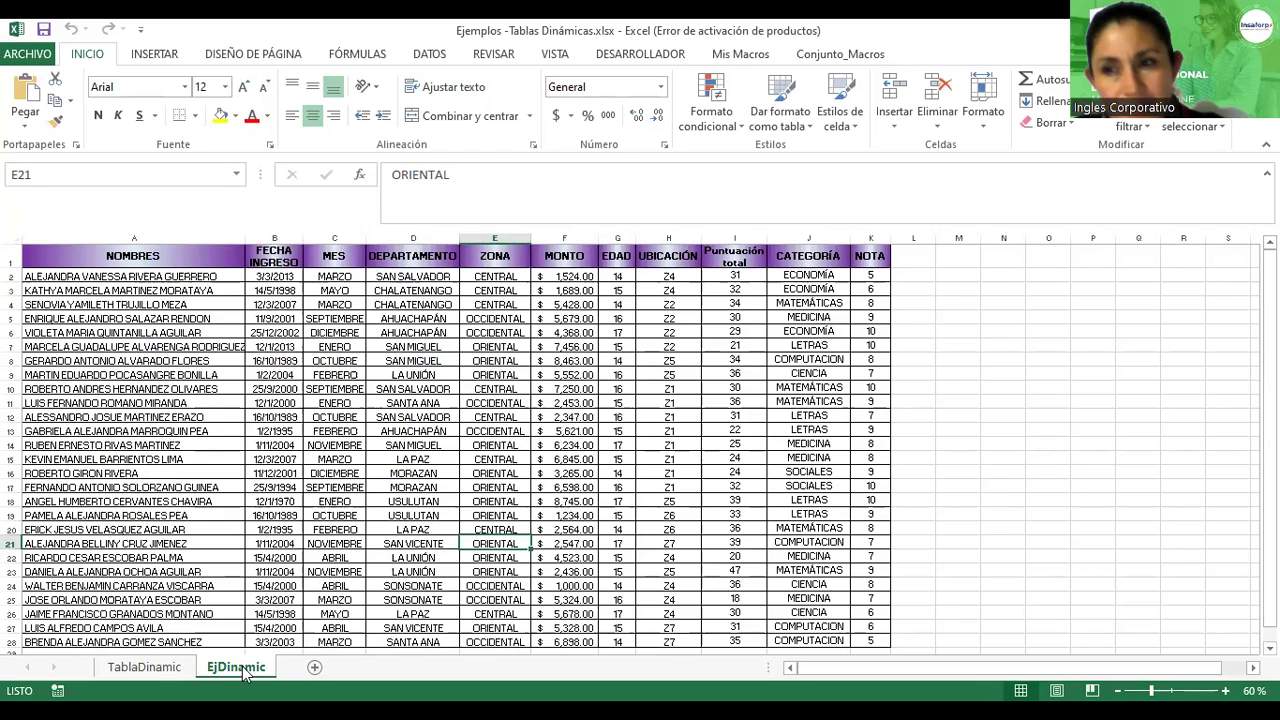
left_click(273, 546)
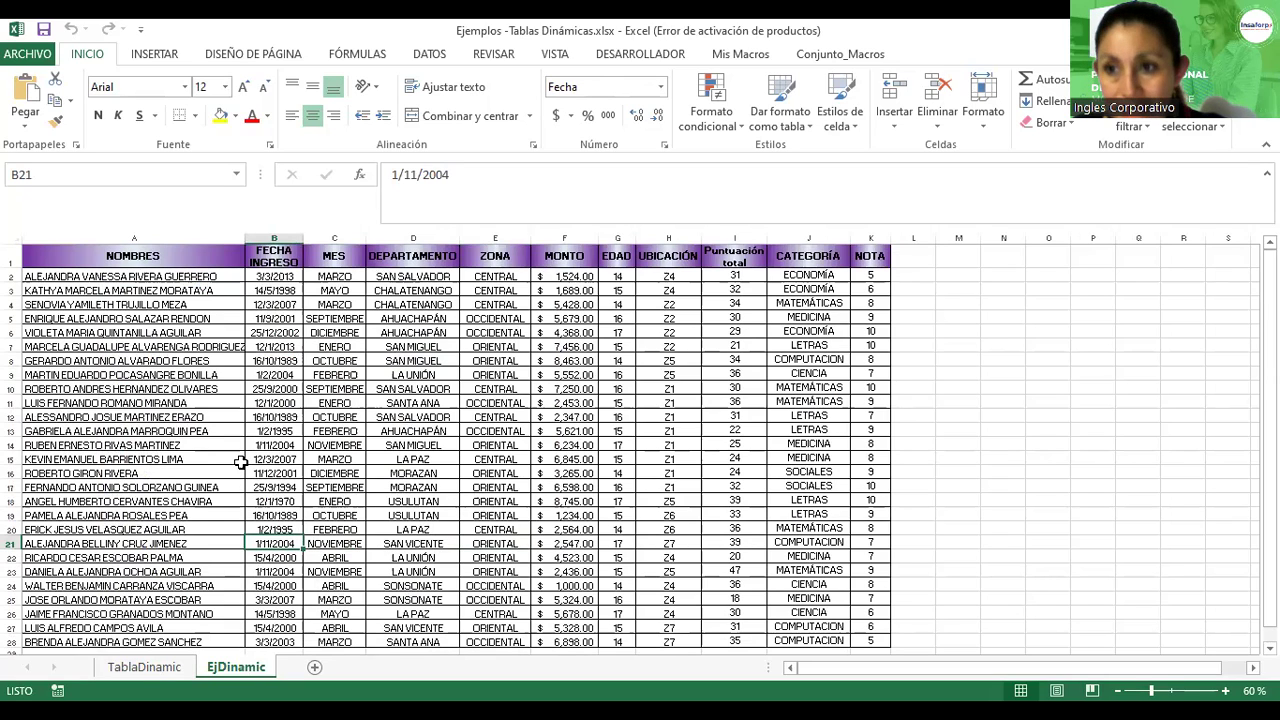
left_click(145, 667)
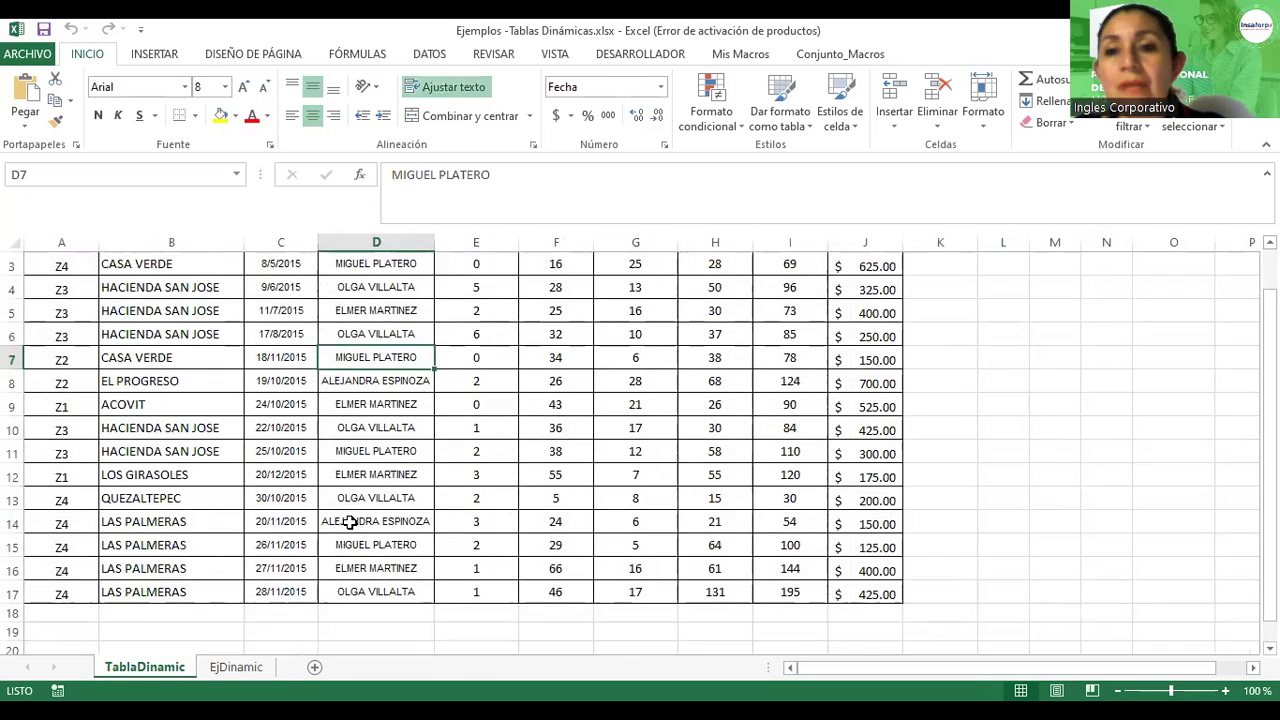
scroll(348, 521, "up", 3)
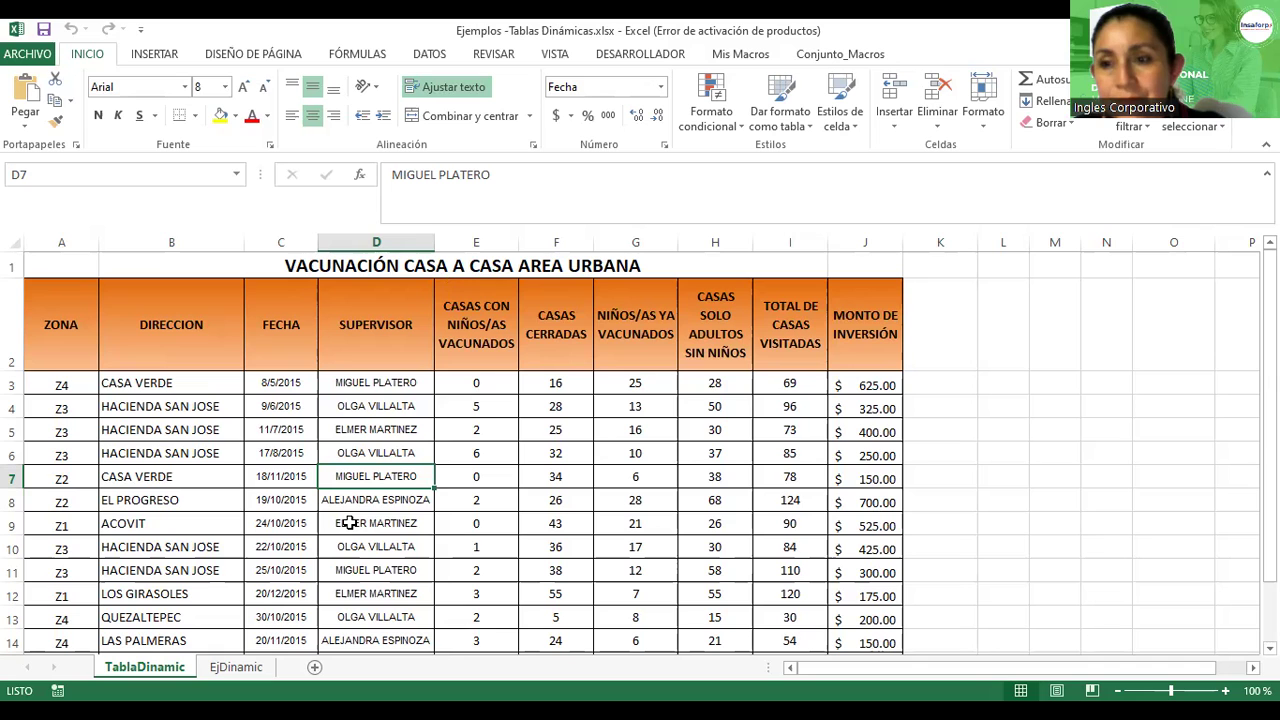
scroll(348, 522, "down", 1)
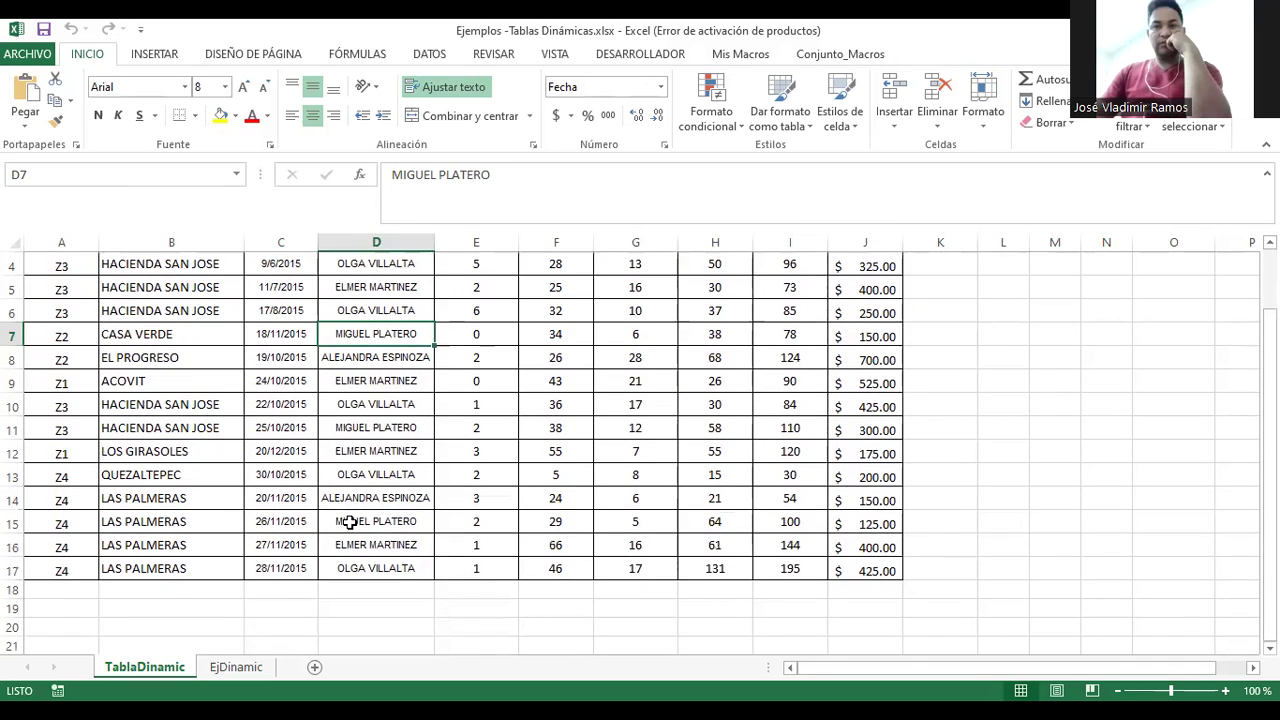
scroll(348, 522, "up", 1)
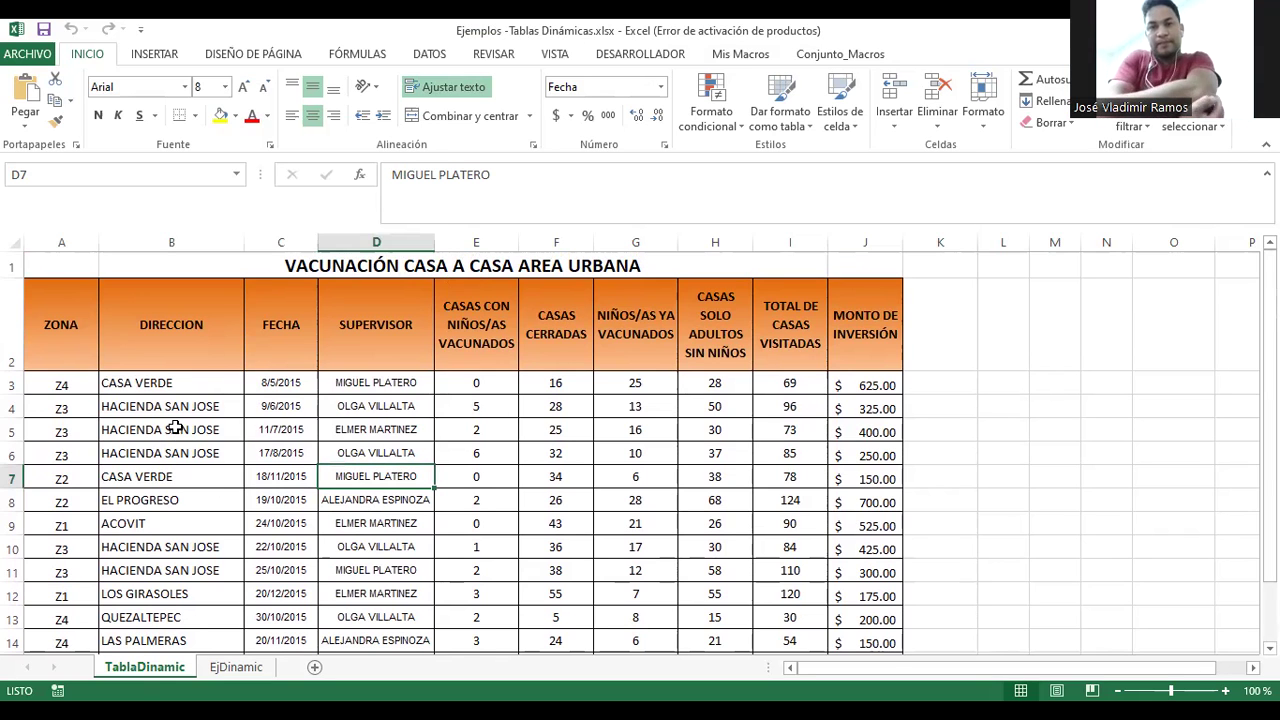
scroll(255, 418, "down", 3)
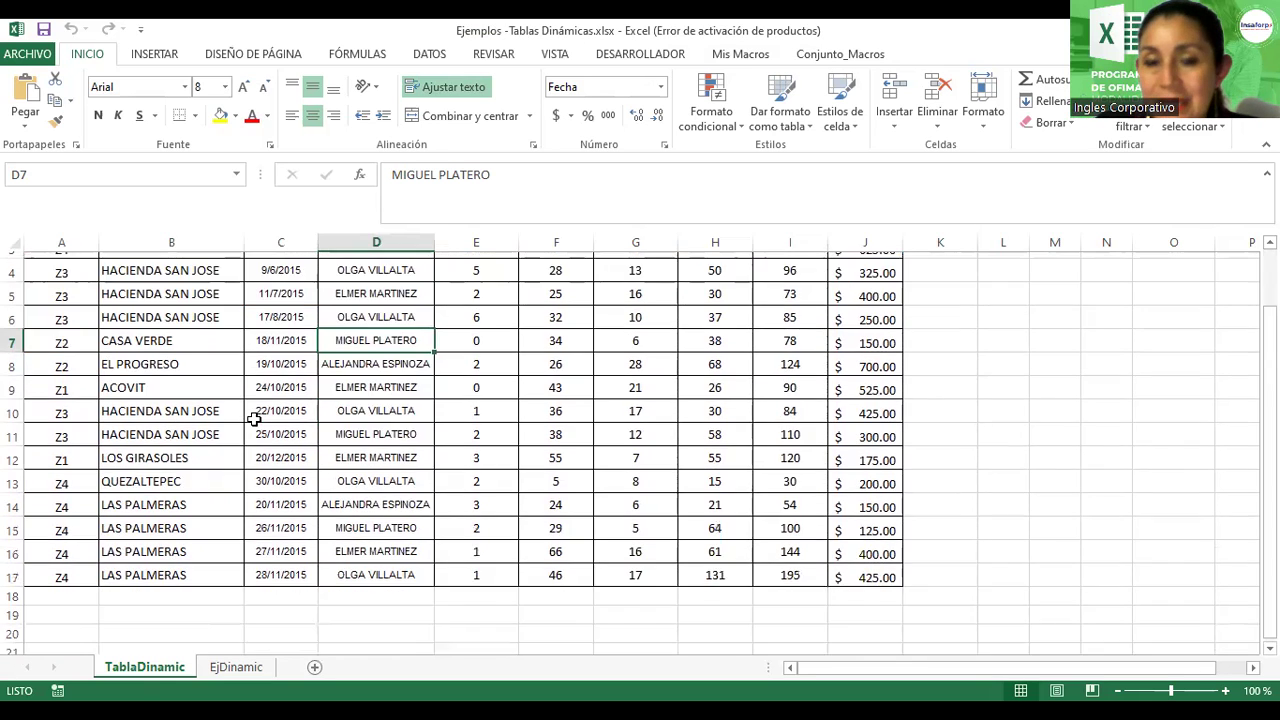
scroll(255, 418, "up", 3)
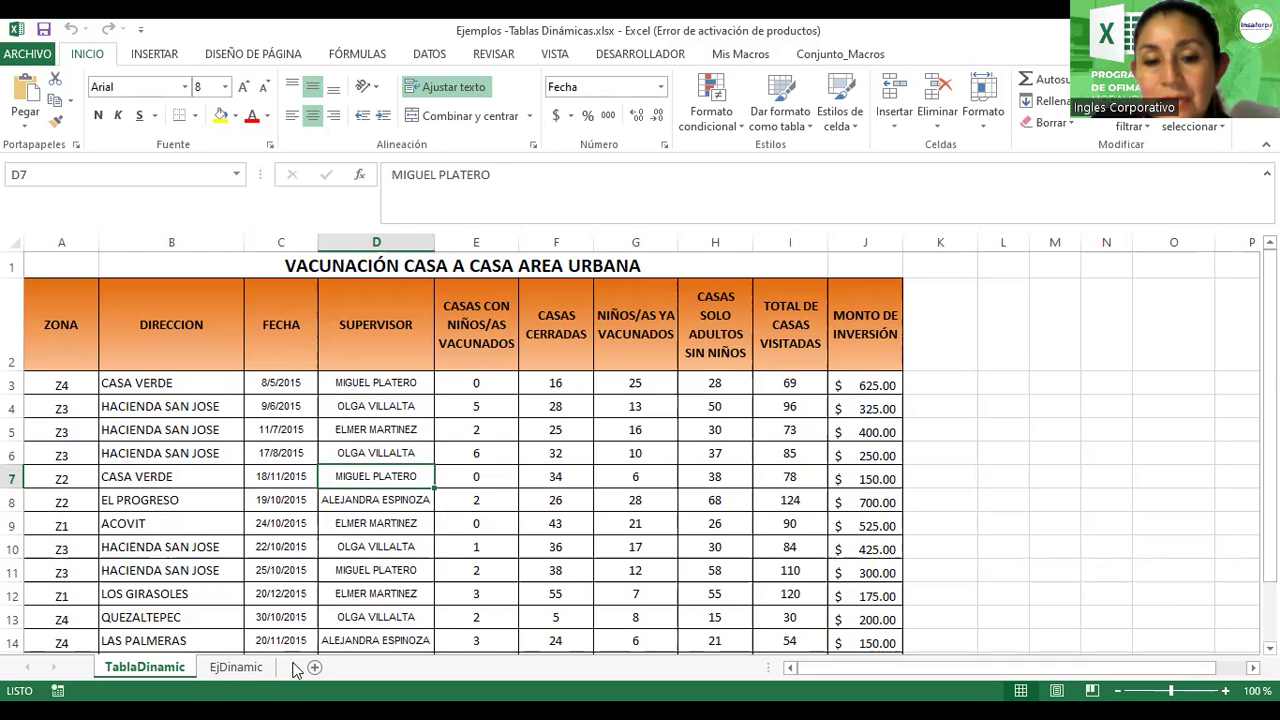
Open the pivot table creation settings for the EjDinamic data and review the source range and report location options
left_click(248, 668)
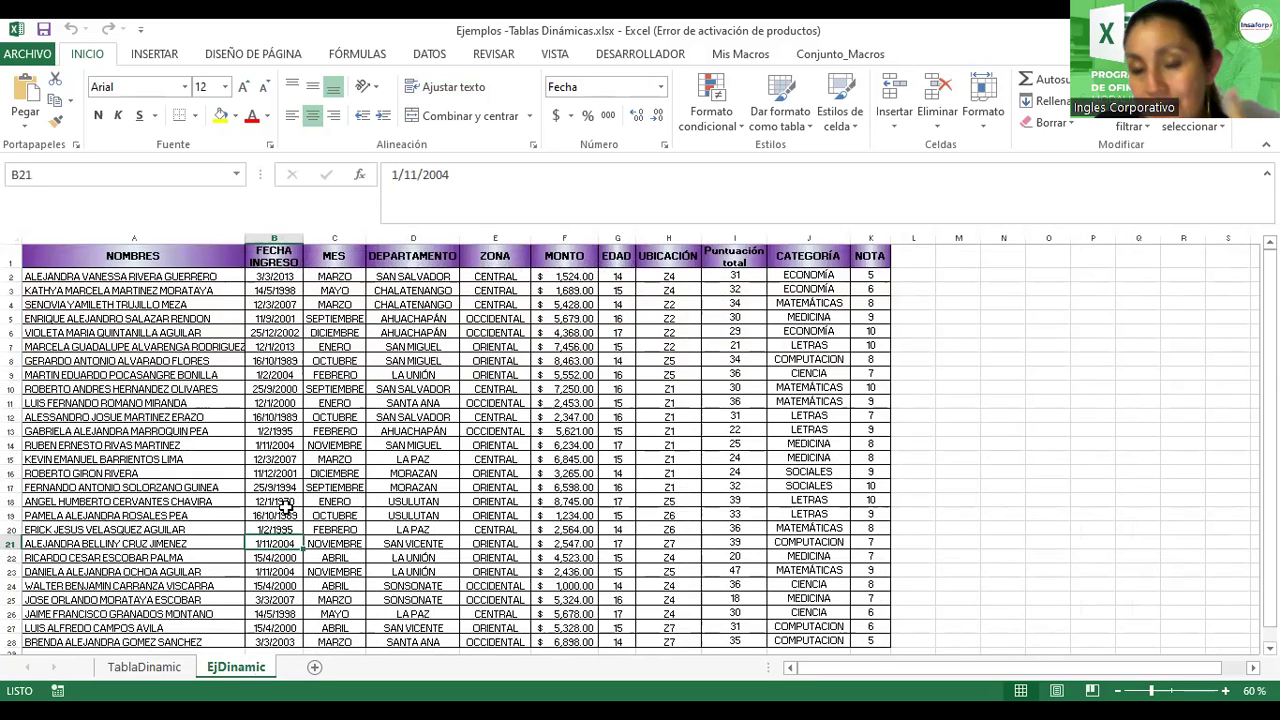
left_click(207, 403)
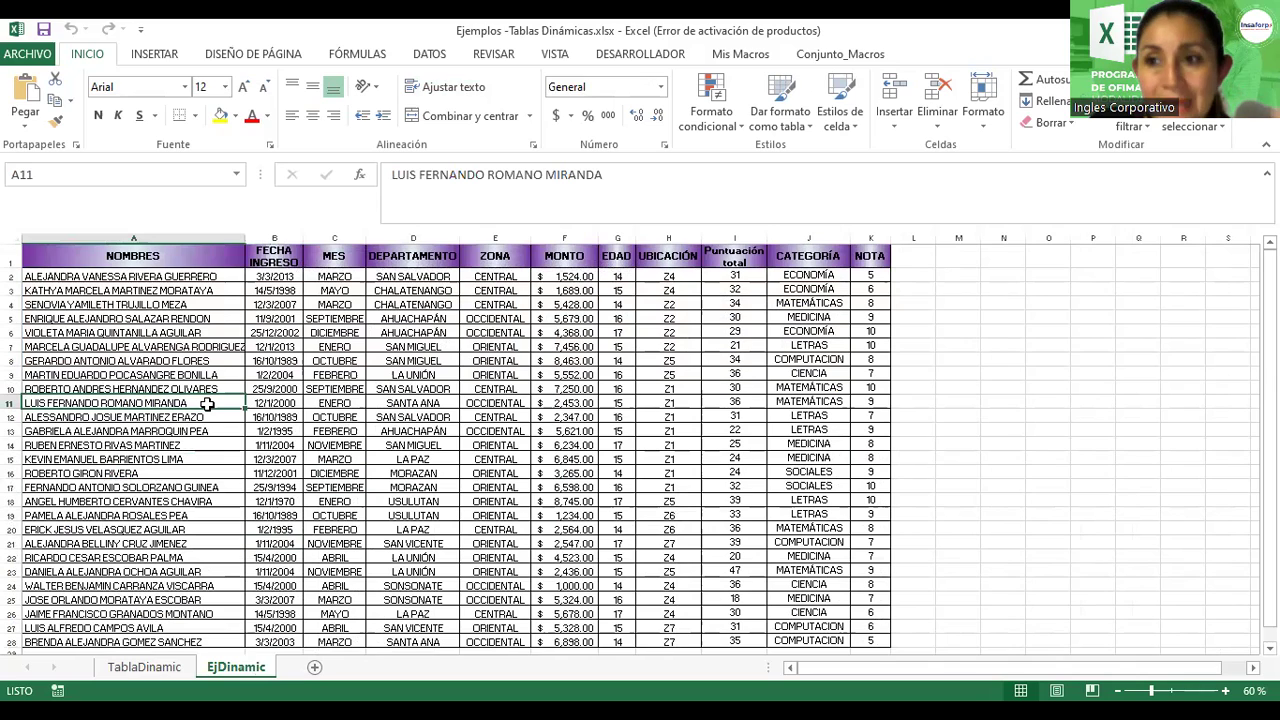
left_click(157, 55)
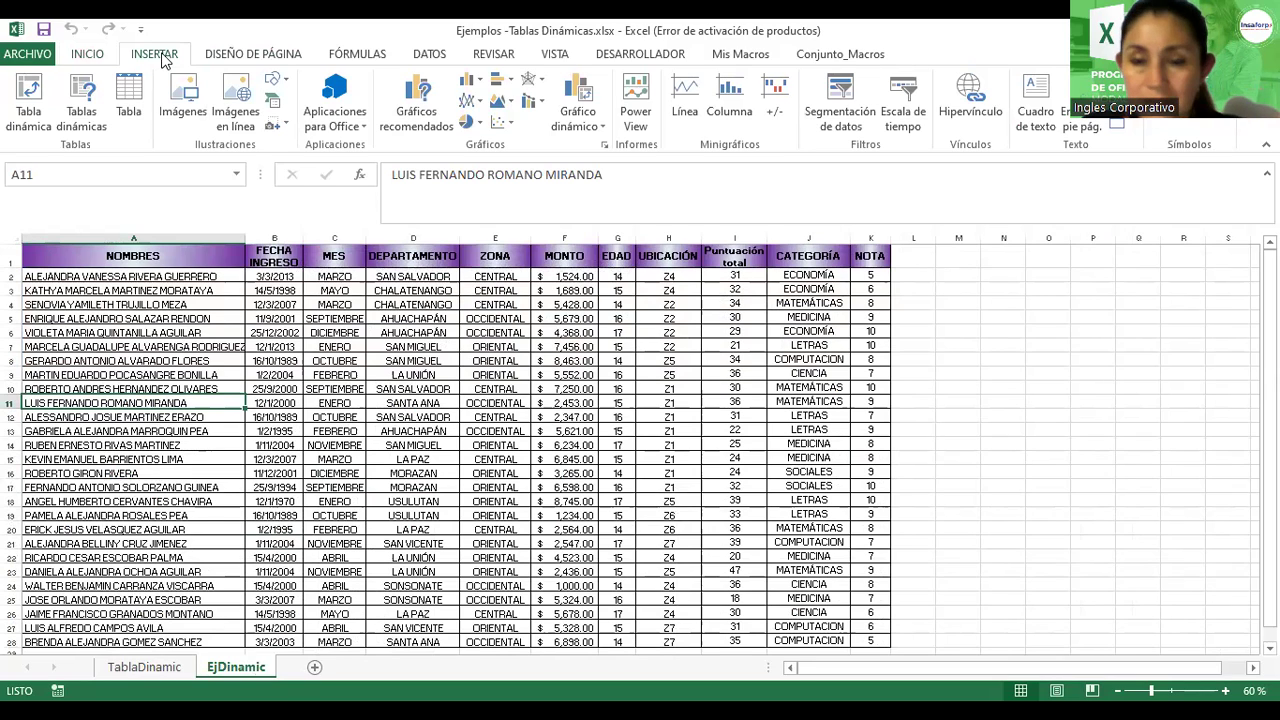
left_click(30, 95)
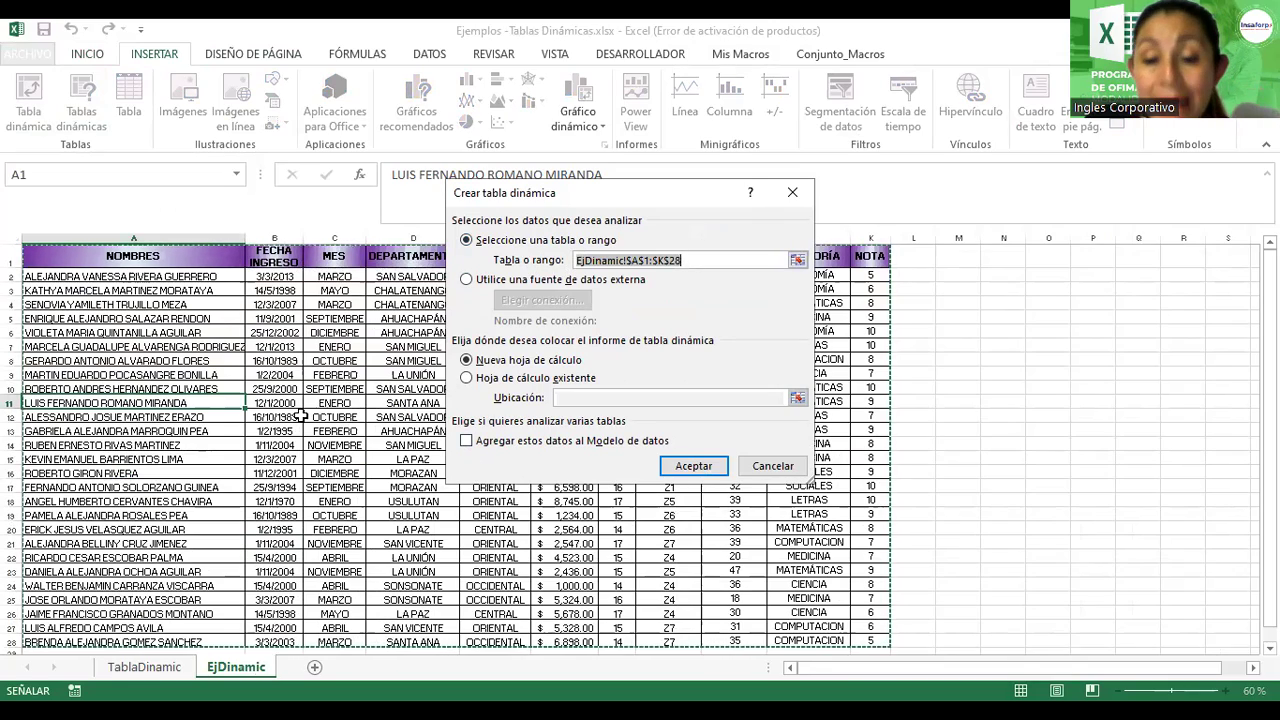
scroll(283, 490, "down", 3)
scroll(286, 500, "up", 3)
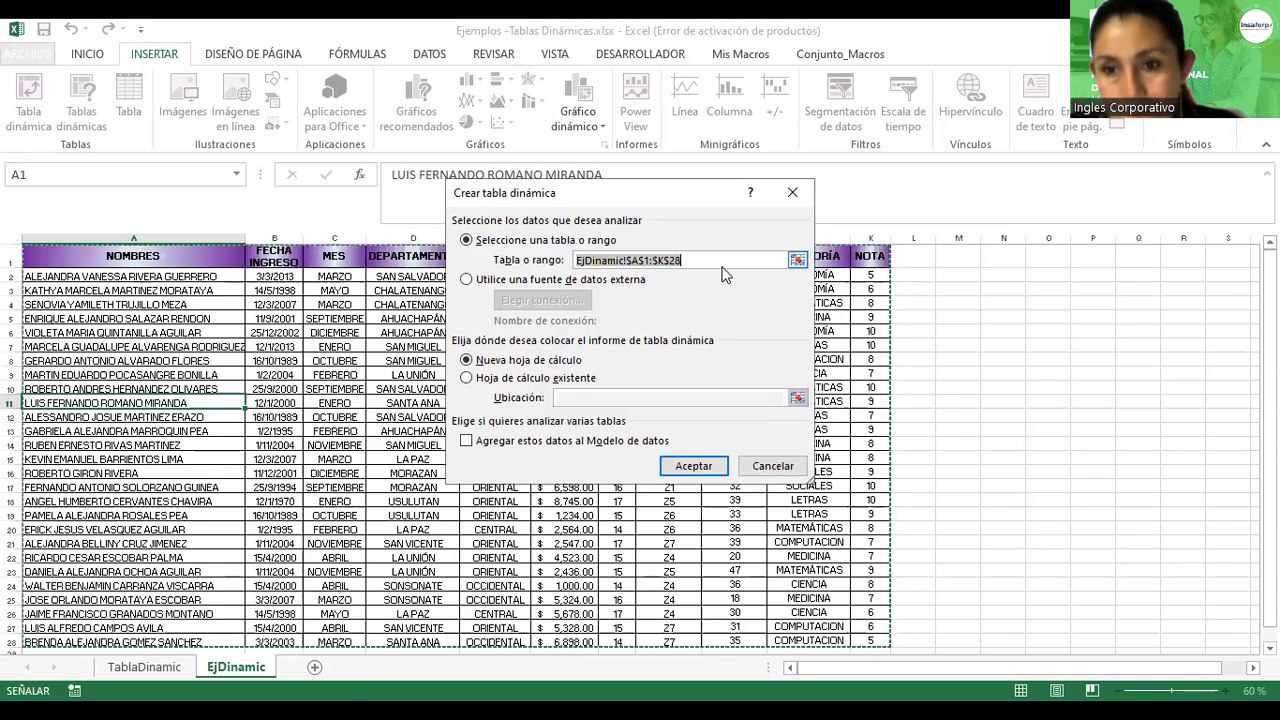
left_click(150, 670)
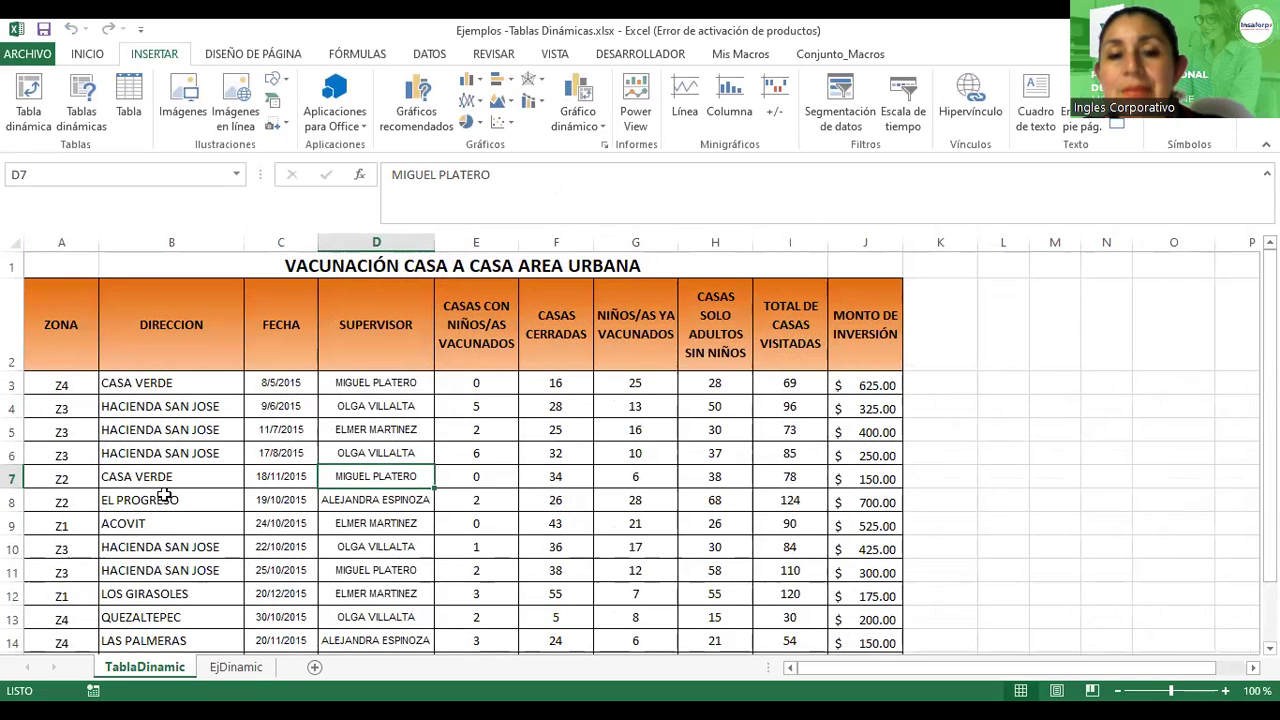
left_click(131, 477)
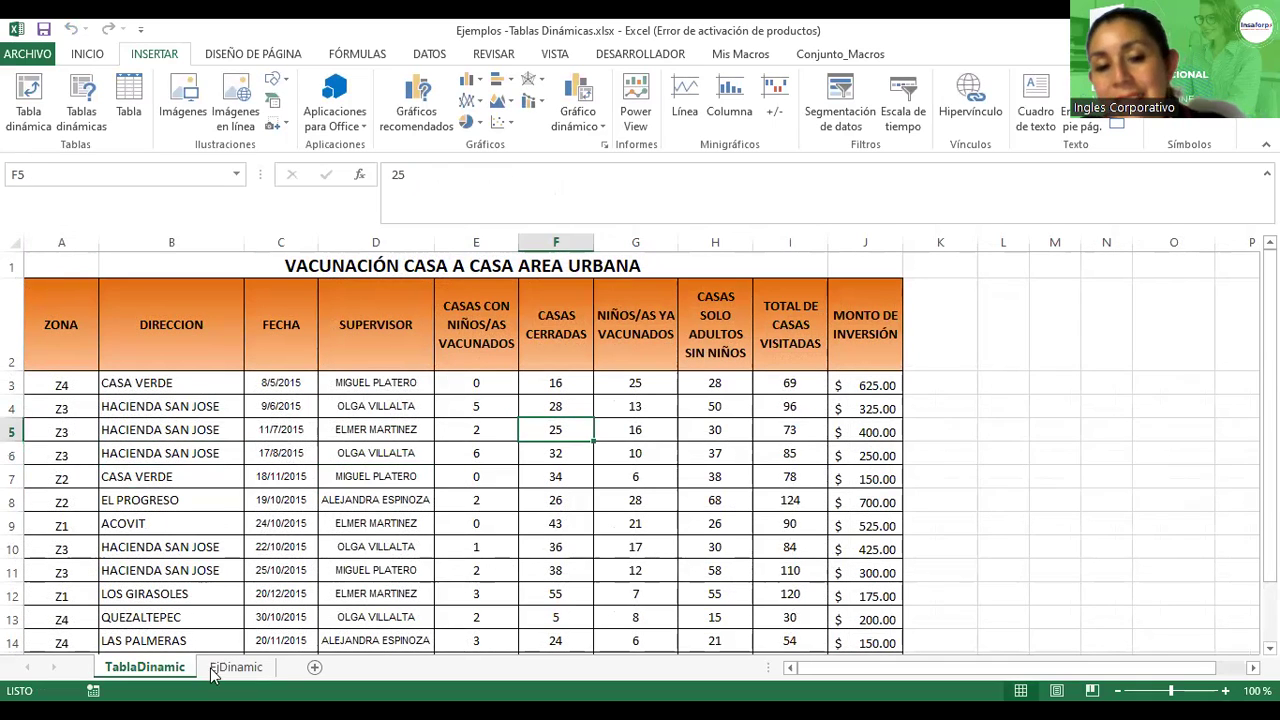
left_click(237, 667)
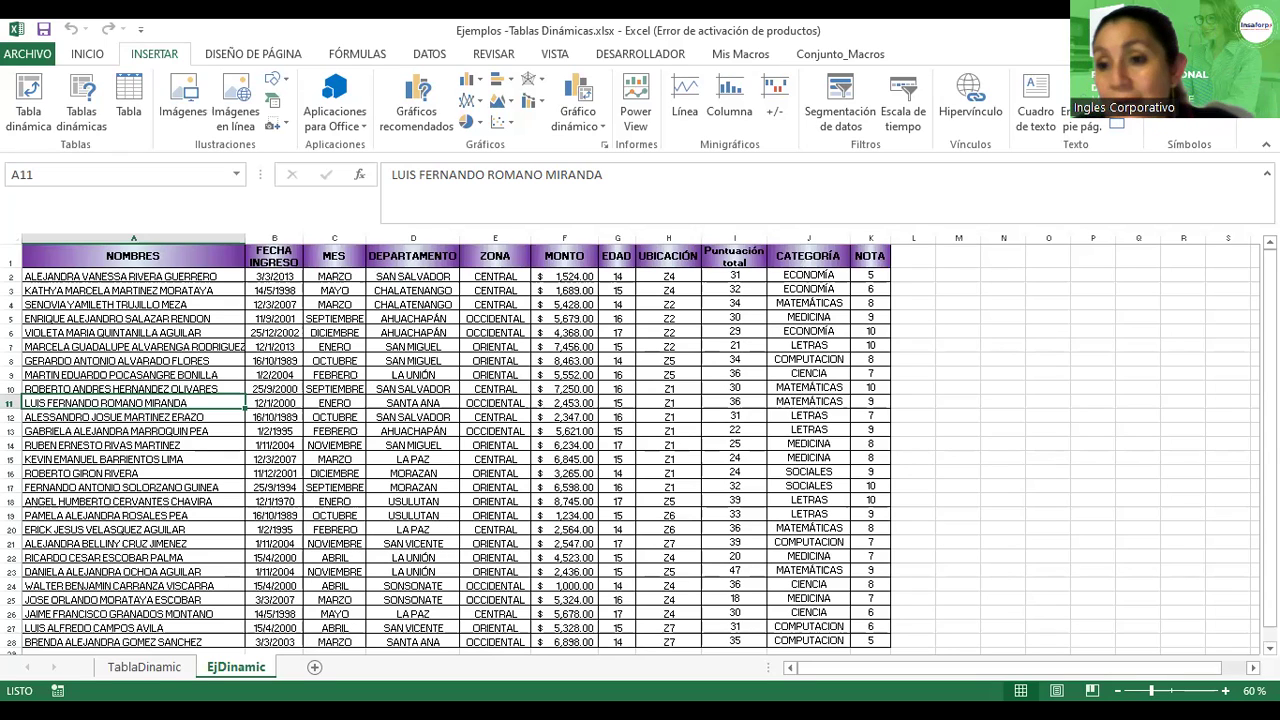
left_click(260, 318)
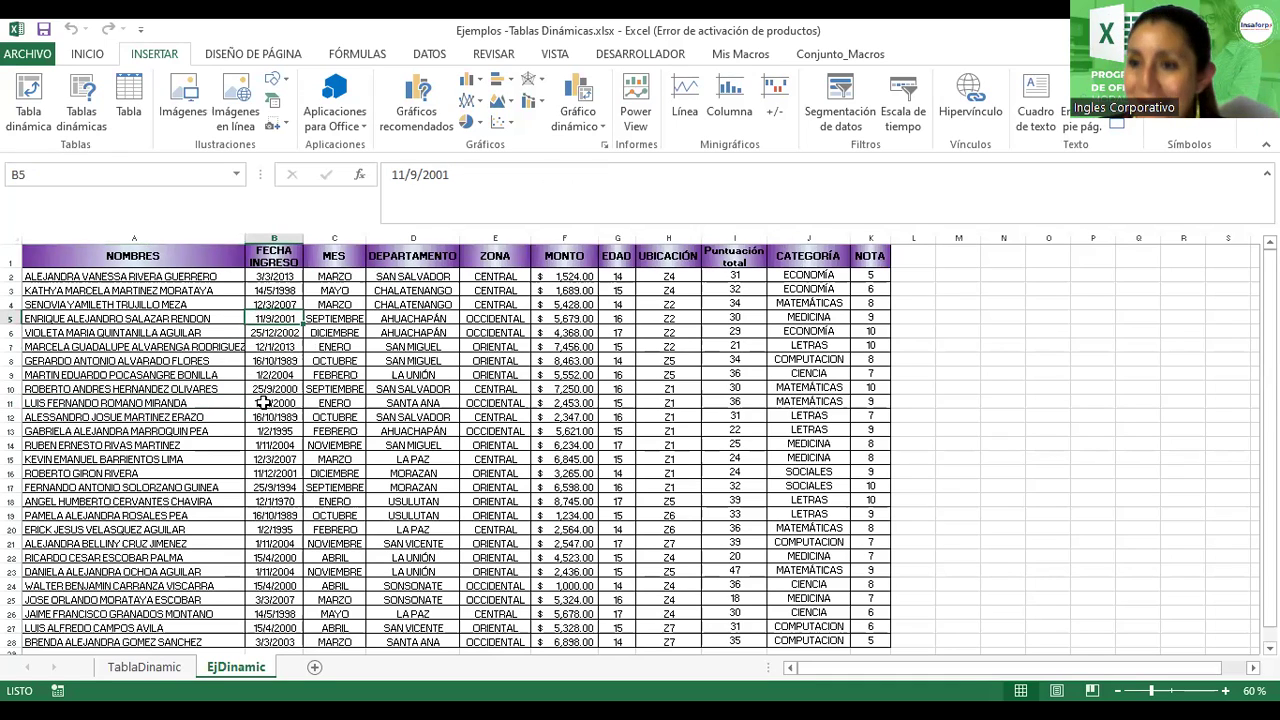
Convert the vaccination data in A2:J17 on the TablaDinamic sheet into a table with headers, leaving out the title row
left_click(144, 667)
left_click(306, 336)
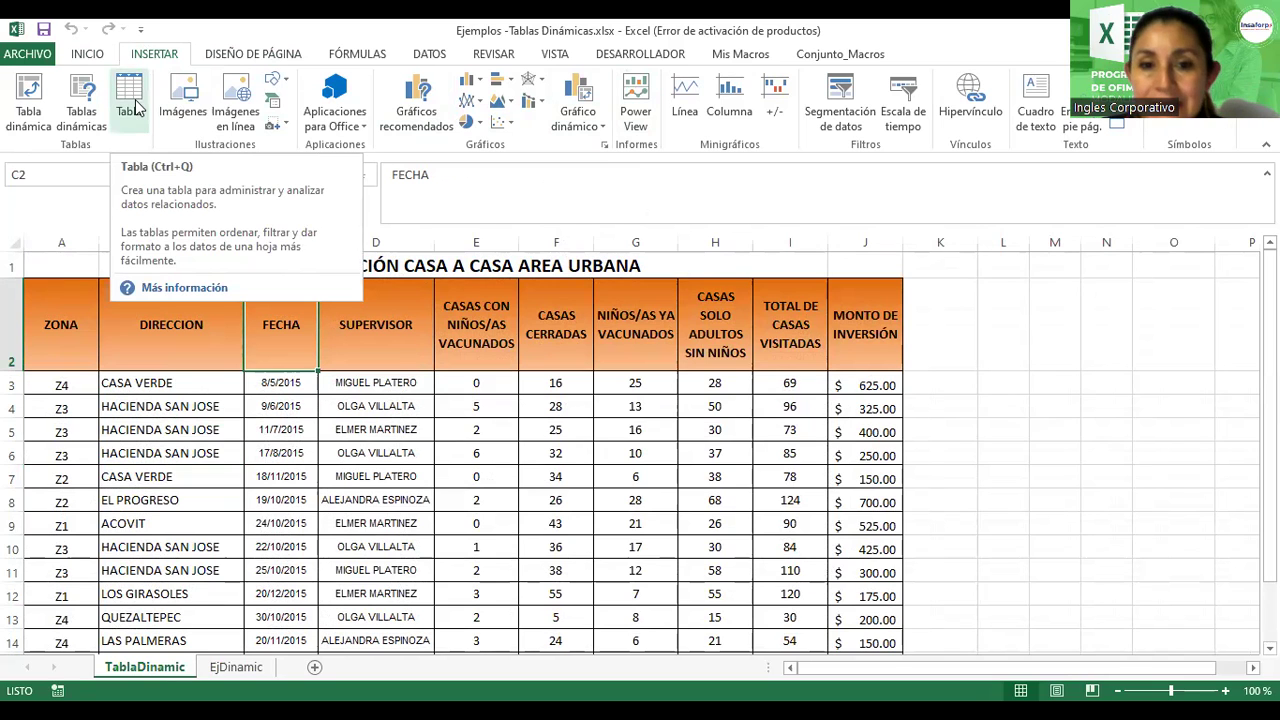
left_click(137, 108)
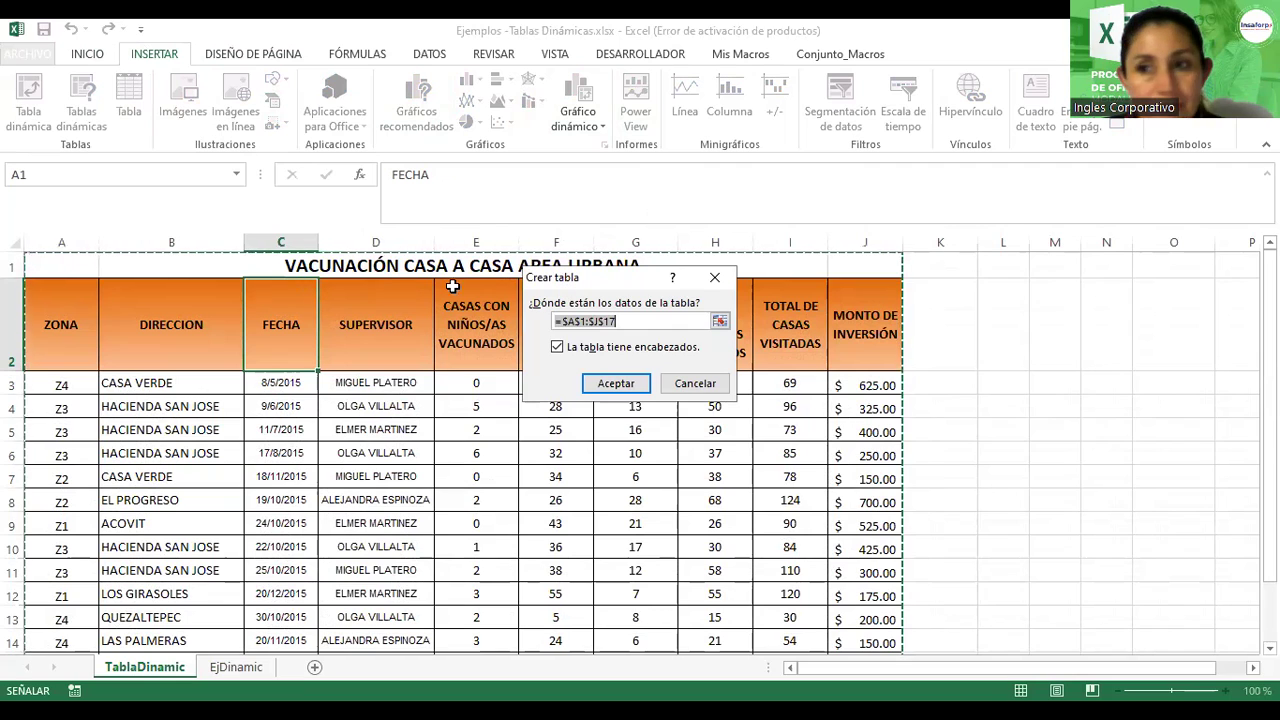
left_click(60, 328)
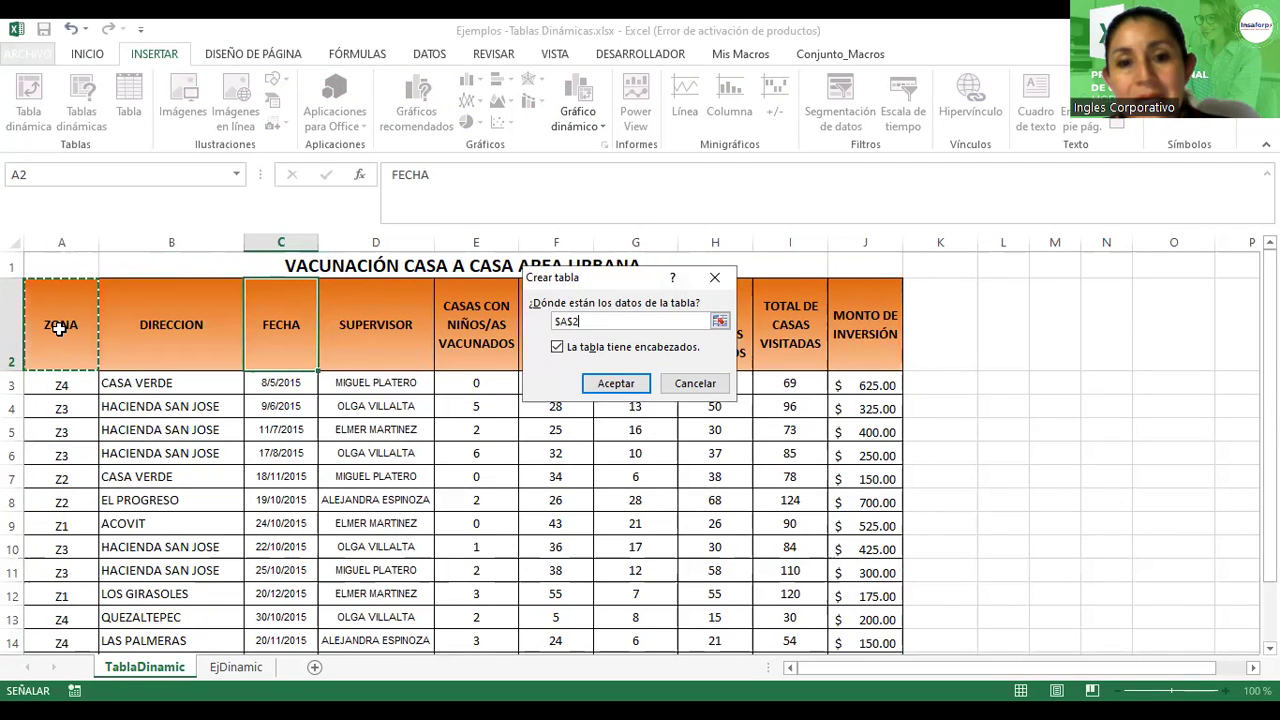
key("shift+Right")
key("shift+Right")
key("shift+Right")
key("shift+Right")
key("shift+Right")
key("shift+Right")
key("shift+Right")
key("shift+Right")
key("shift+Right")
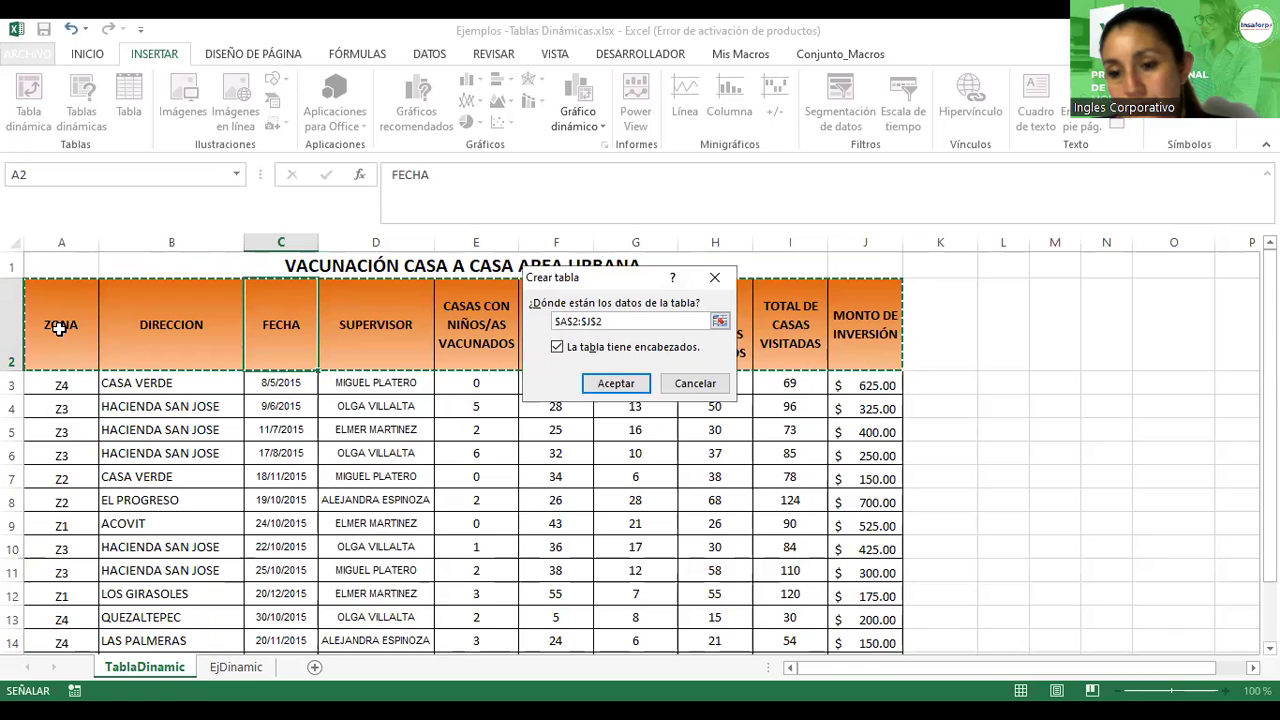
key("ctrl+shift+Down")
scroll(190, 238, "up", 1)
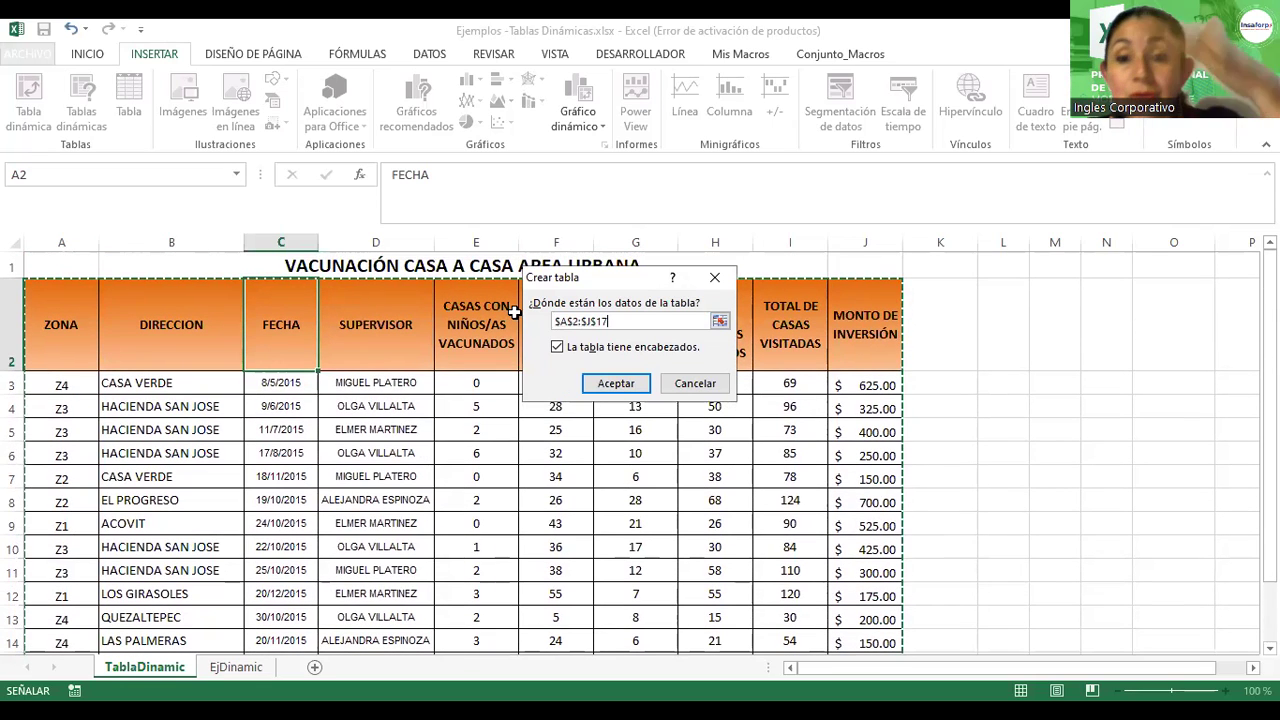
left_click(626, 388)
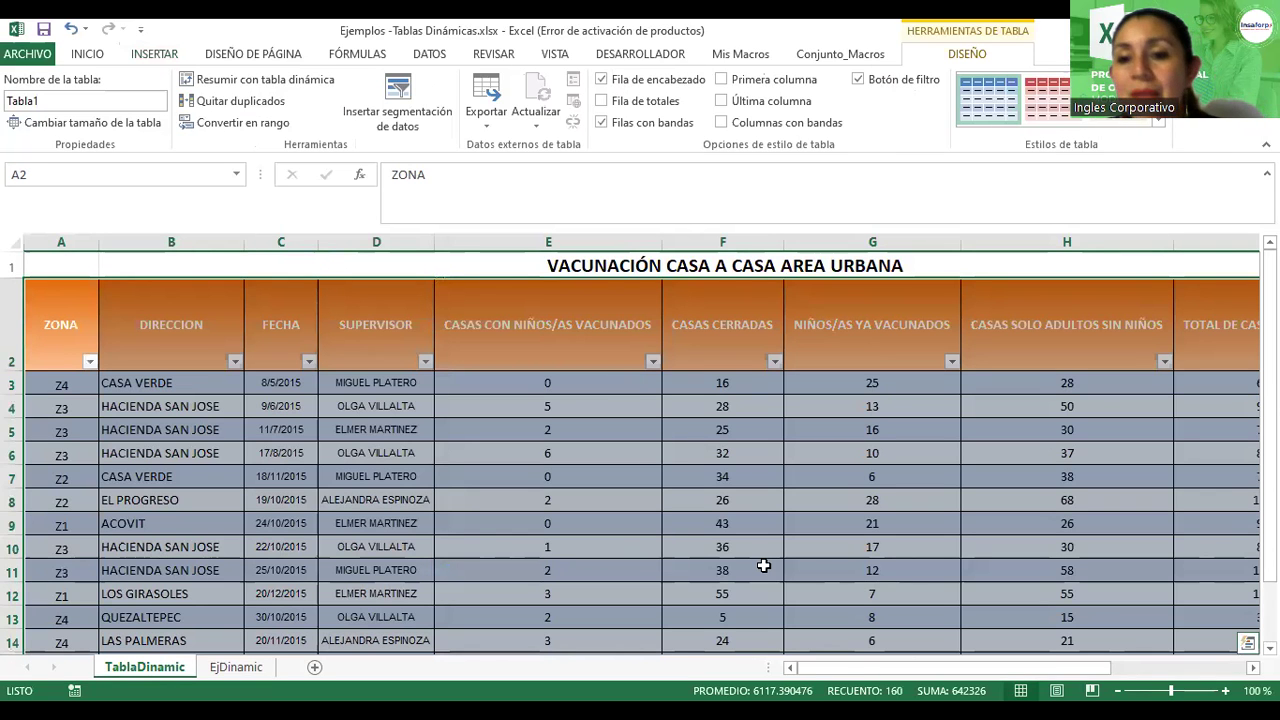
Review the new table's column headers from CASAS CERRADAS to TOTAL DE CASAS VISITADAS
left_click(773, 426)
scroll(777, 423, "down", 2)
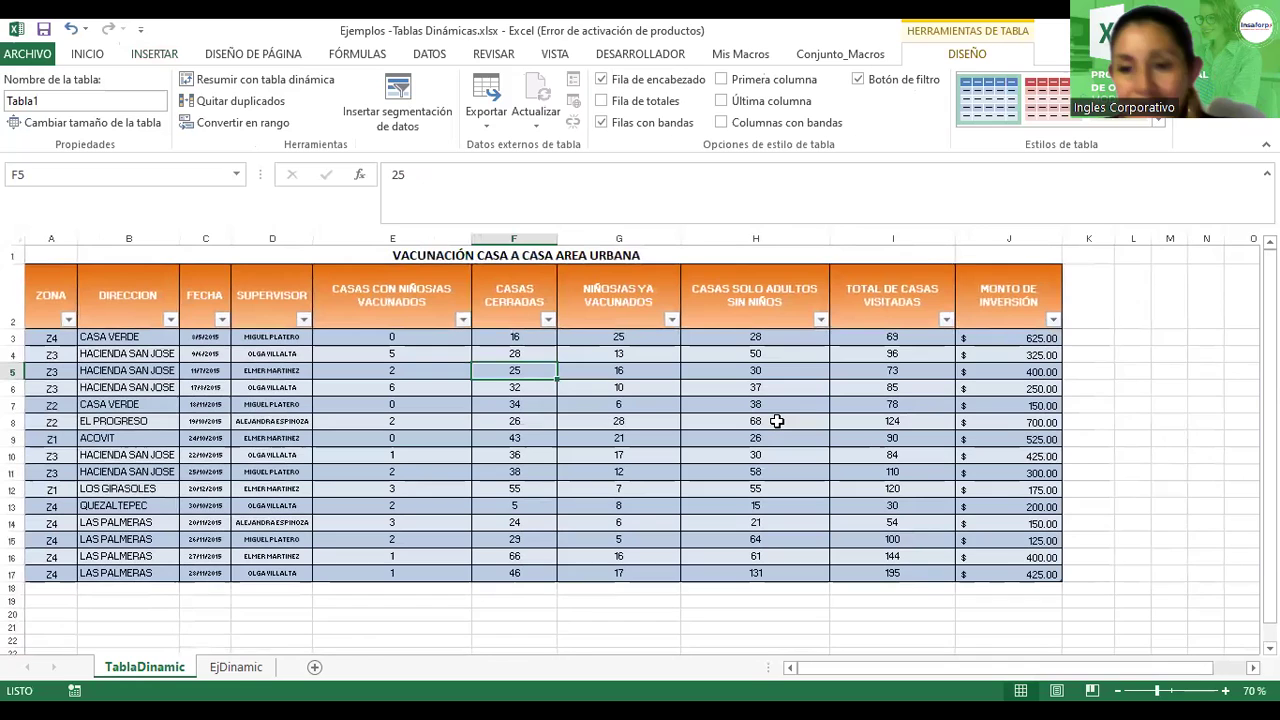
left_click(538, 294)
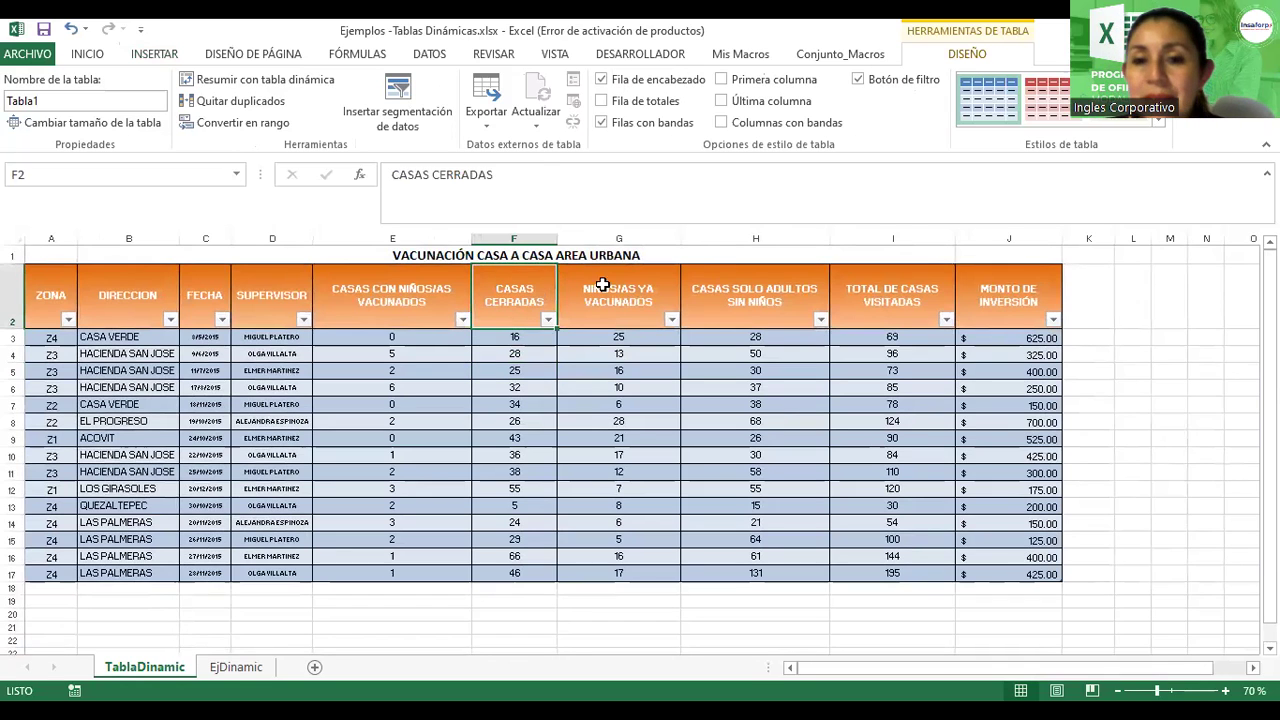
left_click(607, 285)
left_click(710, 285)
left_click(871, 298)
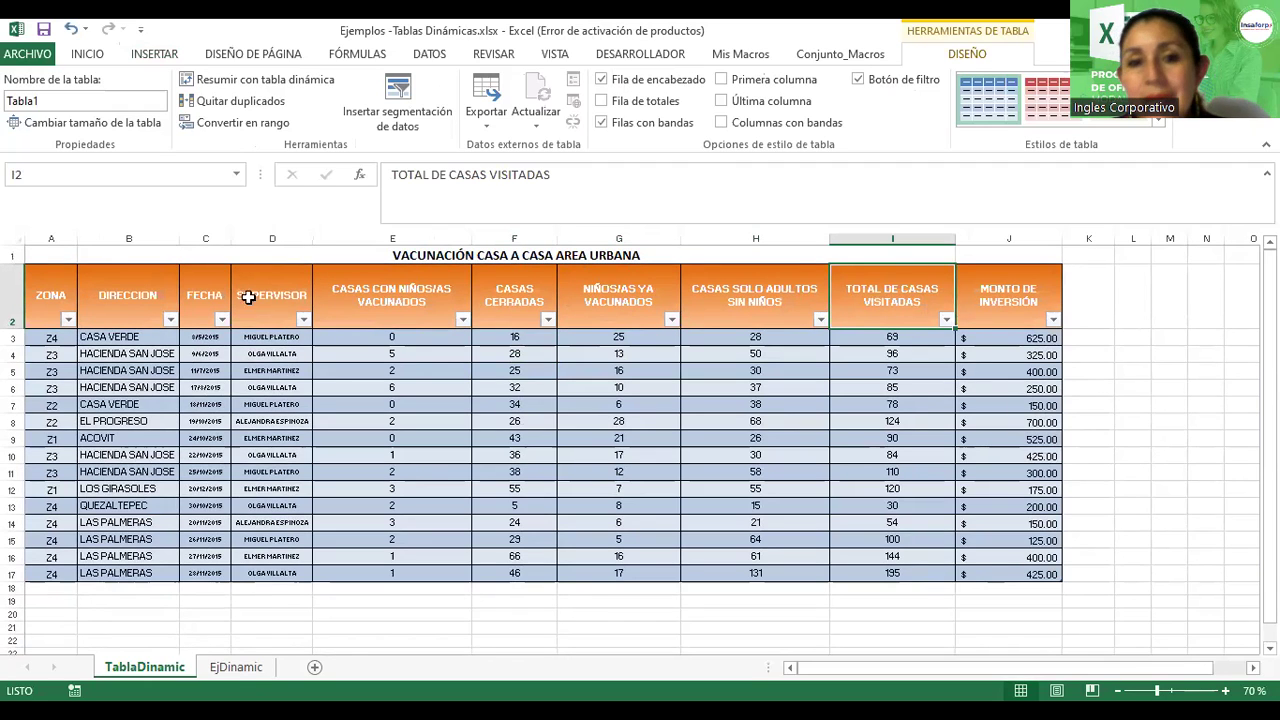
Check which cells the name Tabla1 covers by selecting the whole table, including its headers
left_click(237, 175)
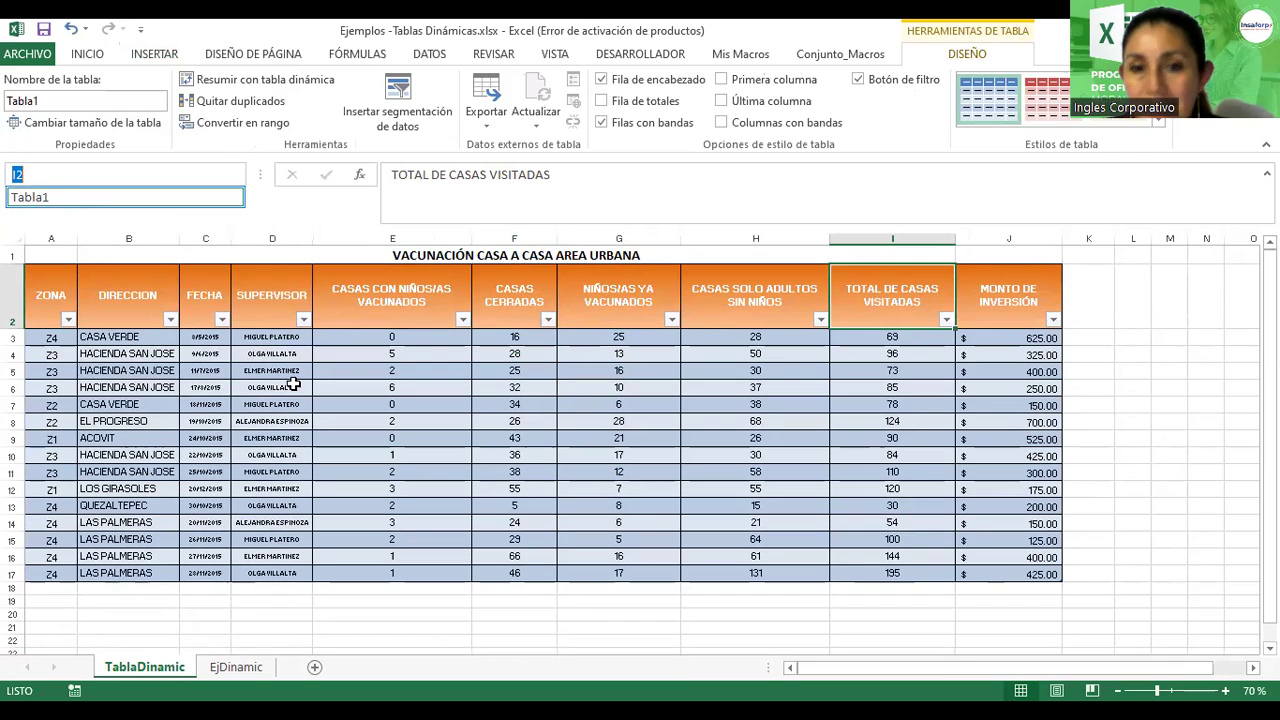
left_click_drag(43, 288, 988, 576)
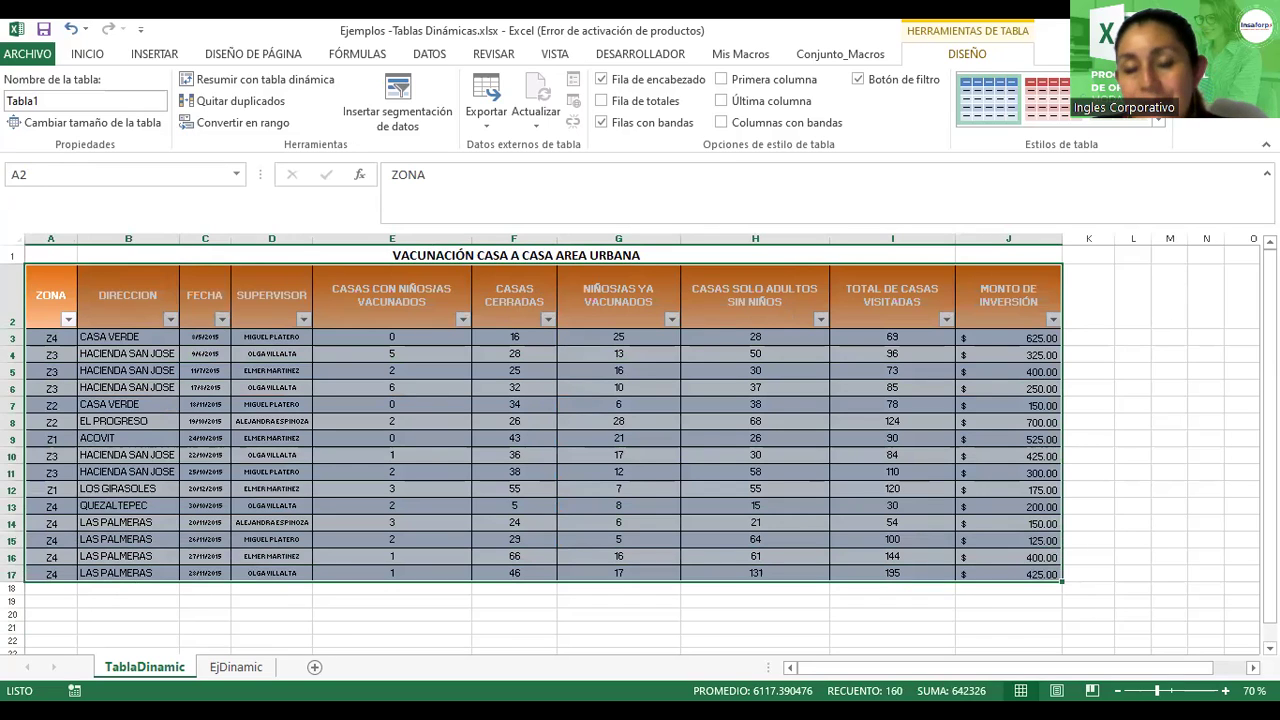
left_click(664, 399)
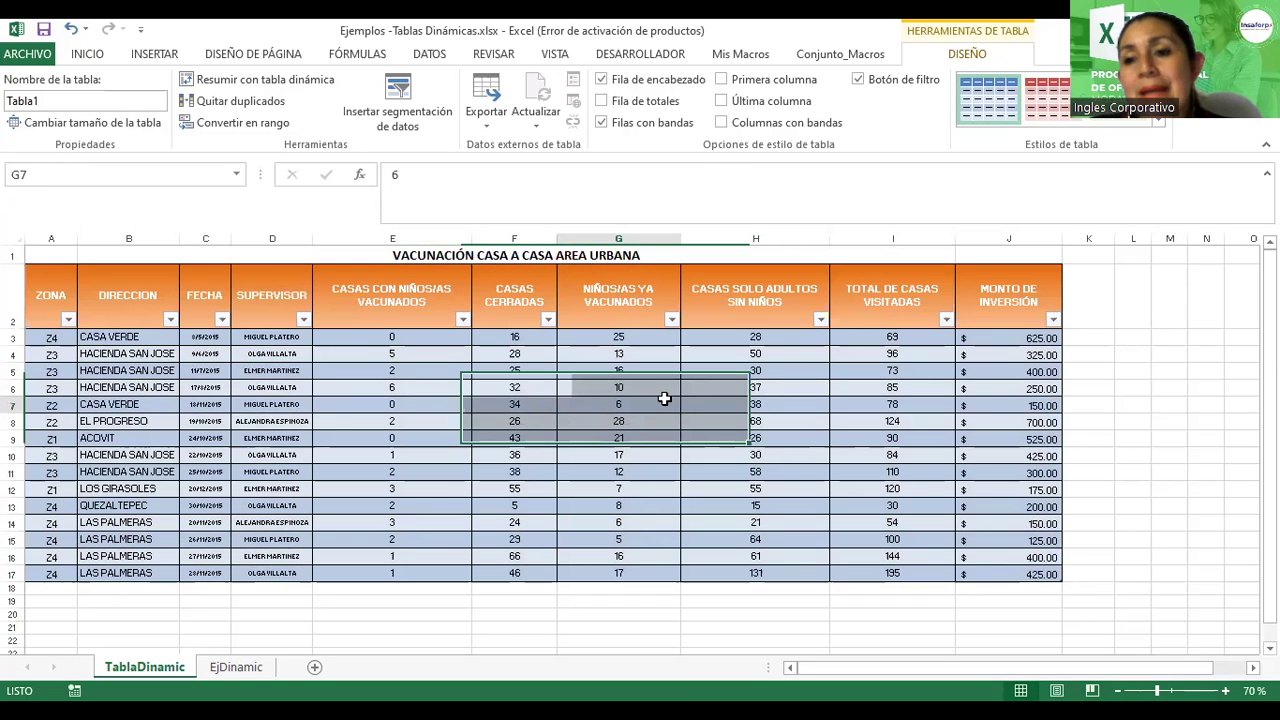
Convert the data in A1:K28 on the EjDinamic sheet into a table with headers
left_click(212, 668)
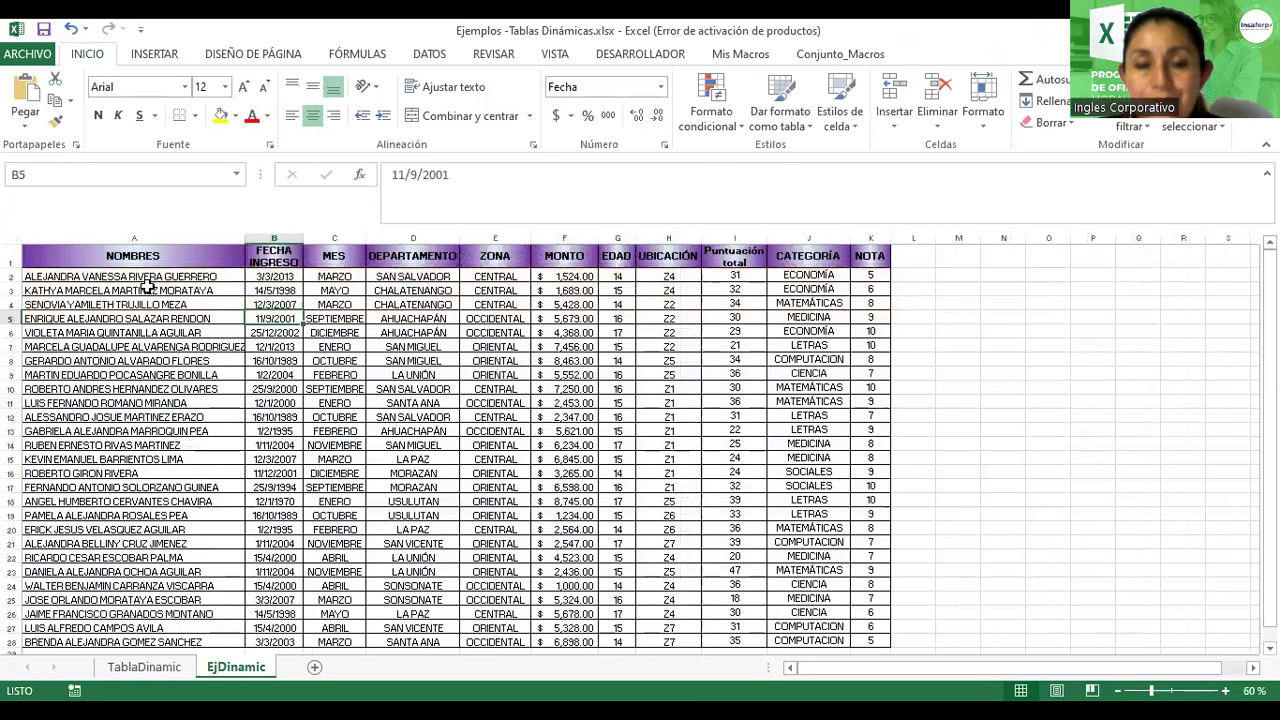
left_click(166, 251)
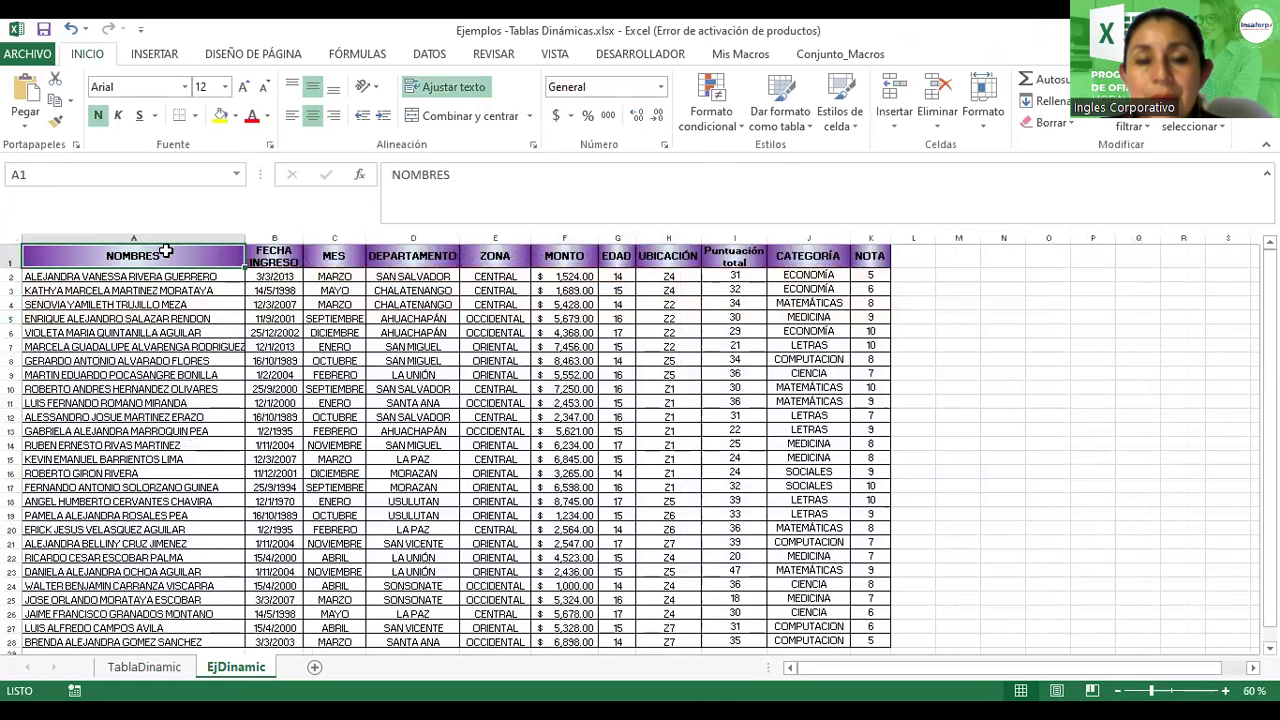
left_click(157, 56)
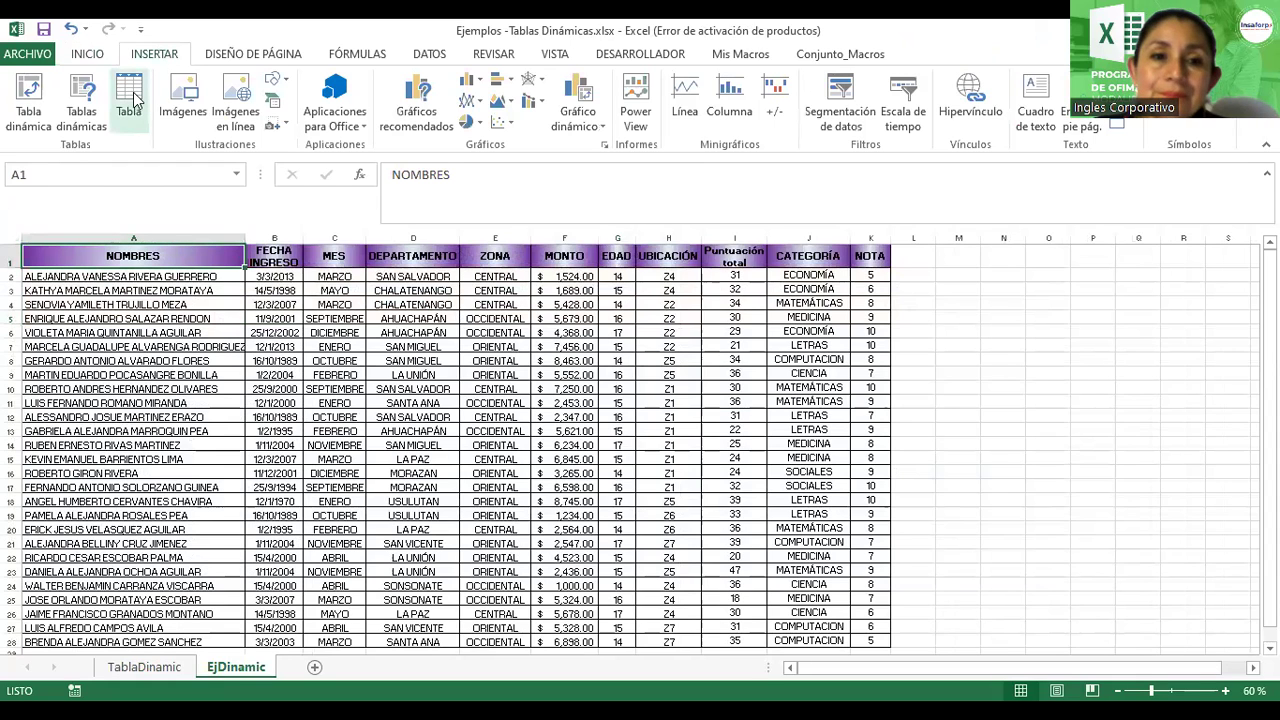
left_click(133, 95)
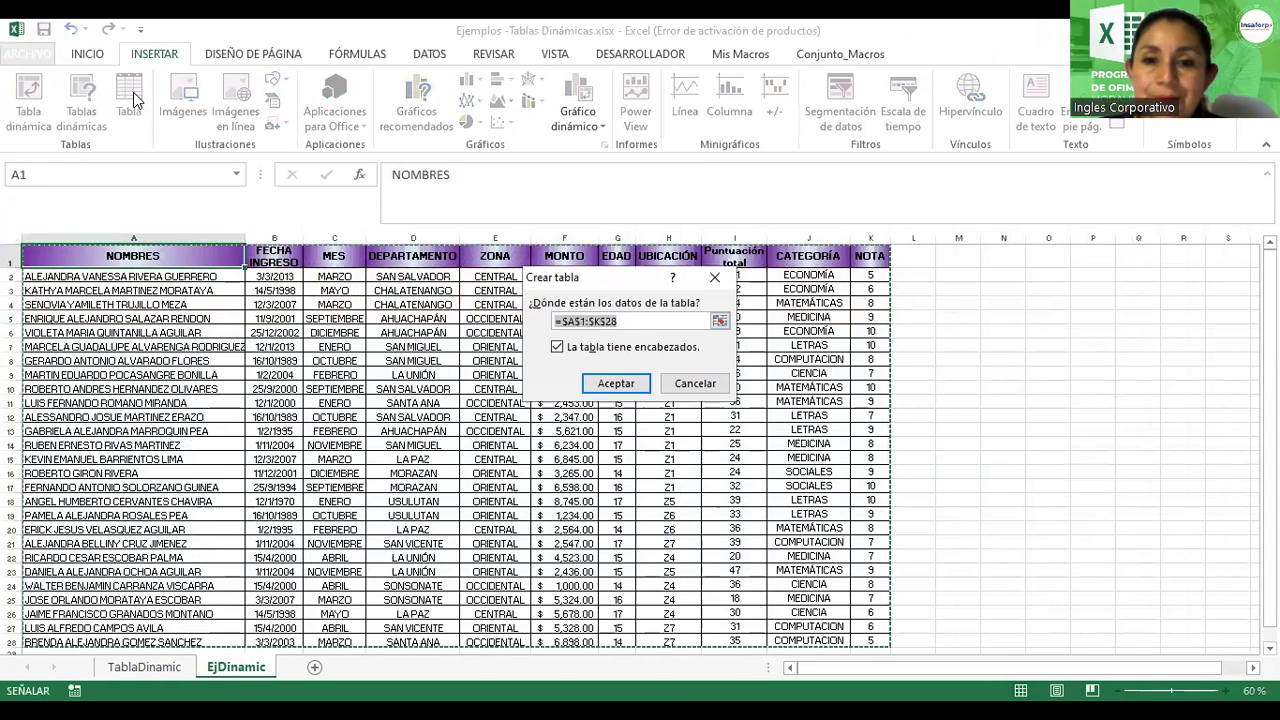
left_click(607, 384)
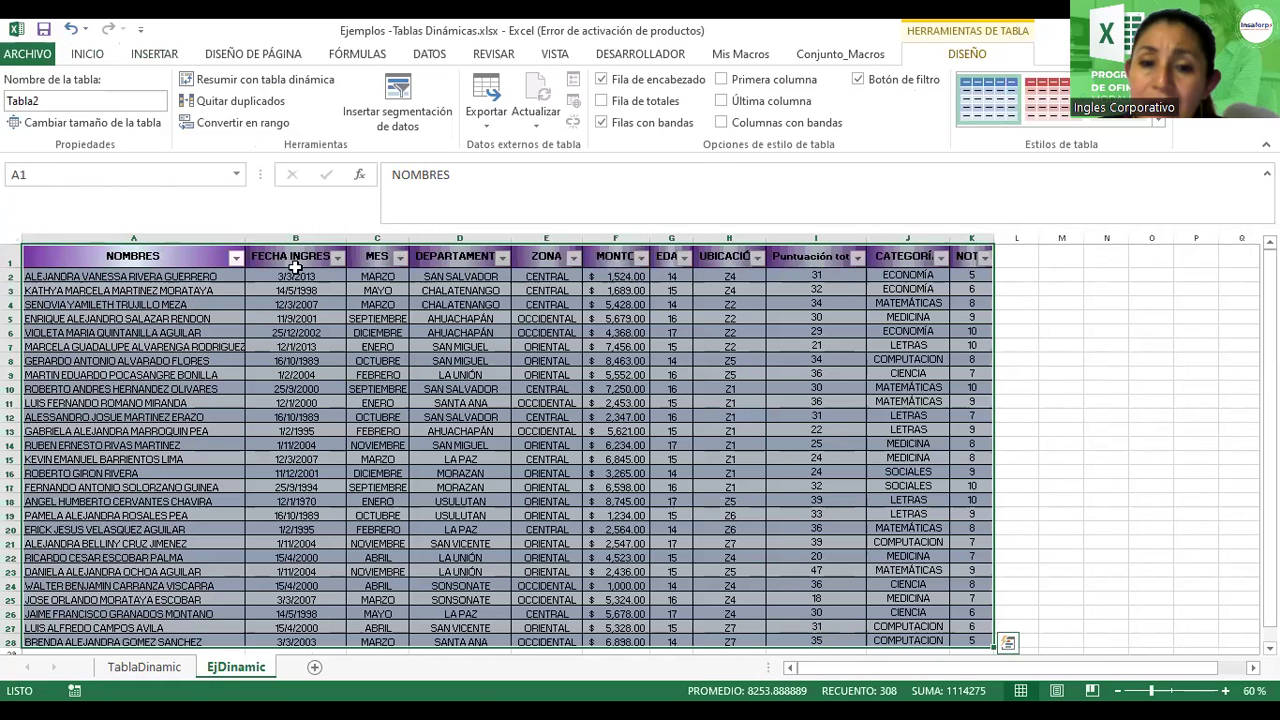
Turn off the header filter buttons for the tables on the EjDinamic and TablaDinamic sheets
left_click(863, 82)
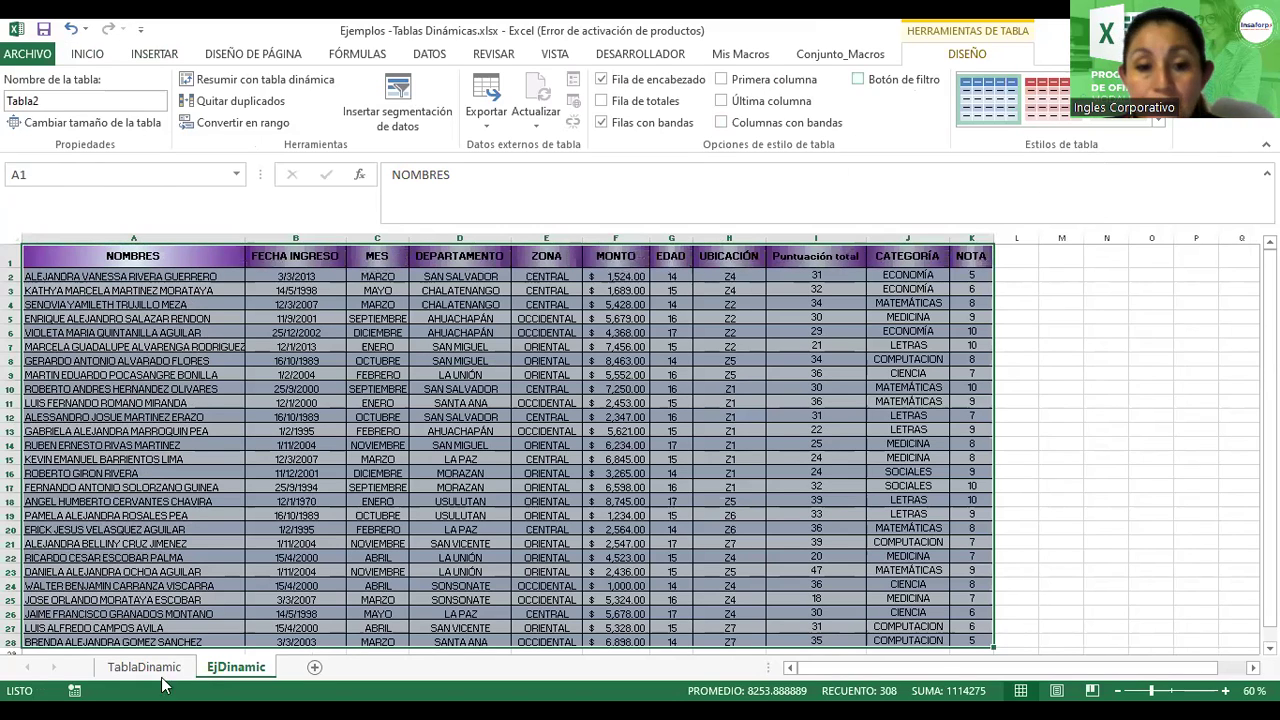
left_click(148, 667)
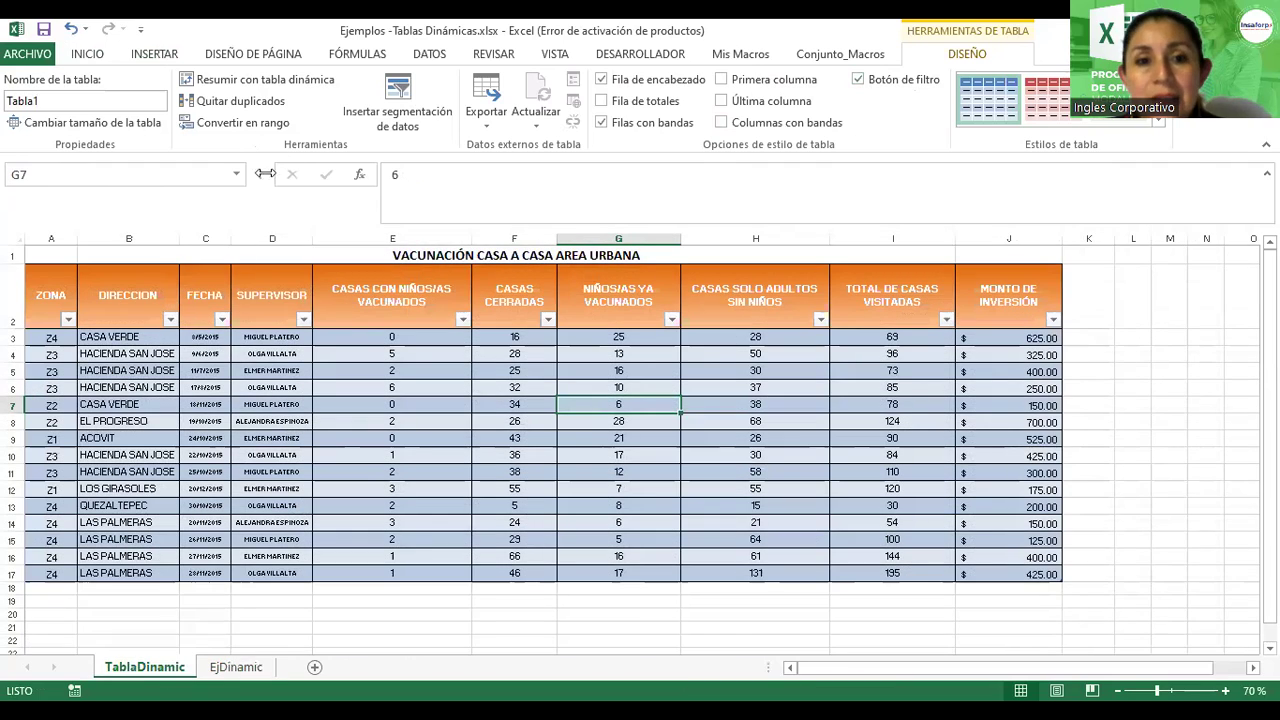
left_click(858, 80)
left_click(439, 385)
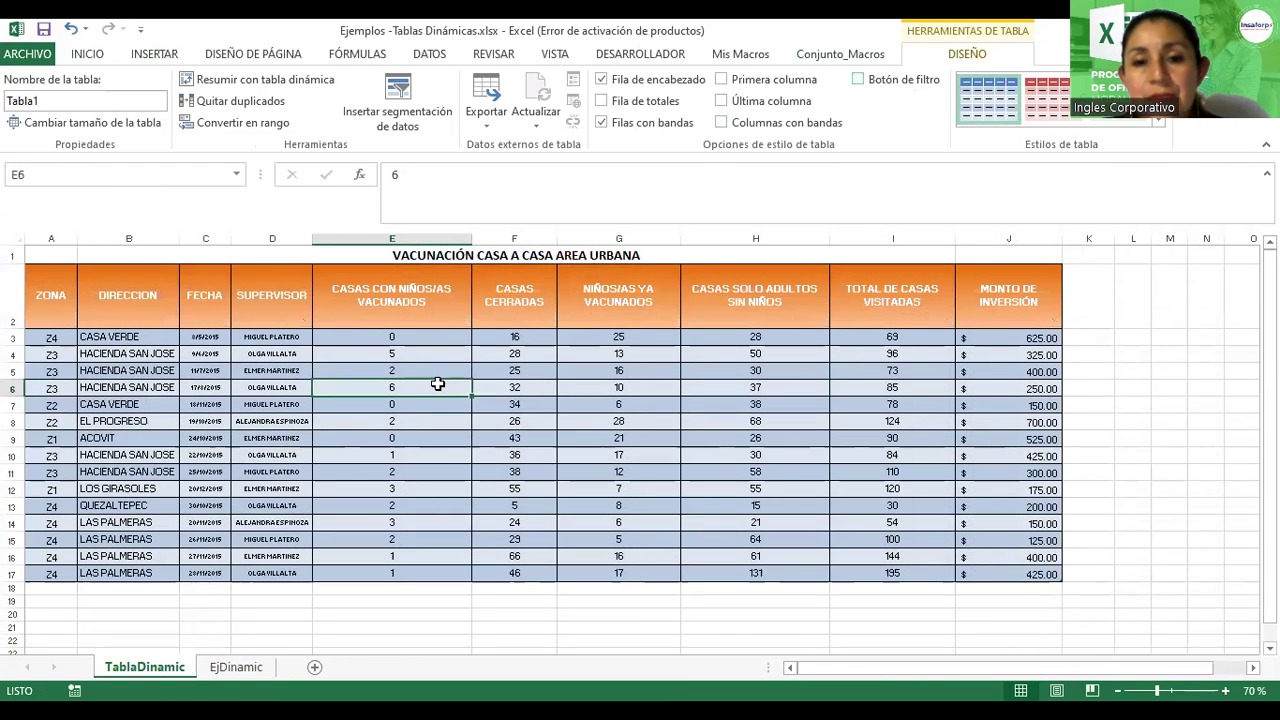
Check which cells the names Tabla1 and Tabla2 cover by selecting each named table
left_click(238, 176)
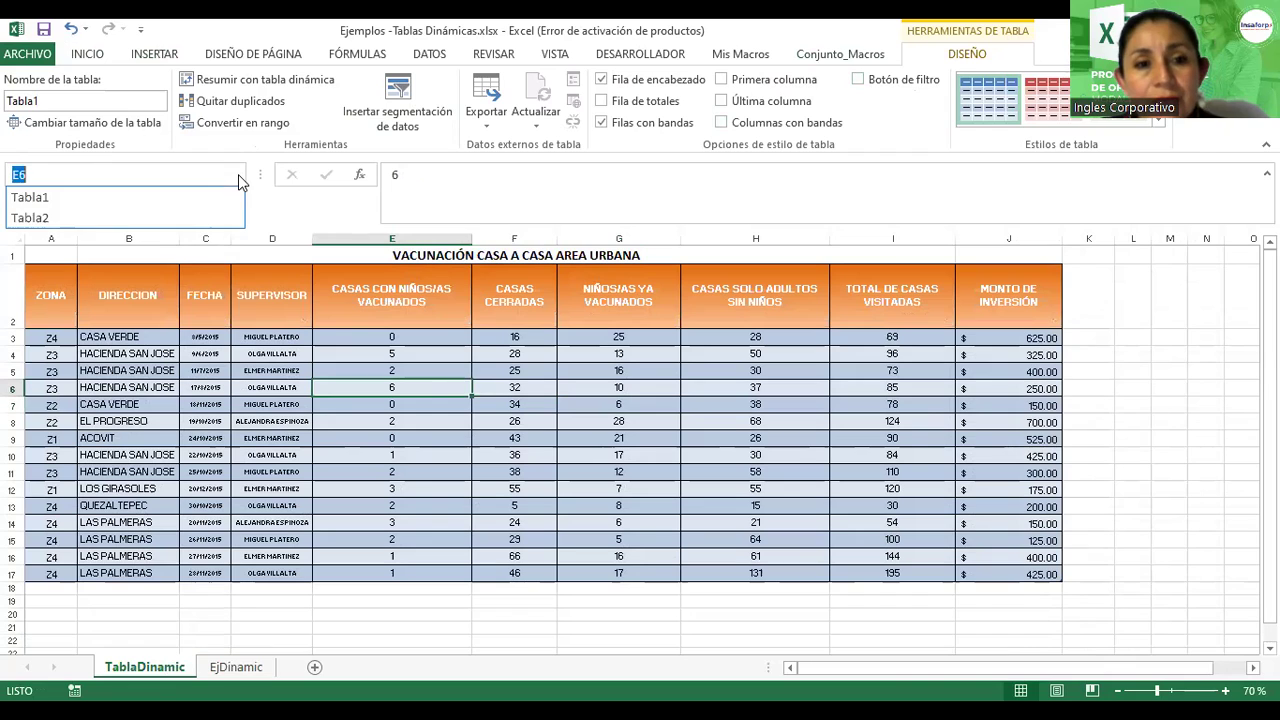
left_click(65, 199)
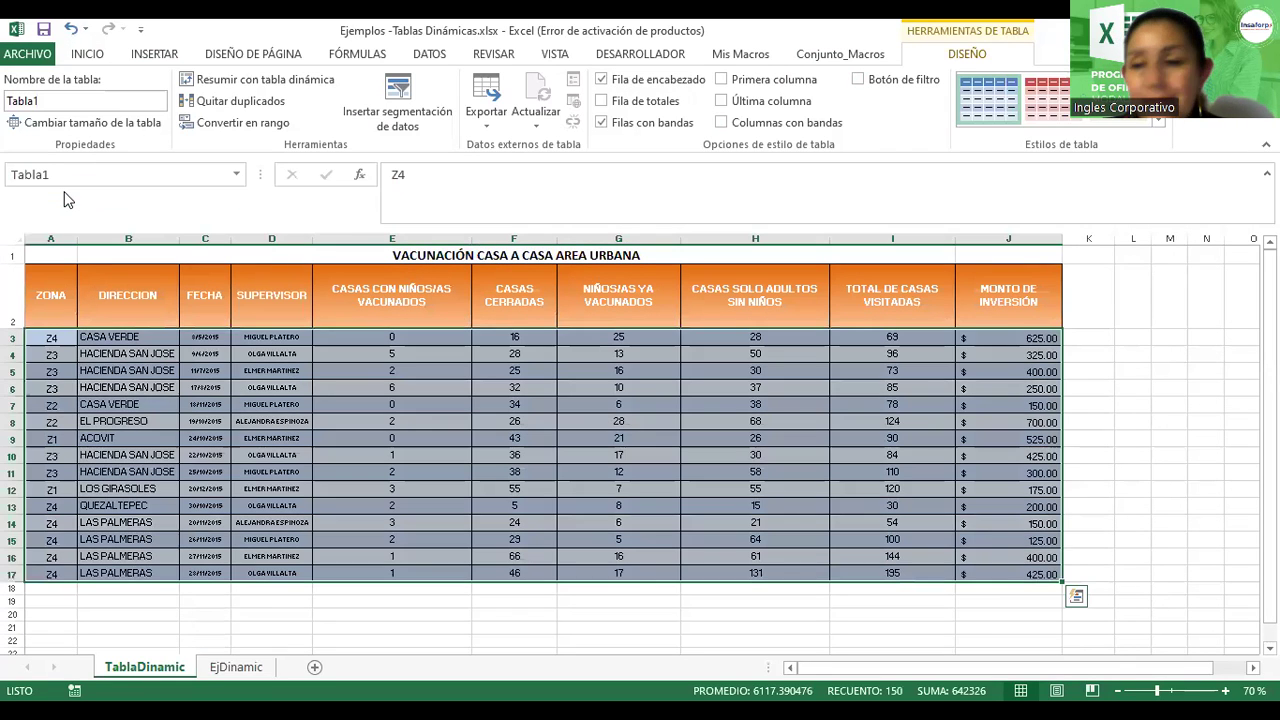
left_click(243, 178)
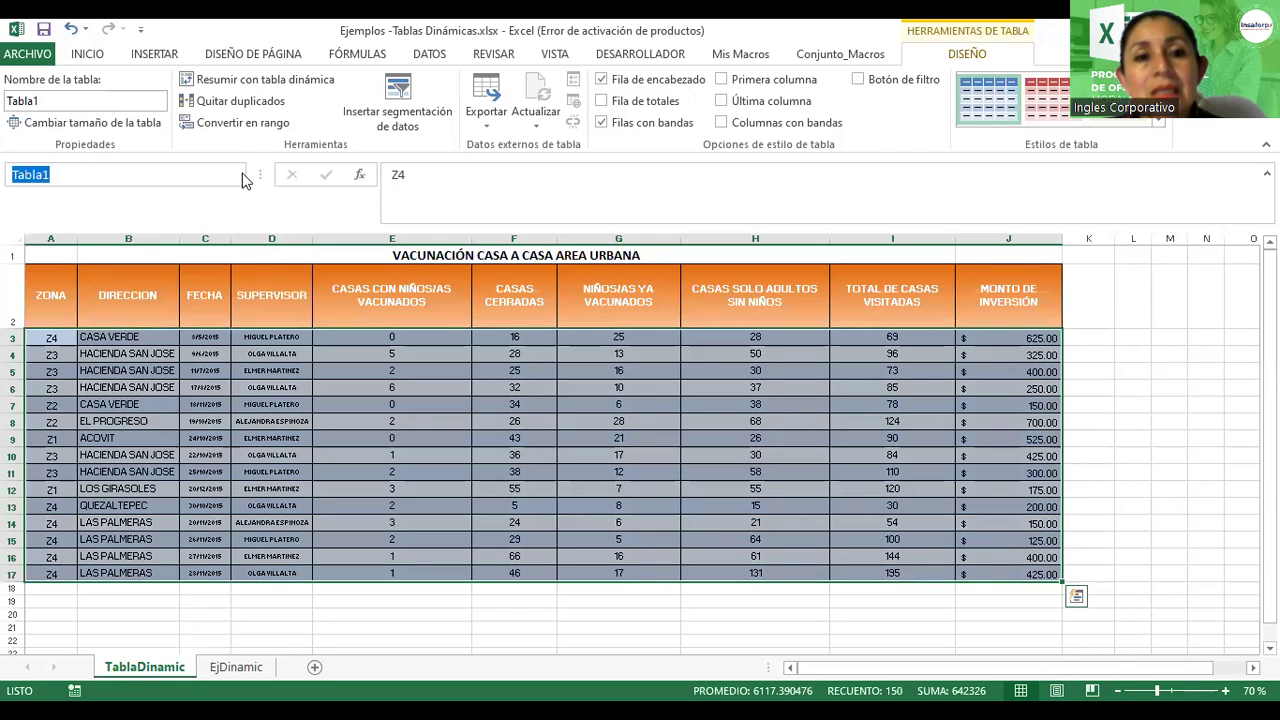
left_click(243, 178)
left_click(98, 218)
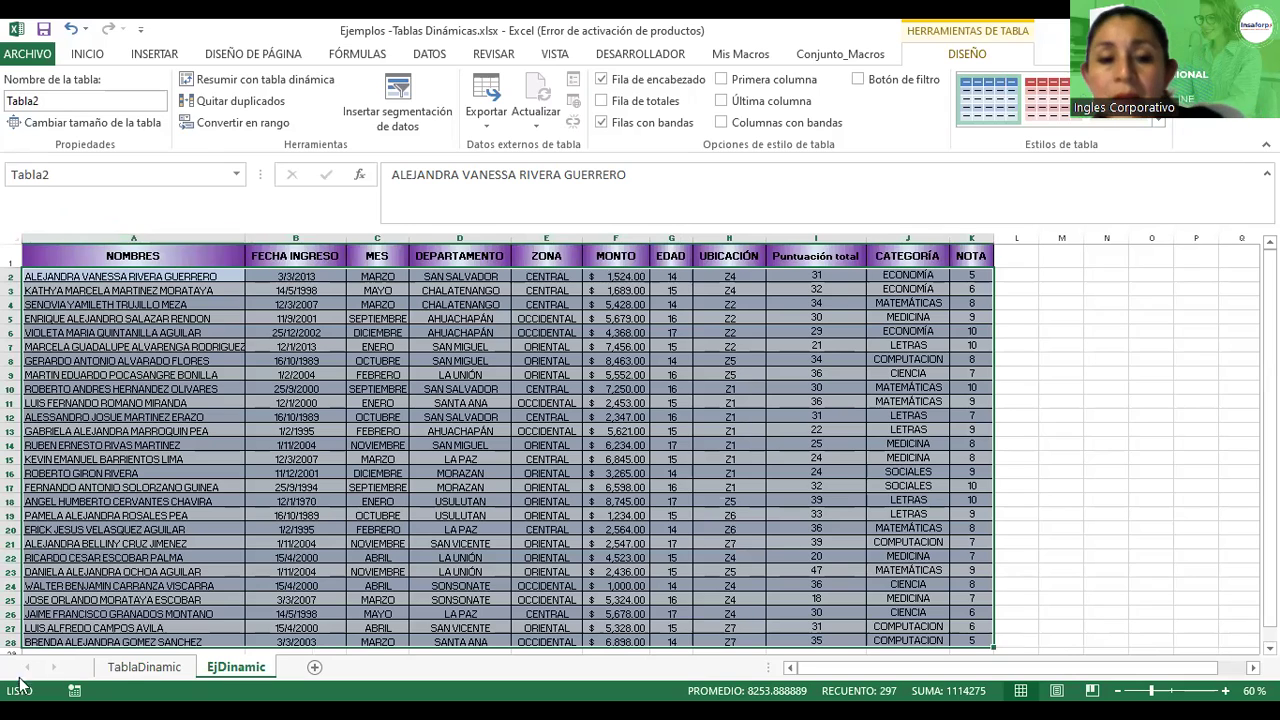
Create a pivot table on a new worksheet from tabla1, starting from an empty cell on the TablaDinamic sheet
left_click(144, 667)
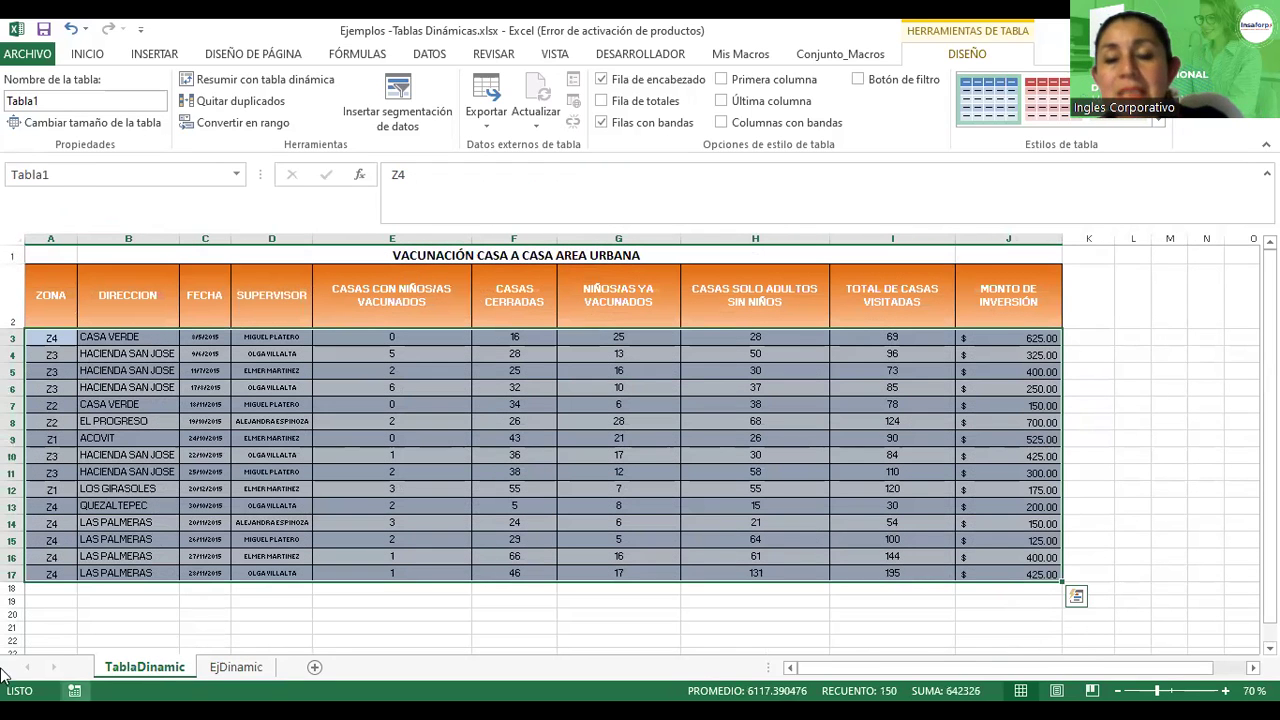
left_click(837, 426)
left_click(1135, 369)
left_click(1135, 369)
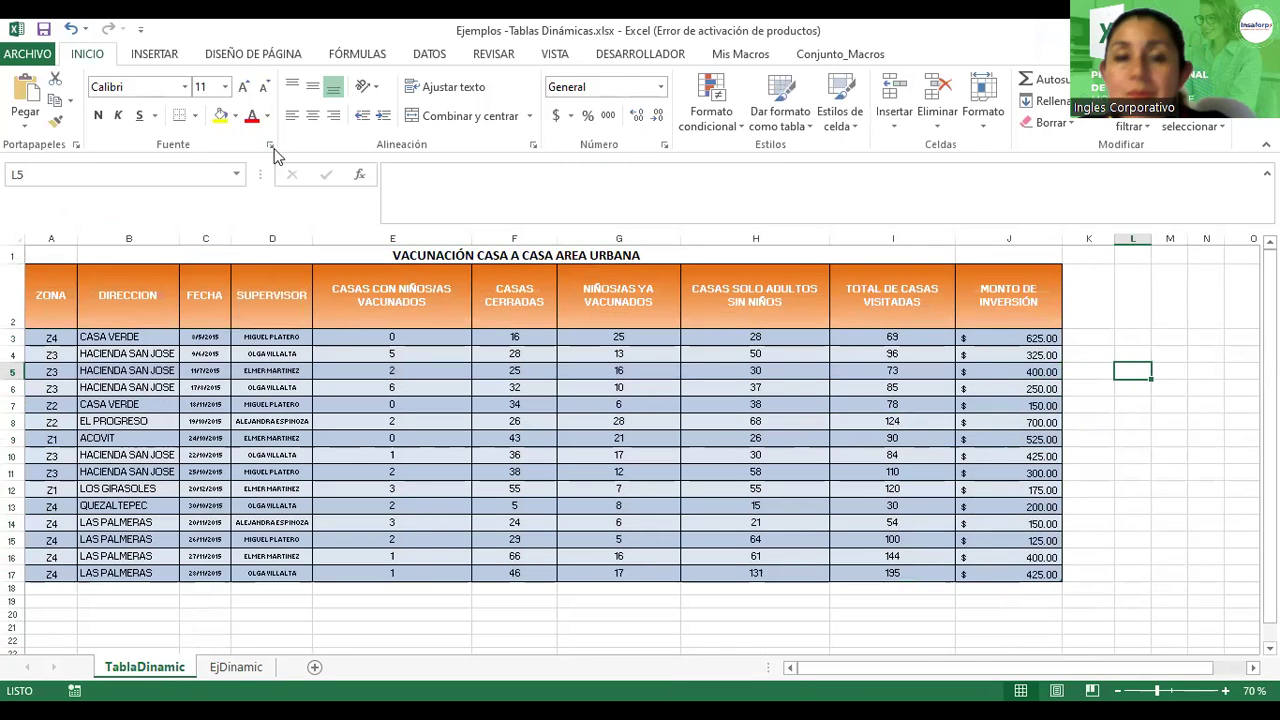
left_click(152, 54)
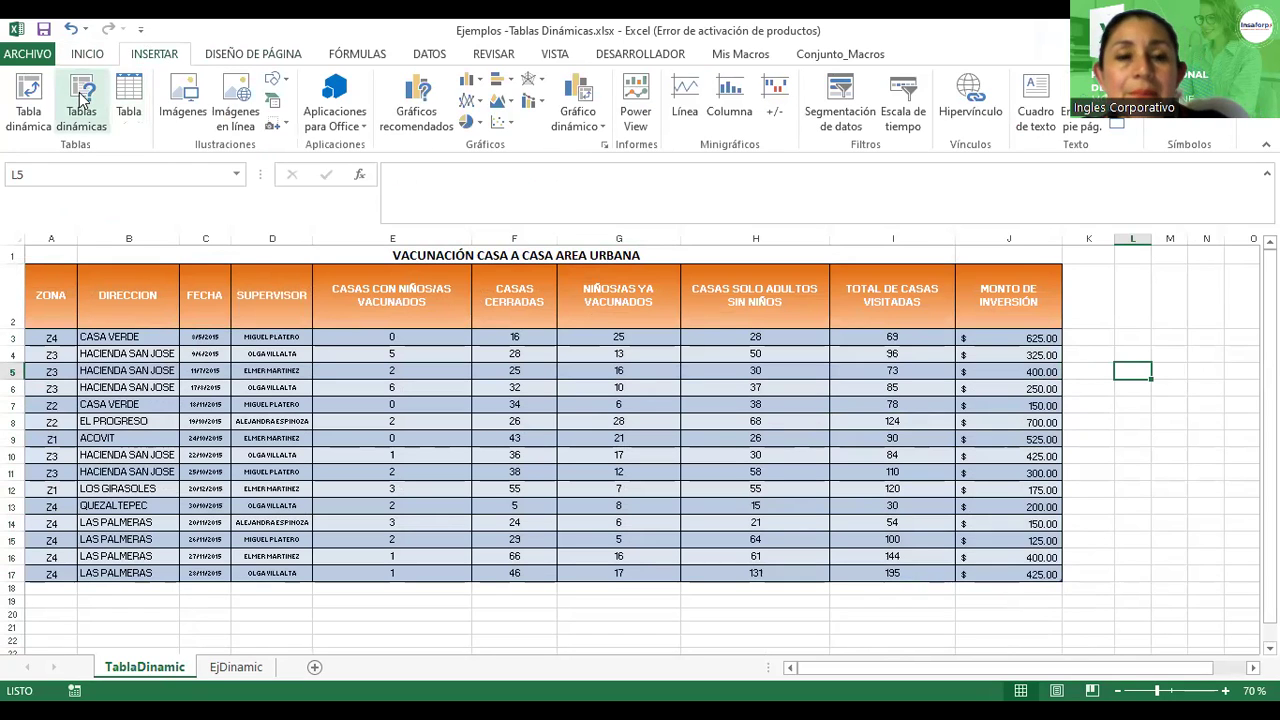
left_click(28, 105)
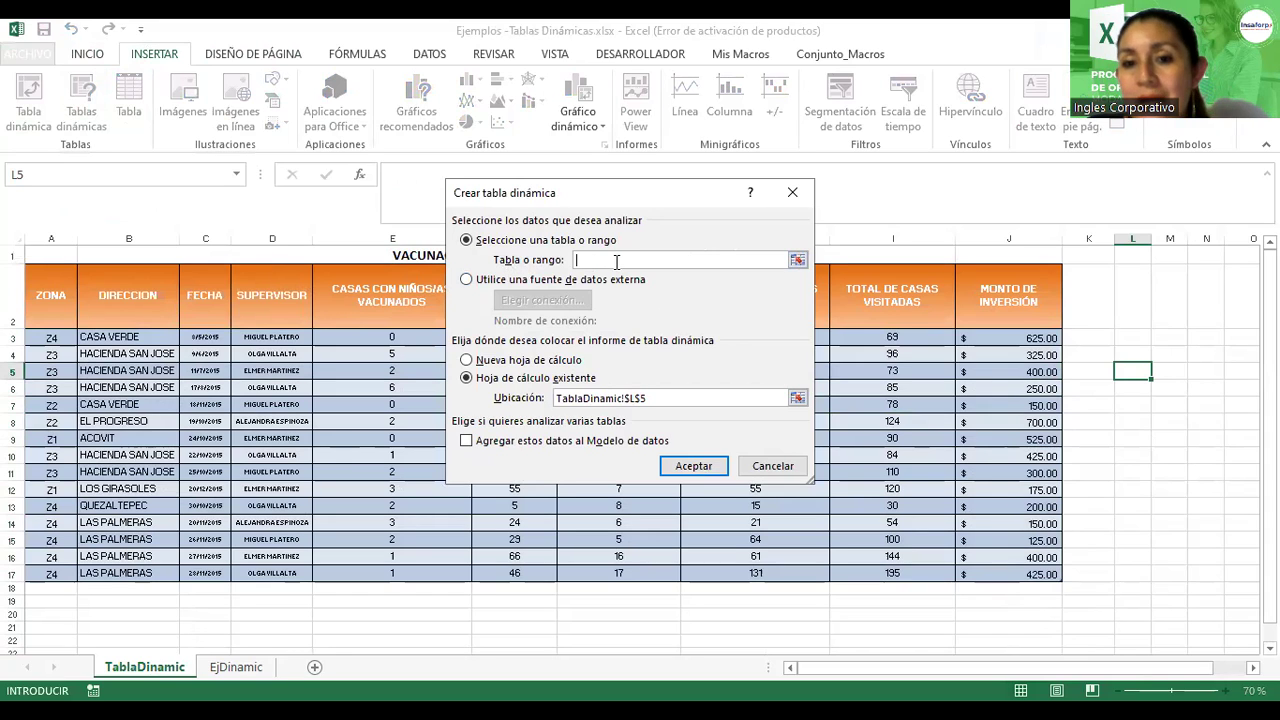
type("tabla")
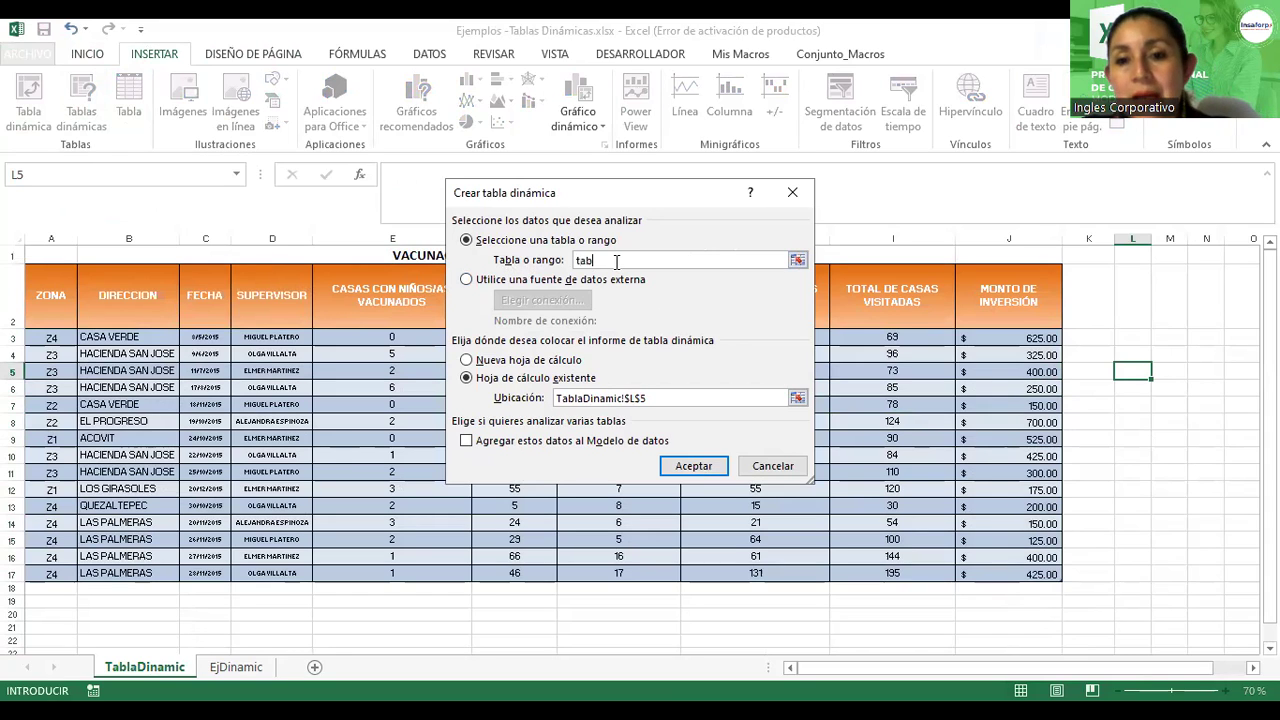
type("1")
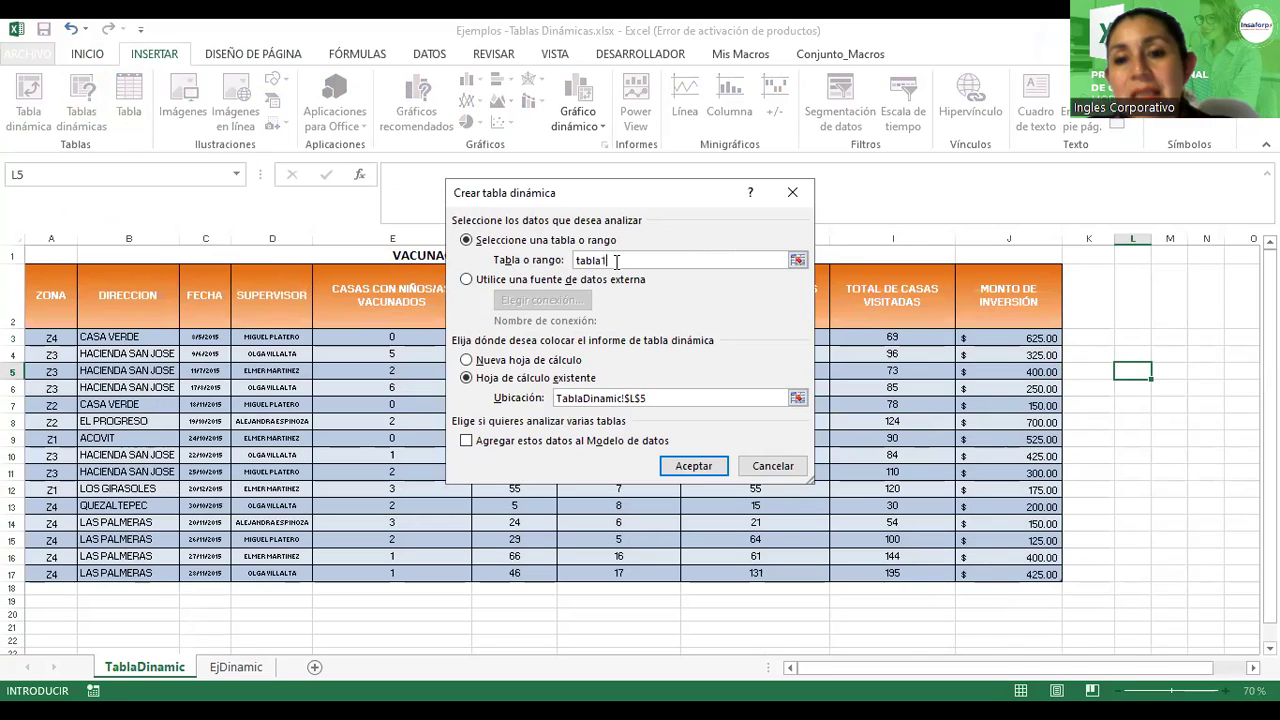
left_click(519, 362)
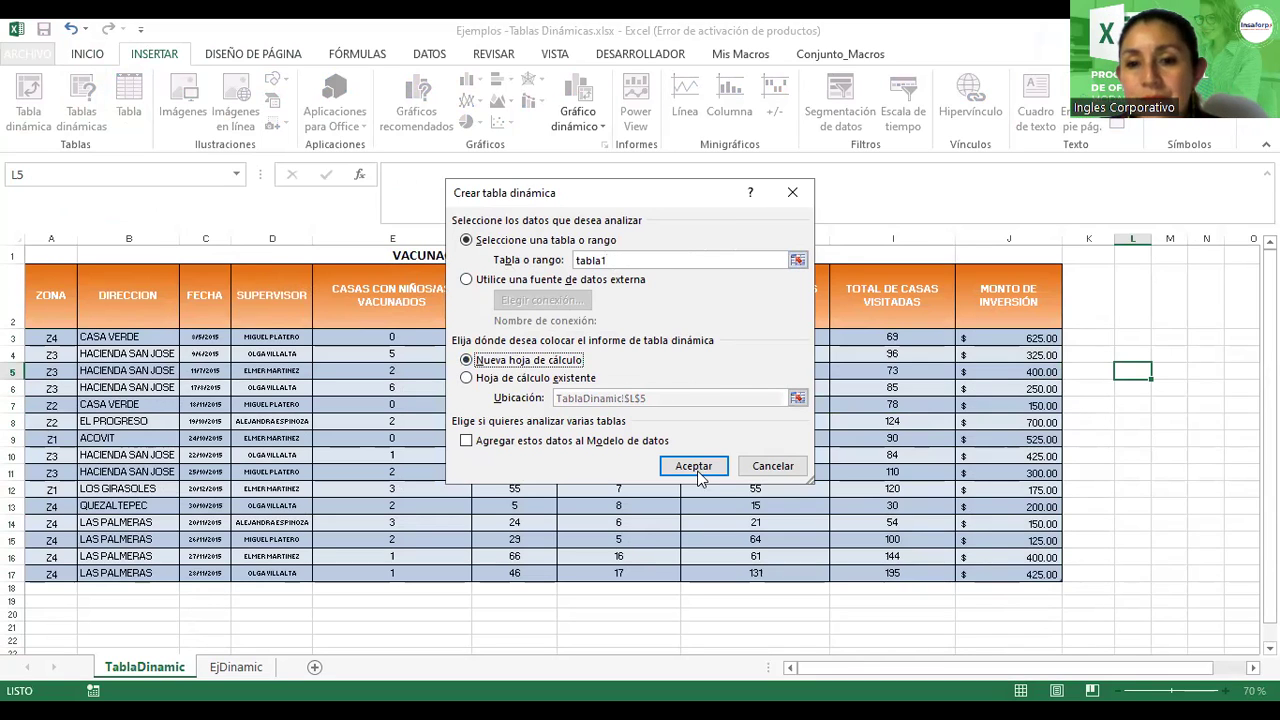
left_click(695, 467)
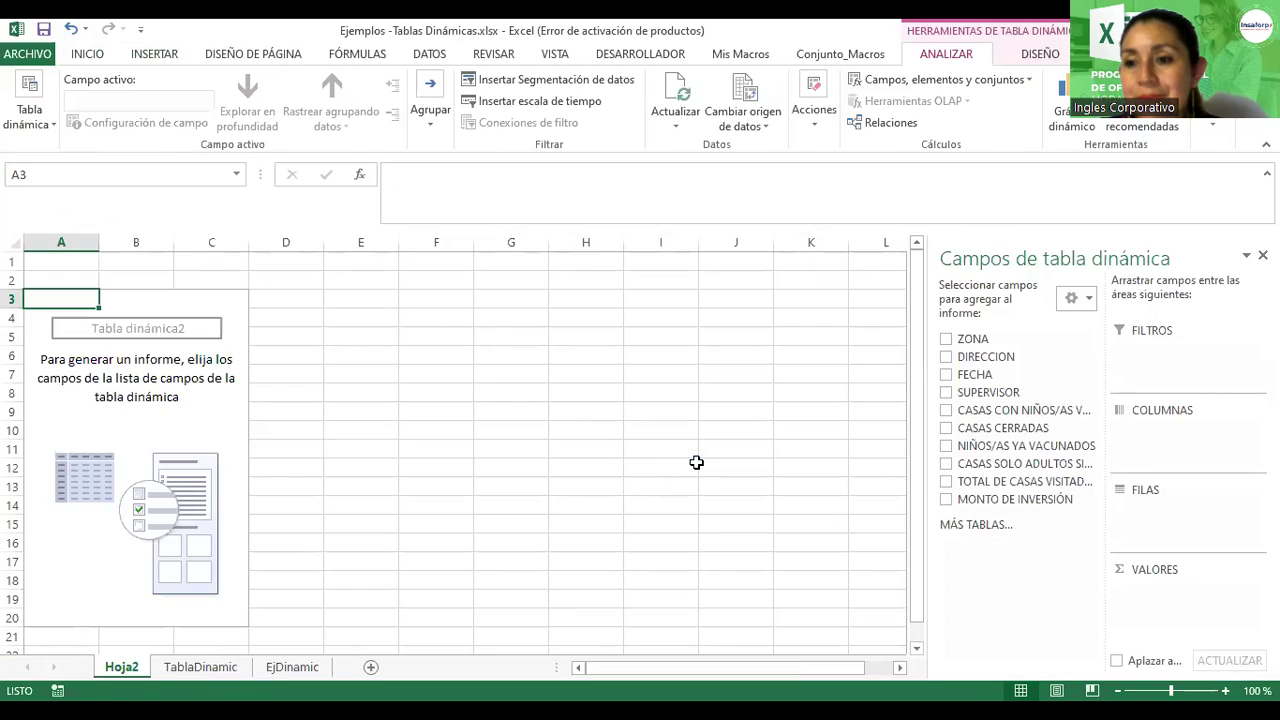
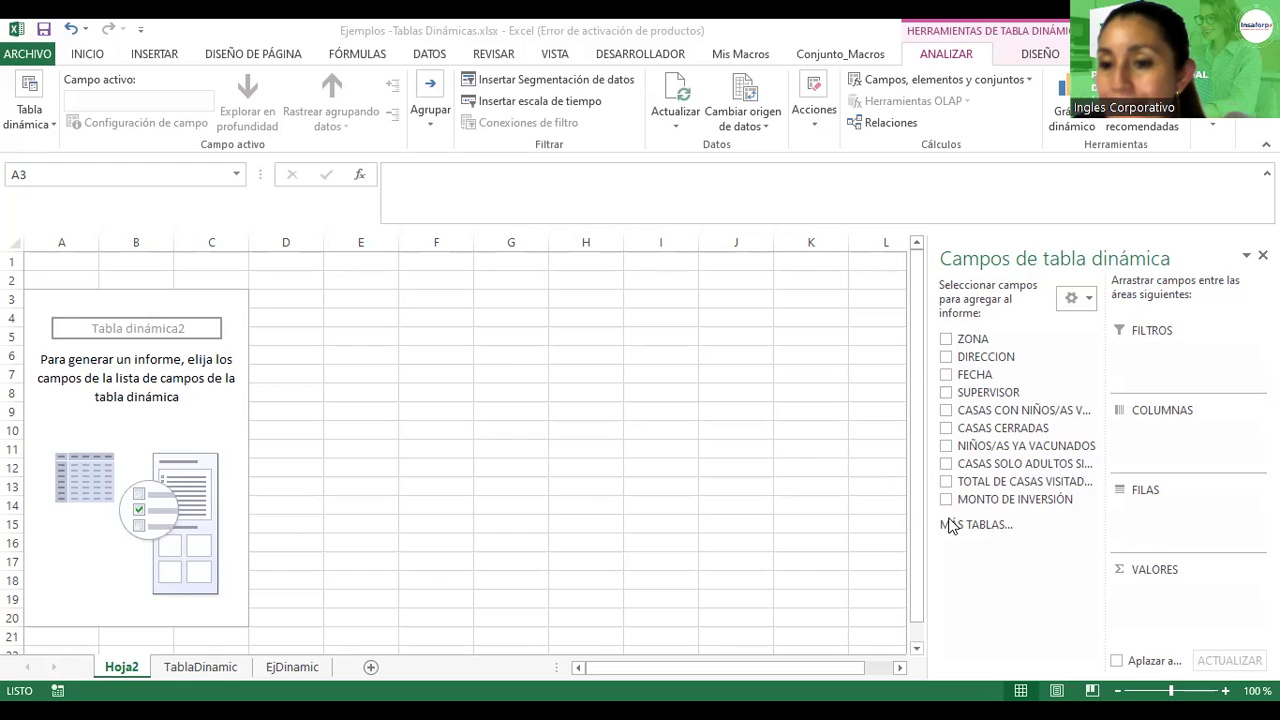
Examine the option for adding more tables to the pivot table, declining to create a new pivot table
left_click(986, 523)
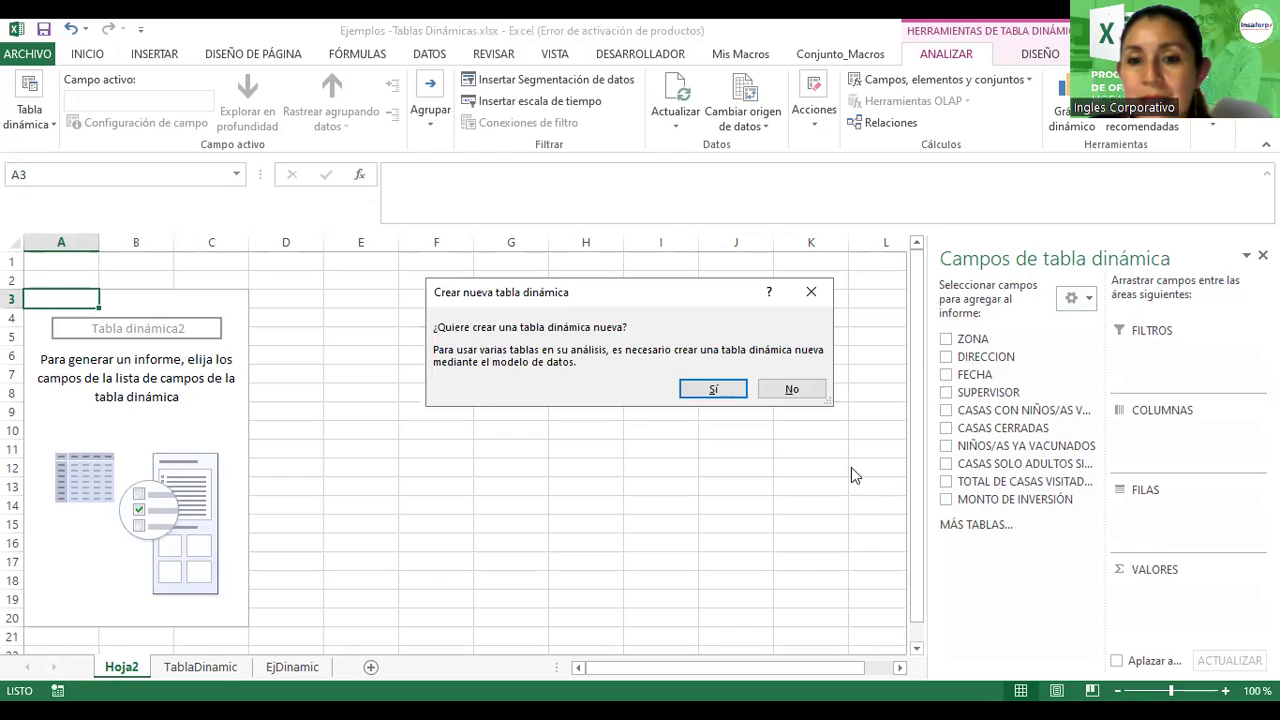
left_click(791, 389)
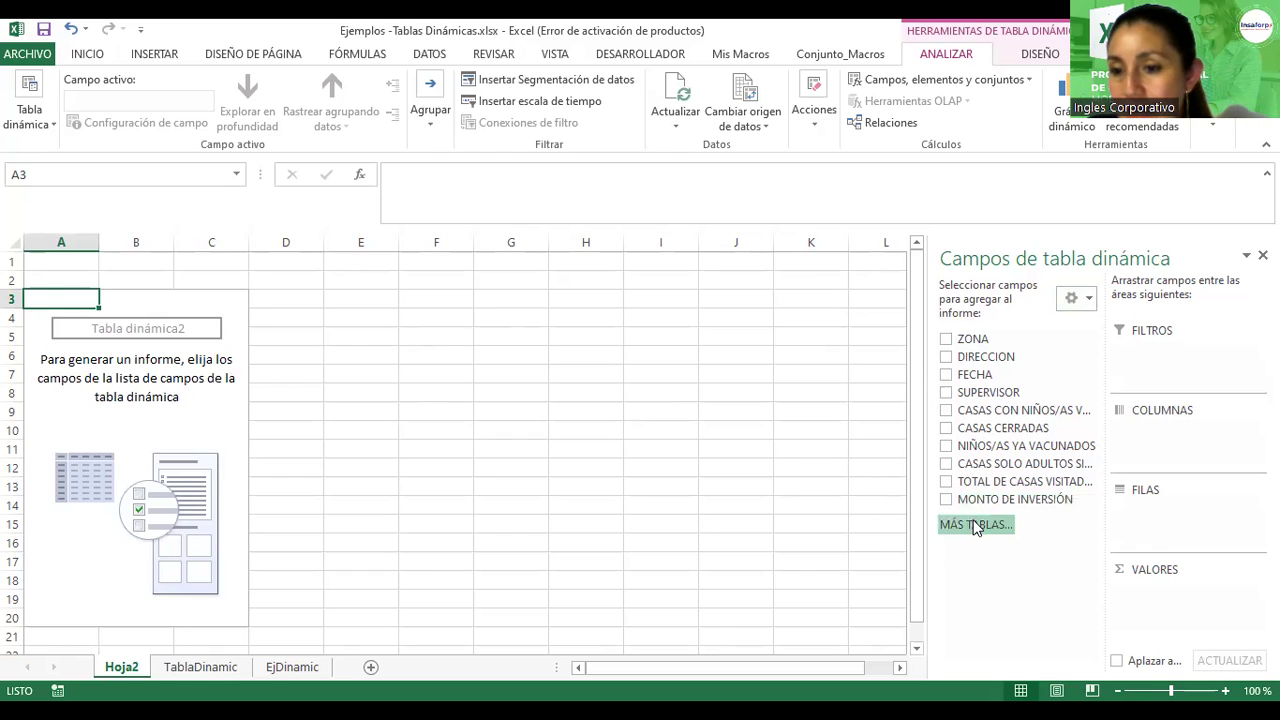
left_click(976, 526)
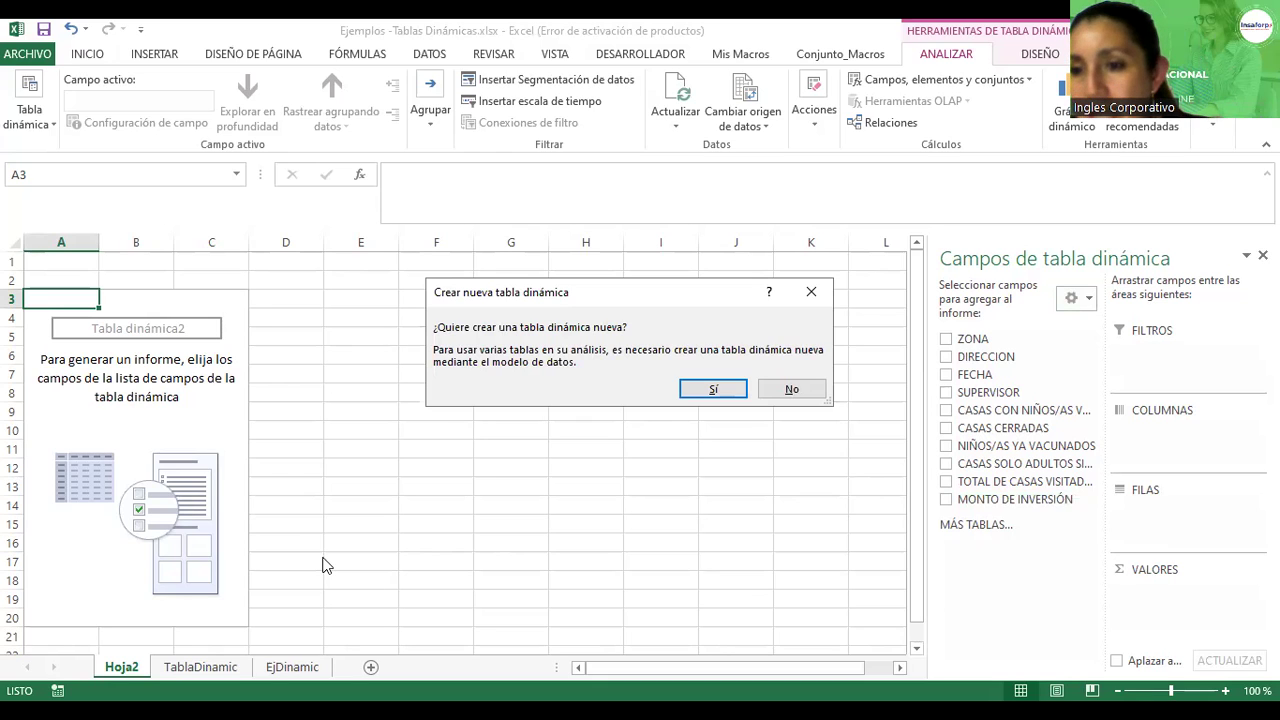
left_click(793, 389)
Stack the fields and areas sections of the pivot table field list and widen the pane to show full field names
left_click(1089, 298)
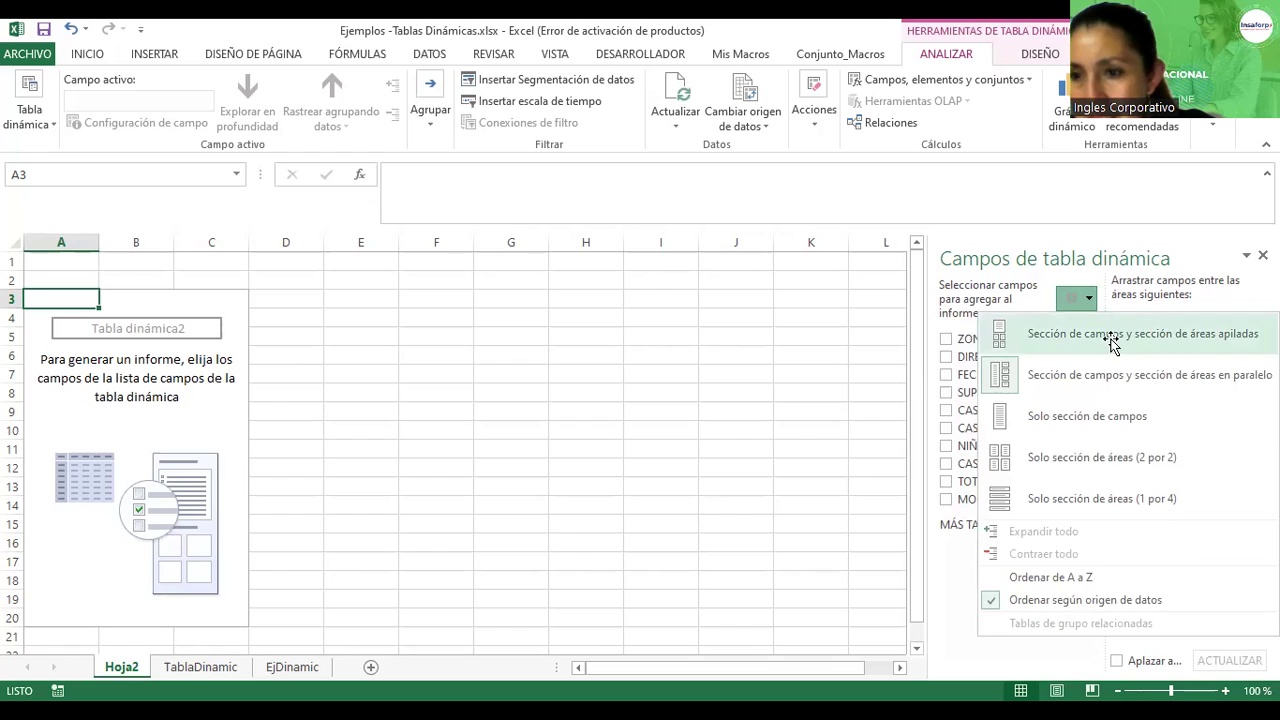
left_click(1113, 340)
left_click_drag(927, 340, 740, 335)
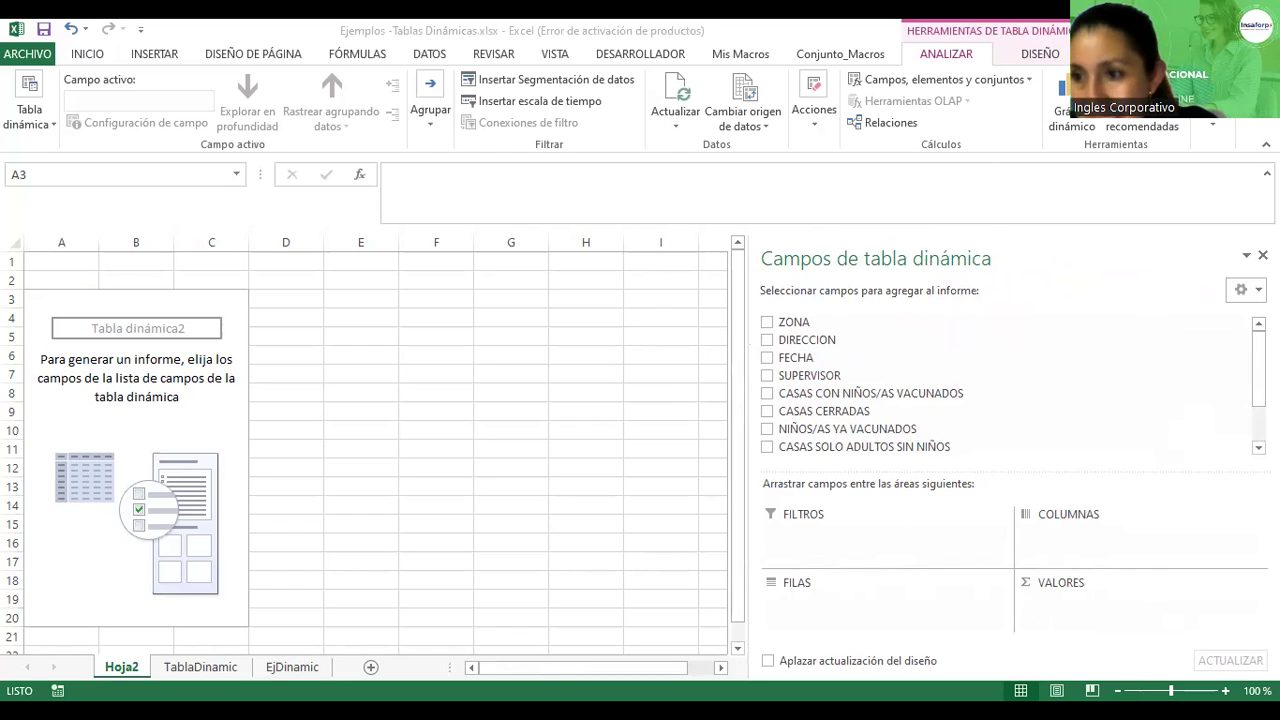
left_click(1246, 258)
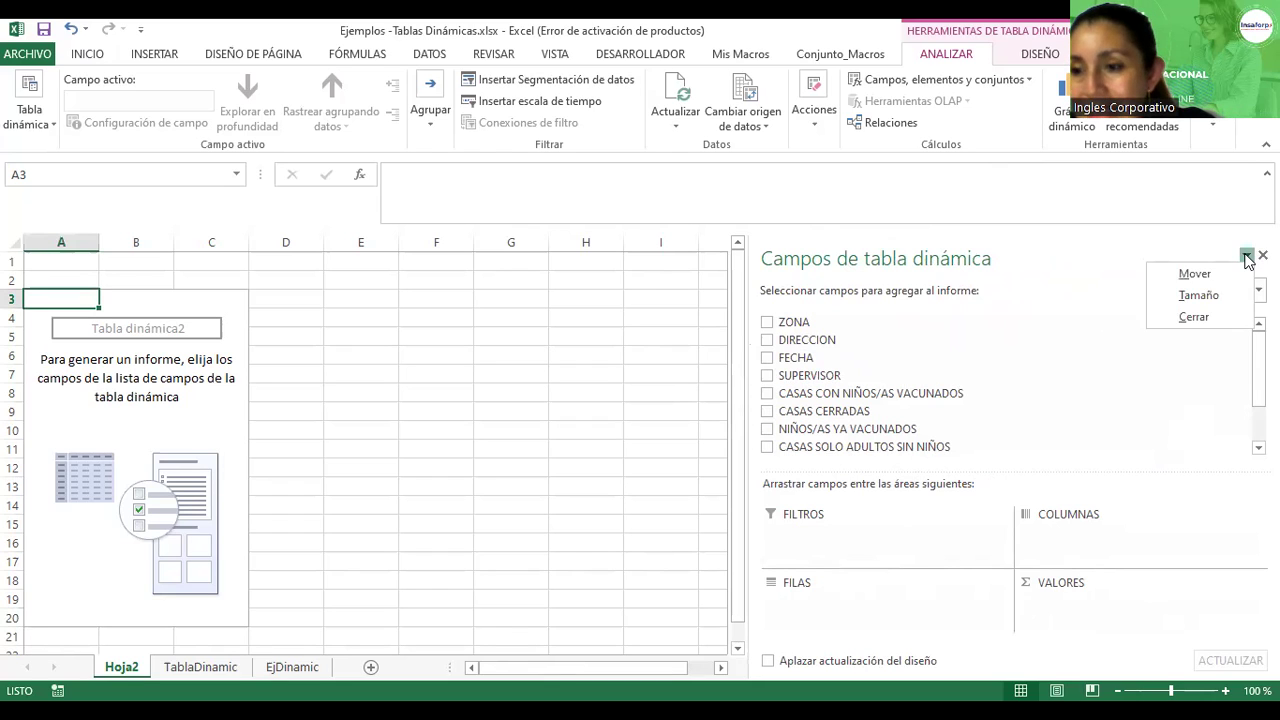
left_click(1247, 258)
Try the field list layout with fields and areas in parallel, followed by the layout with only the fields section
left_click(1245, 289)
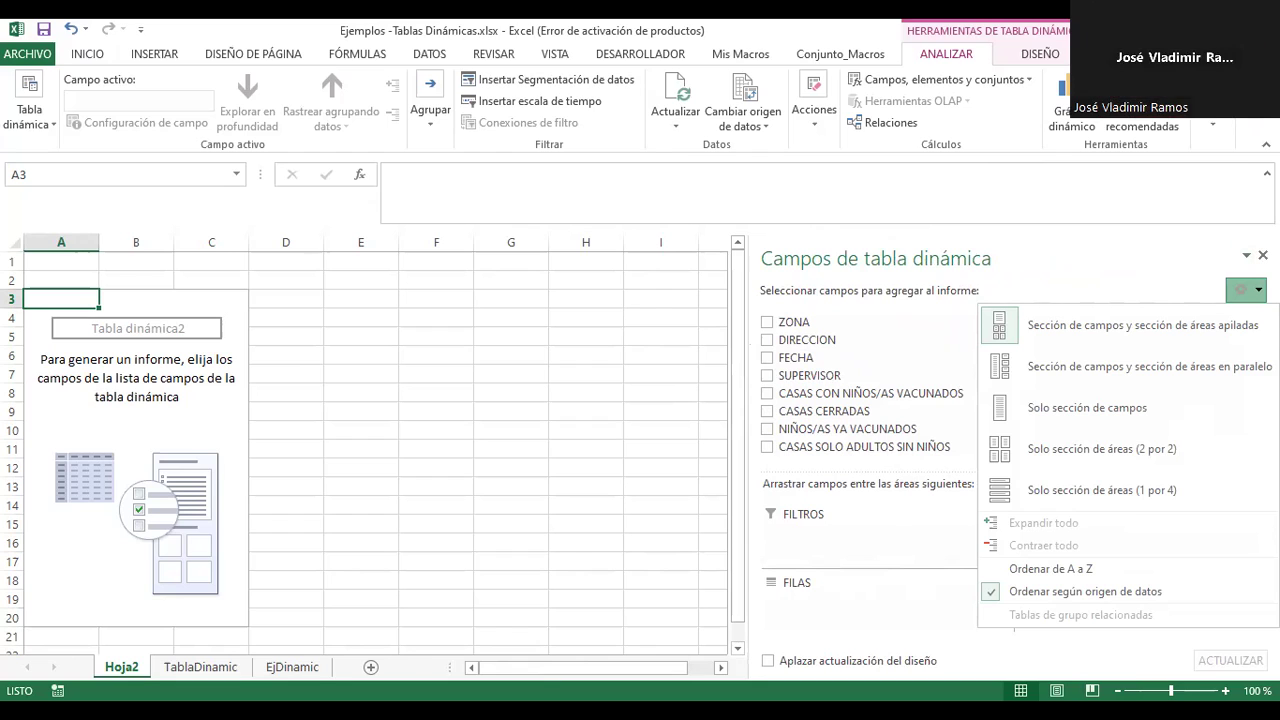
left_click(1076, 375)
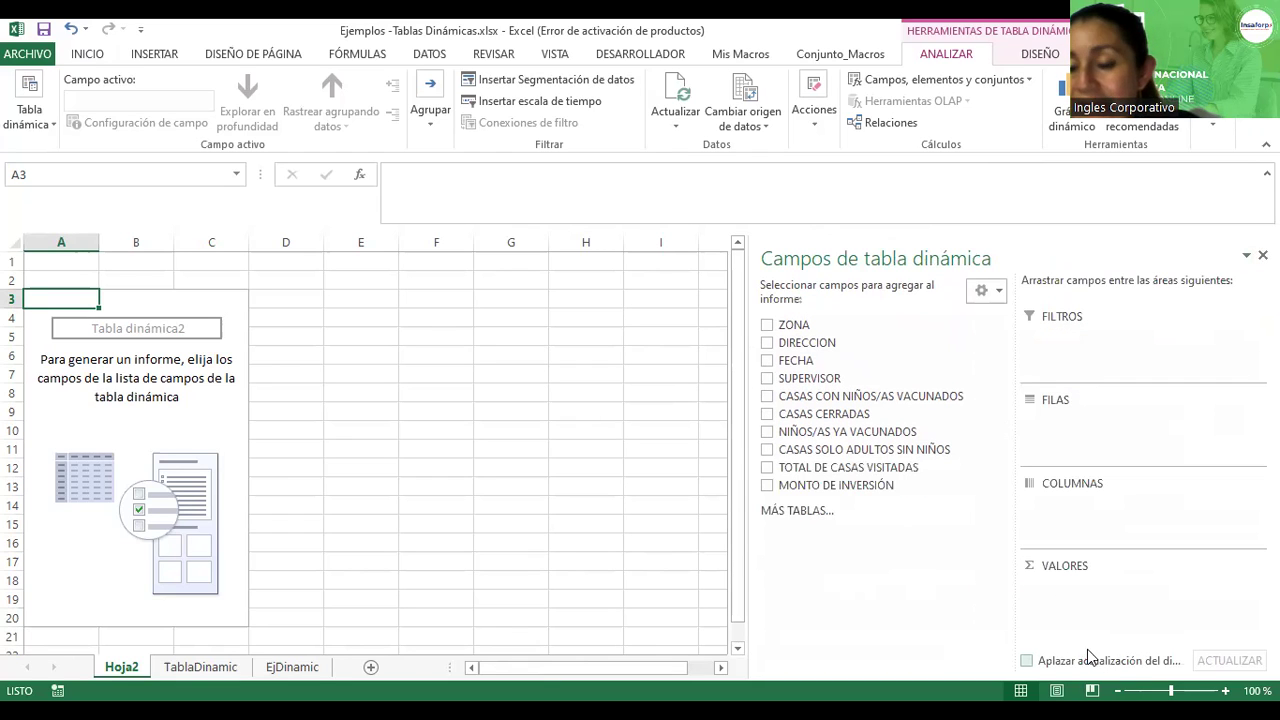
left_click(1246, 255)
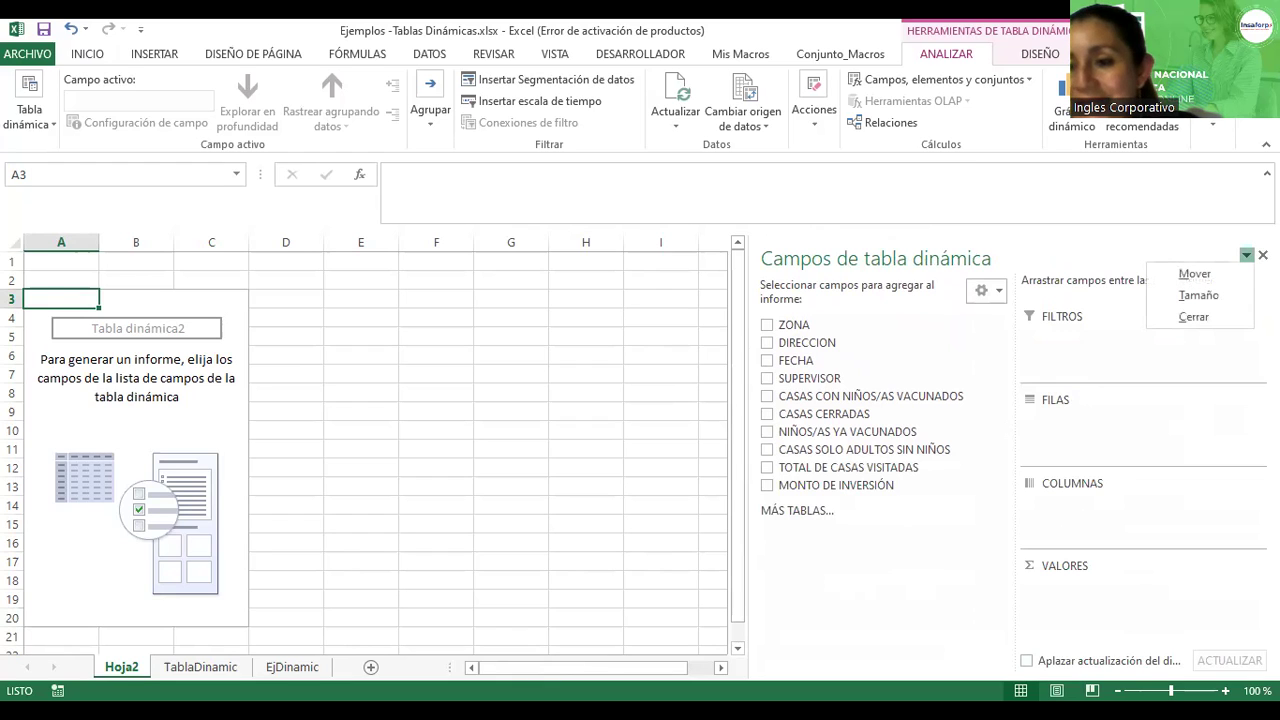
left_click(996, 293)
left_click(996, 293)
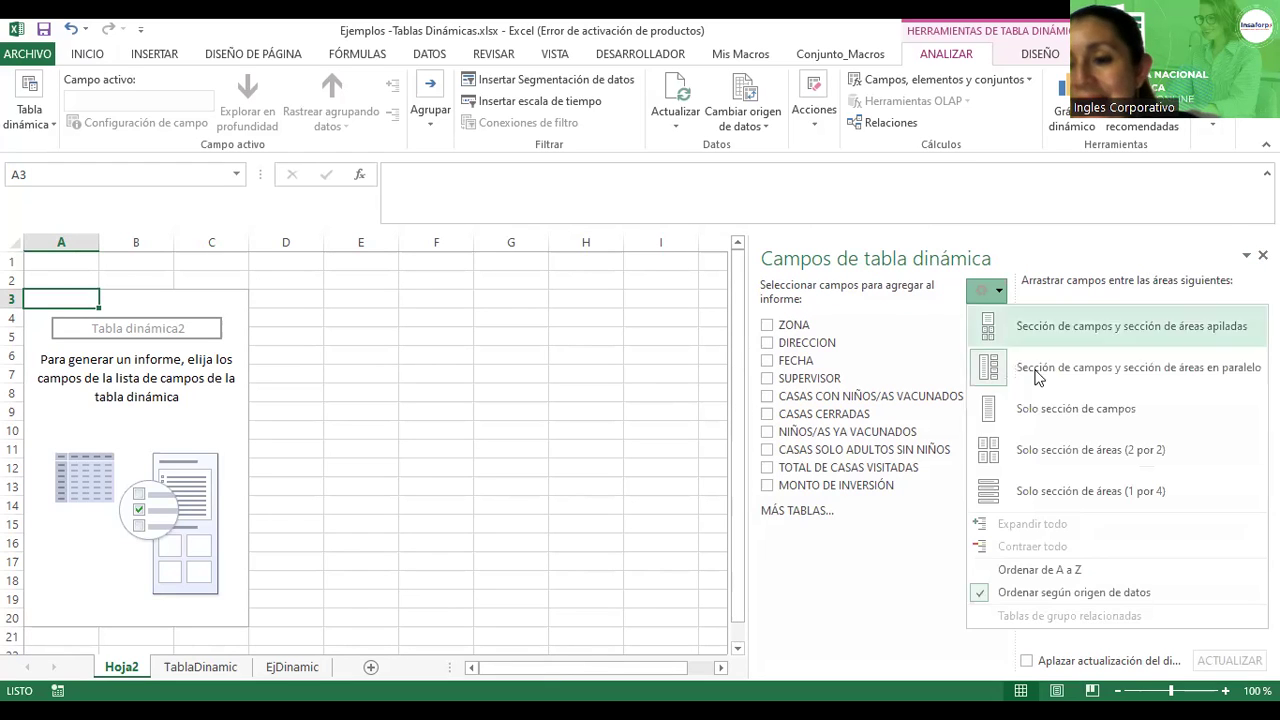
left_click(1050, 422)
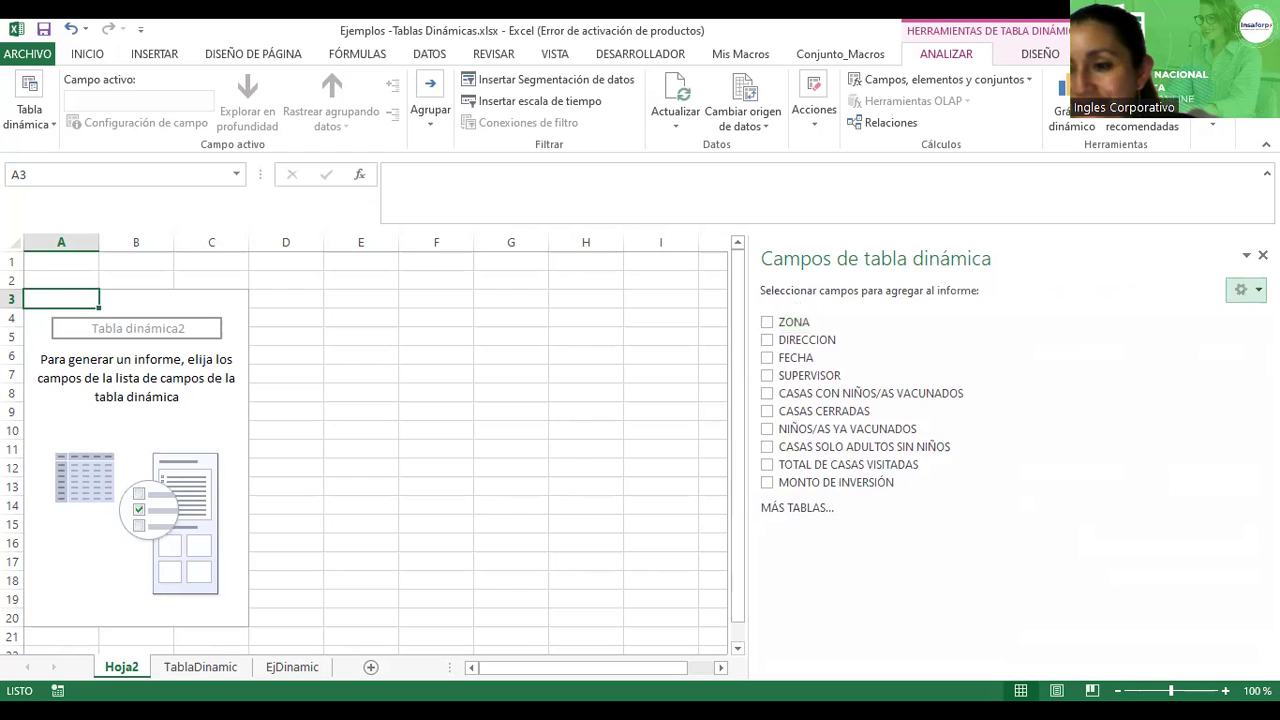
Show only the areas section of the field list, trying the 2 by 2 arrangement before choosing 1 by 4
left_click(1246, 290)
left_click(1186, 452)
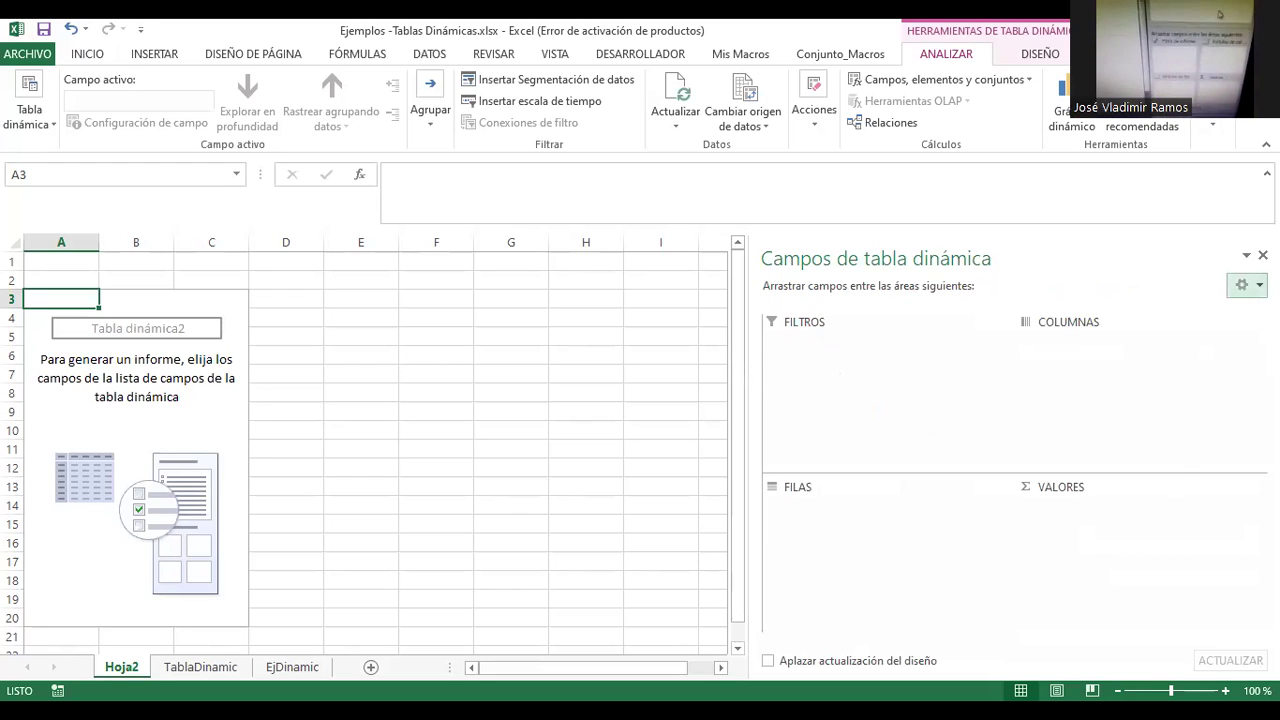
left_click(1246, 285)
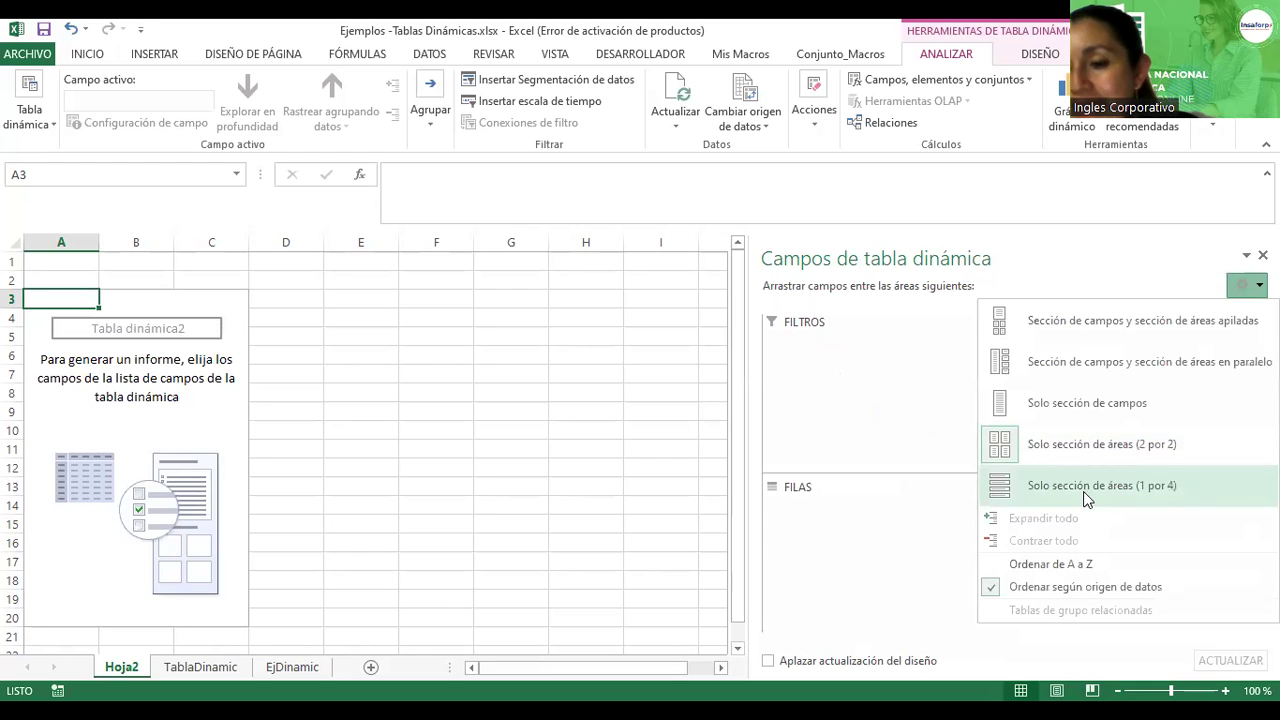
left_click(1083, 487)
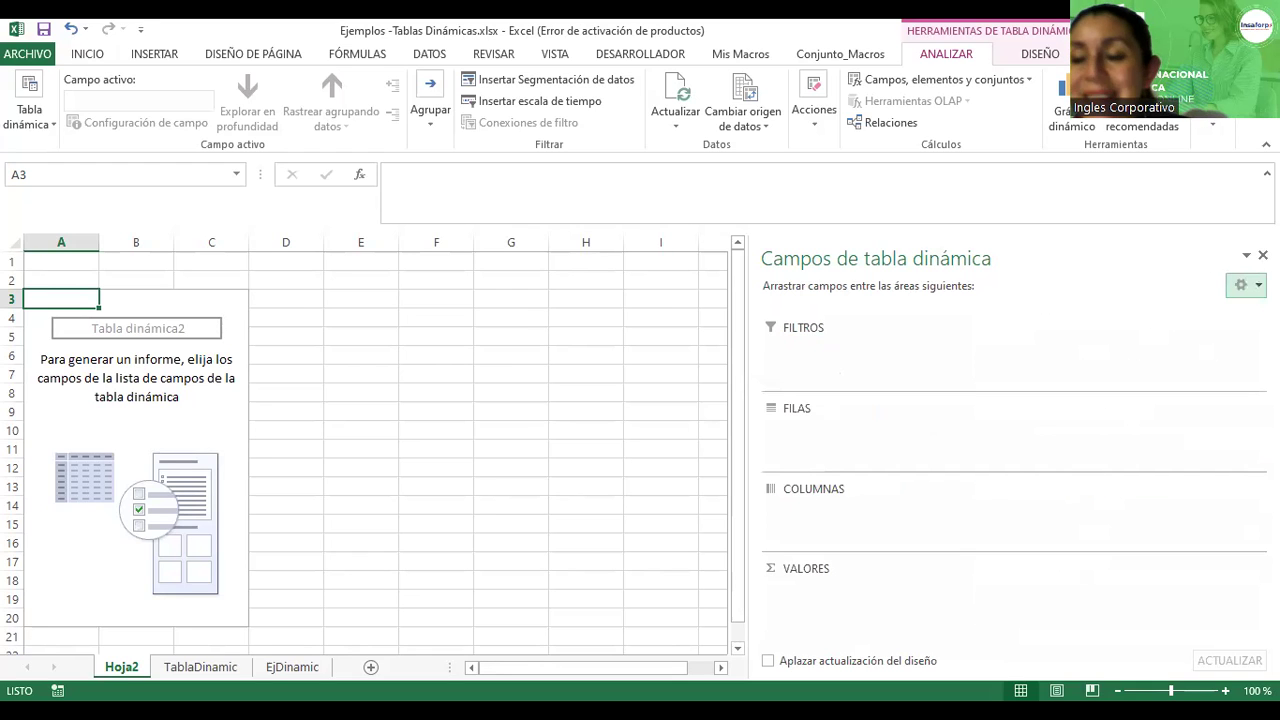
Restore the stacked fields and areas layout of the pivot table field list and review the pane and layout options
left_click(1246, 285)
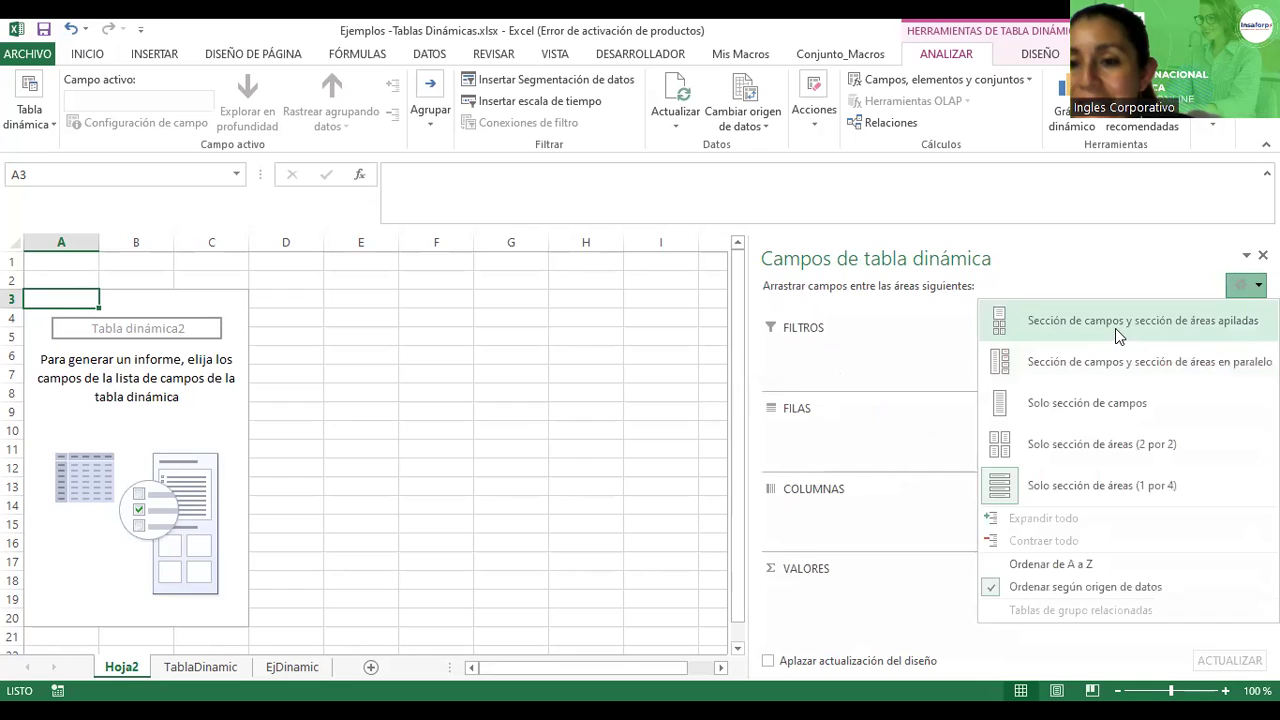
left_click(1115, 328)
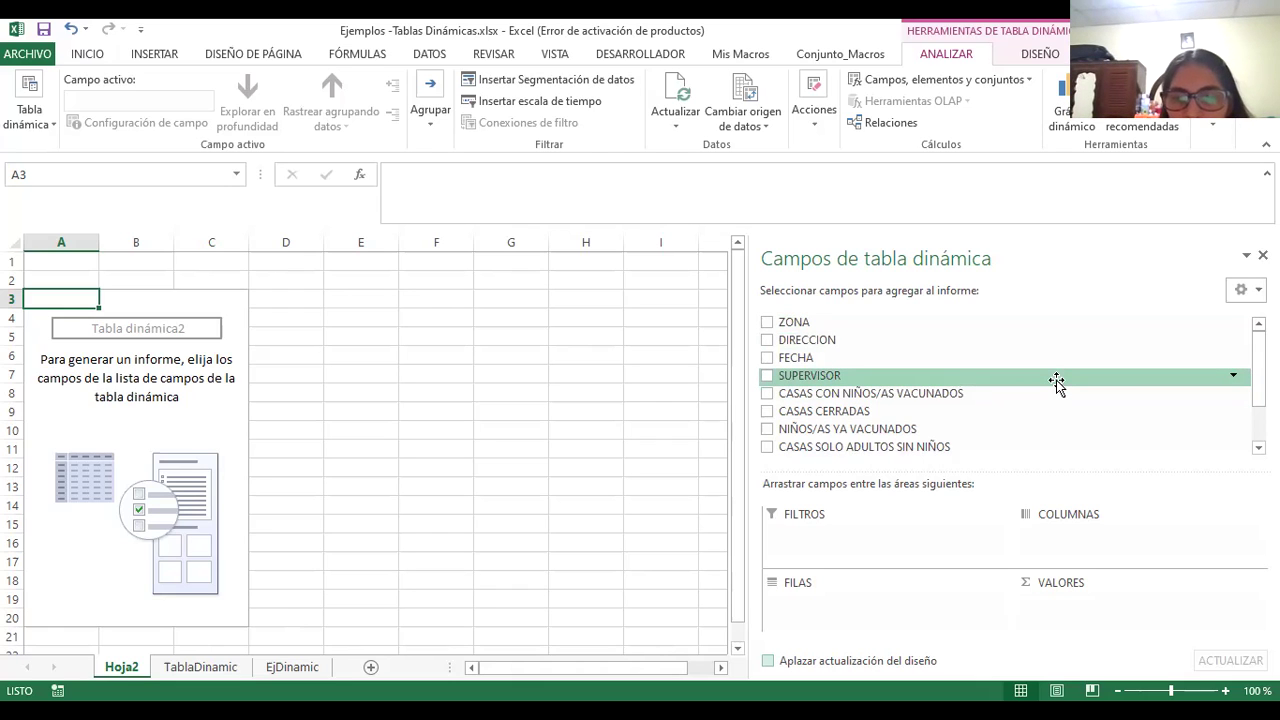
left_click(1246, 255)
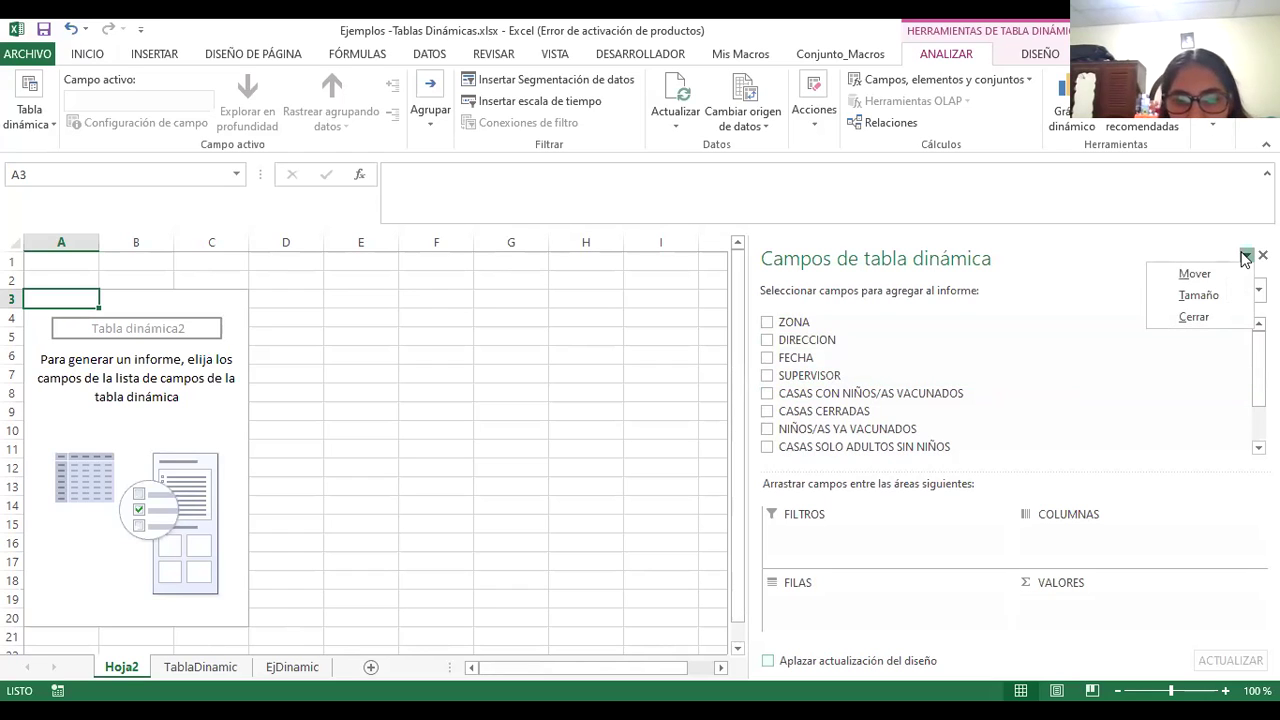
left_click(1100, 254)
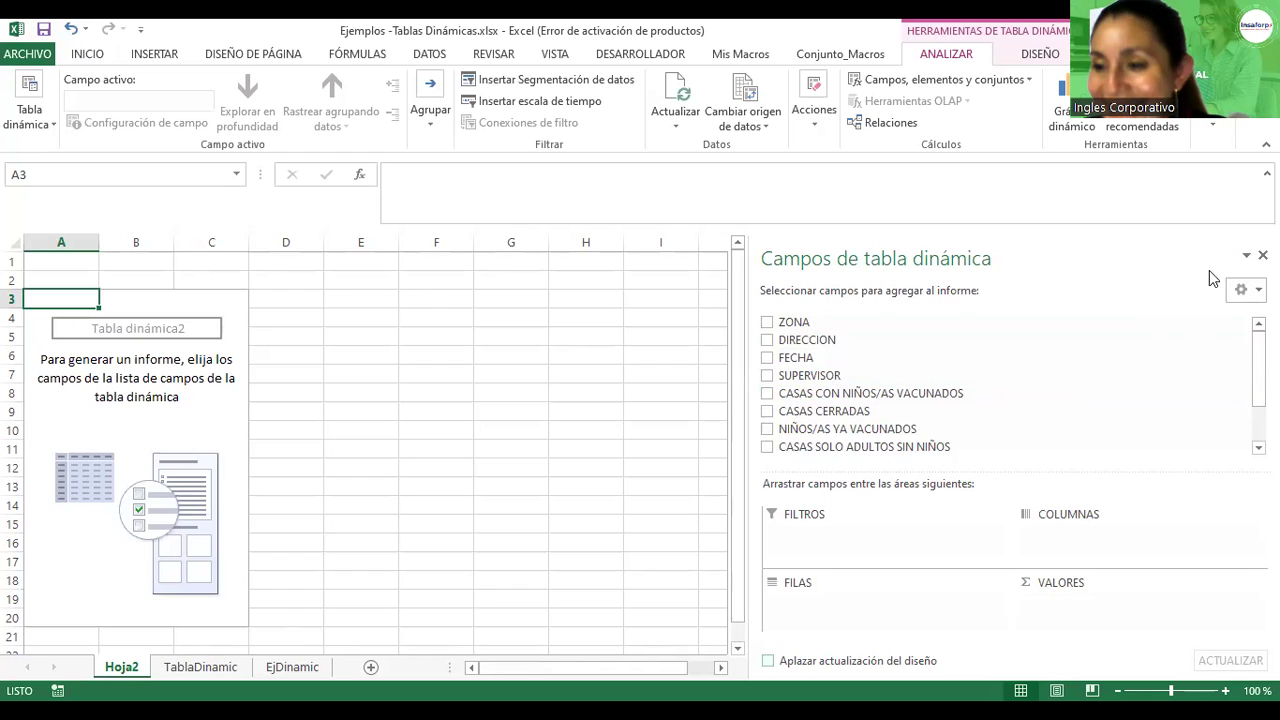
left_click(1245, 289)
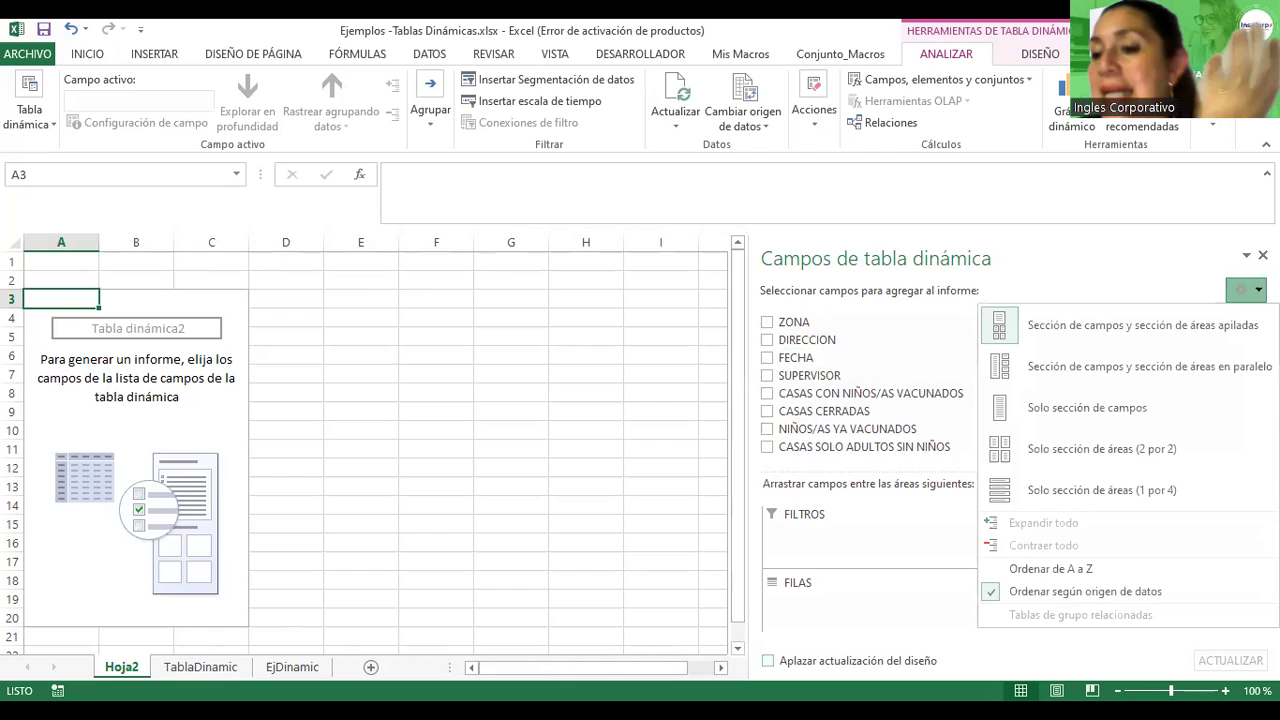
left_click(587, 417)
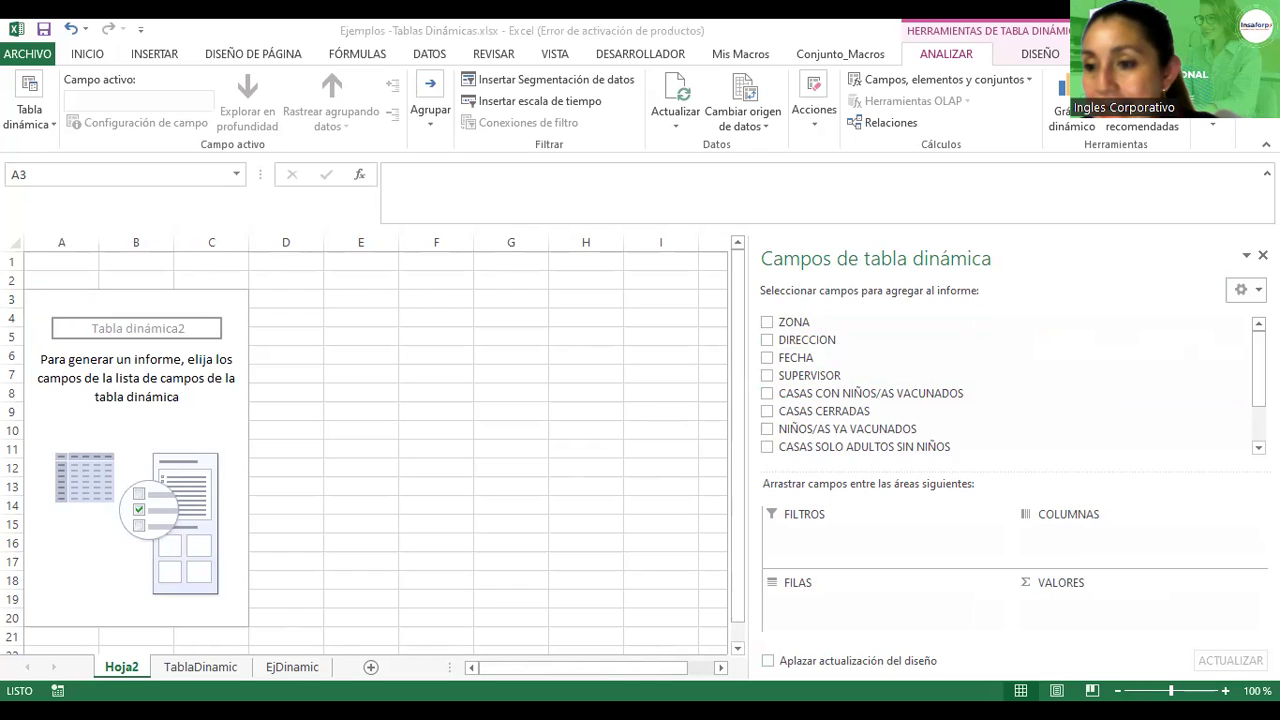
Examine the option for adding more tables at the end of the field list, dismissing the new pivot table dialog
key("alt+Tab")
scroll(1000, 385, "down", 2)
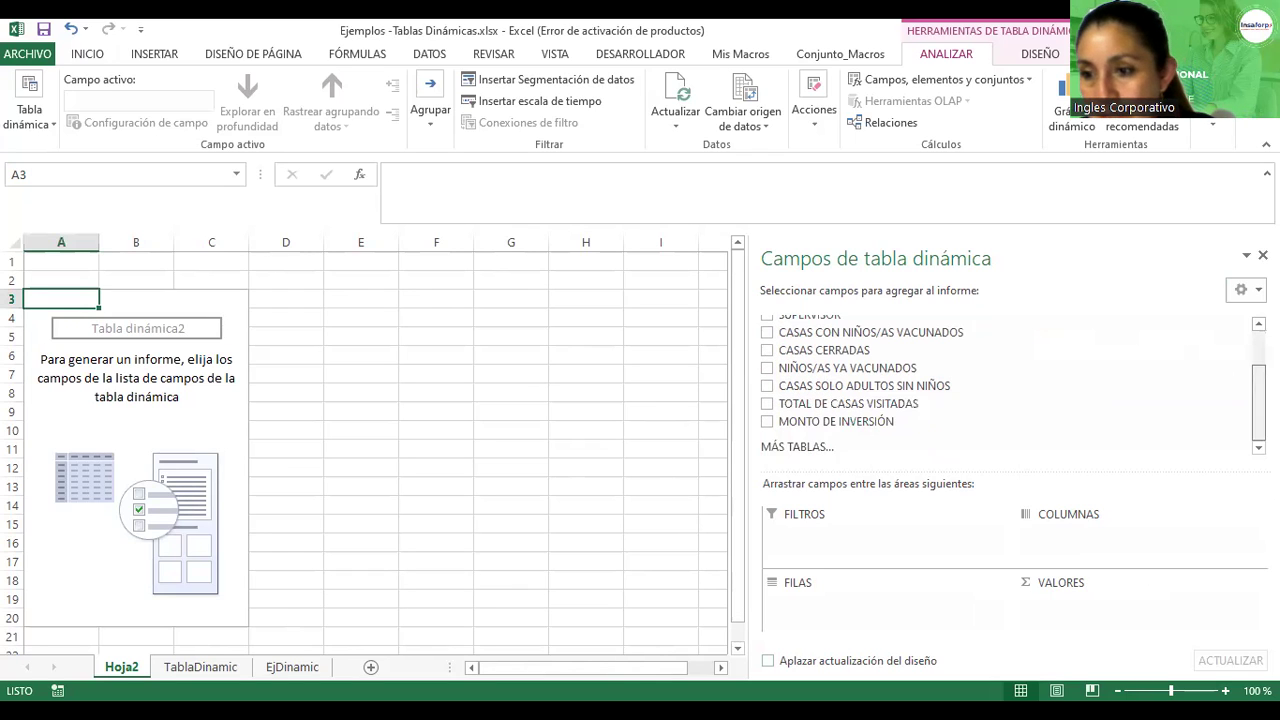
left_click(797, 447)
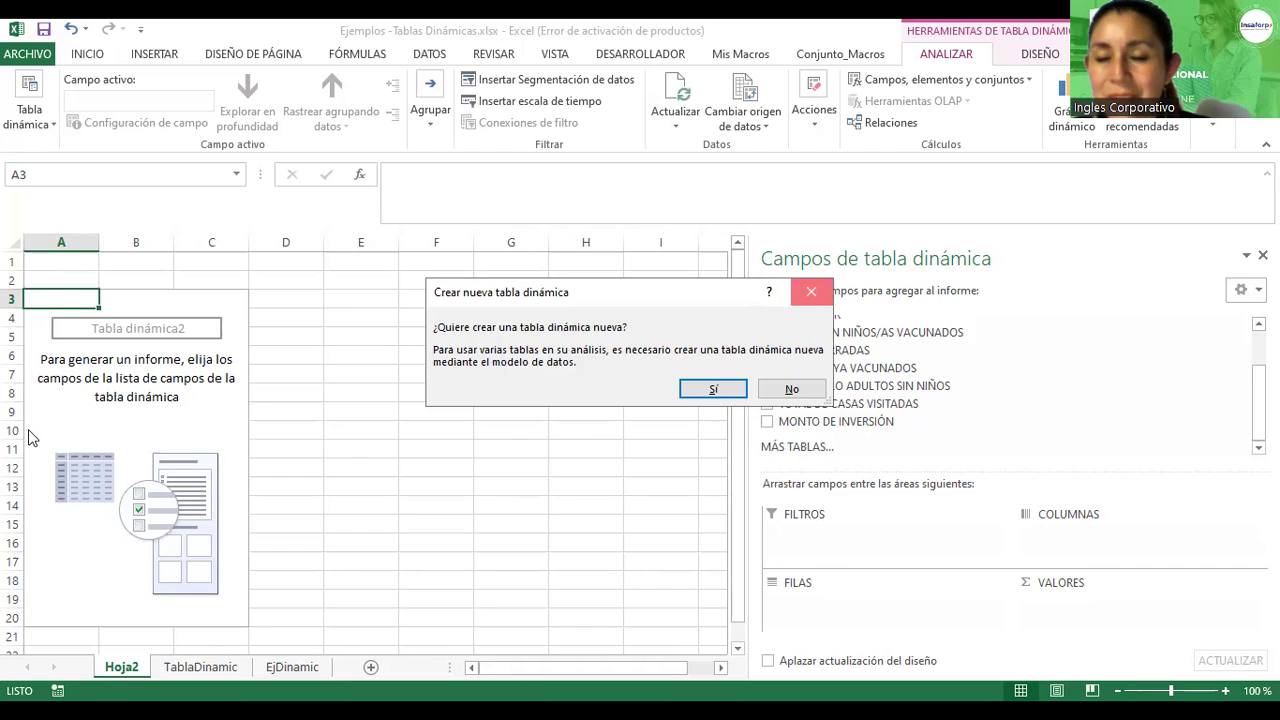
key("Escape")
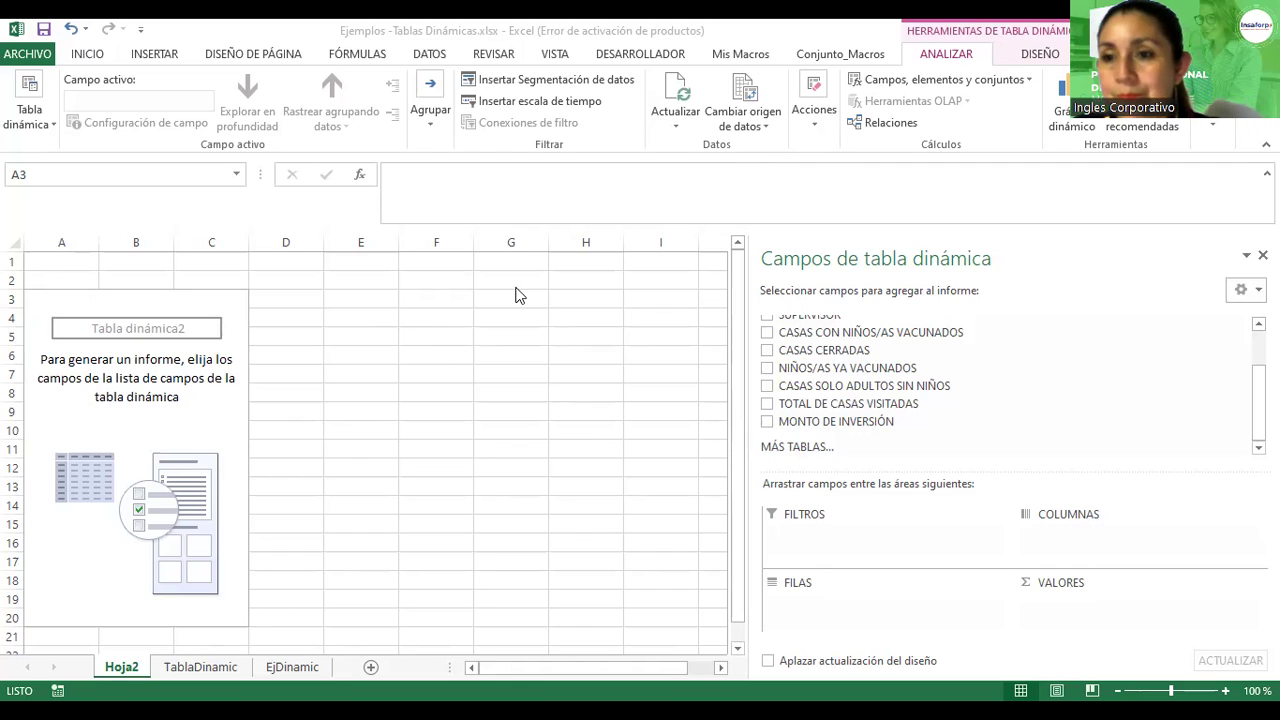
Review the pivot table's calculation and display options, and inspect the relationships manager before closing it
left_click(1027, 80)
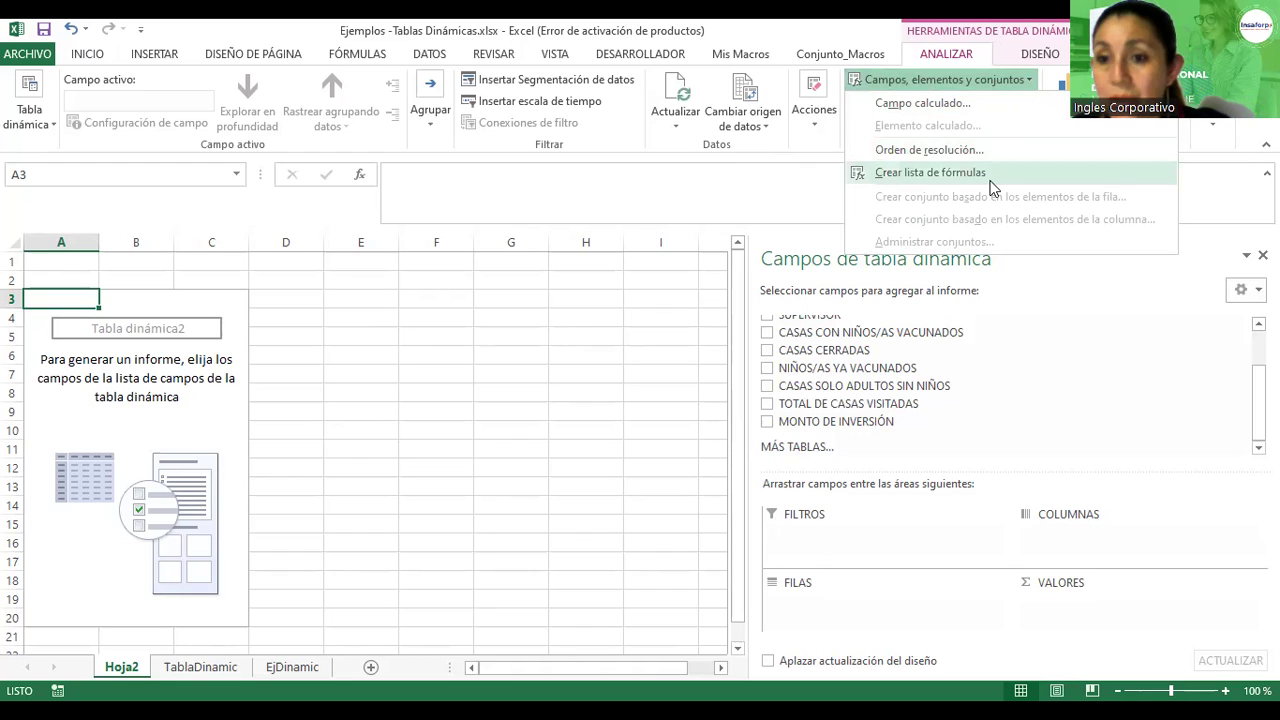
left_click(1224, 120)
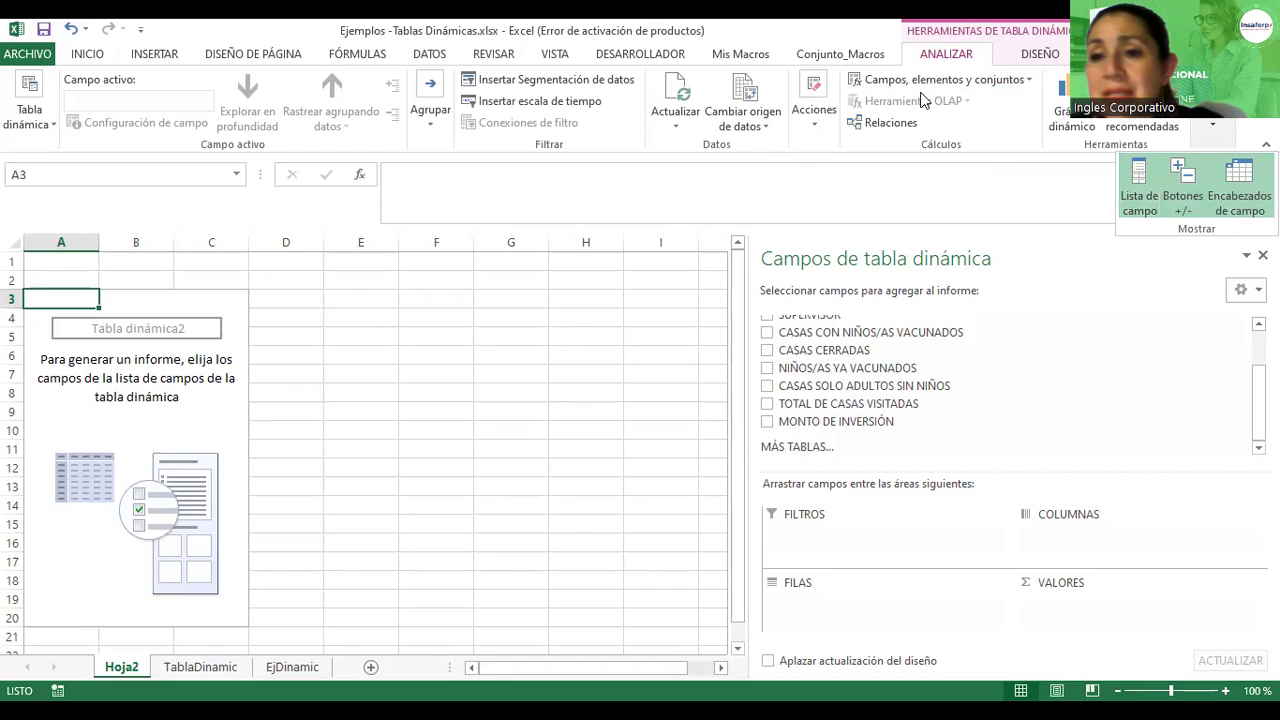
left_click(866, 127)
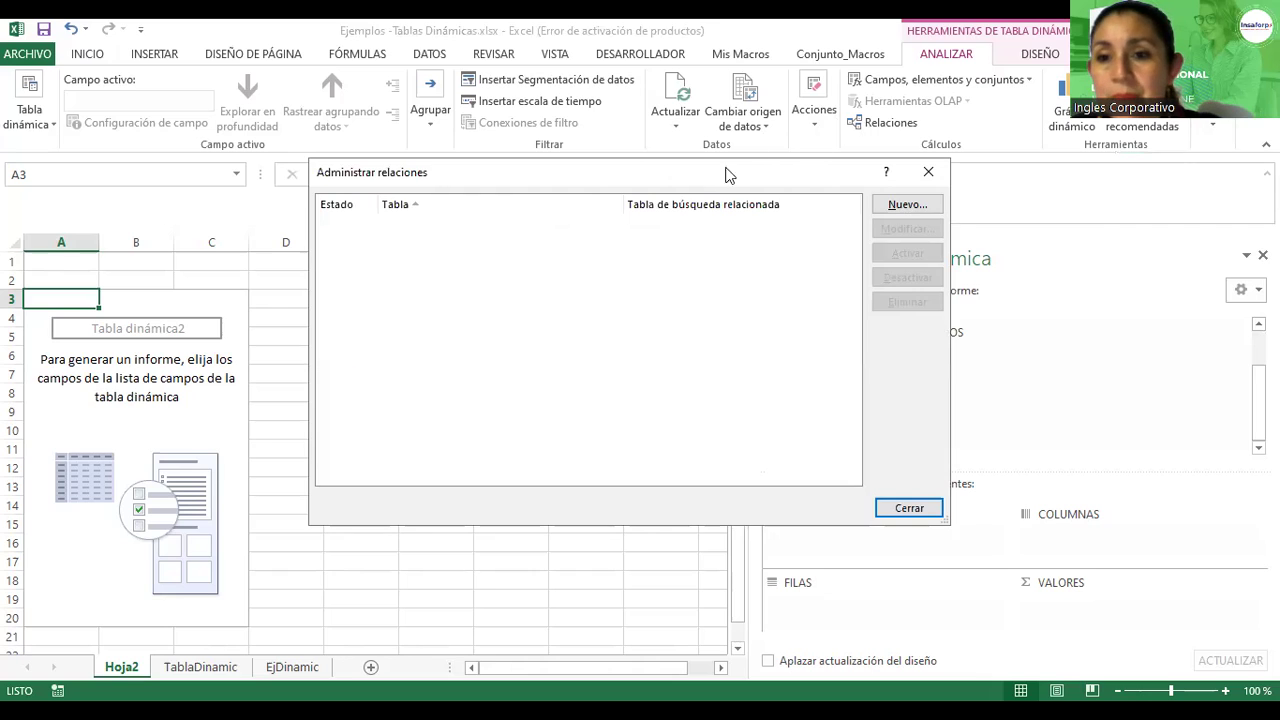
left_click(358, 184)
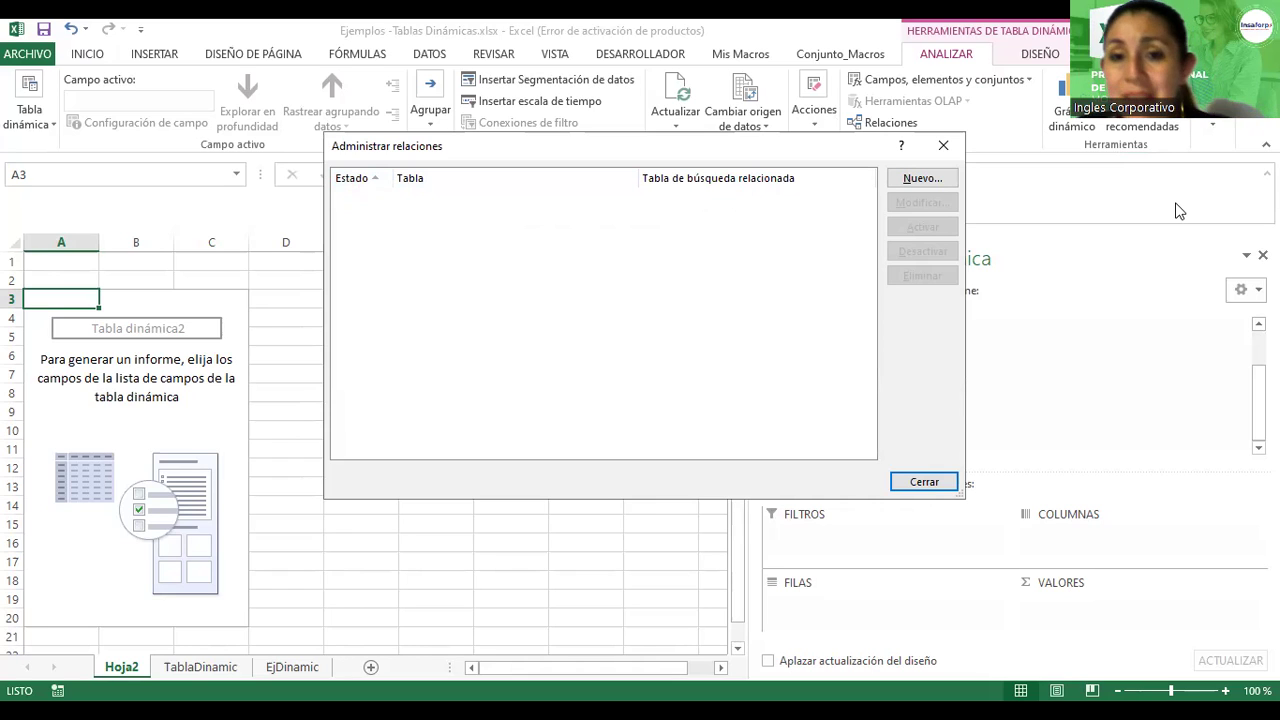
left_click(924, 481)
left_click(431, 128)
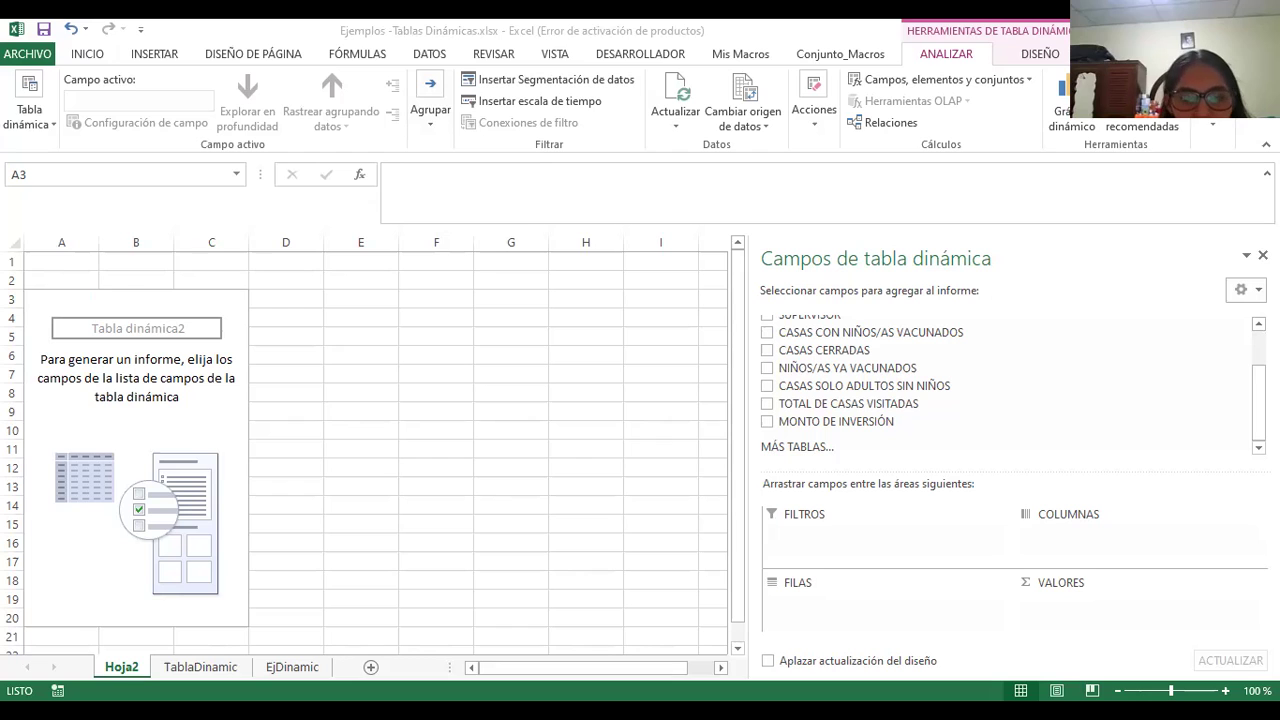
left_click(1245, 290)
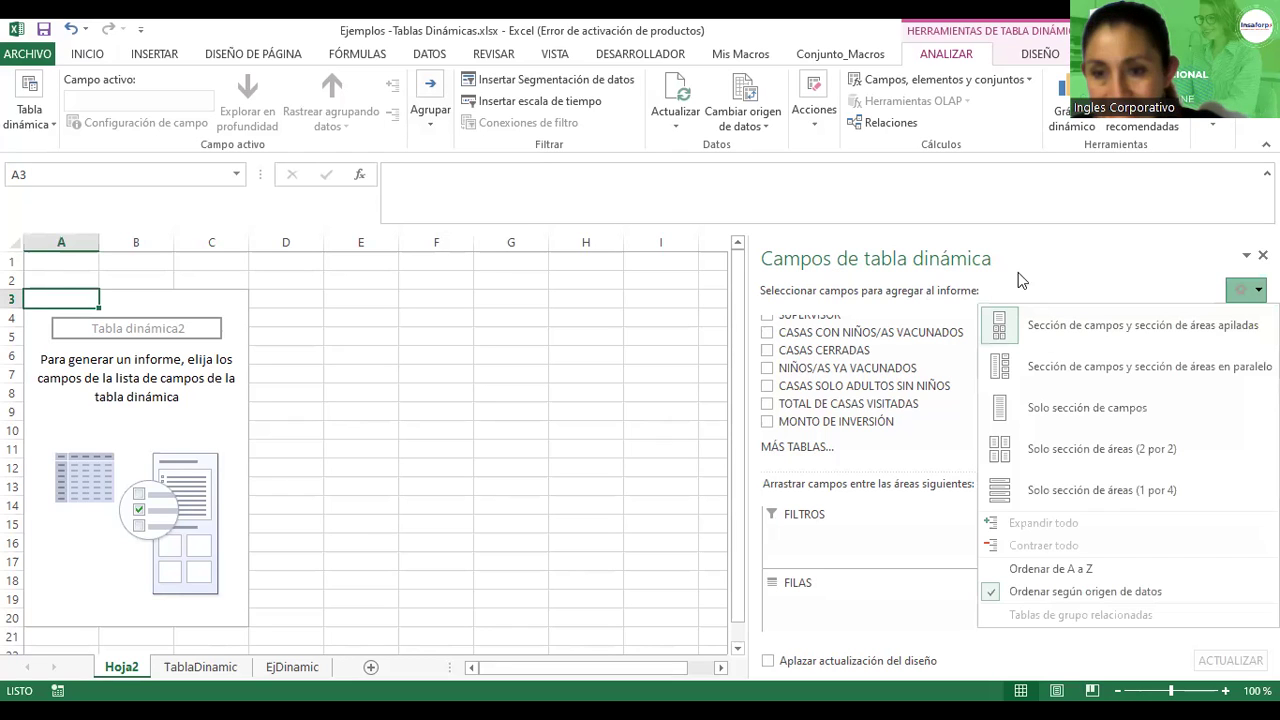
left_click(1052, 265)
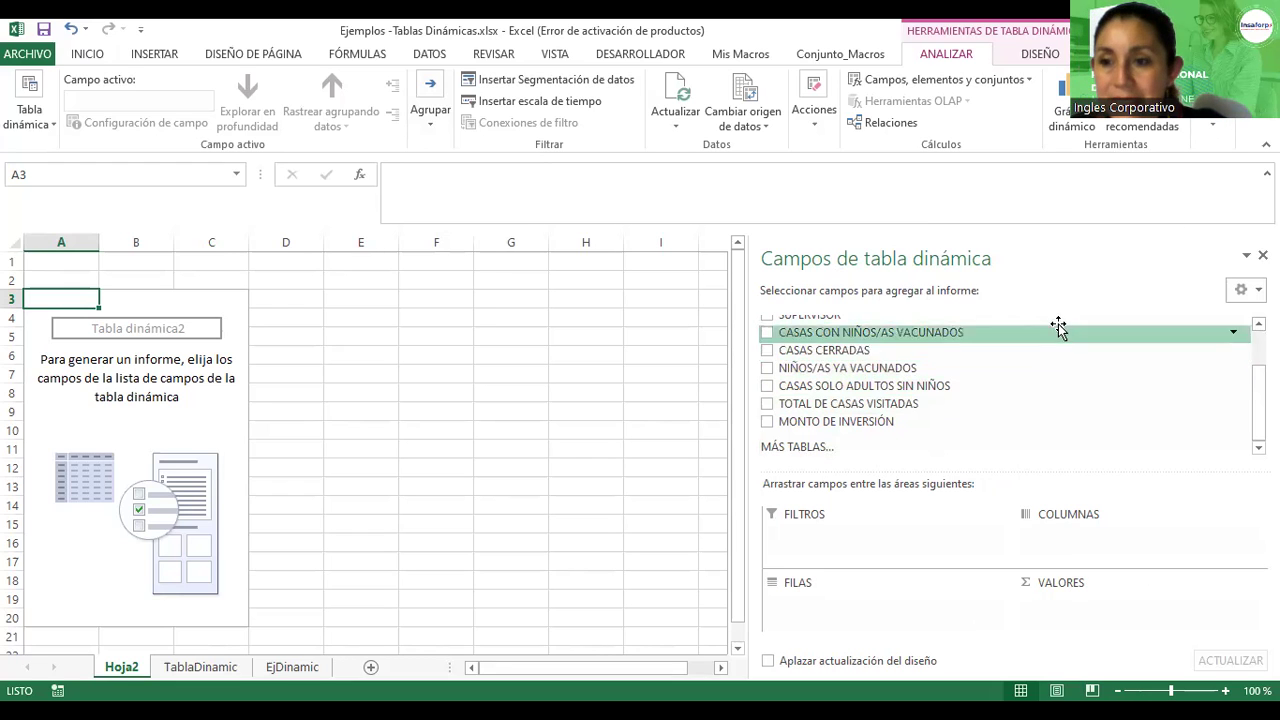
scroll(1259, 400, "up", 2)
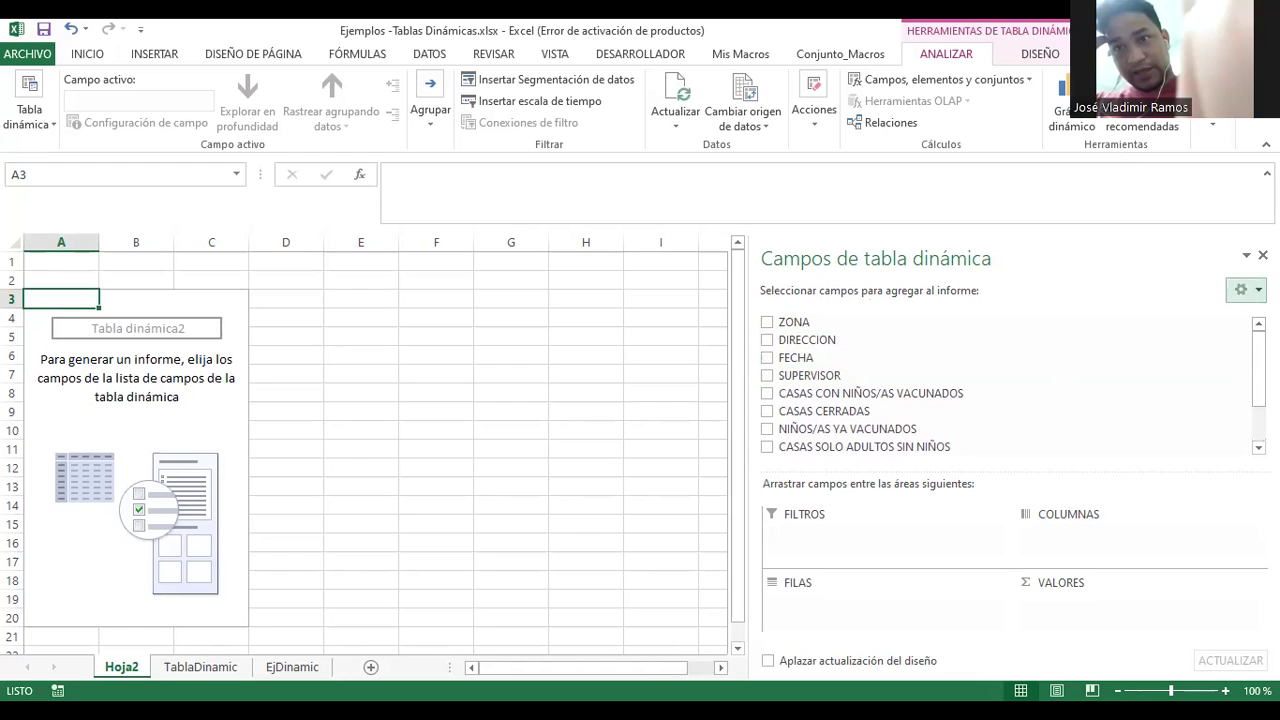
left_click(1246, 290)
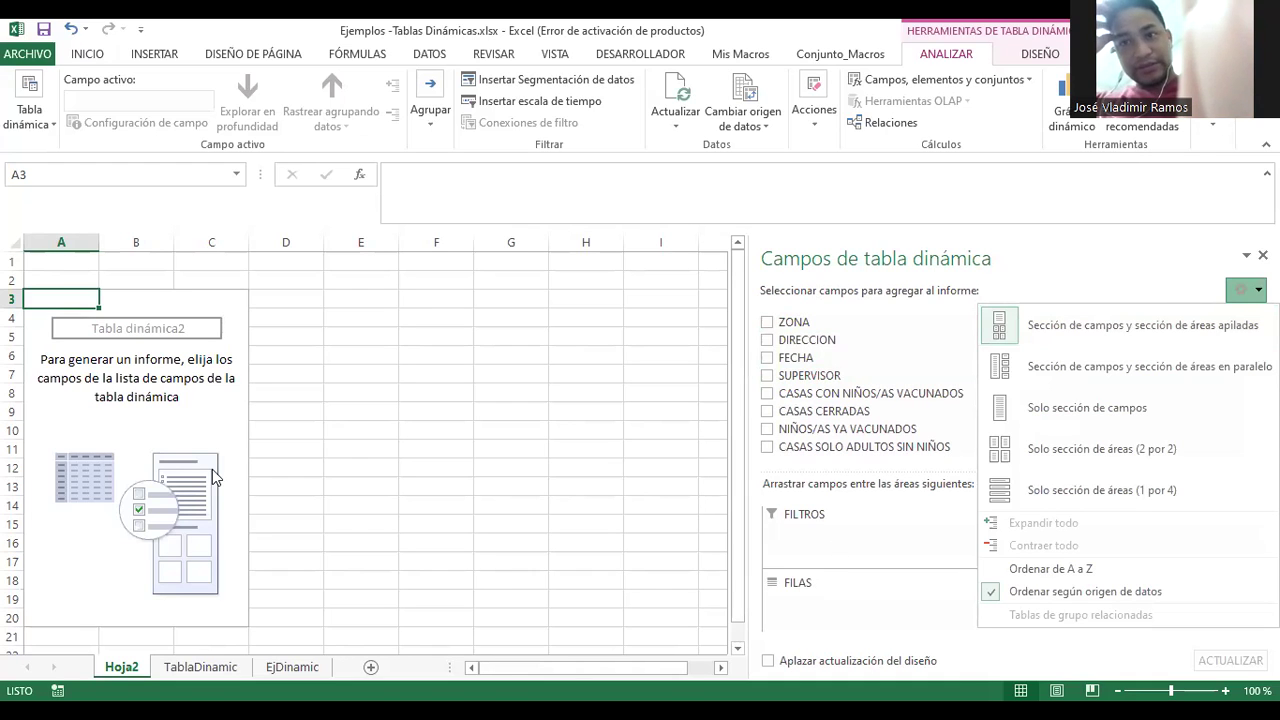
left_click(956, 467)
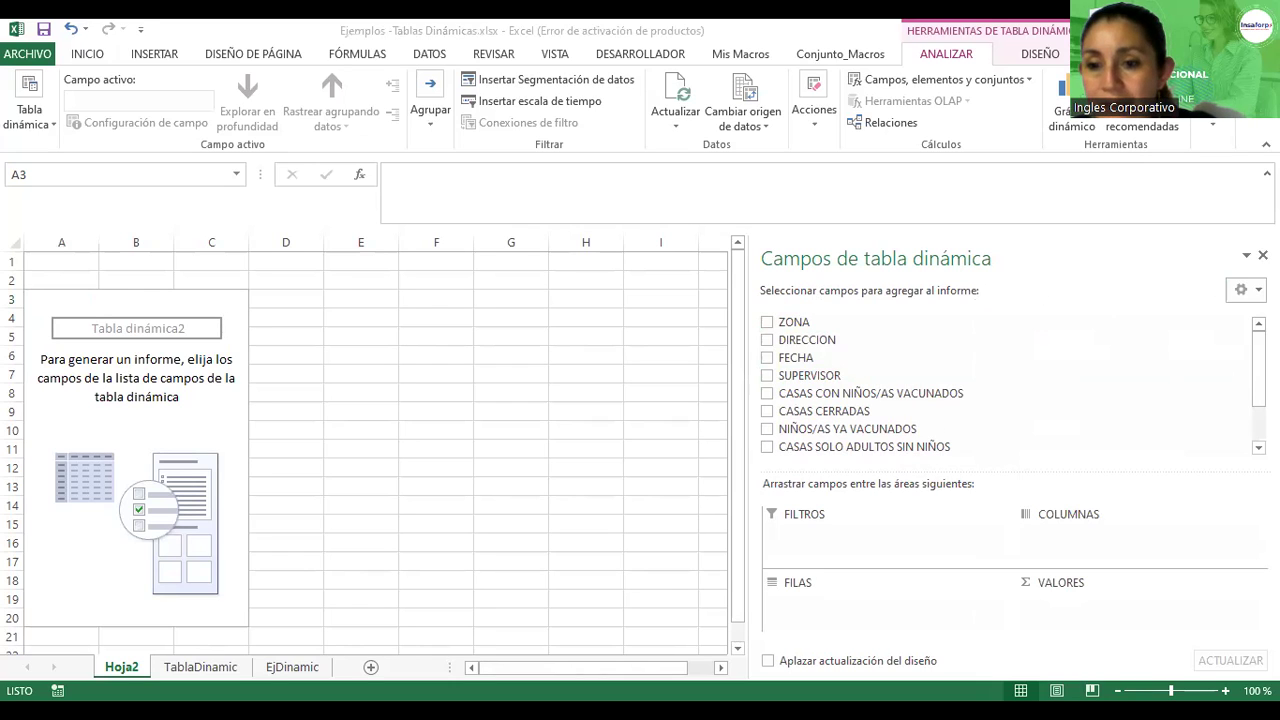
Use the option for more tables to create a new pivot table based on the data model
scroll(860, 400, "down", 2)
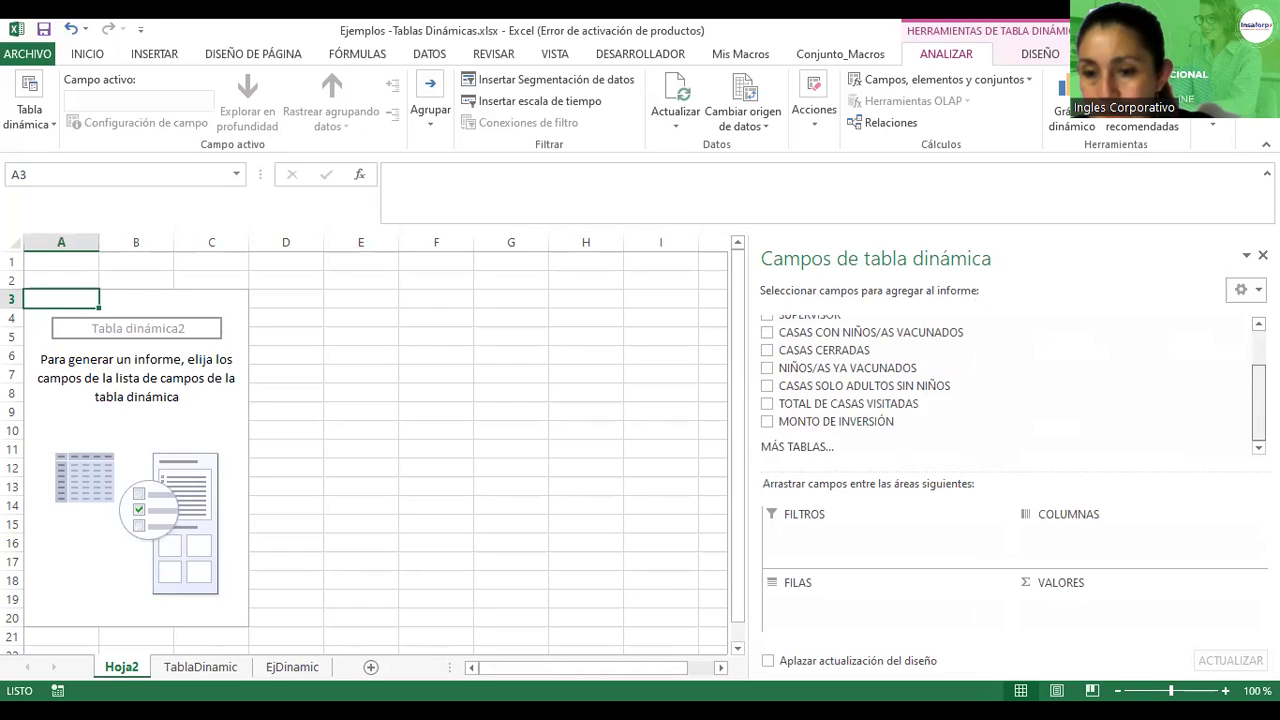
left_click(795, 447)
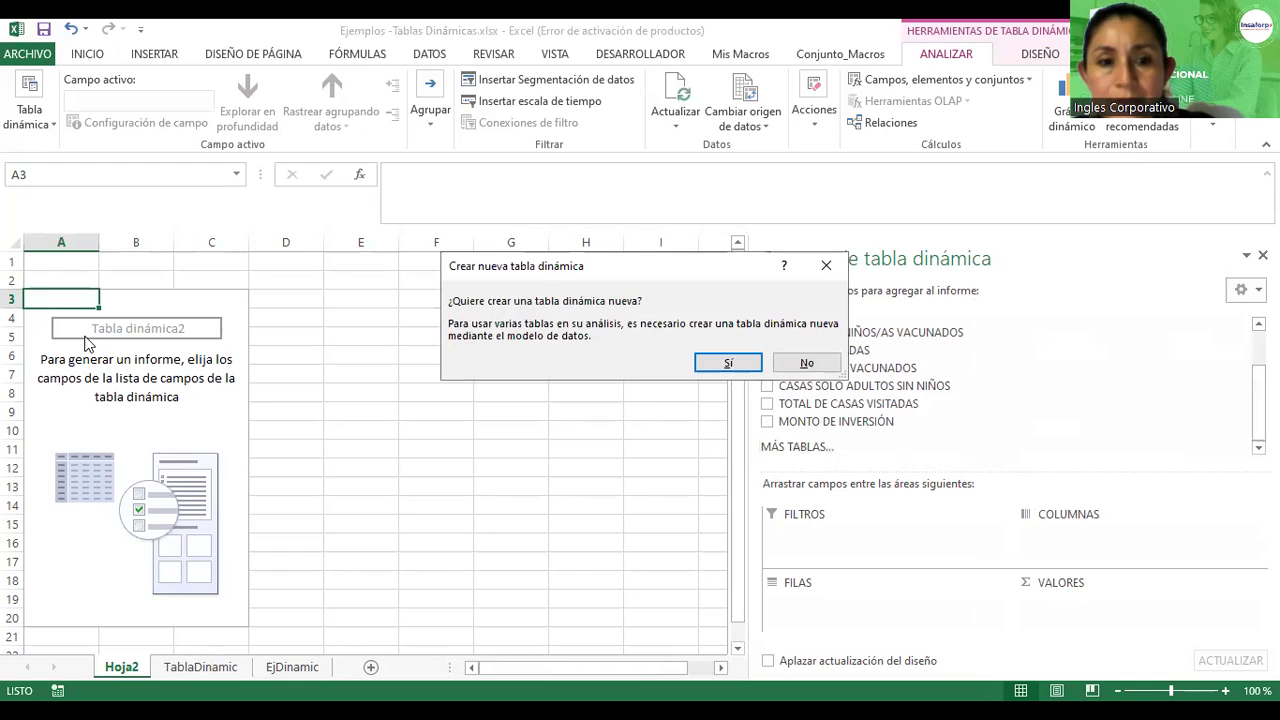
left_click(727, 363)
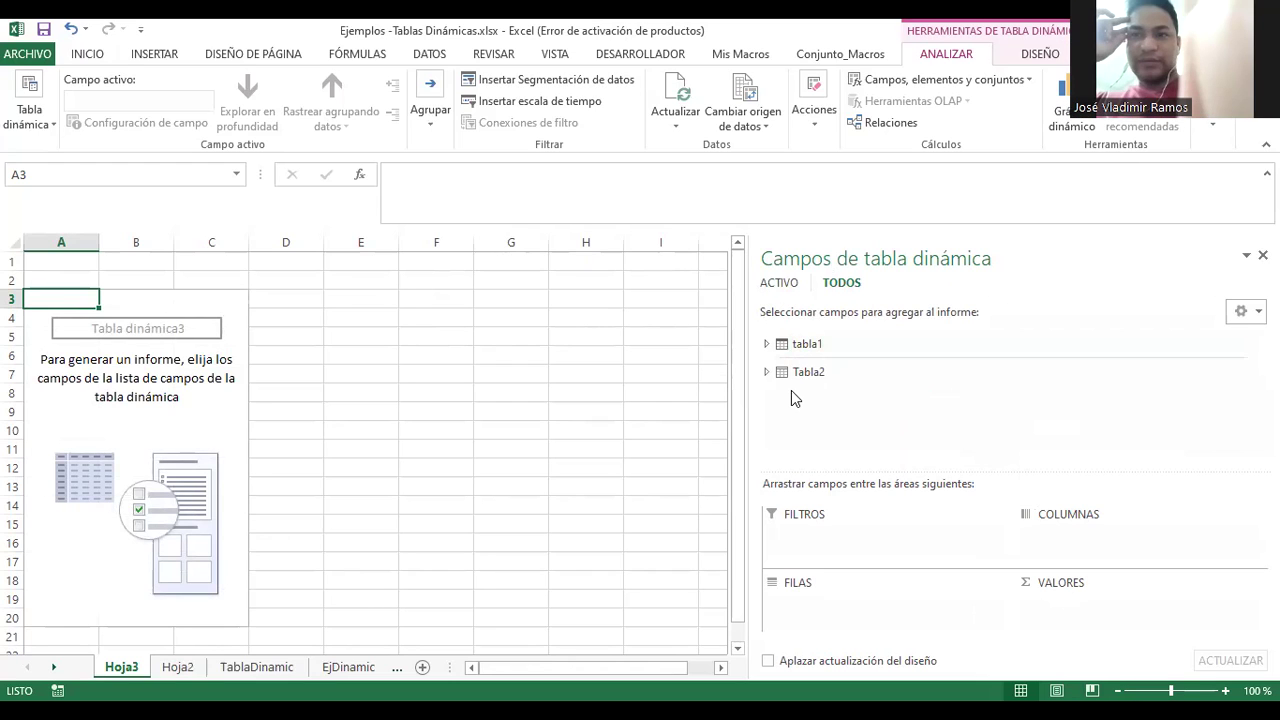
Expand tabla1 and Tabla2 in the field list and examine the fields each table offers
left_click(766, 344)
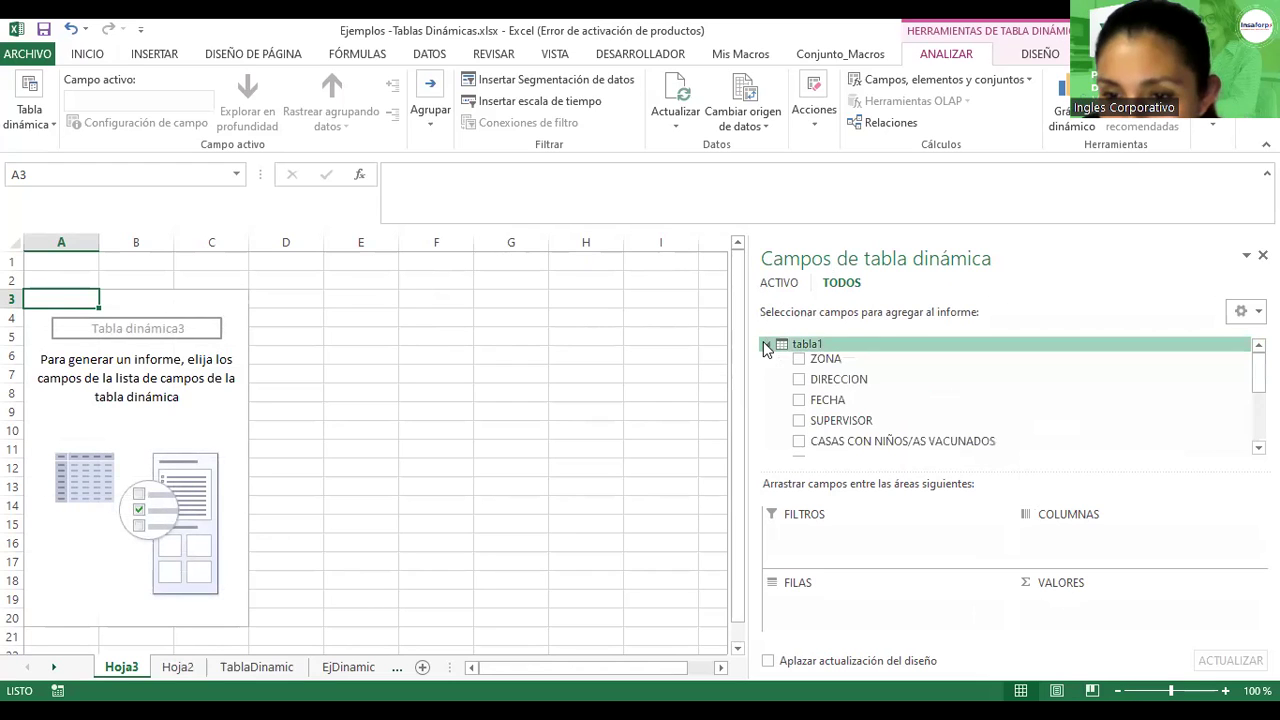
scroll(785, 445, "down", 5)
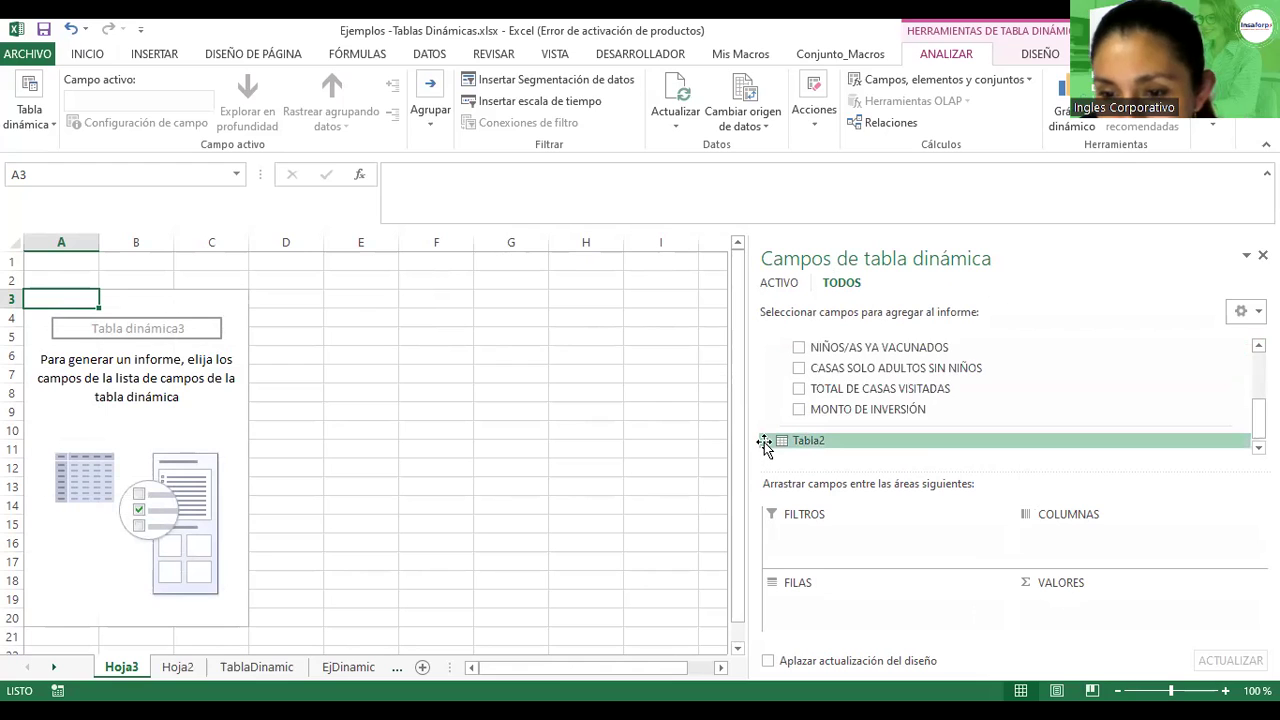
left_click(766, 440)
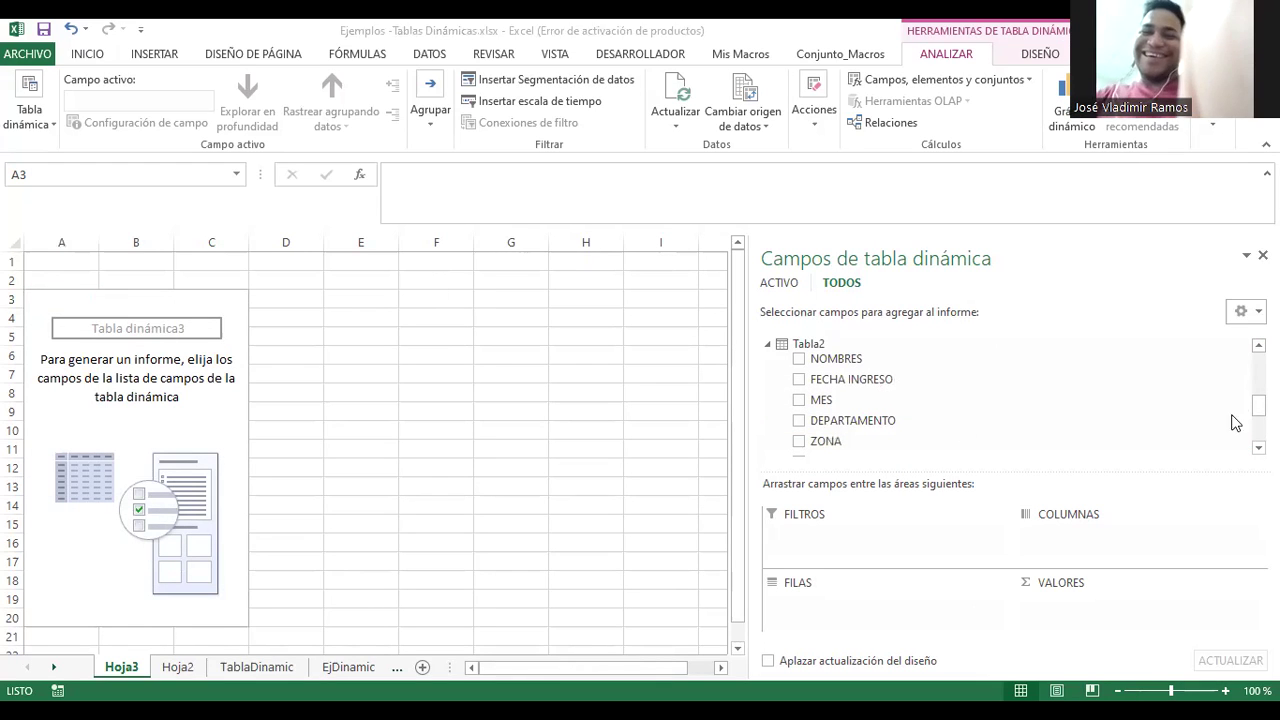
scroll(1139, 404, "up", 8)
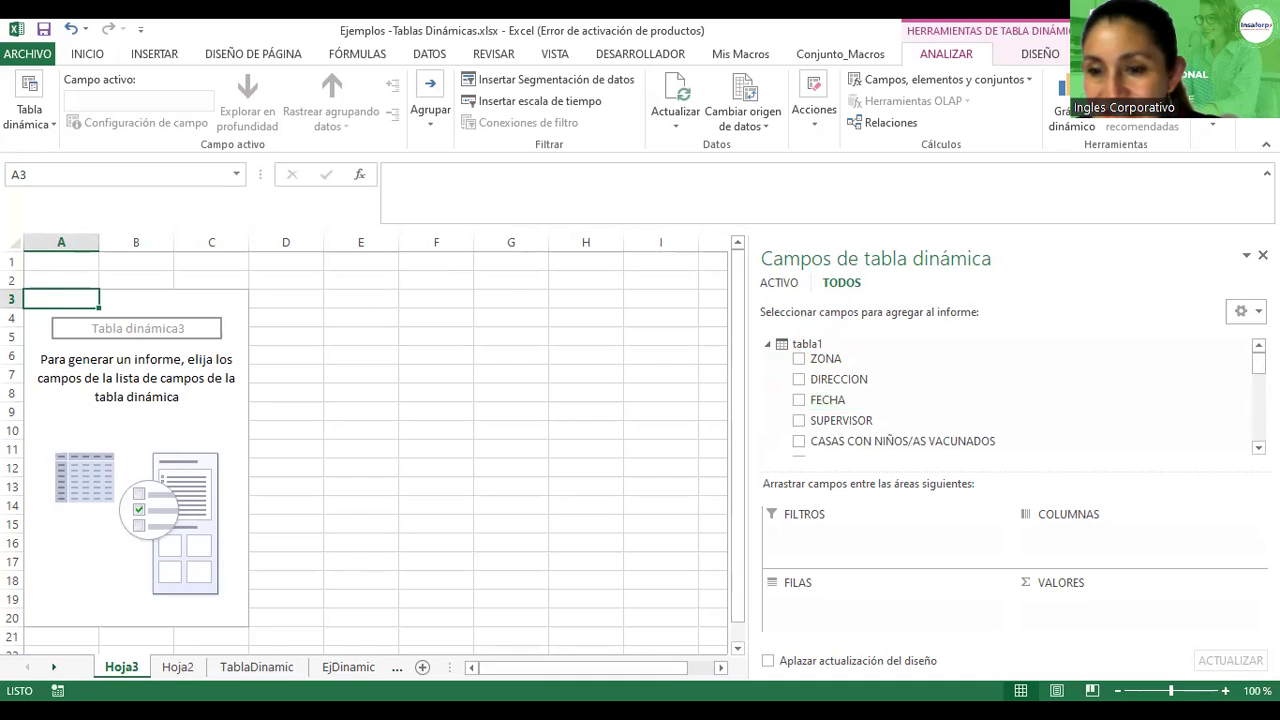
scroll(1010, 400, "down", 8)
scroll(1010, 395, "down", 2)
scroll(1010, 395, "up", 5)
scroll(1010, 395, "up", 1)
scroll(1010, 395, "down", 10)
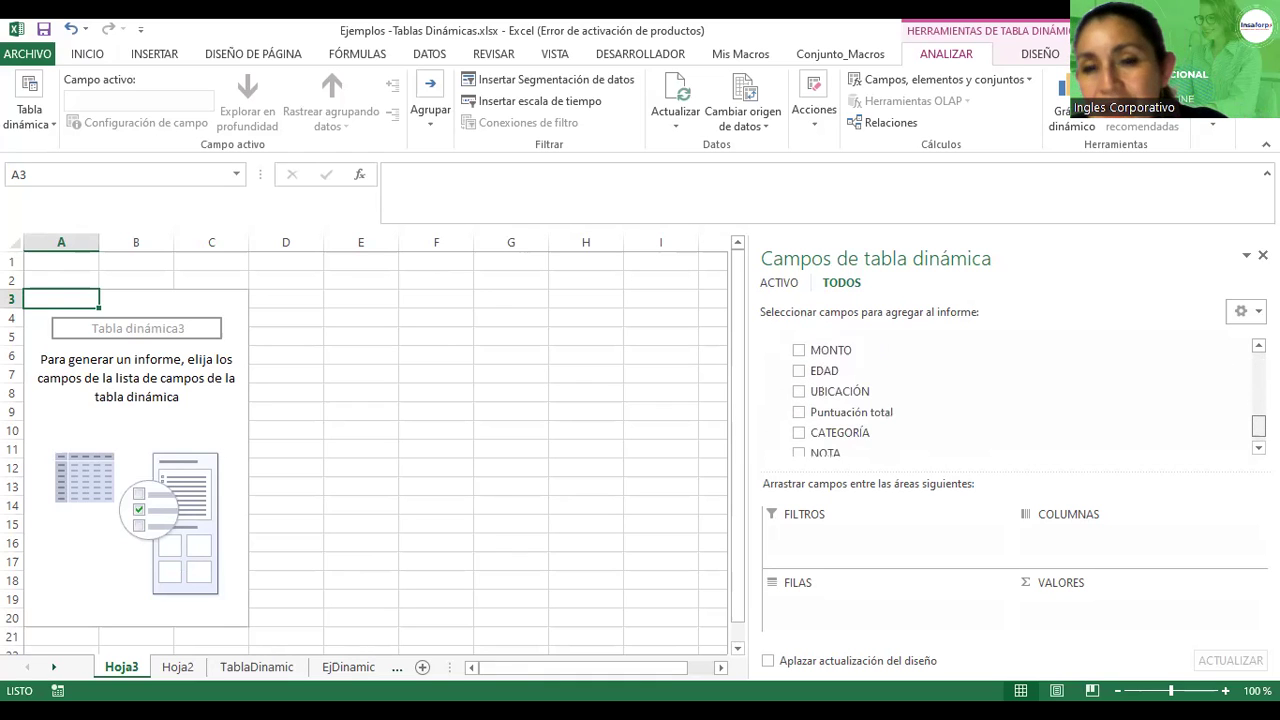
scroll(1010, 395, "up", 12)
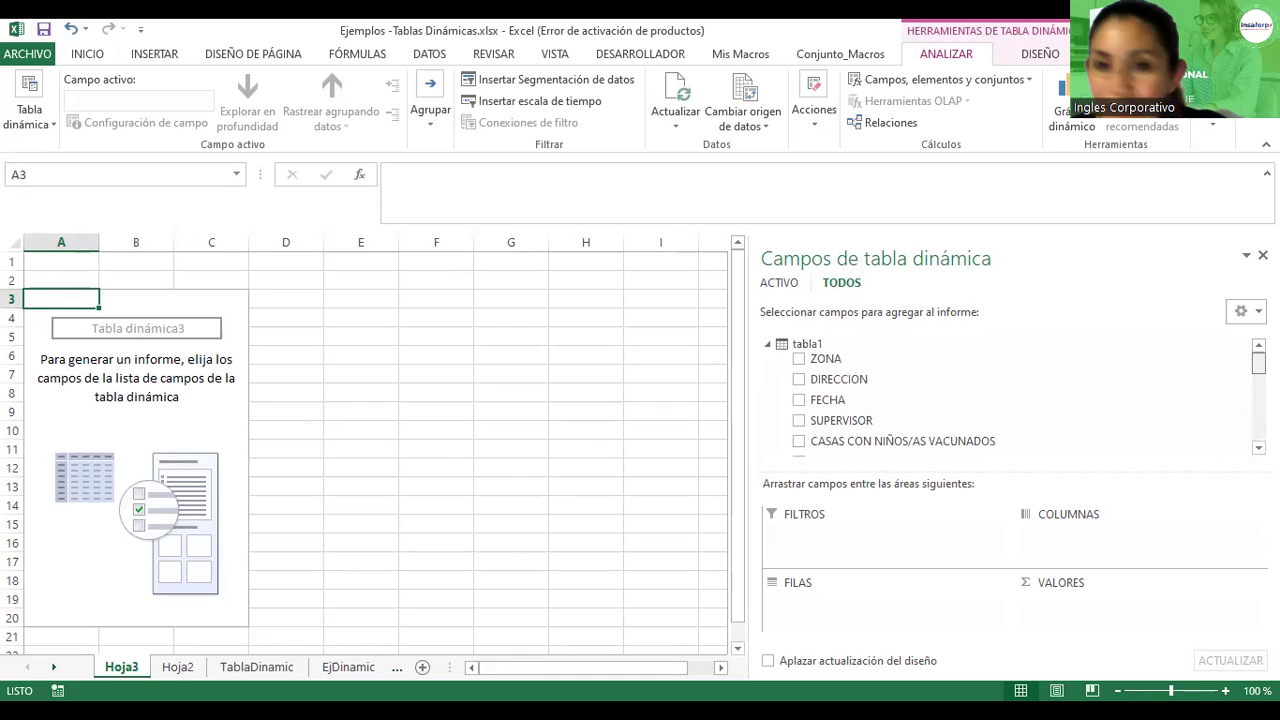
scroll(1010, 395, "down", 12)
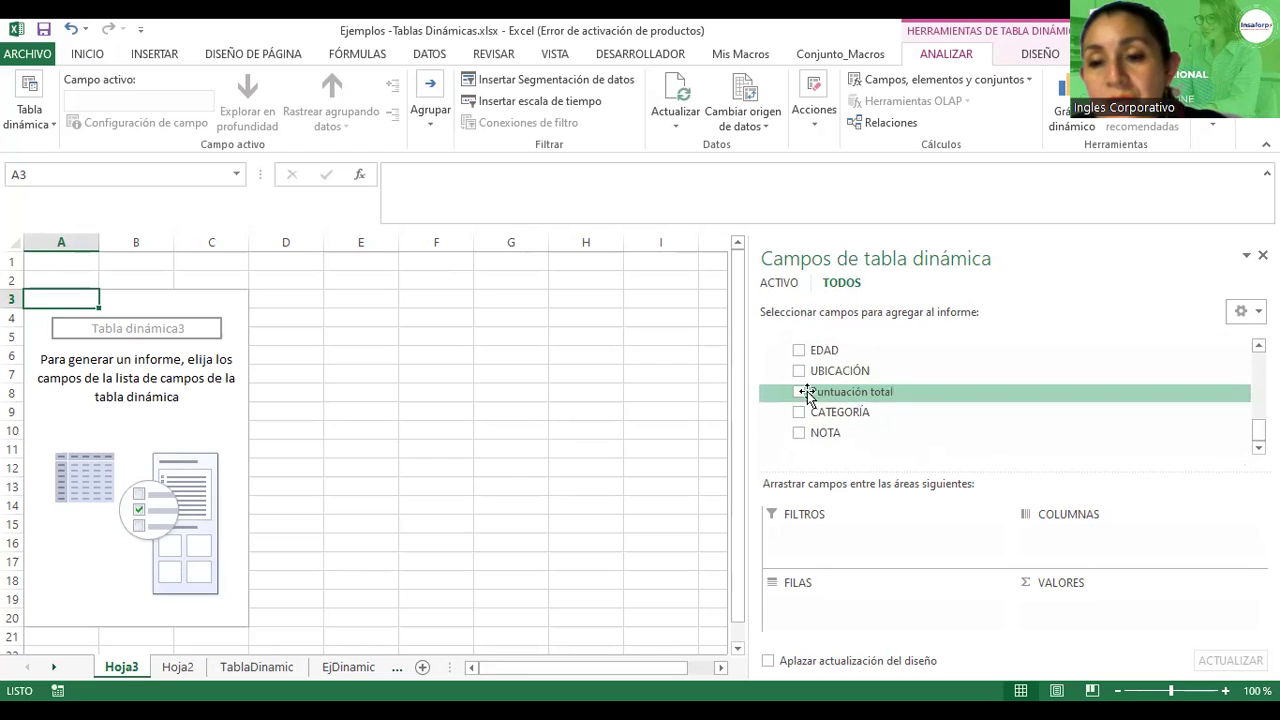
Widen the pivot table field list pane and look through the fields of both tables
left_click_drag(752, 378, 590, 392)
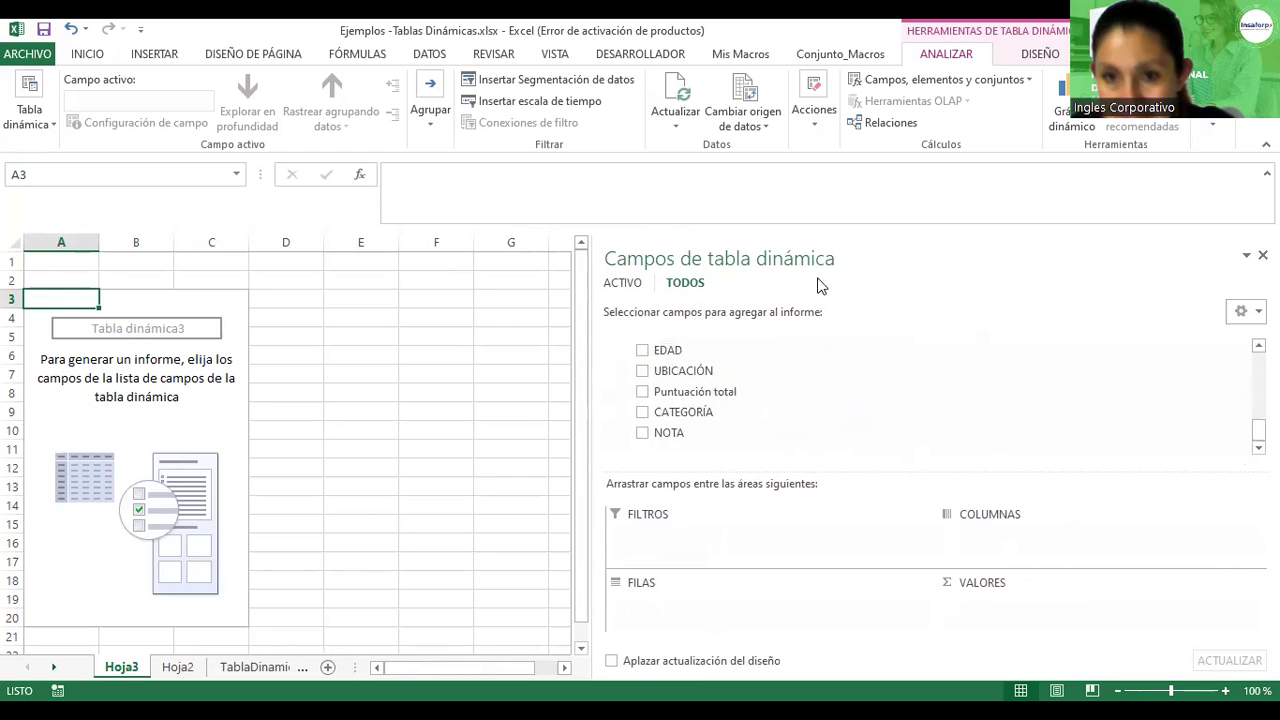
left_click_drag(1256, 430, 1256, 362)
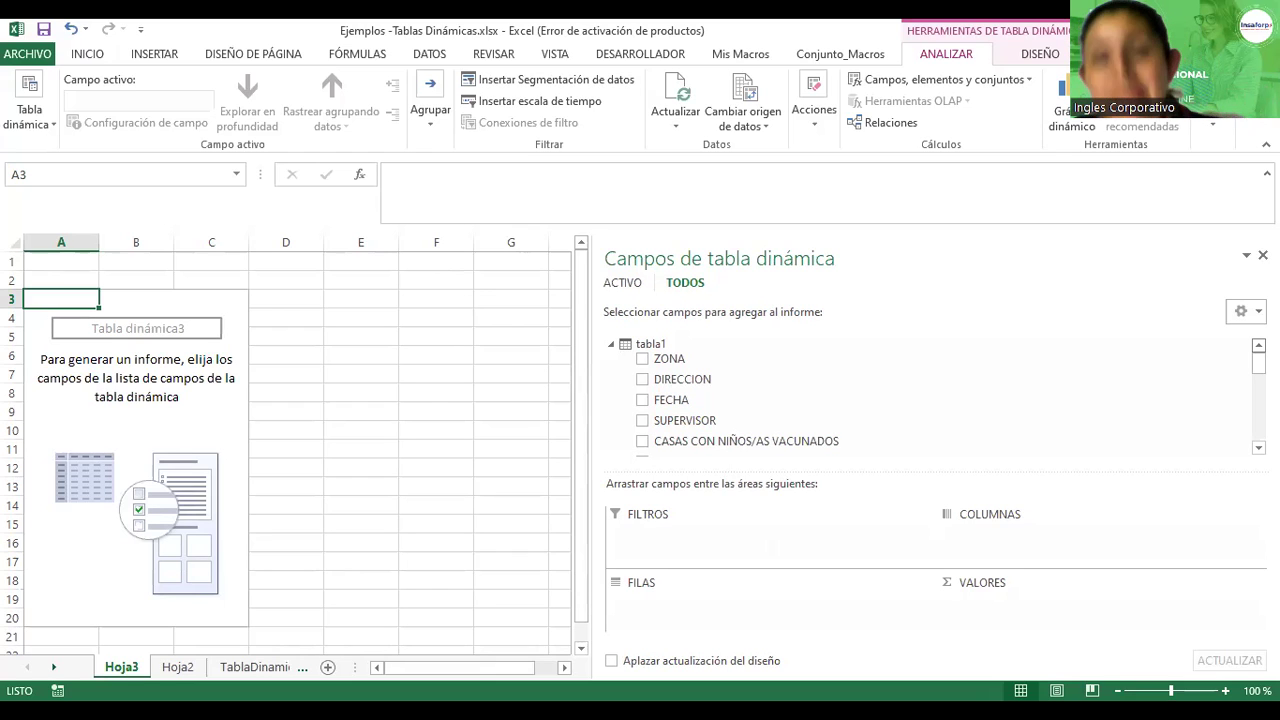
scroll(930, 400, "down", 5)
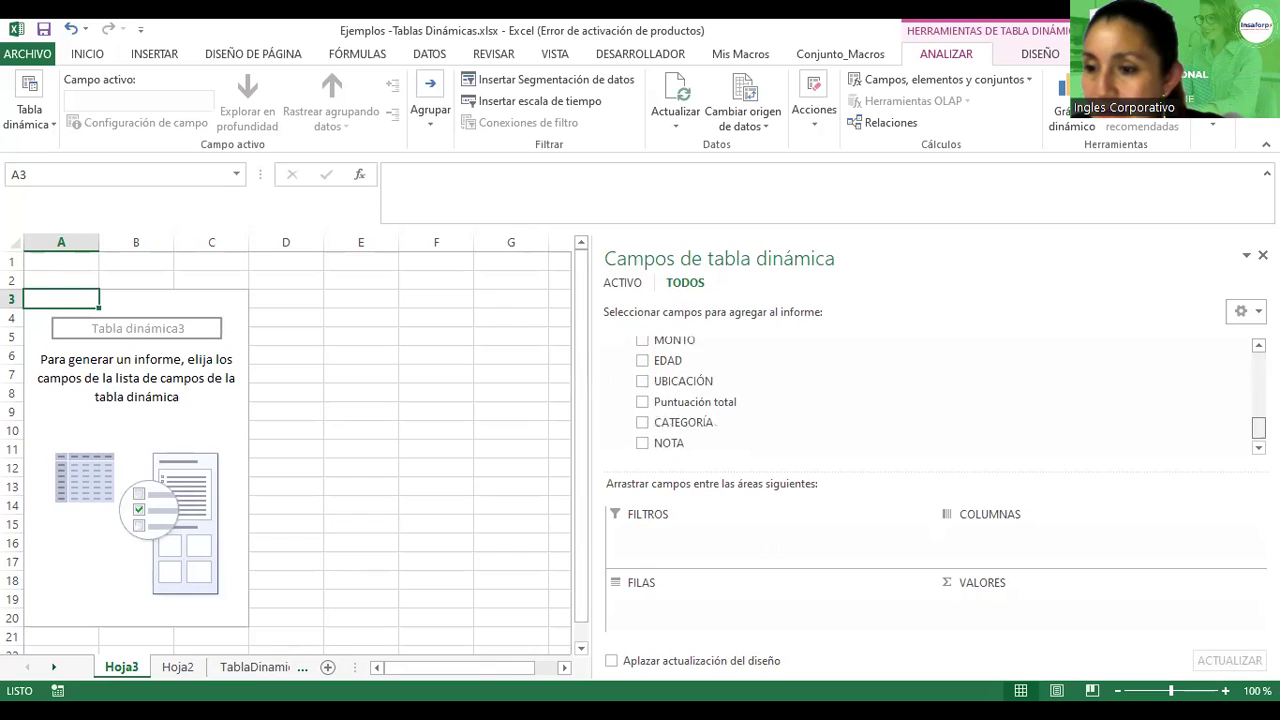
scroll(930, 400, "up", 5)
scroll(930, 400, "up", 1)
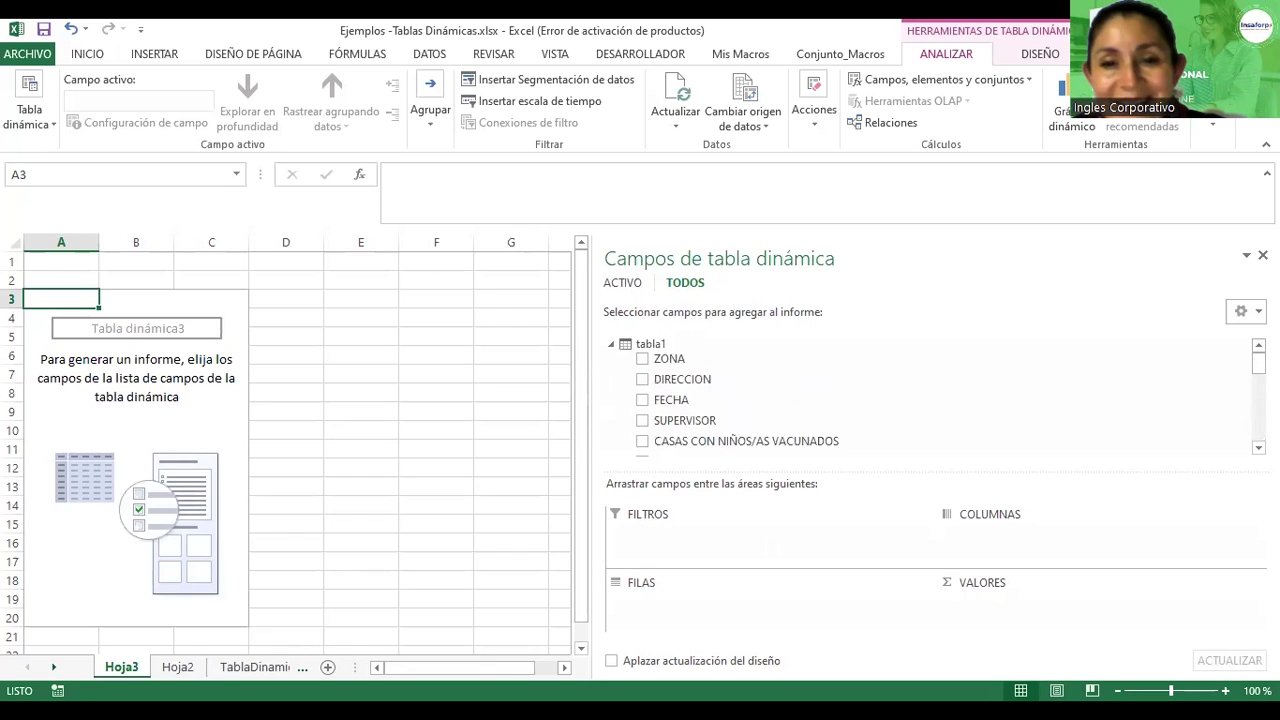
left_click_drag(592, 407, 554, 414)
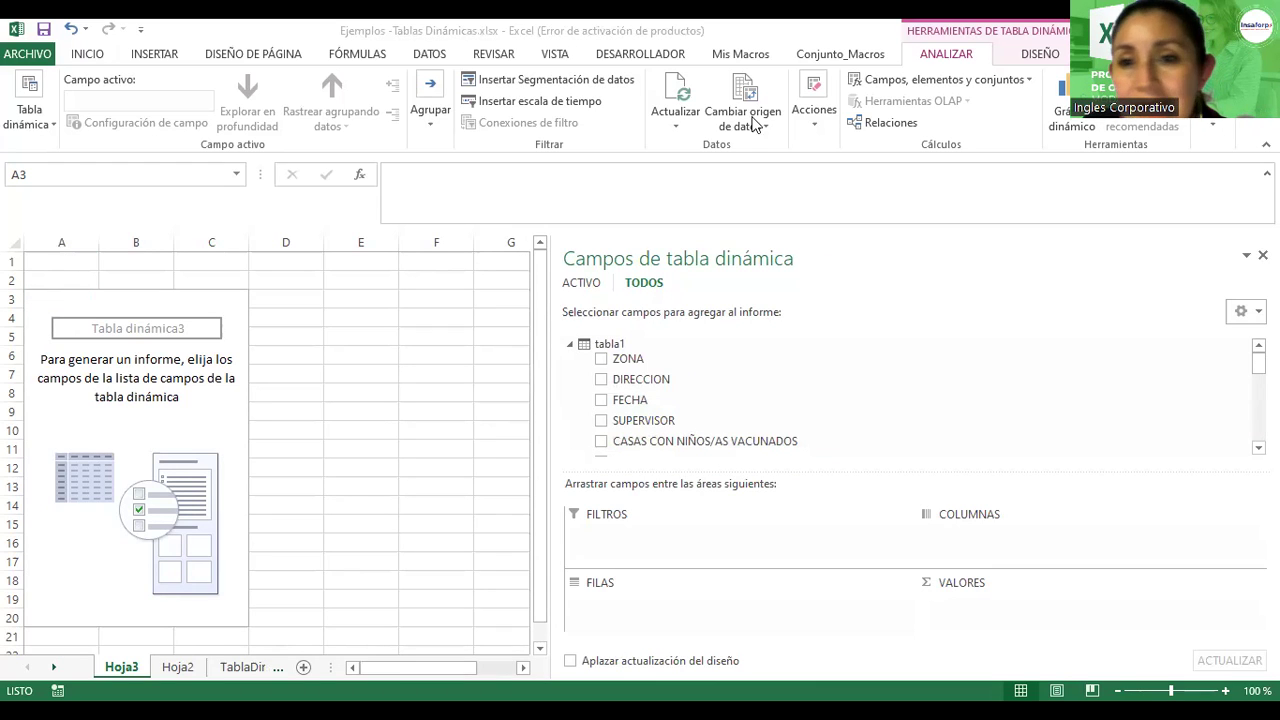
Inspect the relationships manager and close it, and check the TablaDinamic data and the field list of the Hoja2 pivot table
left_click(877, 123)
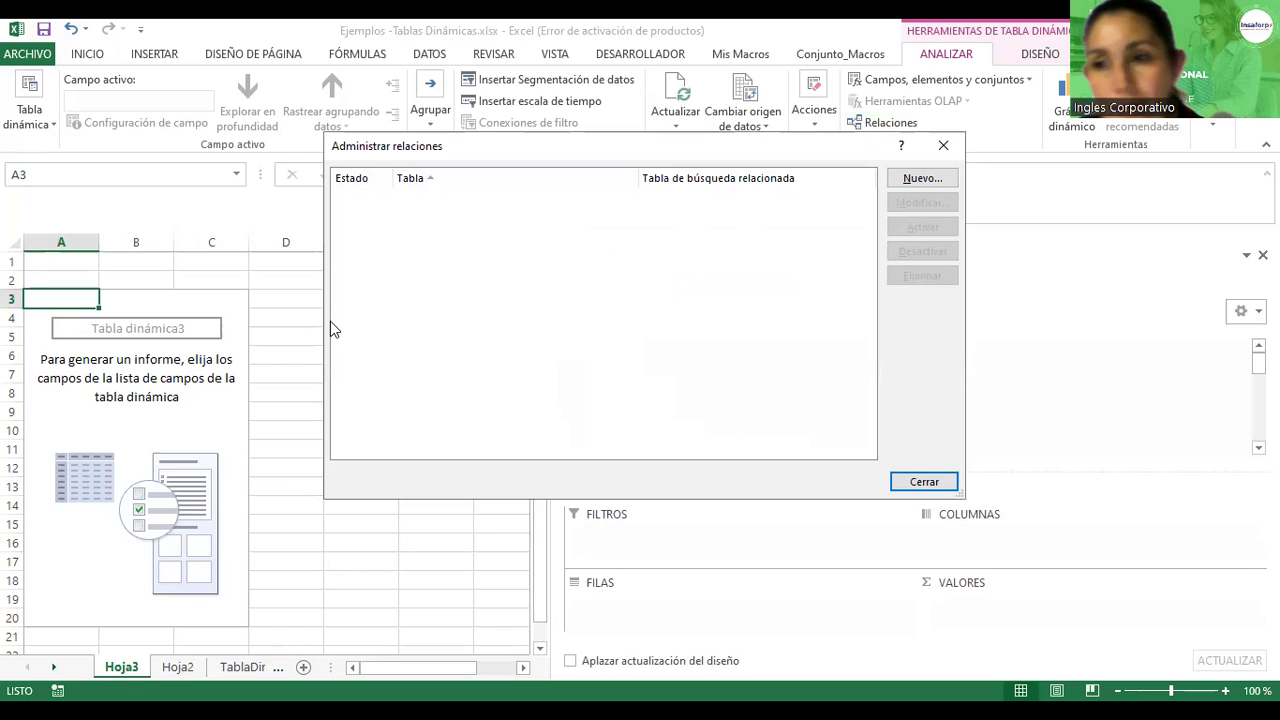
left_click(932, 485)
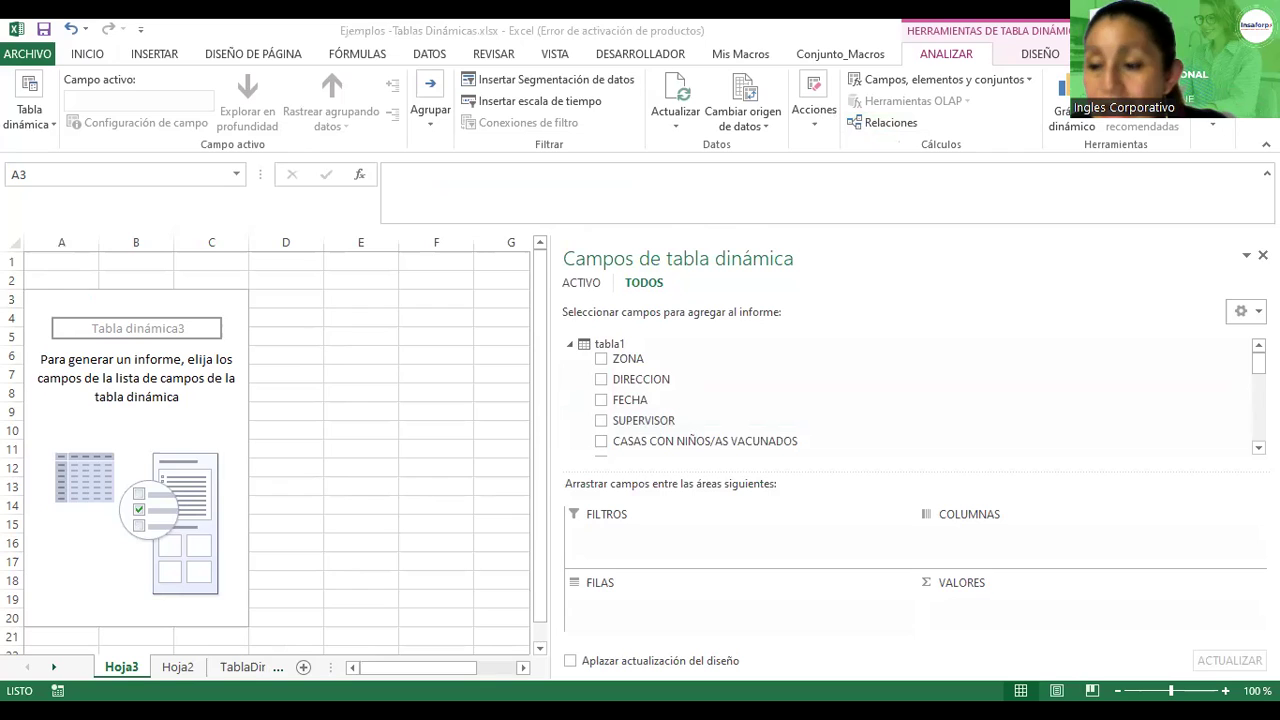
scroll(700, 400, "down", 4)
scroll(740, 355, "up", 4)
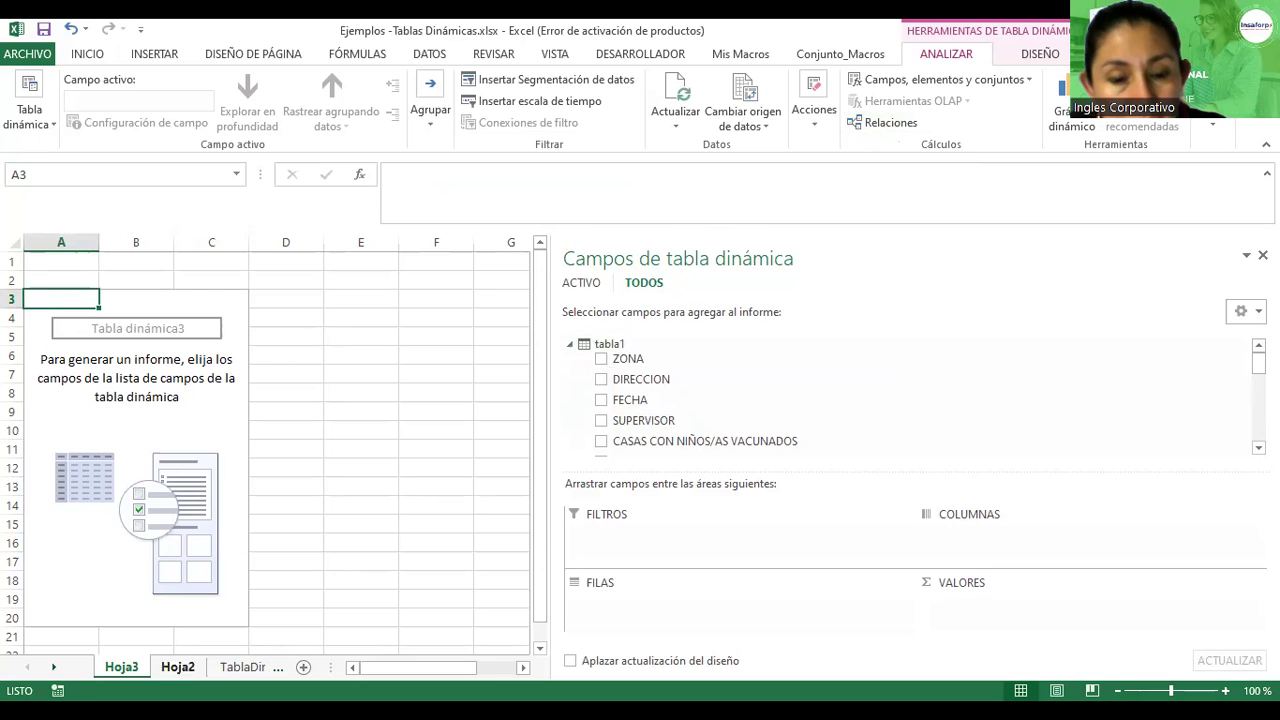
left_click(240, 668)
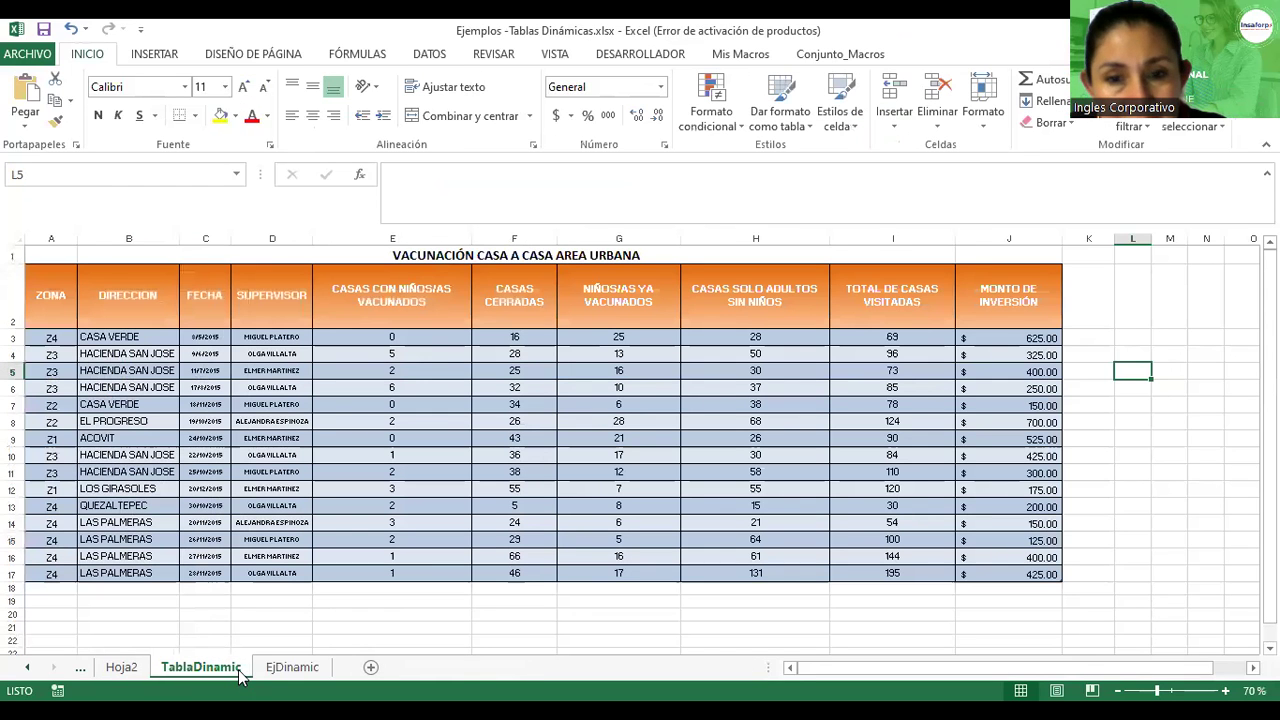
left_click(121, 667)
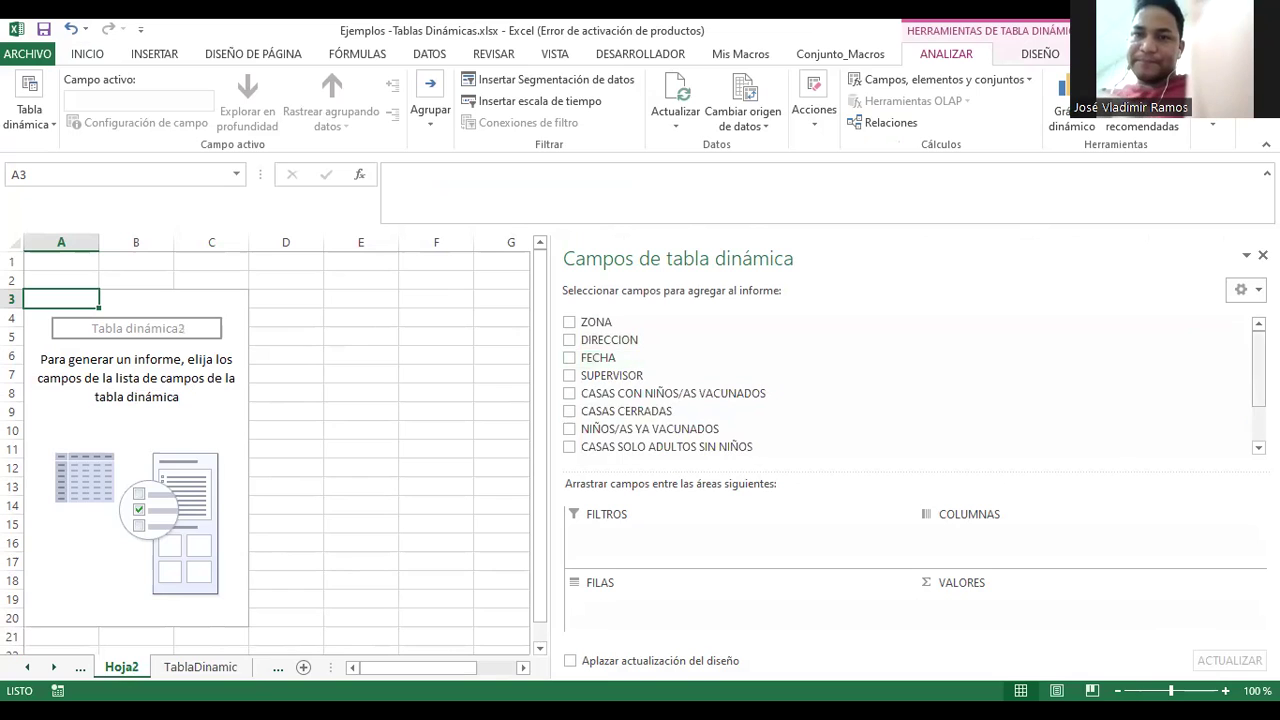
scroll(1193, 352, "down", 2)
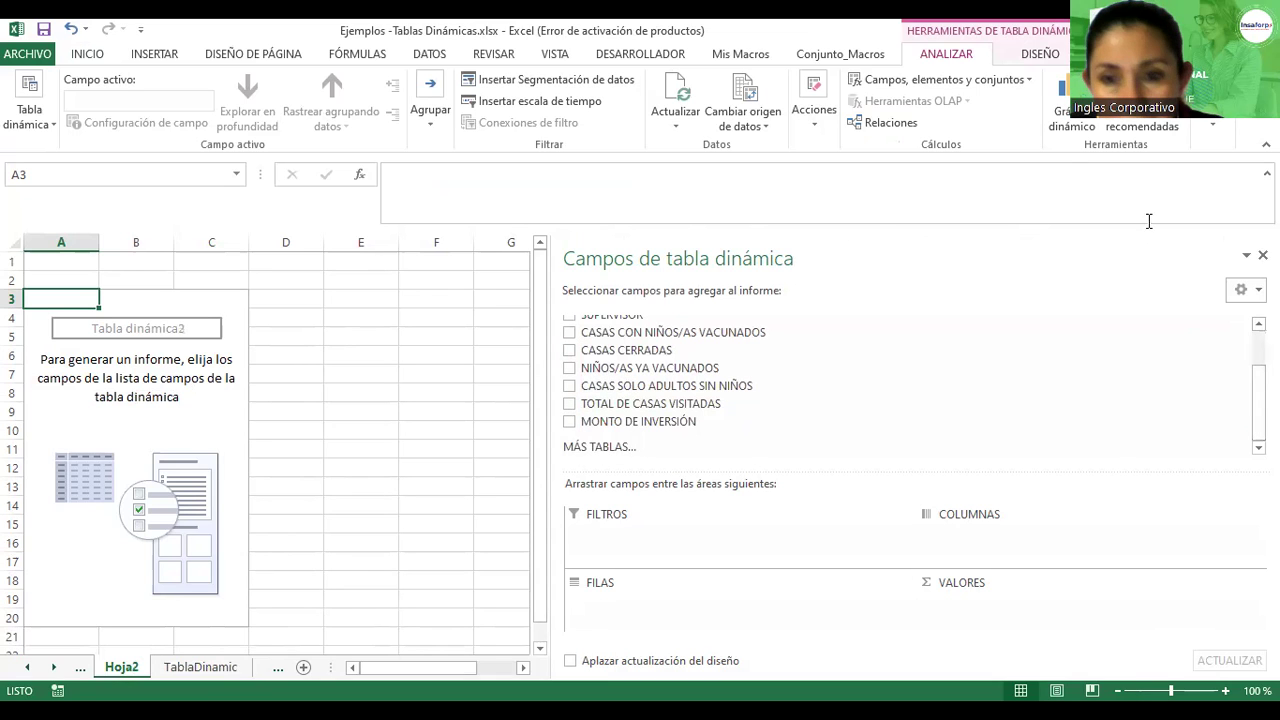
On Hoja3, expand Tabla2 in the field list and add its NOTA field to the pivot table values
left_click(78, 671)
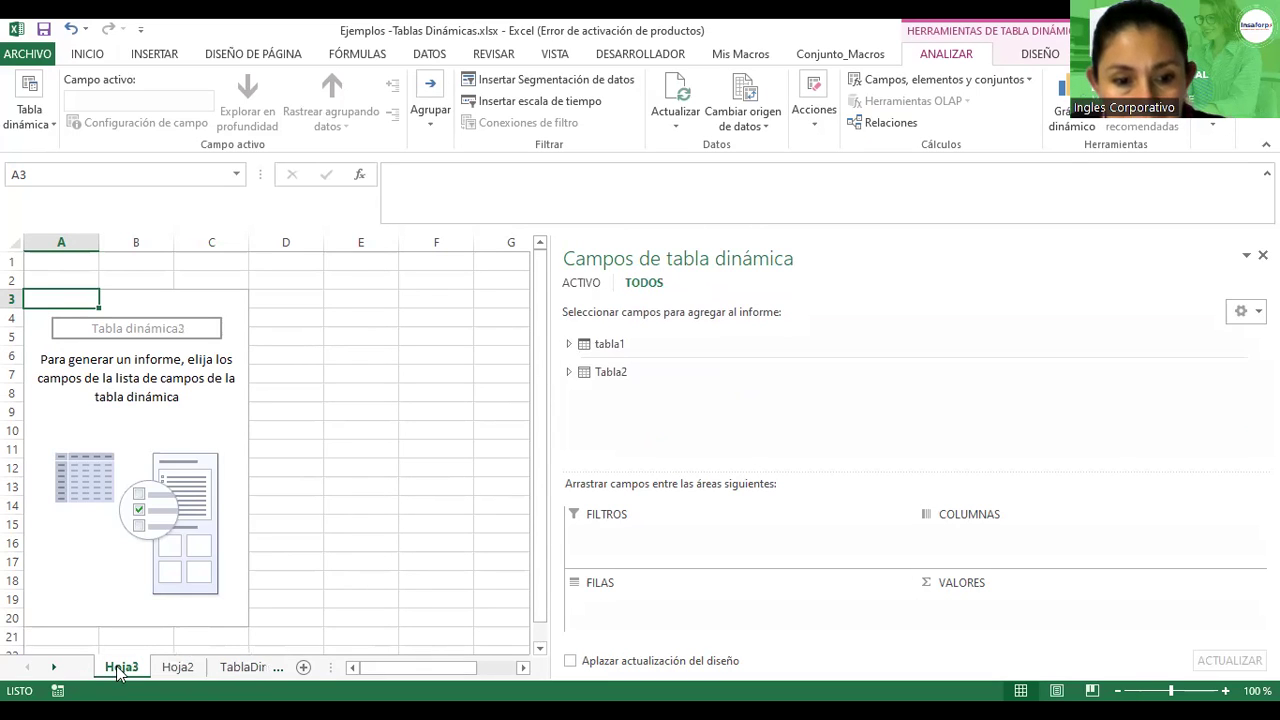
left_click(568, 372)
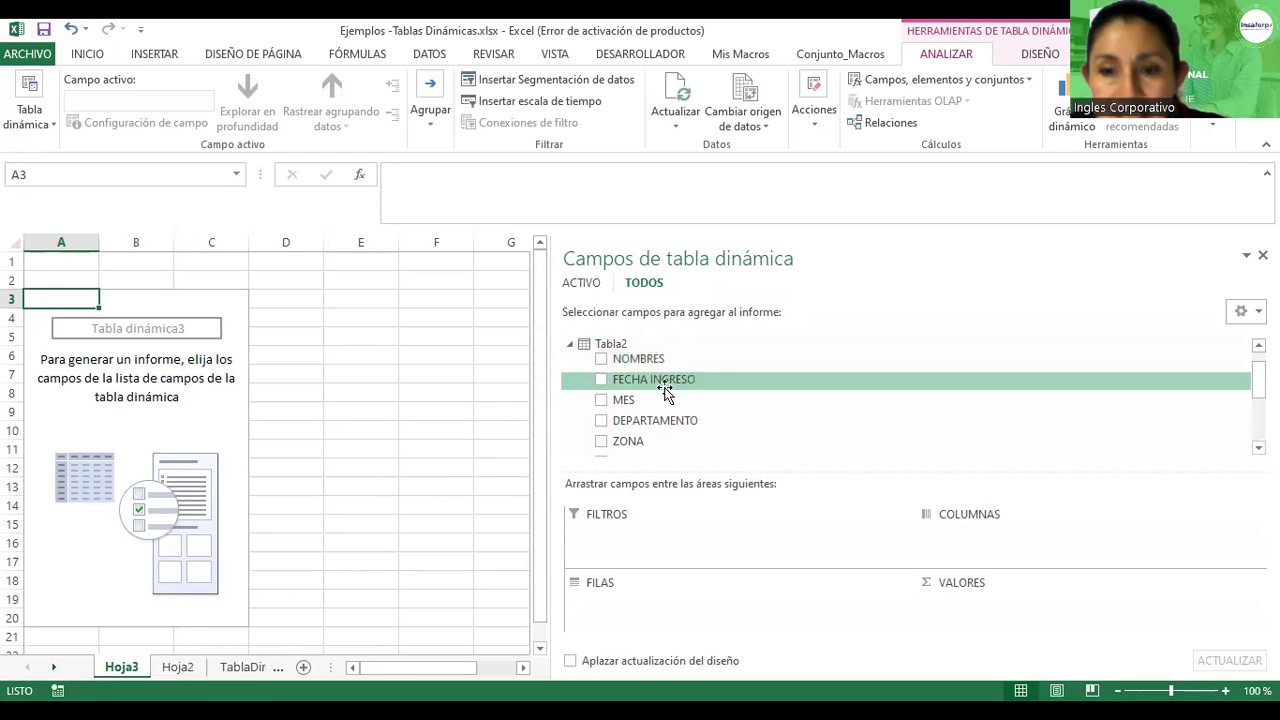
scroll(1109, 402, "down", 2)
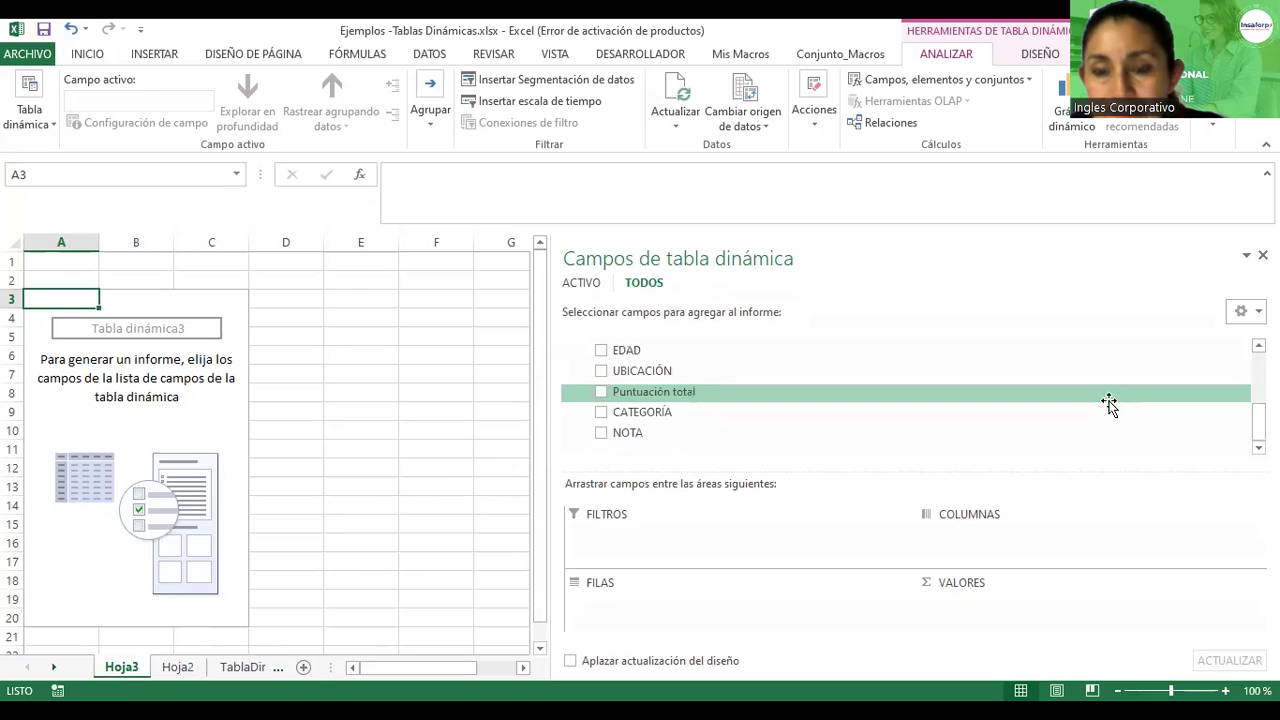
scroll(1109, 402, "up", 3)
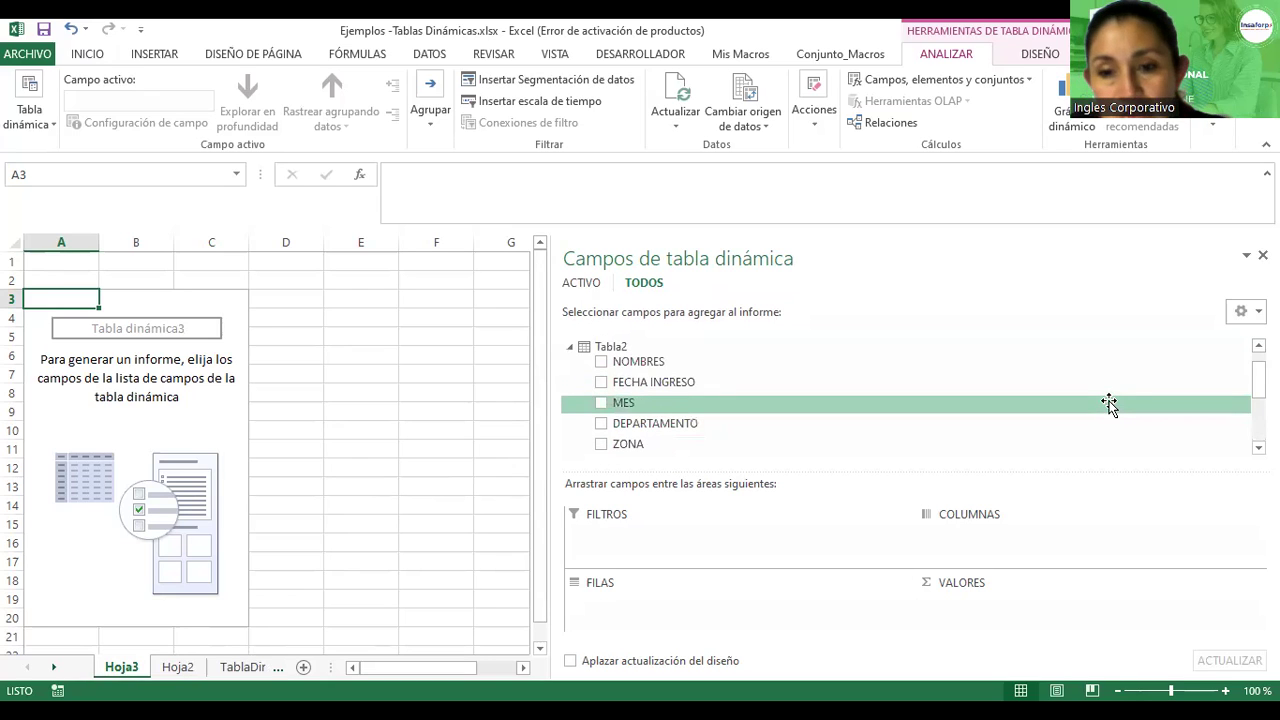
scroll(1109, 402, "down", 2)
scroll(1109, 405, "up", 4)
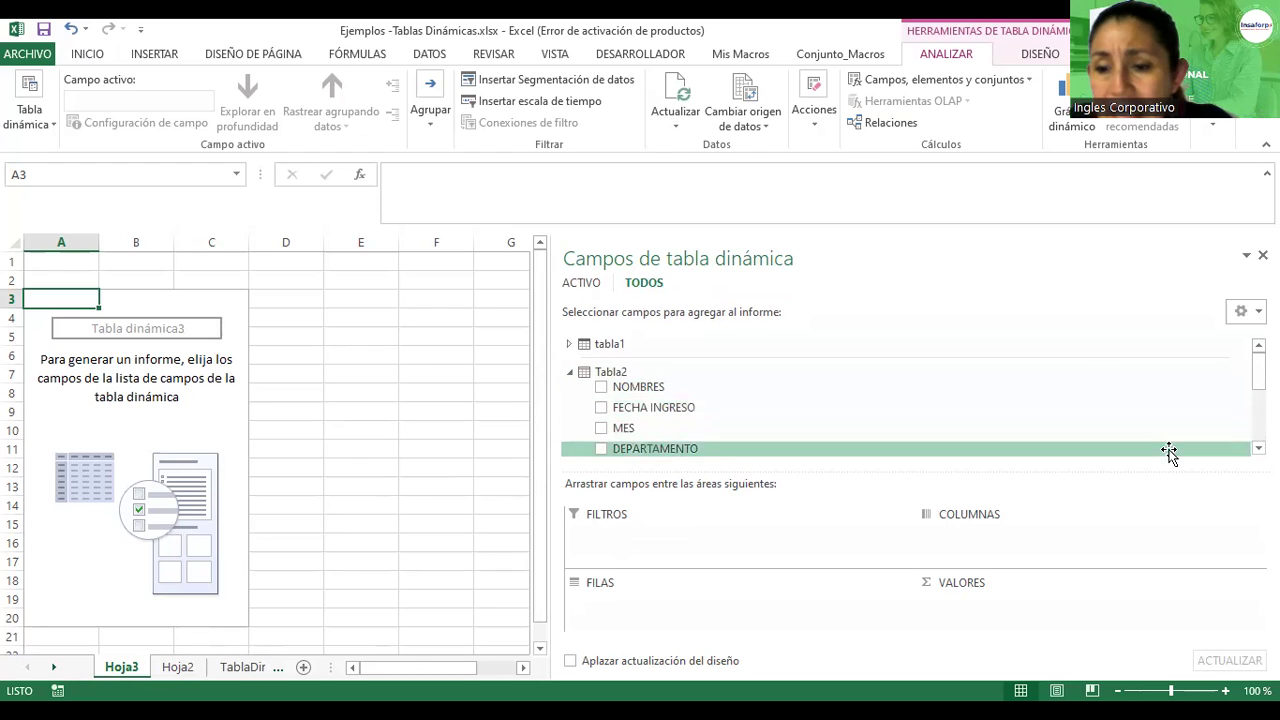
left_click_drag(1259, 372, 1259, 416)
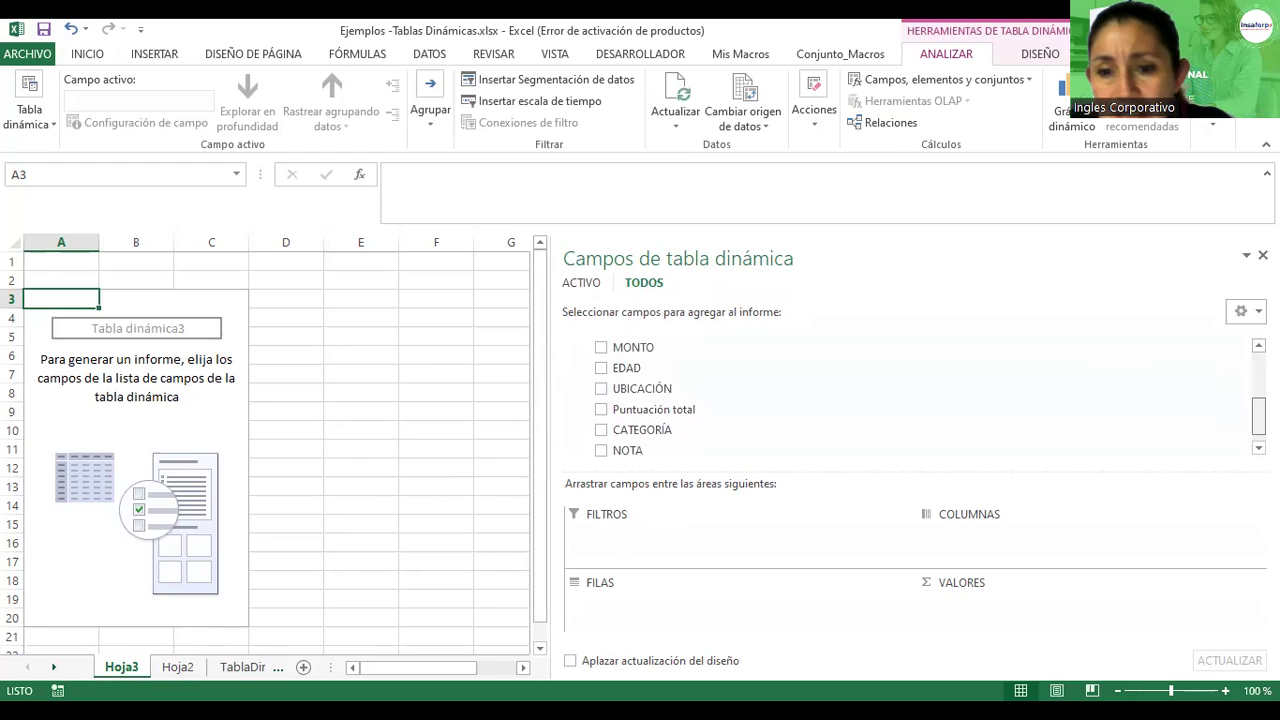
left_click(601, 448)
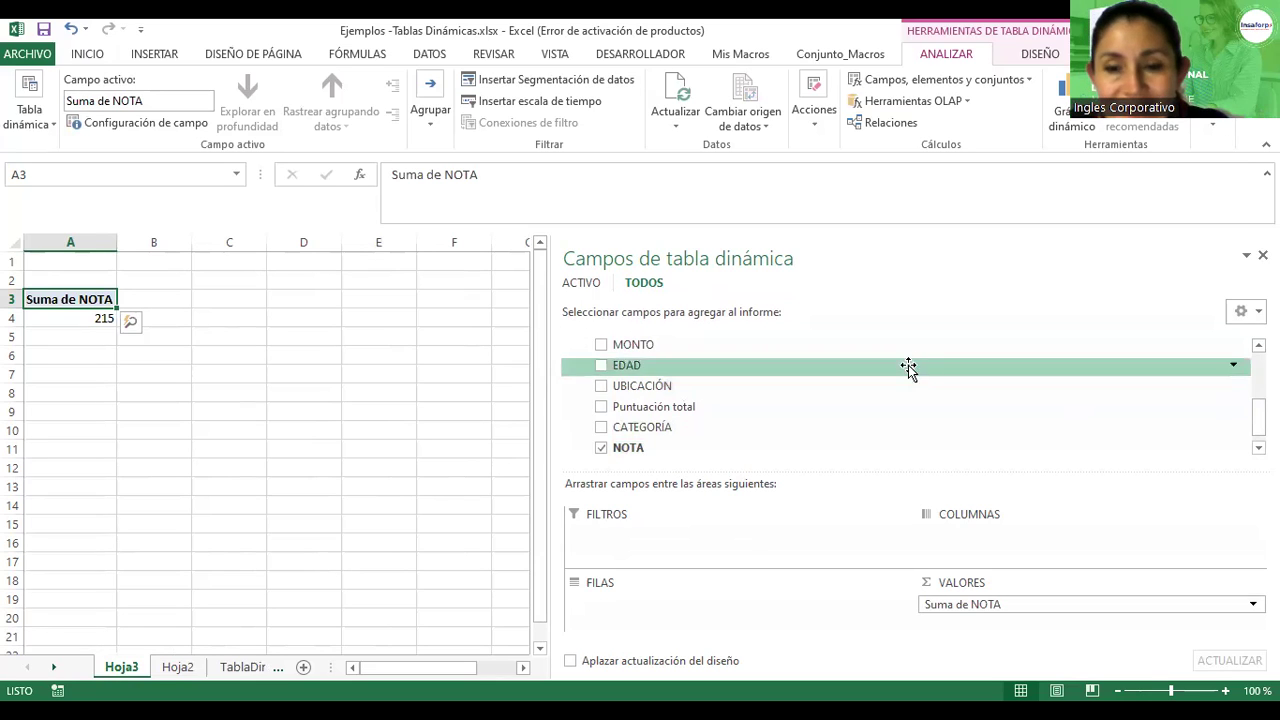
Add the NOMBRES field of Tabla2 to the rows of the Hoja3 pivot table
scroll(909, 400, "up", 5)
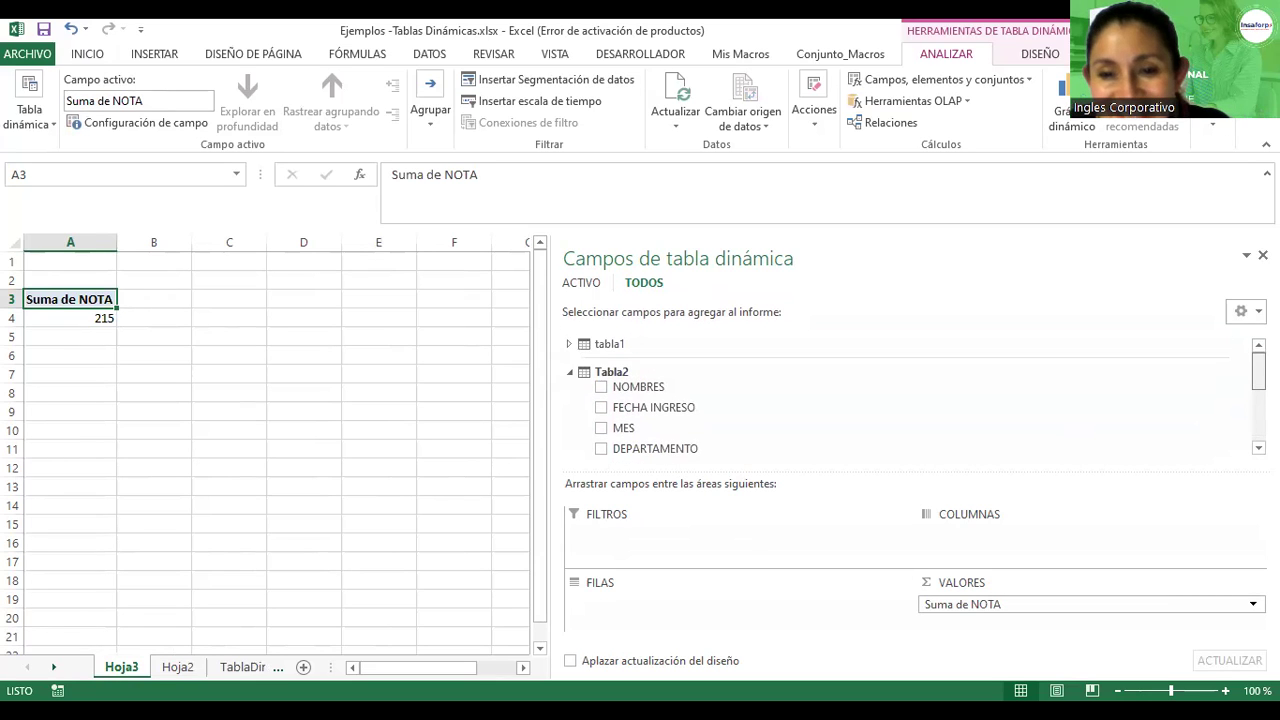
scroll(757, 369, "down", 1)
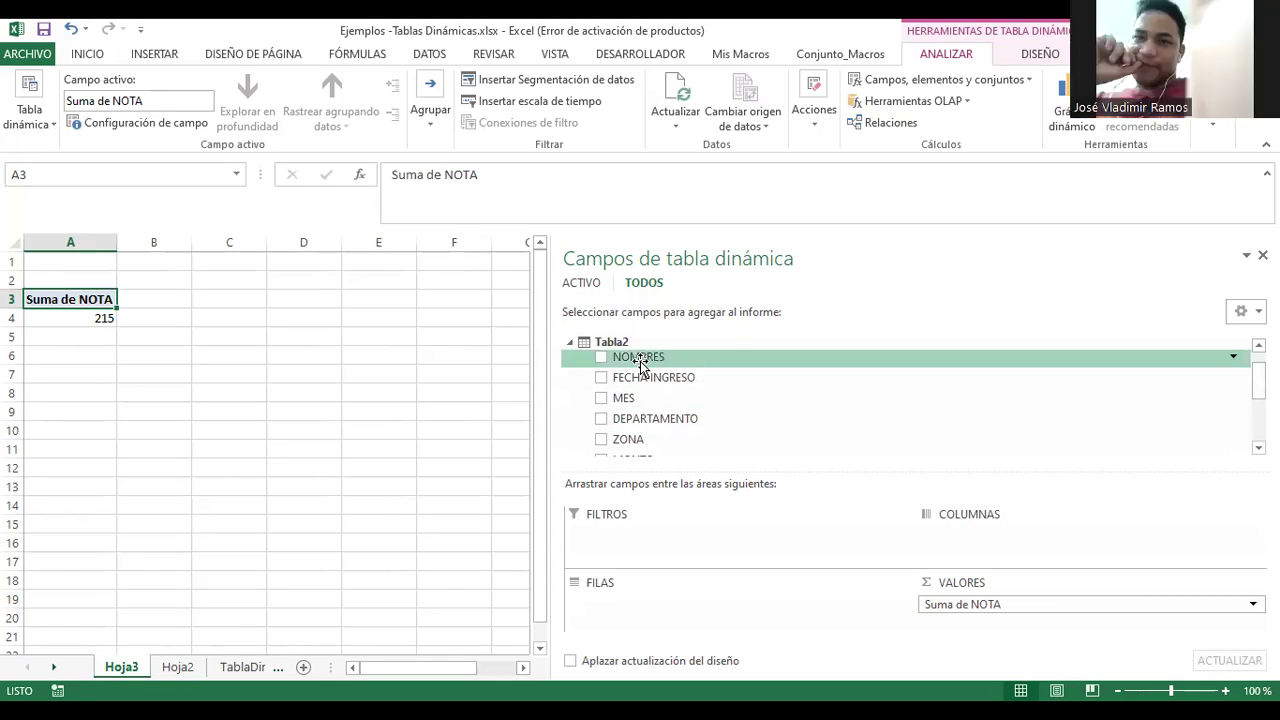
left_click(601, 357)
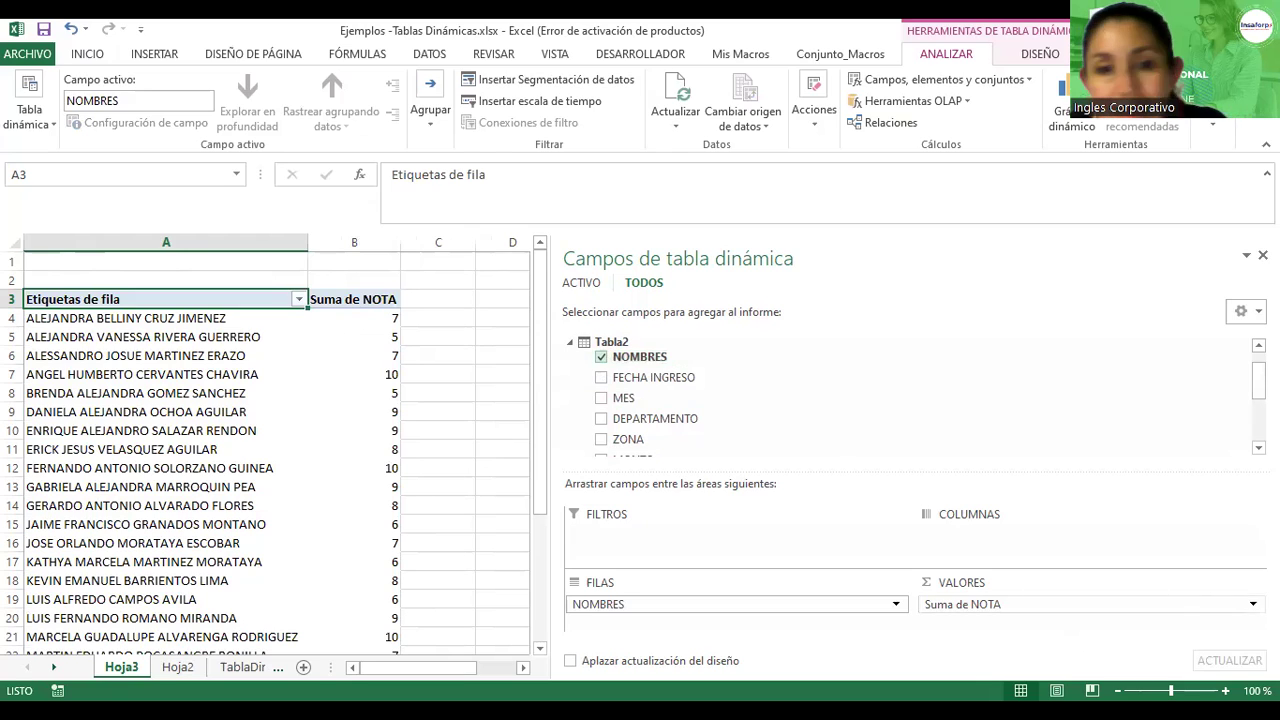
Change the value field settings of NOTA so it is summarized by Promedio
left_click(1253, 604)
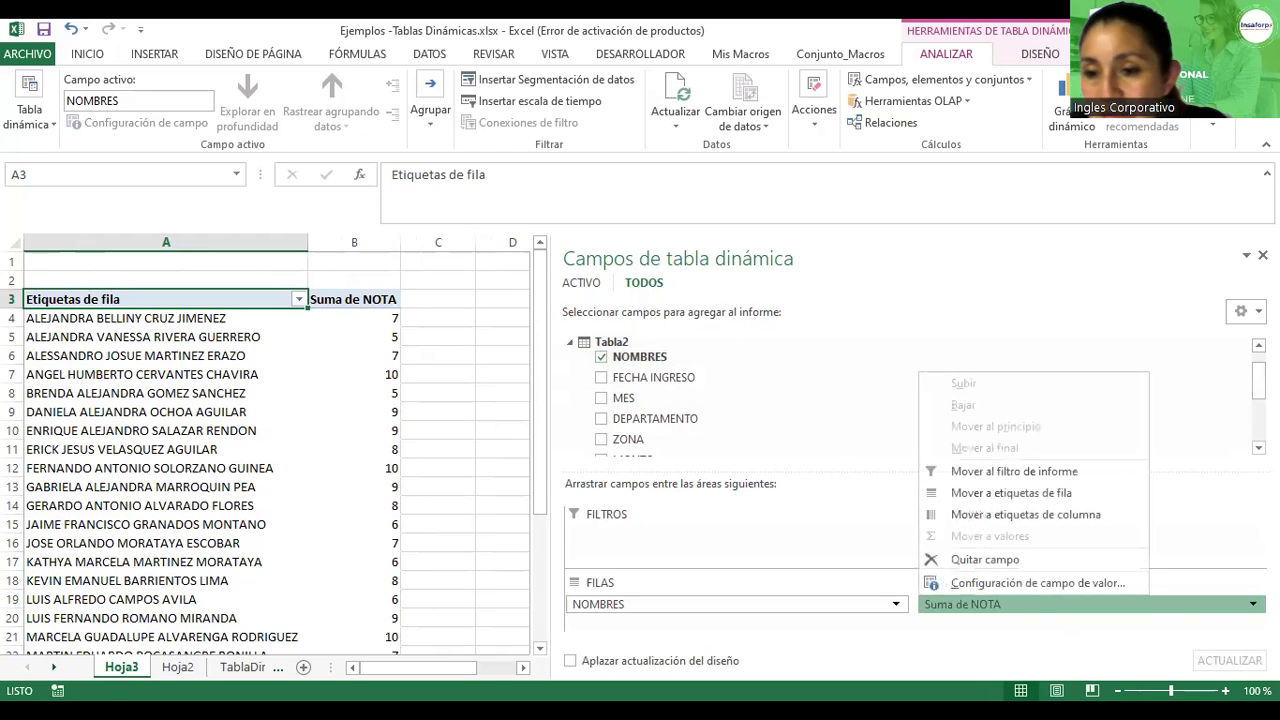
left_click(980, 606)
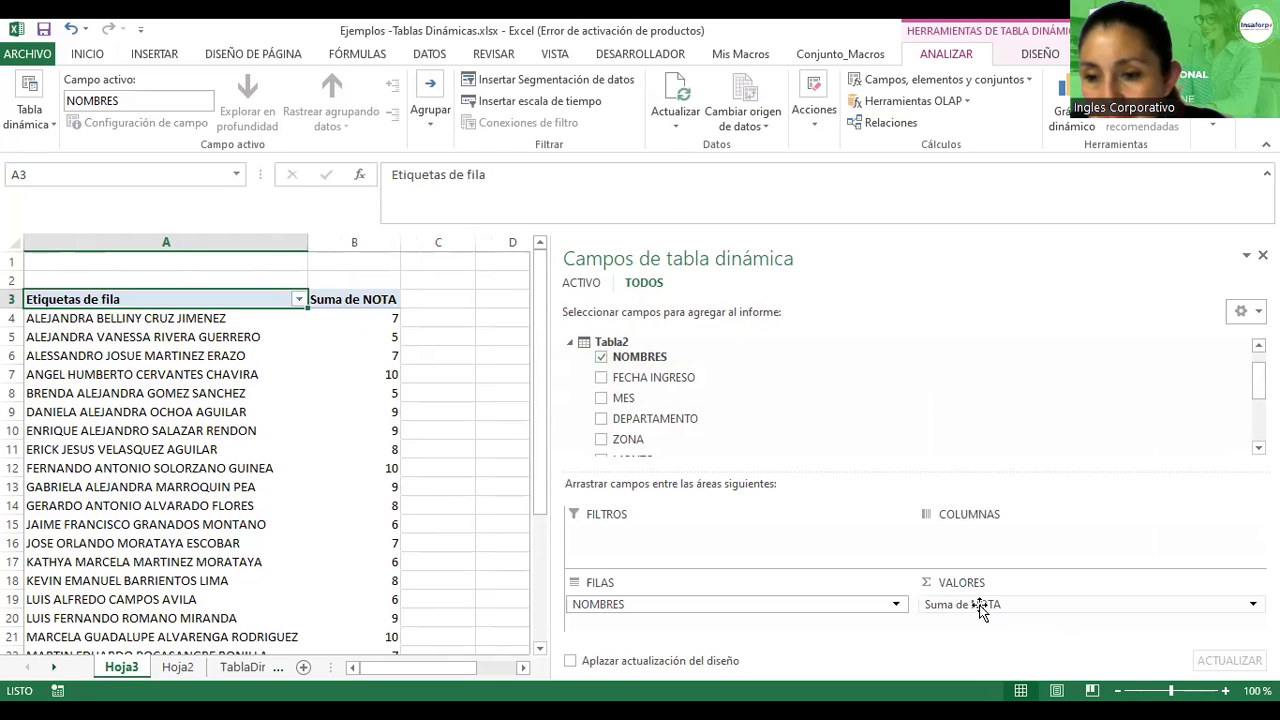
left_click(963, 606)
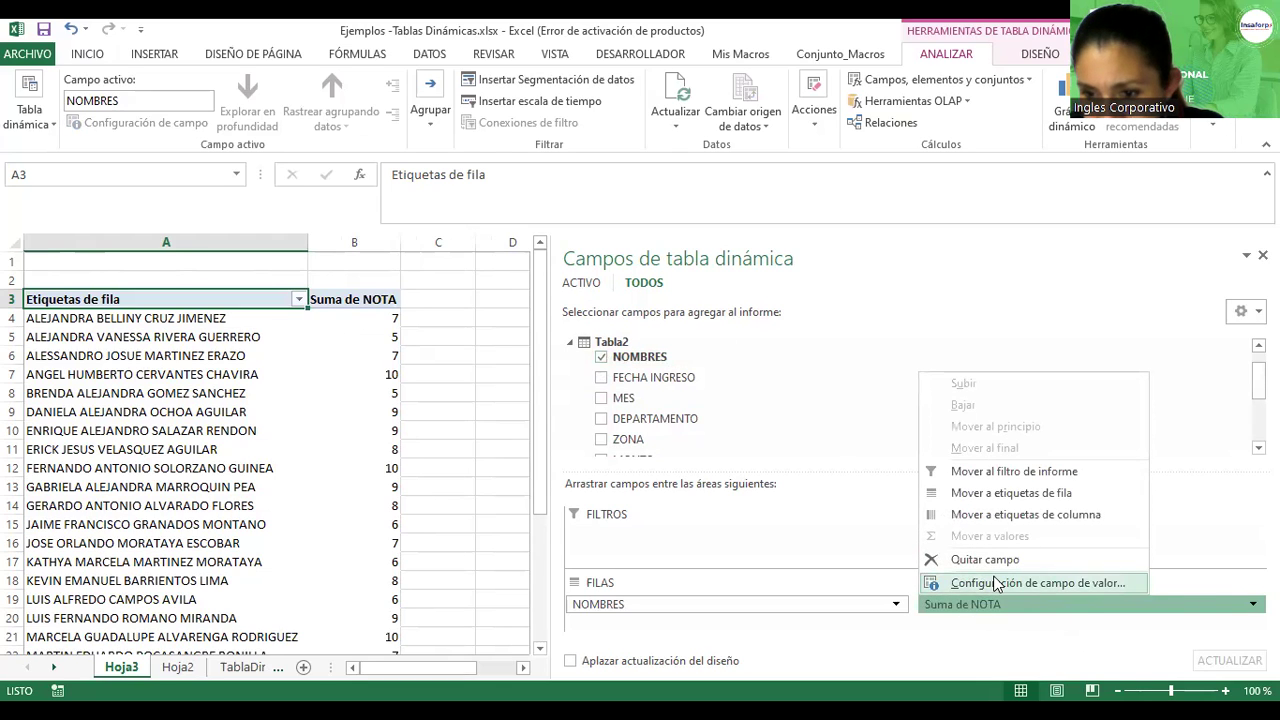
left_click(990, 582)
left_click(538, 349)
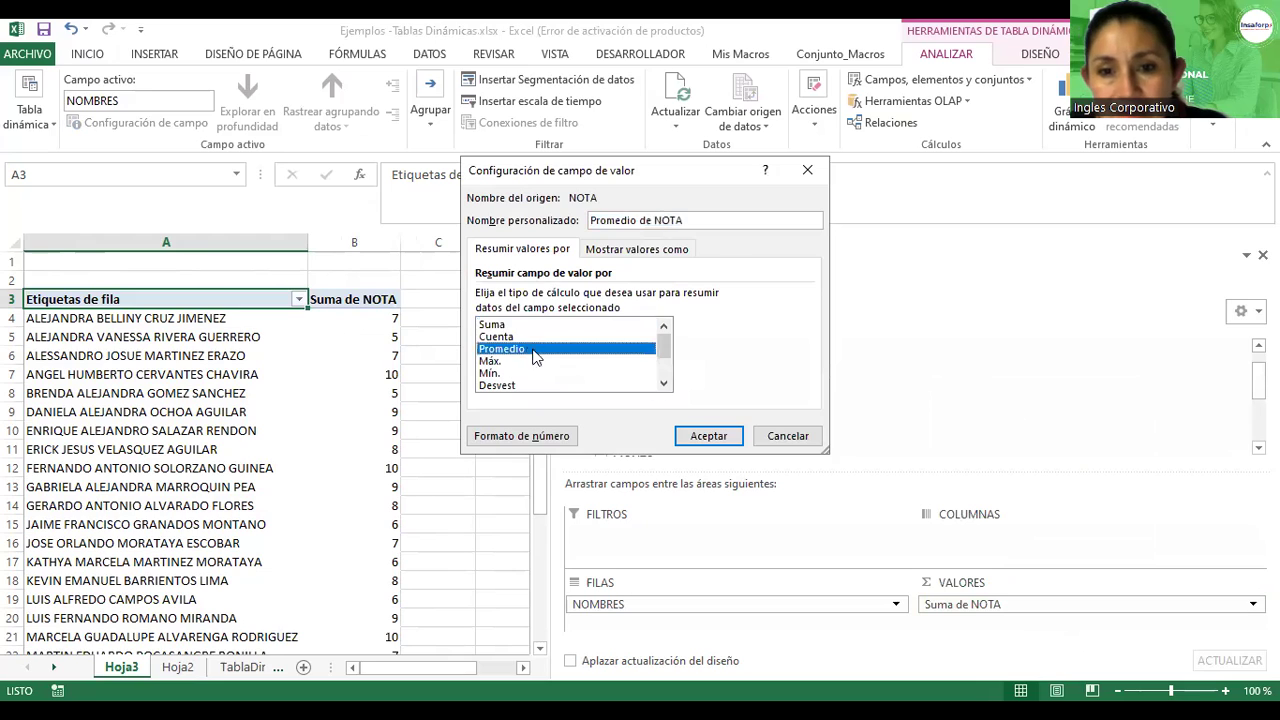
left_click(721, 440)
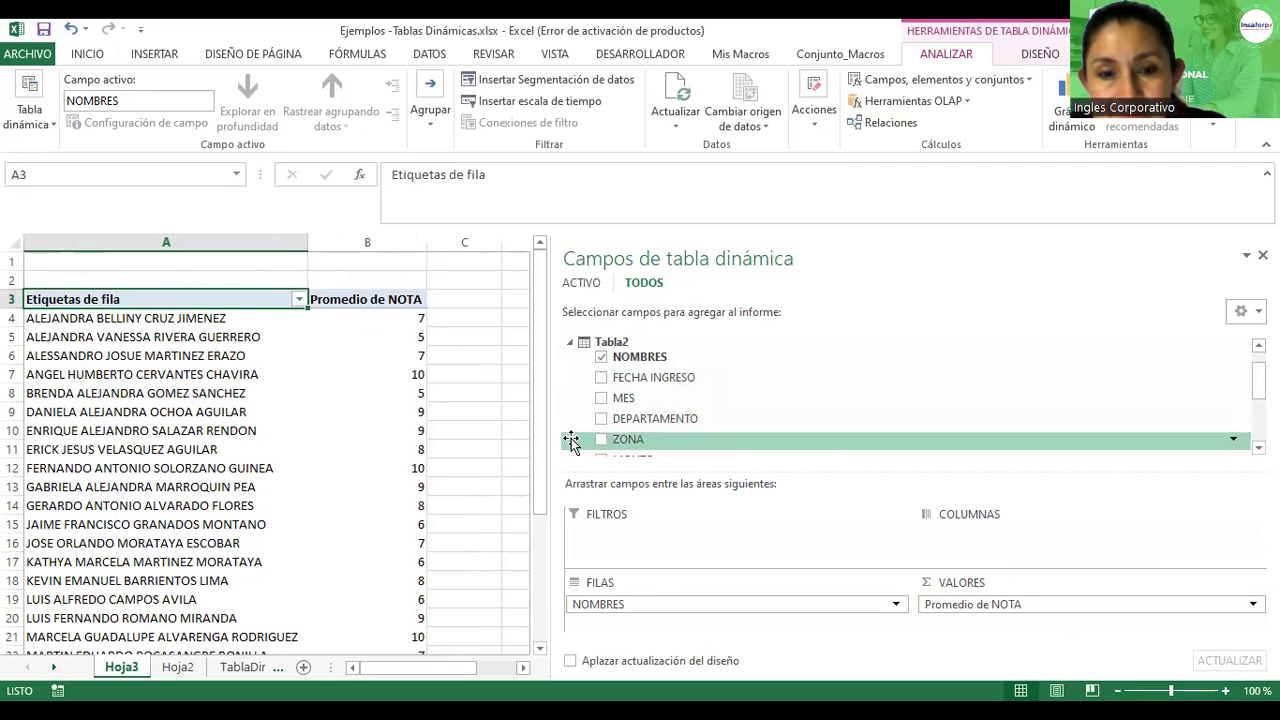
Place the ZONA field of Tabla2 in the report filter and filter the pivot table to CENTRAL
left_click(601, 441)
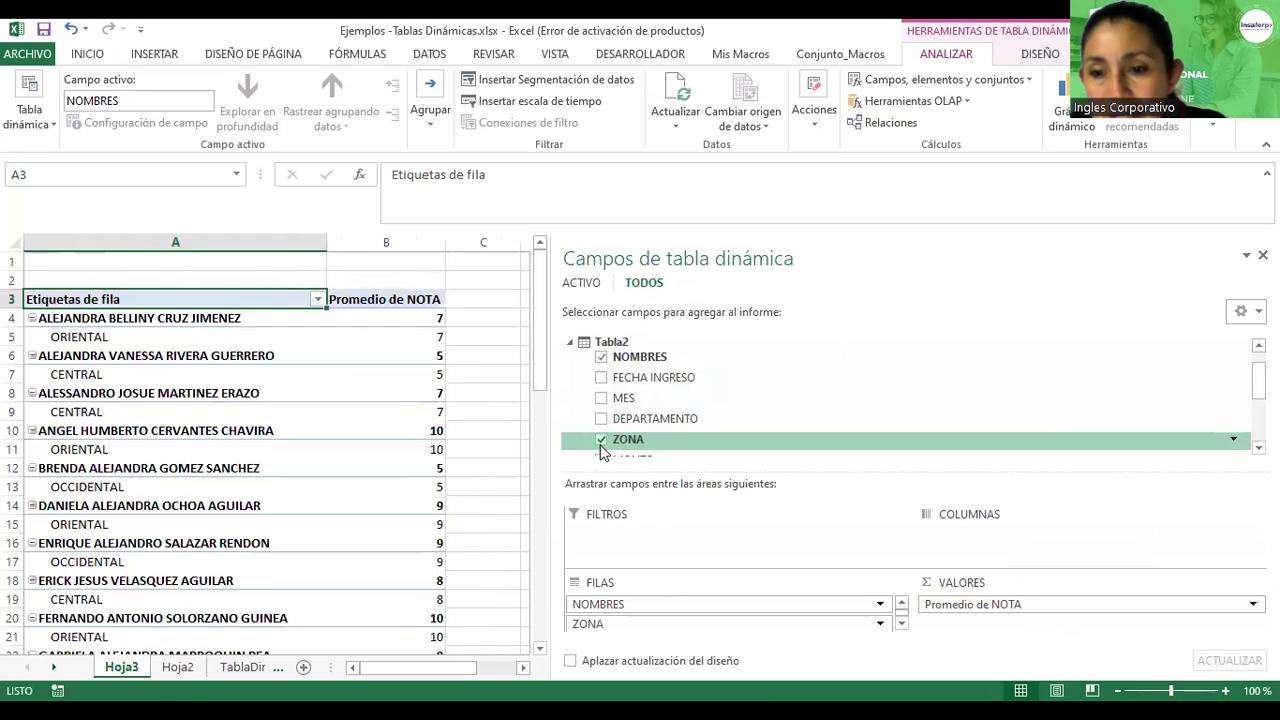
left_click_drag(655, 441, 655, 566)
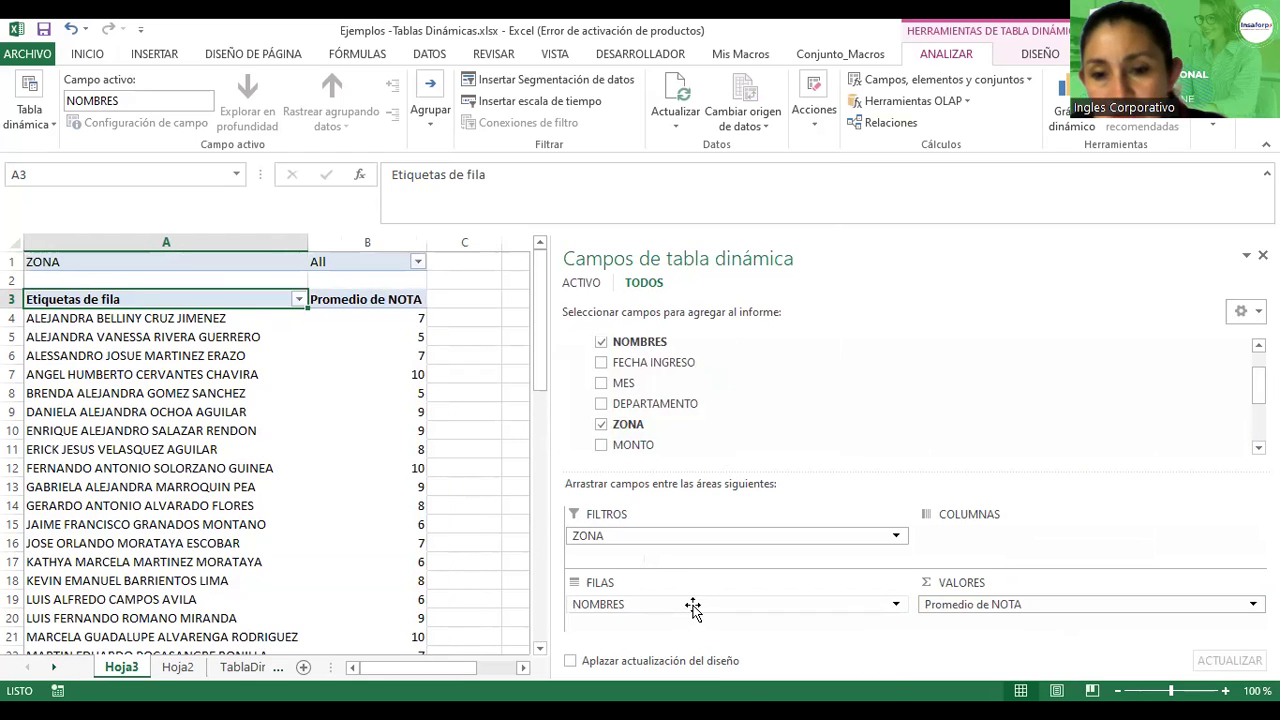
left_click(417, 262)
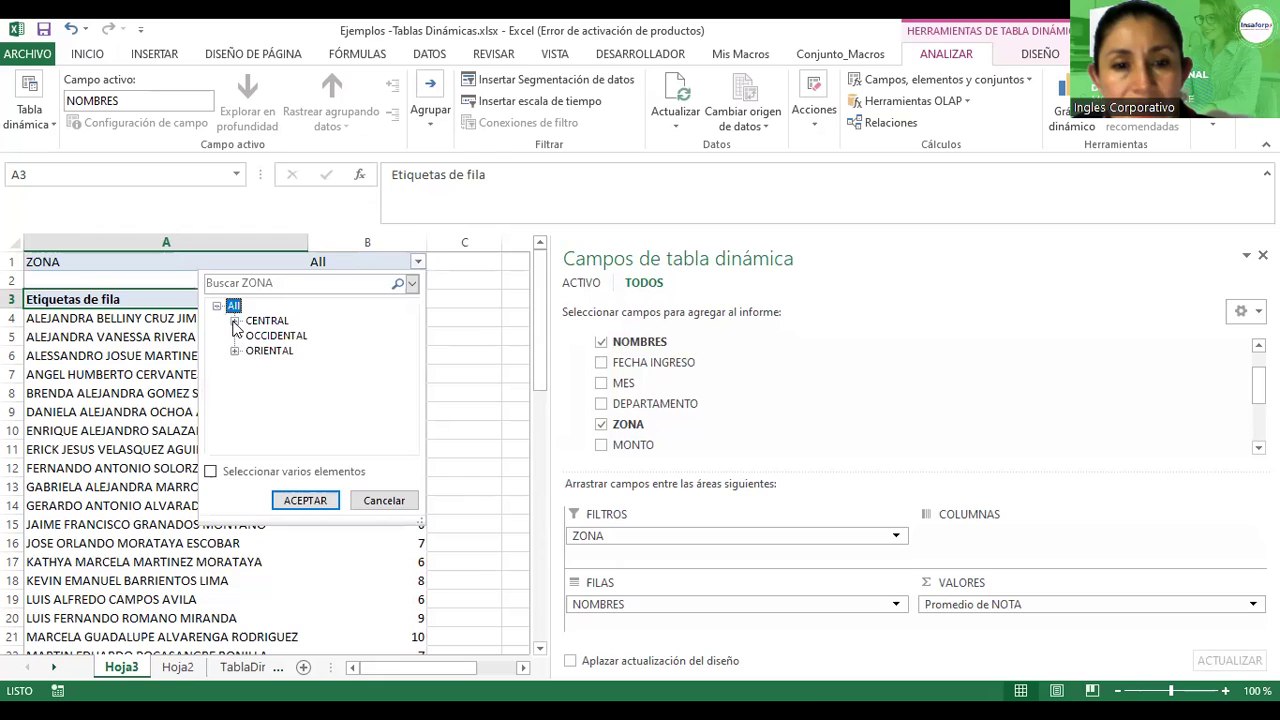
left_click(262, 320)
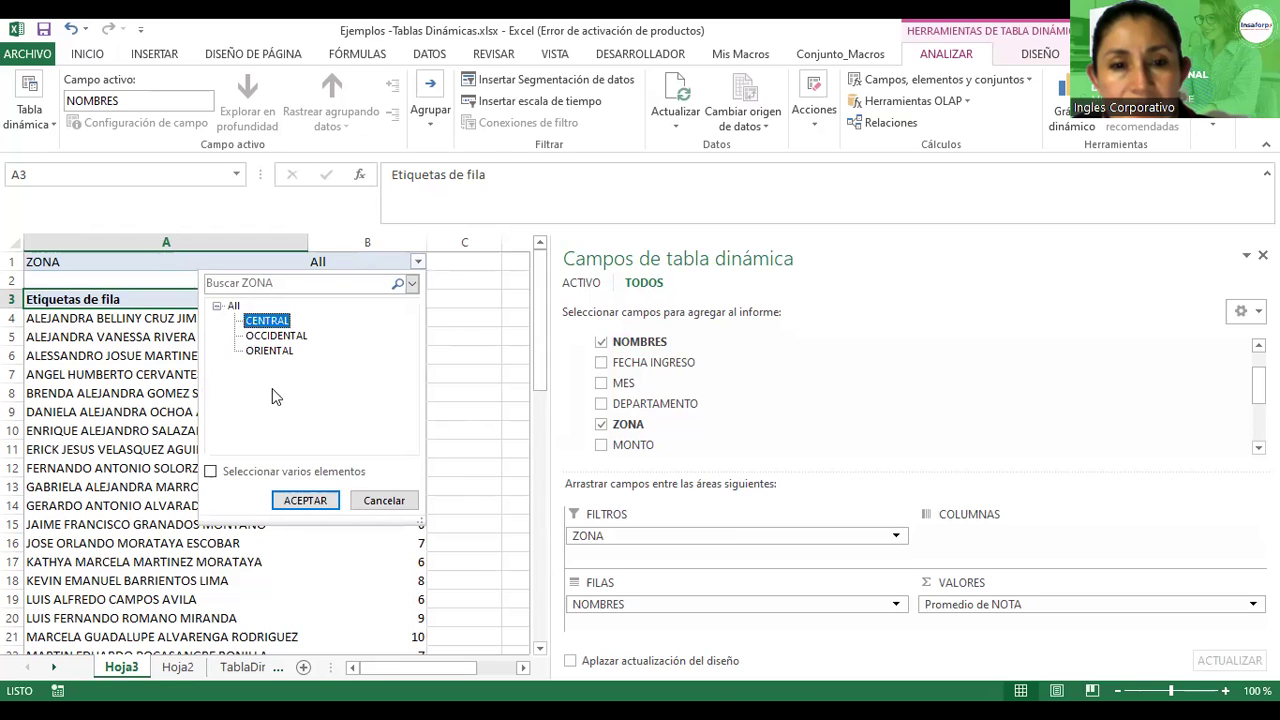
left_click(305, 500)
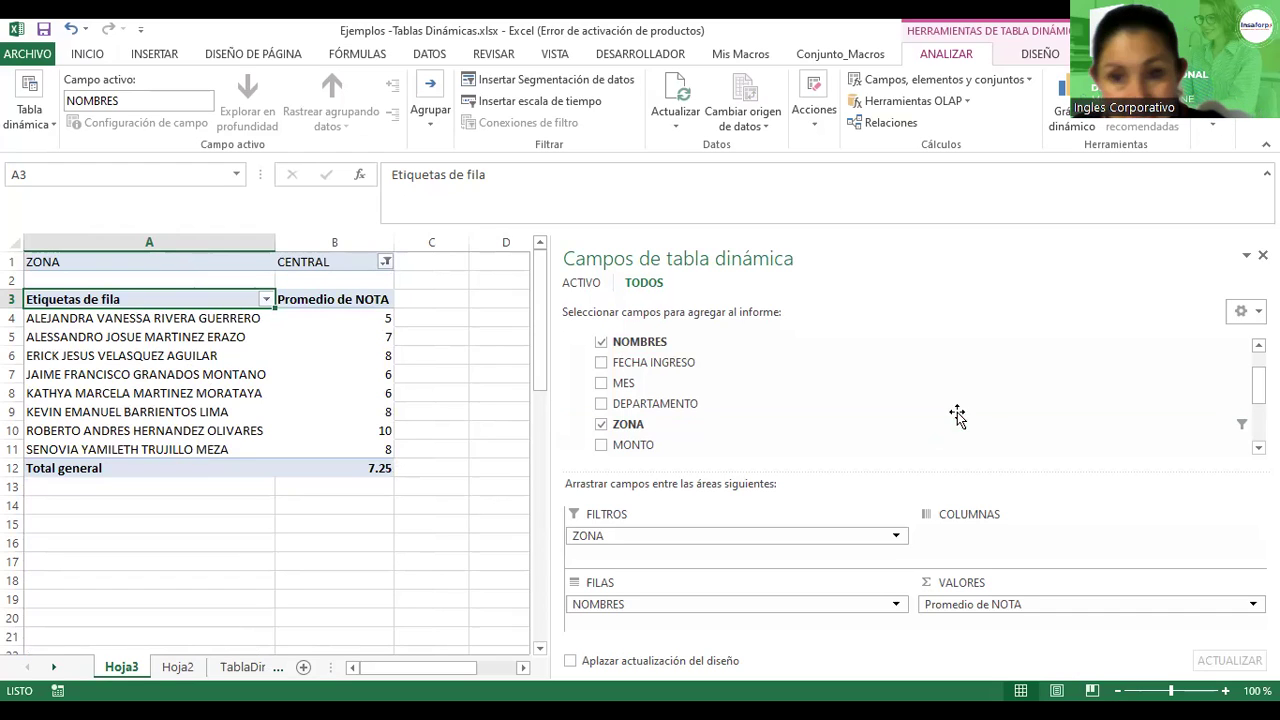
Try adding the ZONA field of tabla1 to the pivot table rows and remove it again
scroll(600, 375, "up", 1)
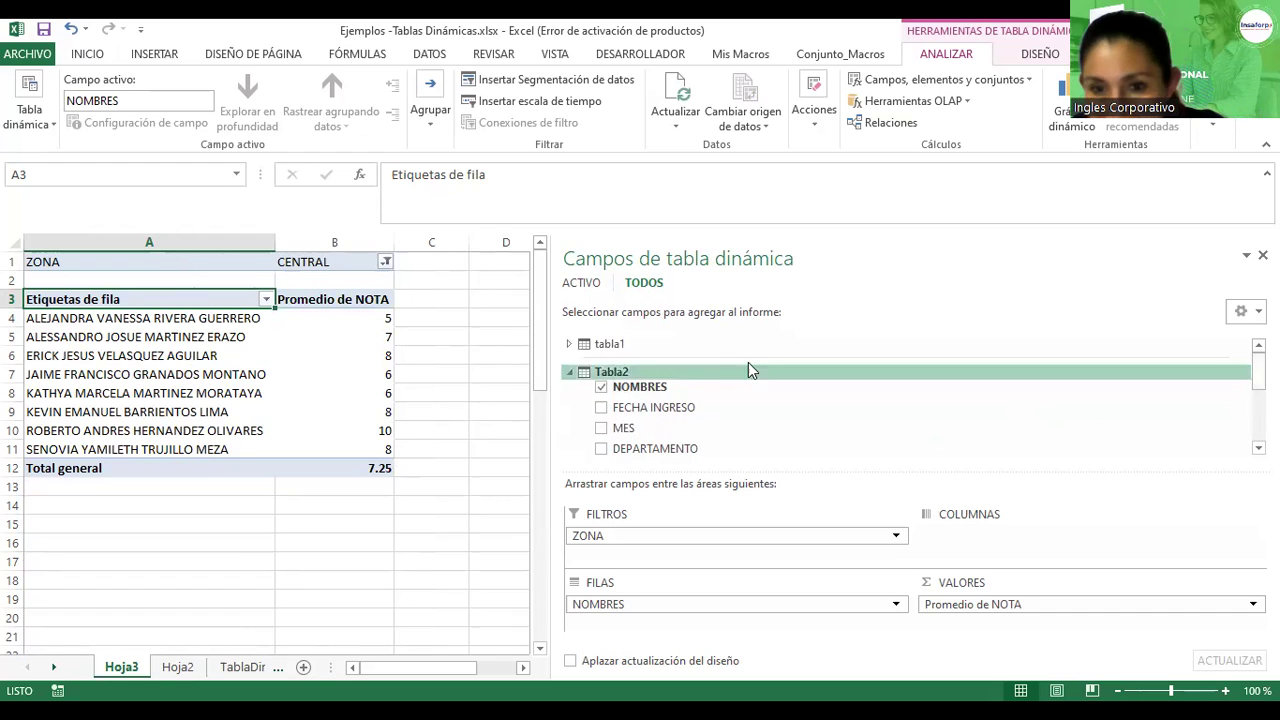
left_click(569, 344)
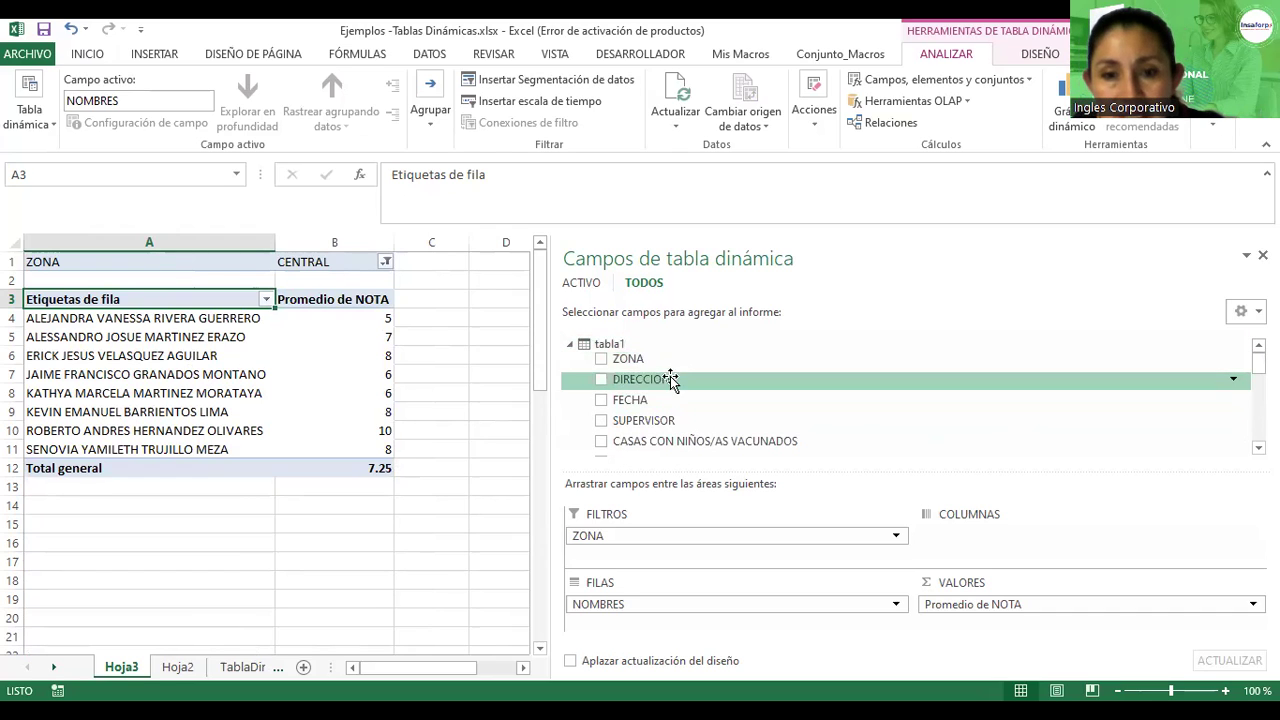
left_click(601, 358)
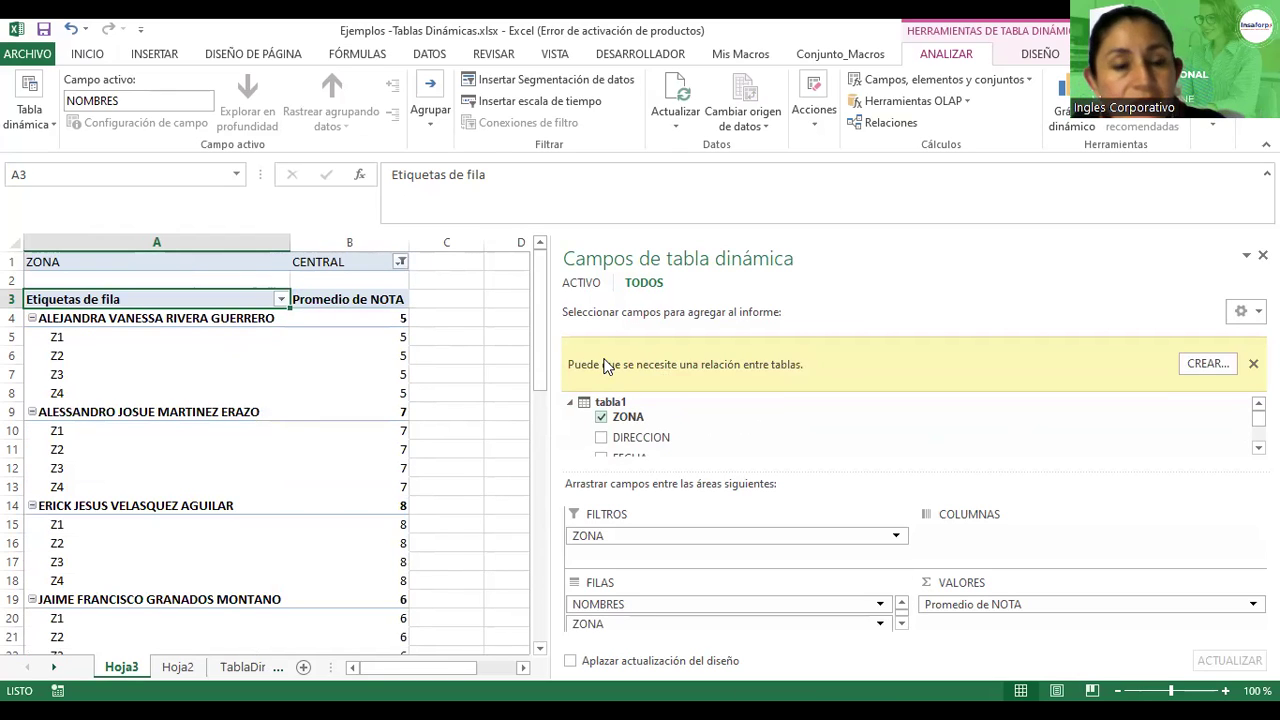
left_click(602, 418)
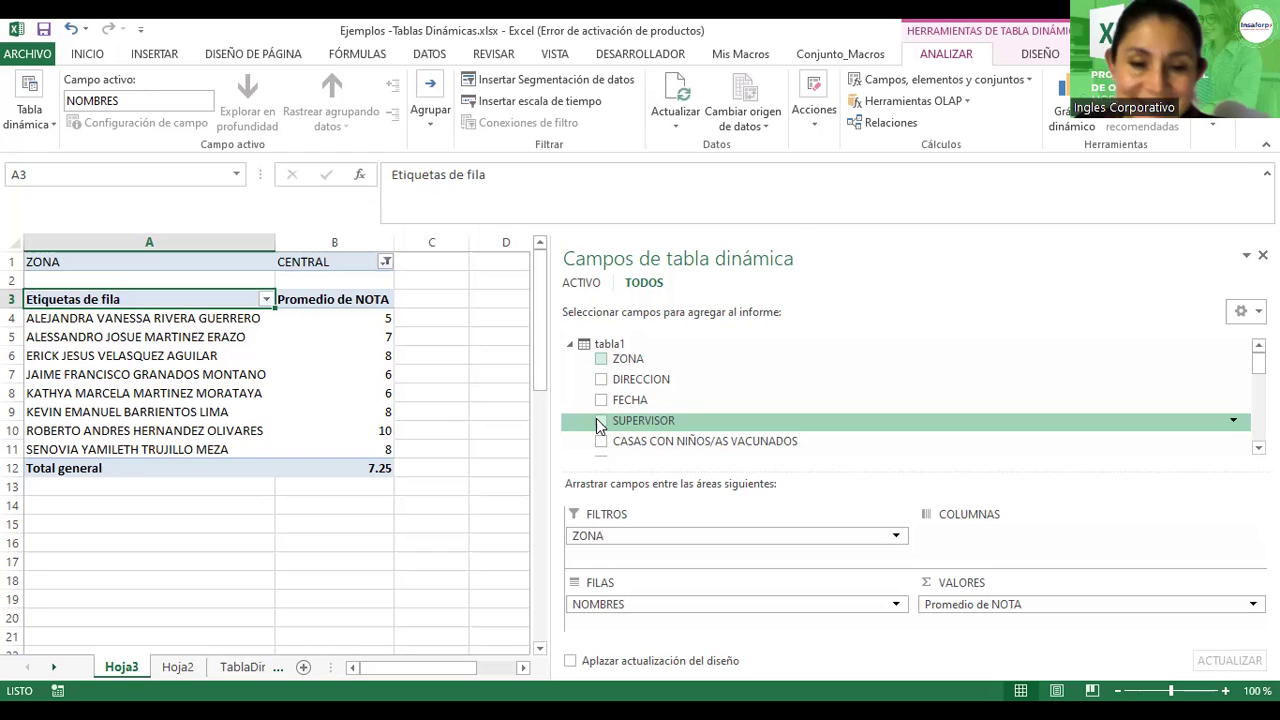
left_click(440, 337)
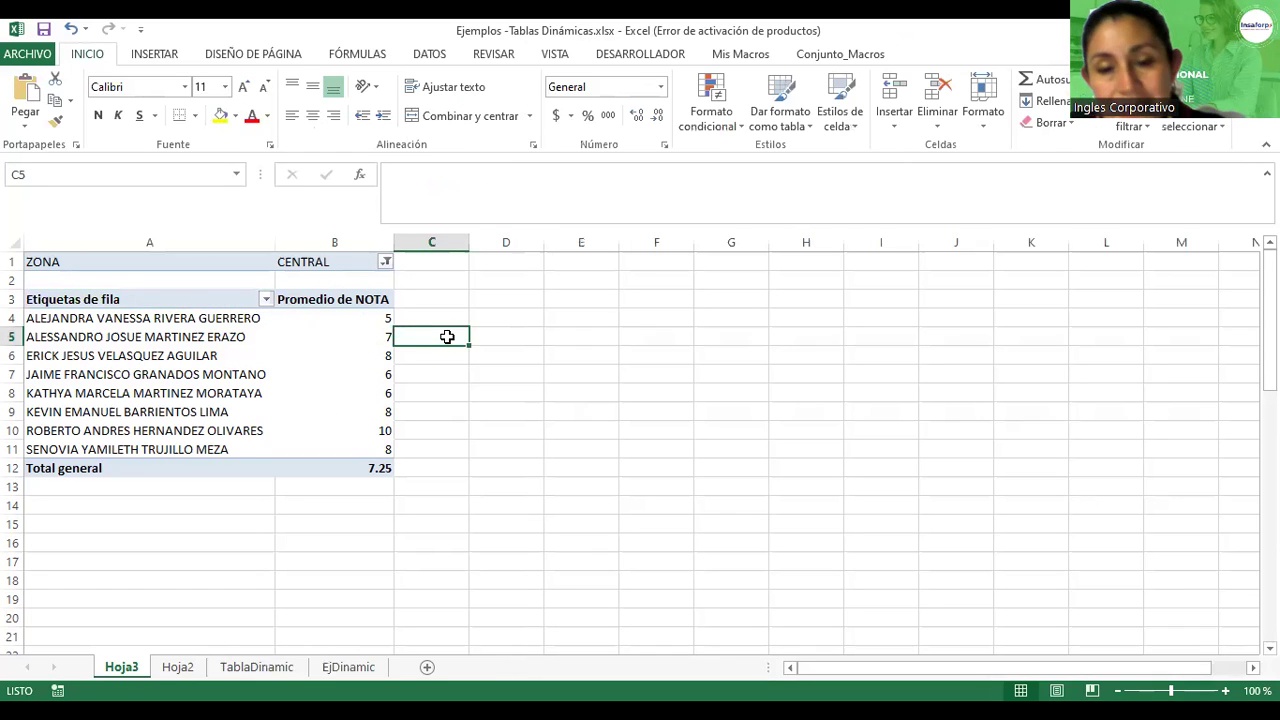
left_click(222, 358)
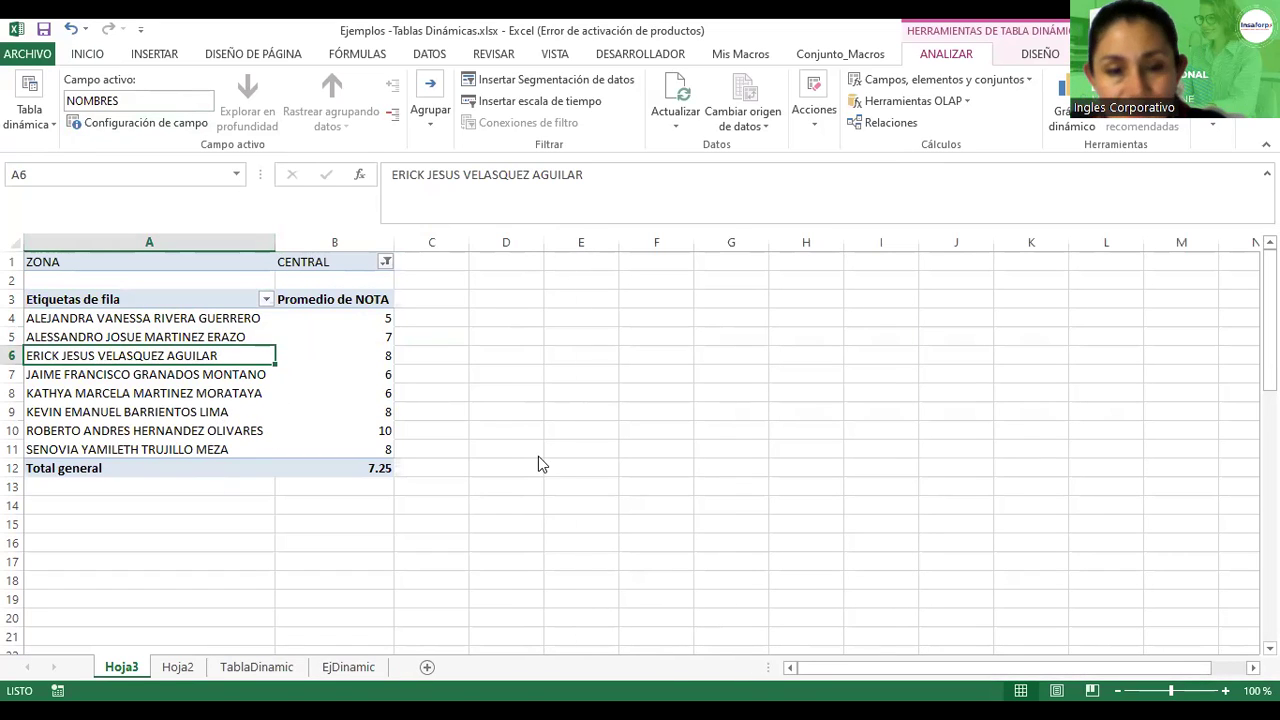
left_click(146, 57)
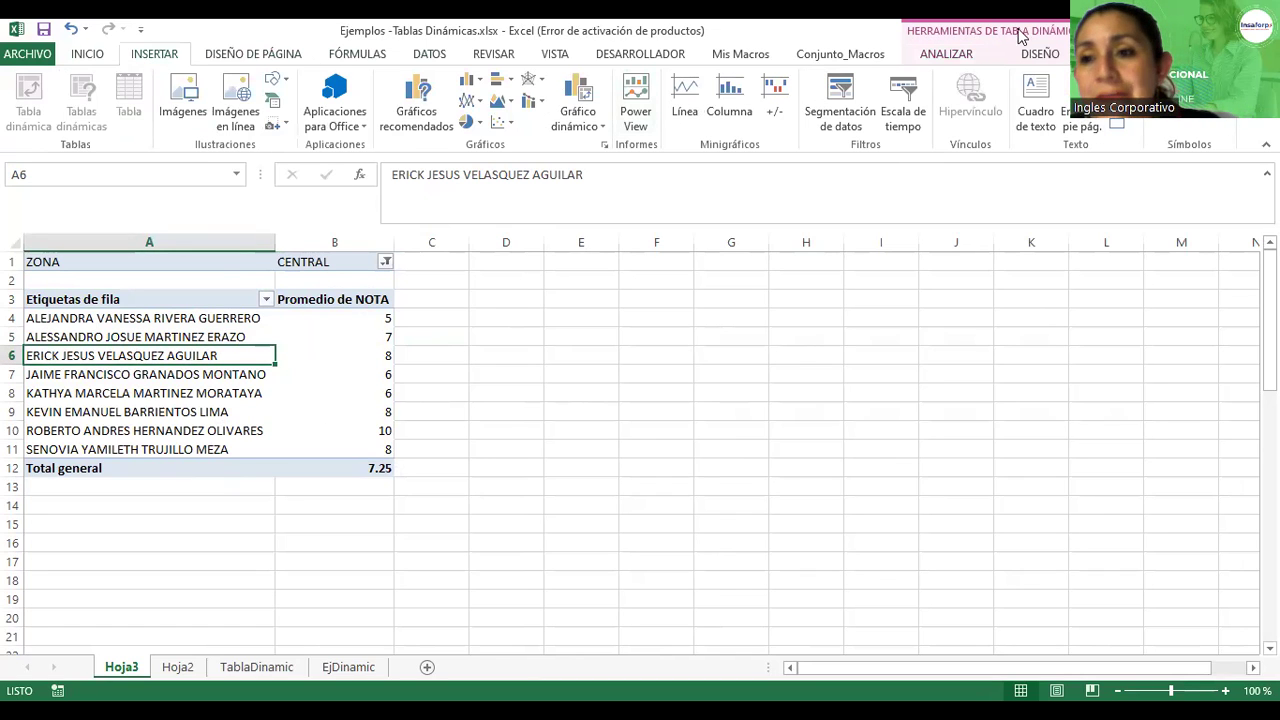
left_click(1039, 54)
left_click(928, 57)
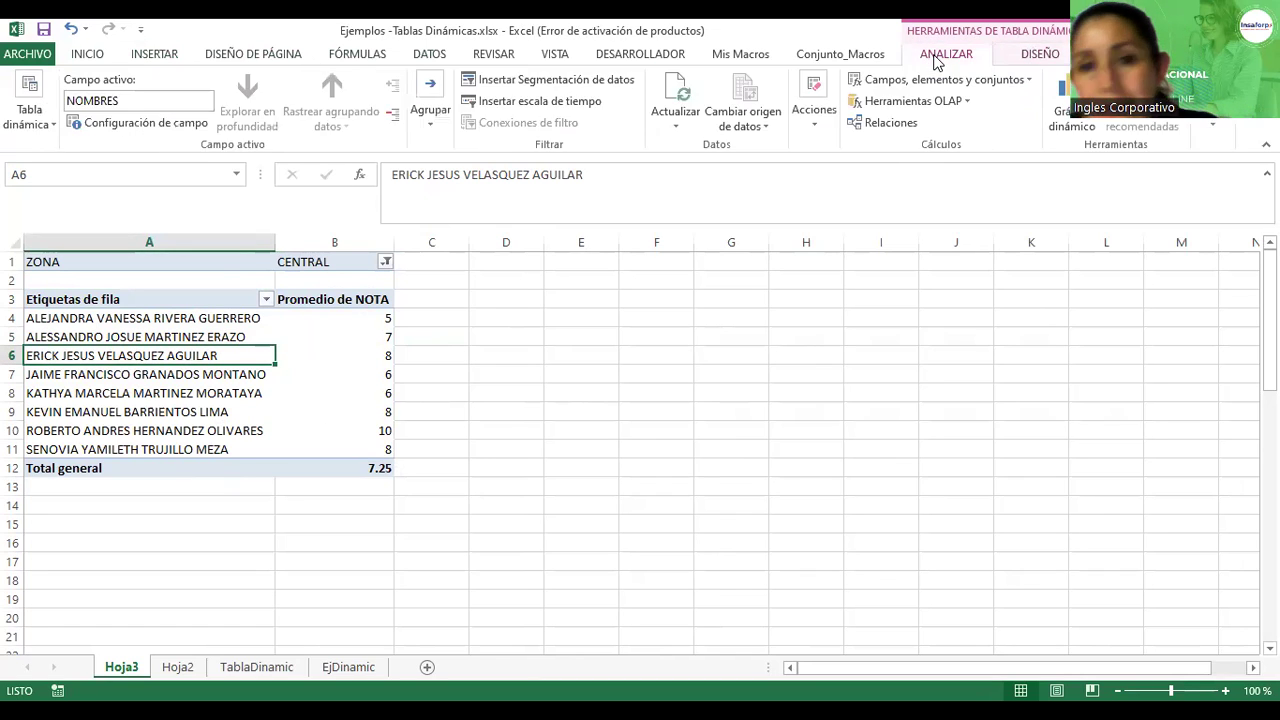
left_click(1040, 55)
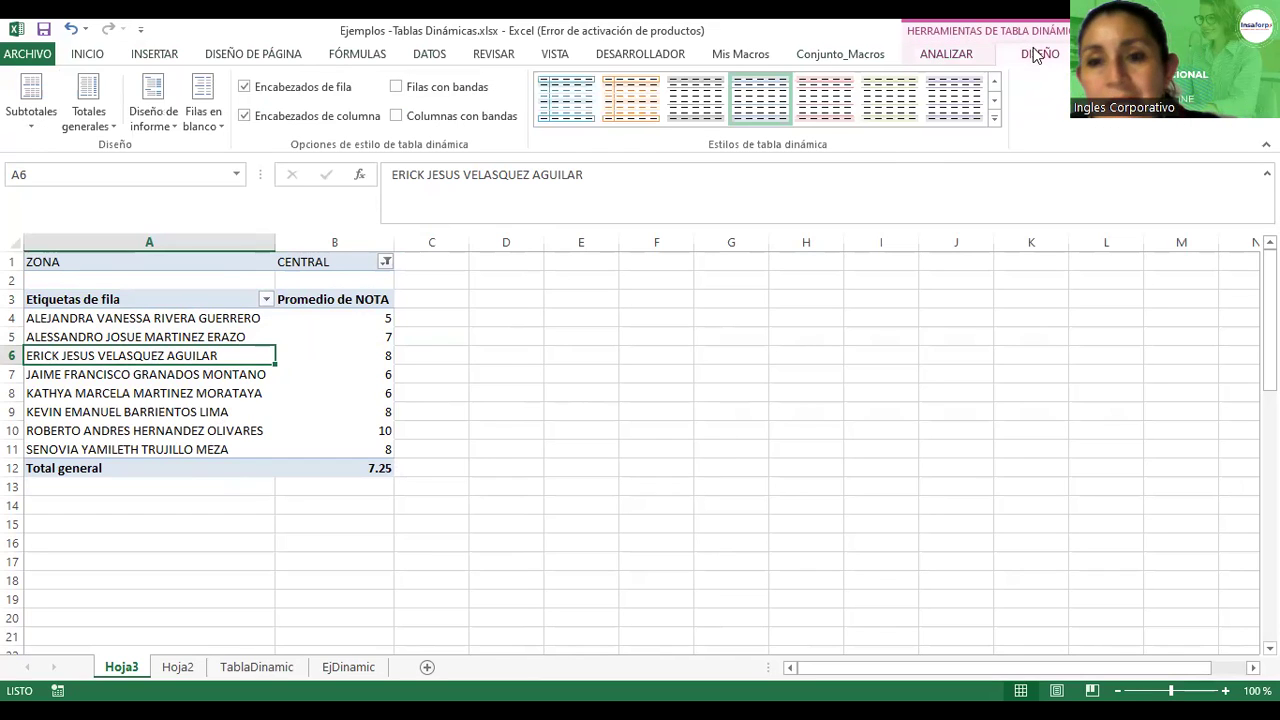
left_click(958, 62)
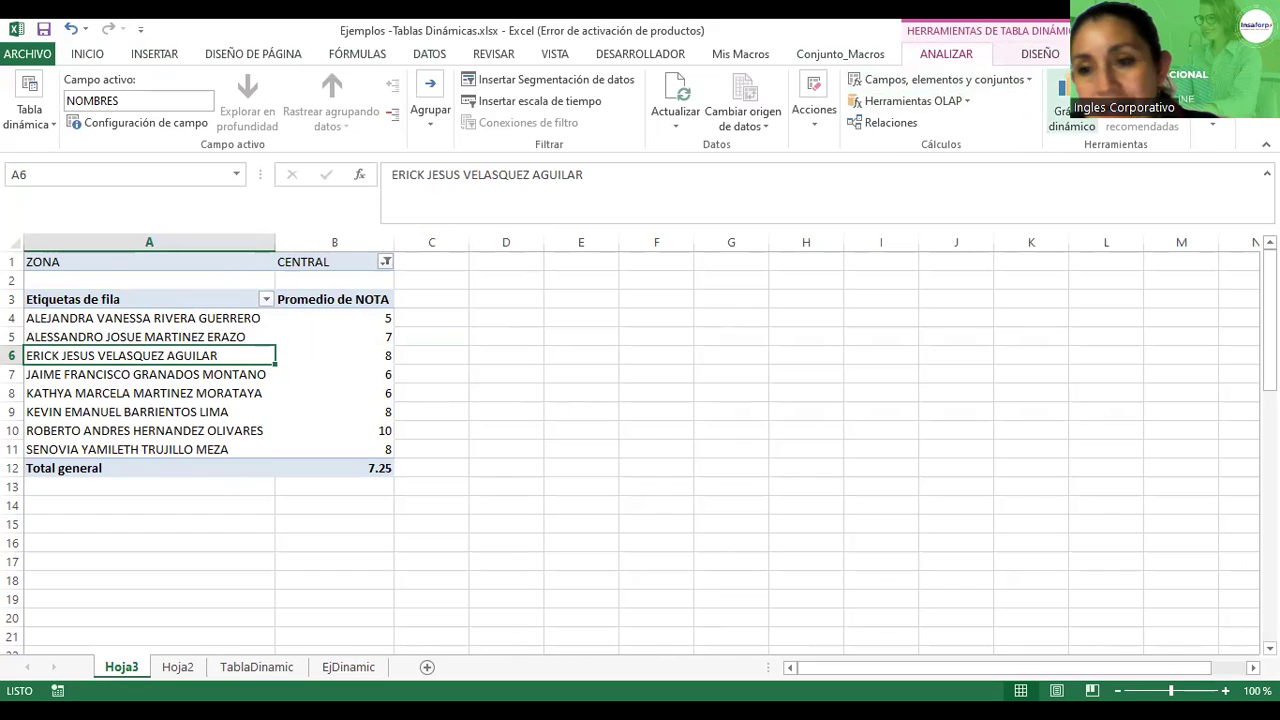
left_click(660, 354)
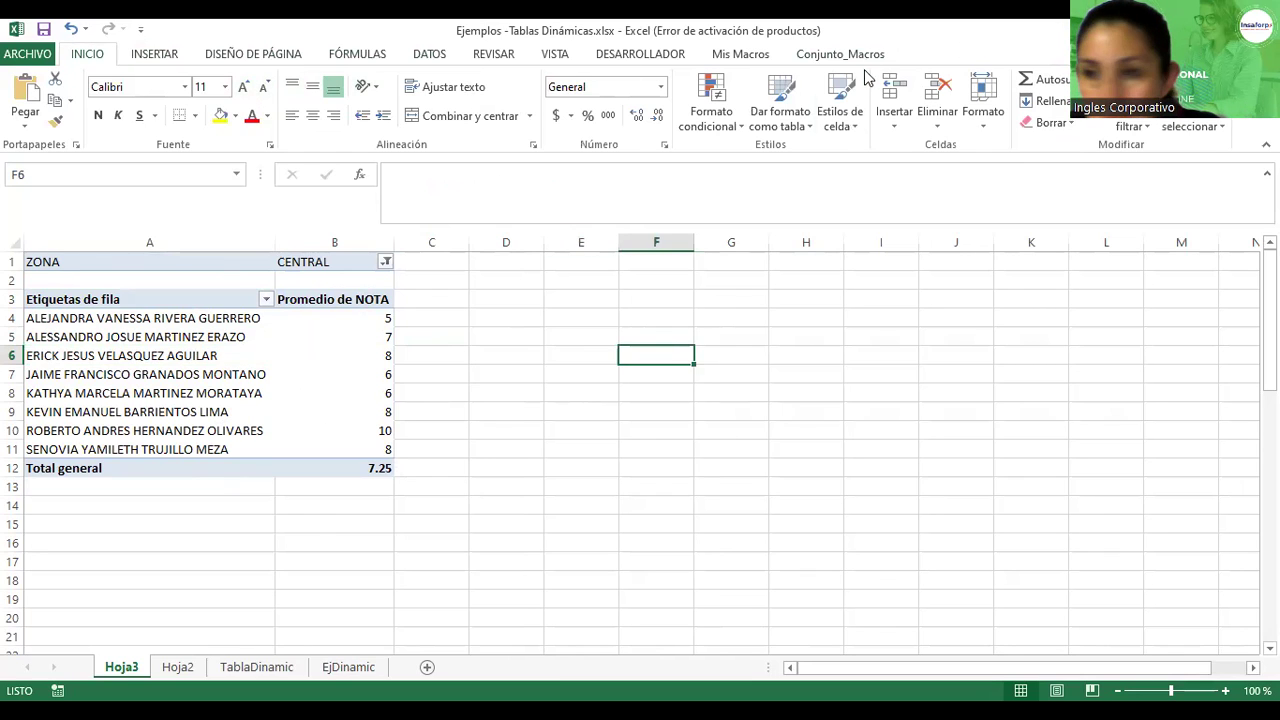
Insert a Circular 3D pivot chart from the Hoja3 pivot table and place it enlarged beside the table, spanning about columns D to J
left_click(160, 366)
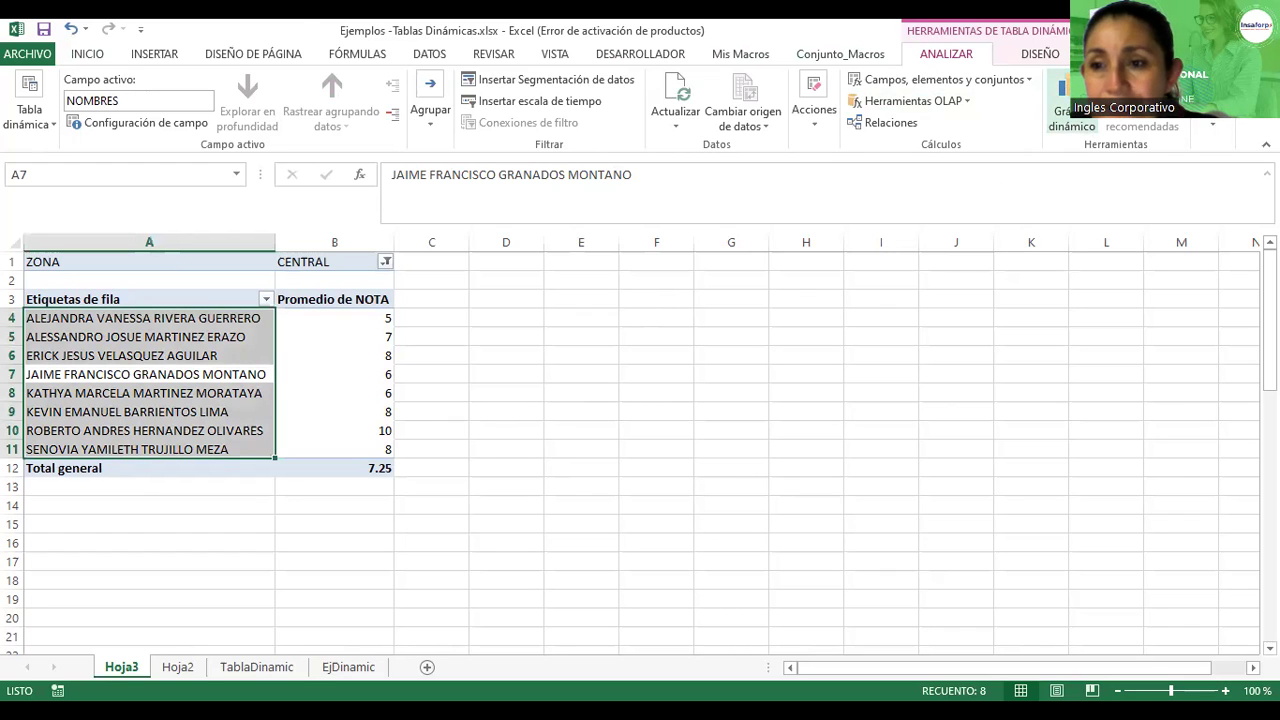
left_click(1062, 112)
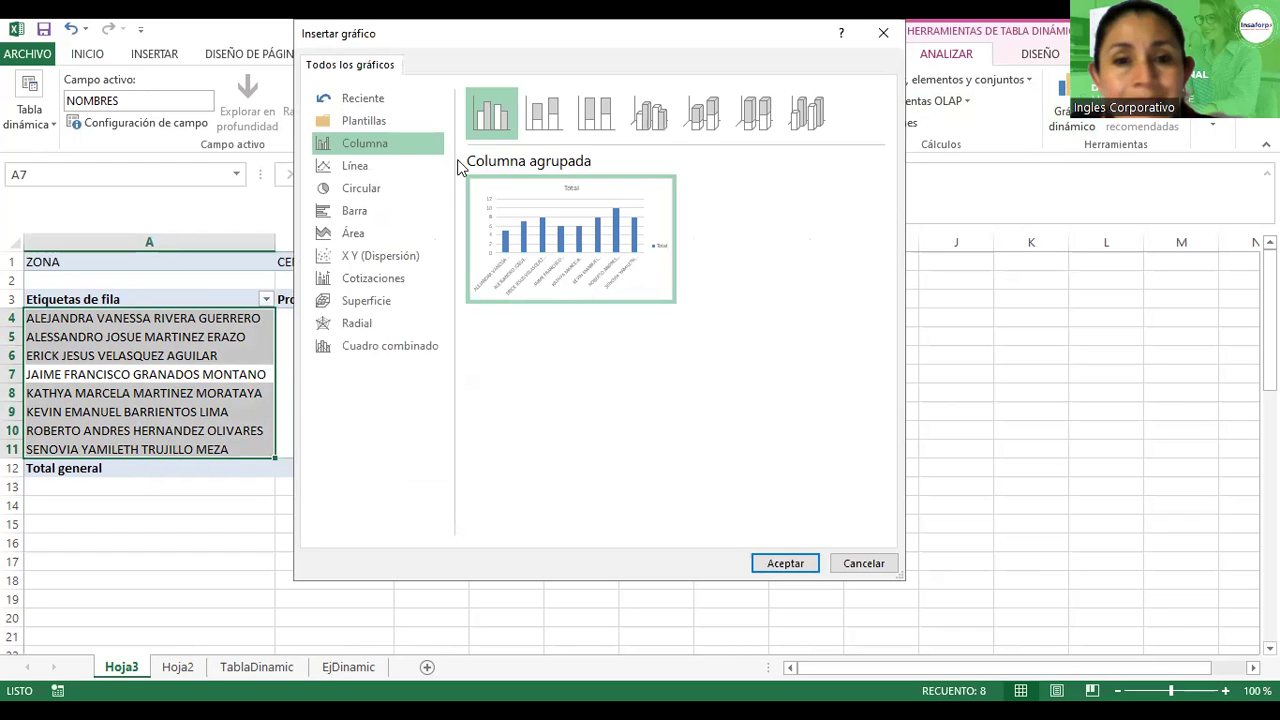
left_click(388, 190)
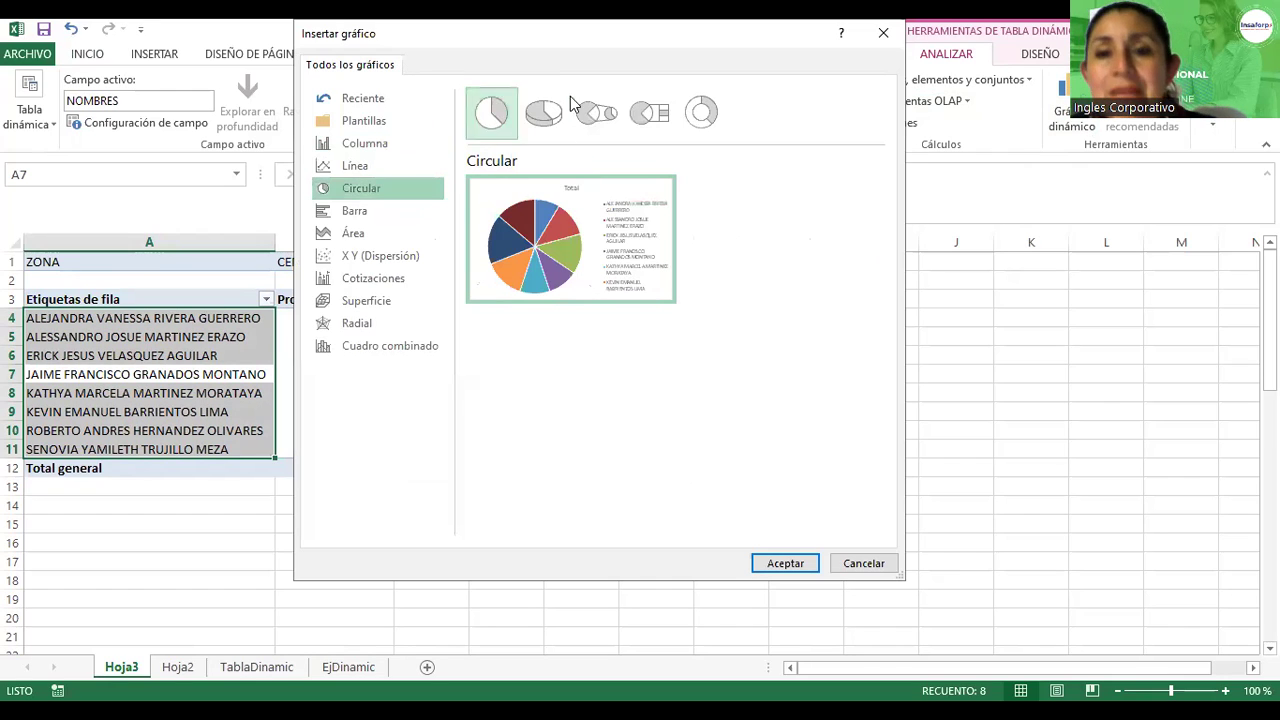
left_click(545, 115)
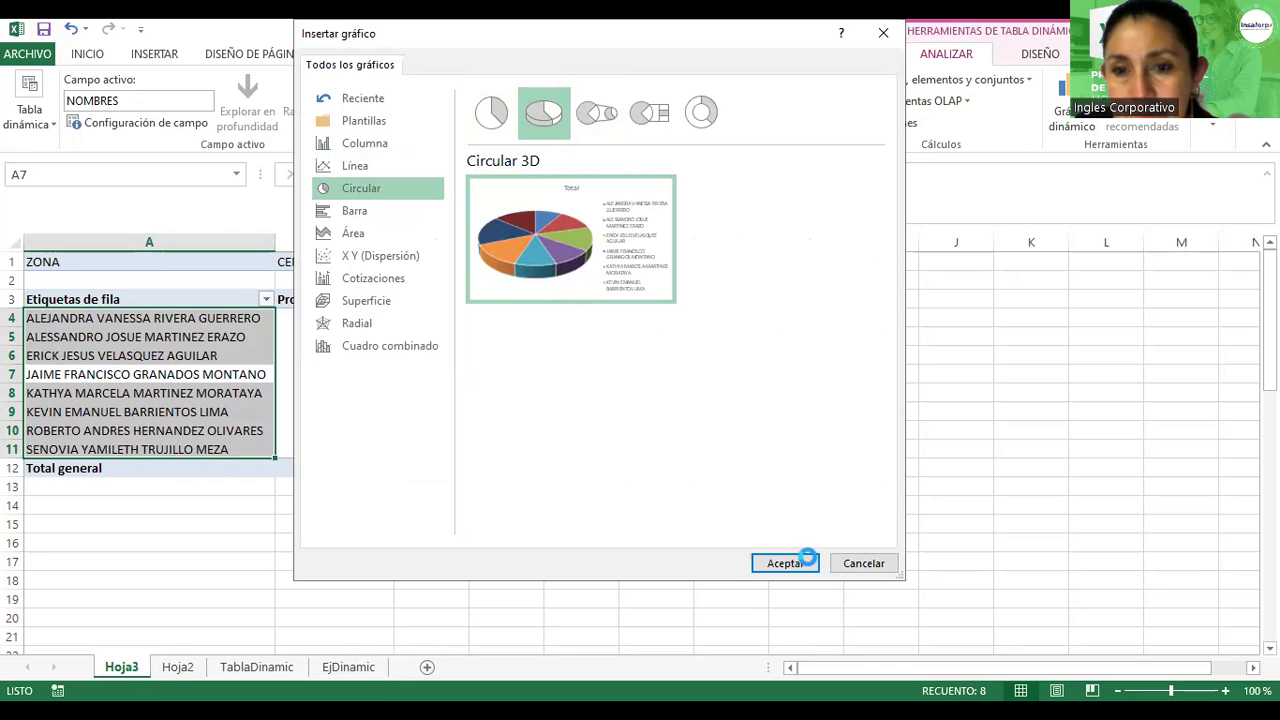
left_click(785, 563)
left_click_drag(817, 354, 848, 286)
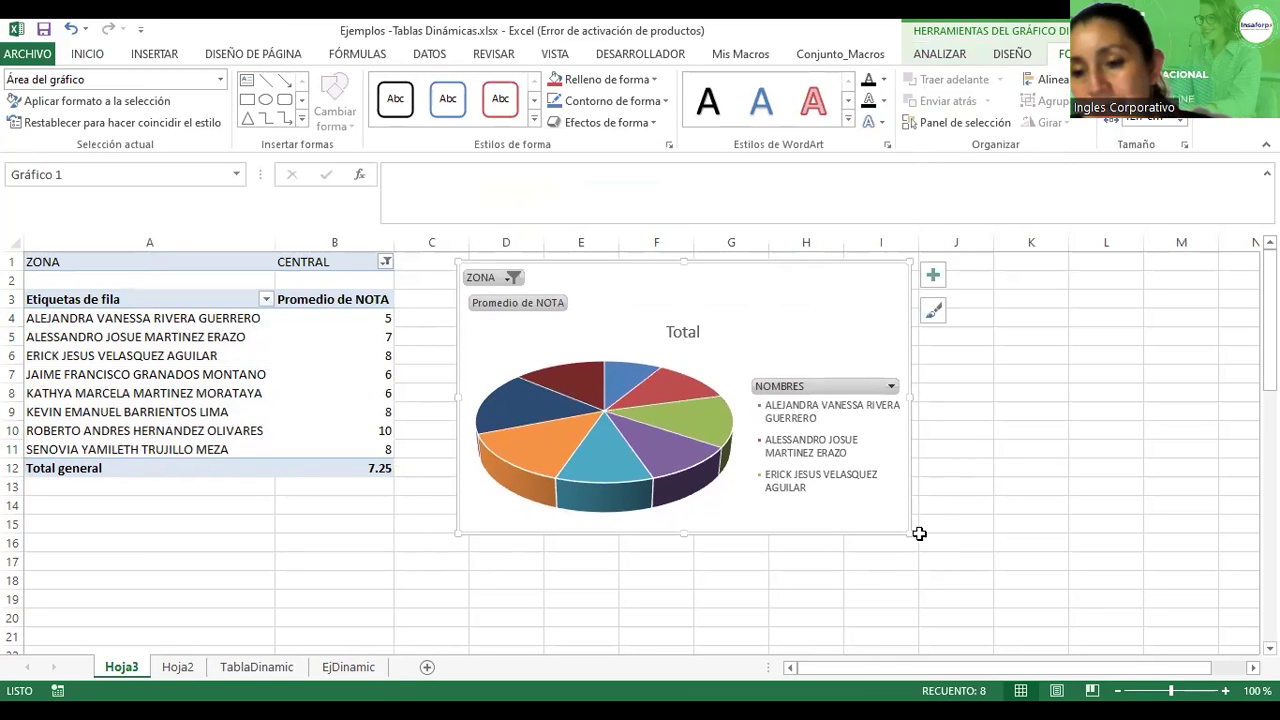
left_click_drag(910, 533, 983, 572)
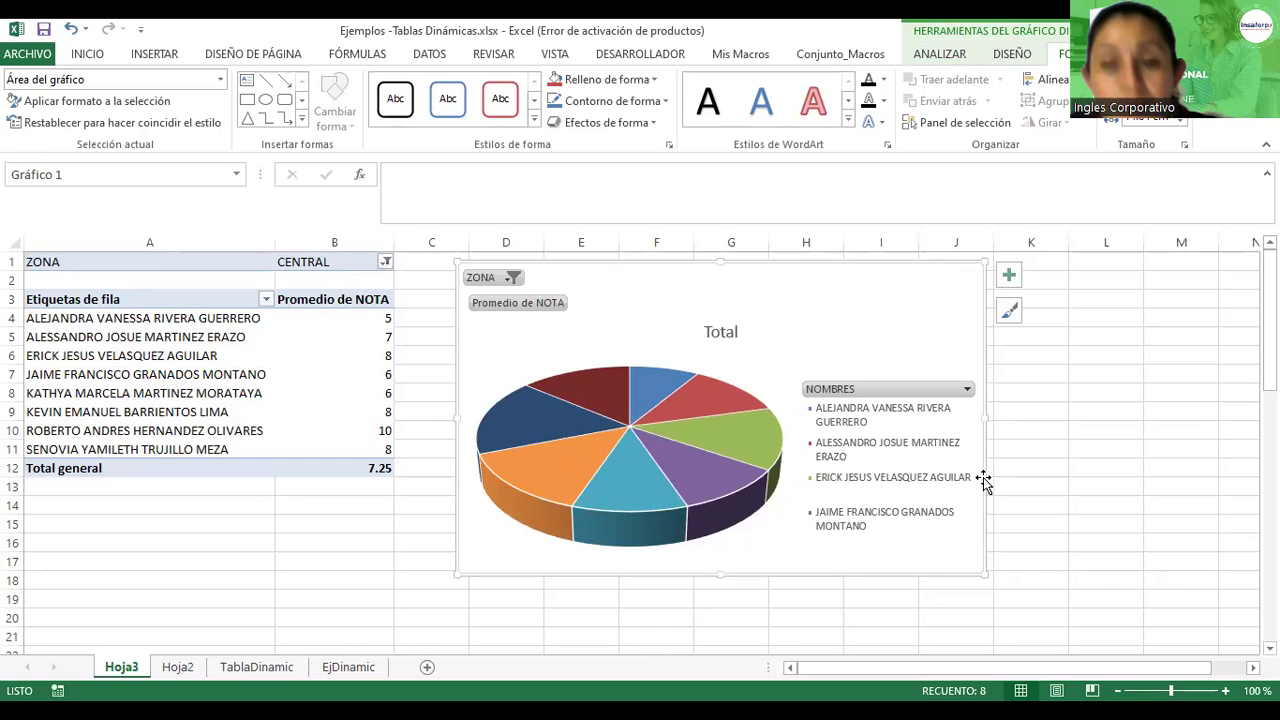
Filter the pivot chart by ZONA to show only OCCIDENTAL
left_click(513, 278)
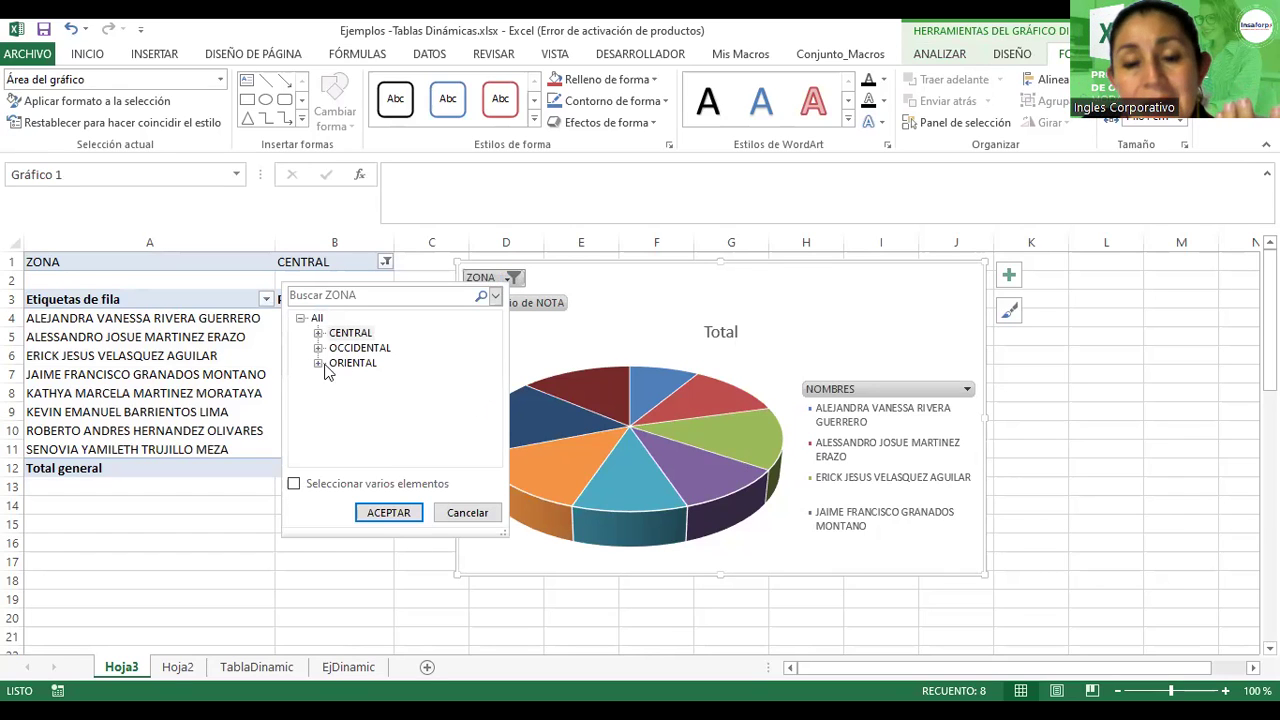
left_click(320, 333)
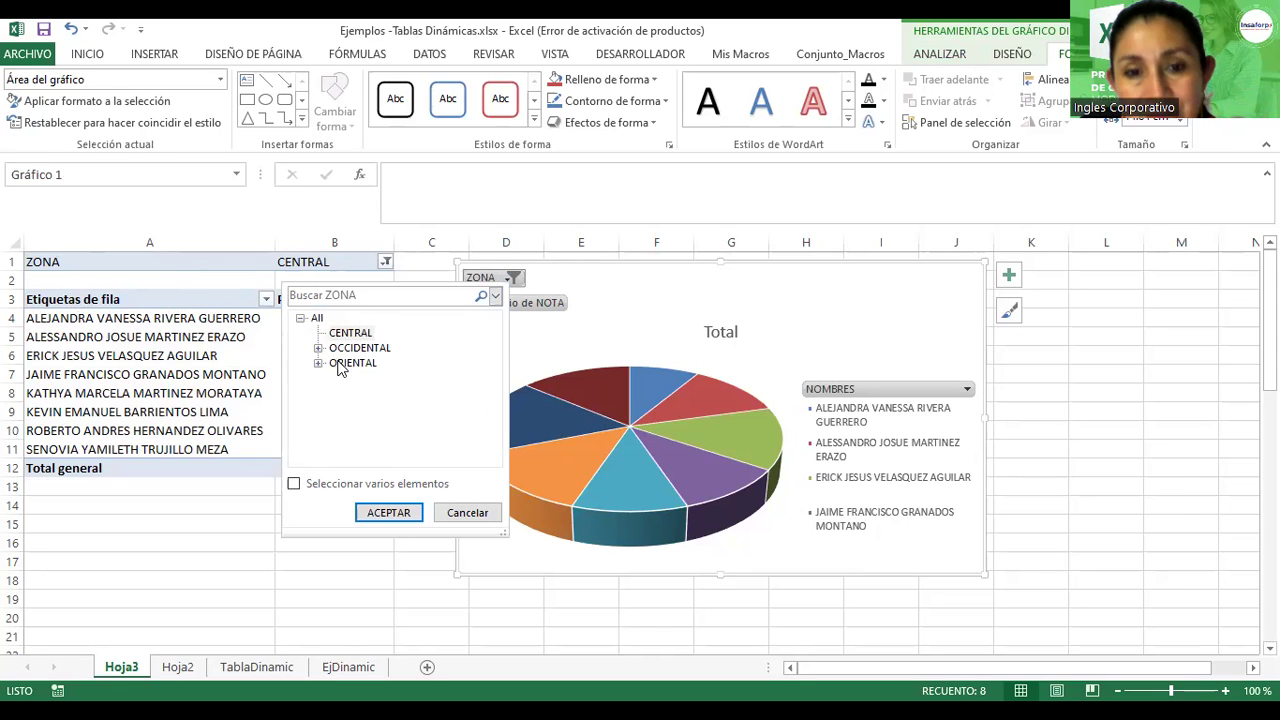
left_click(335, 334)
left_click(347, 349)
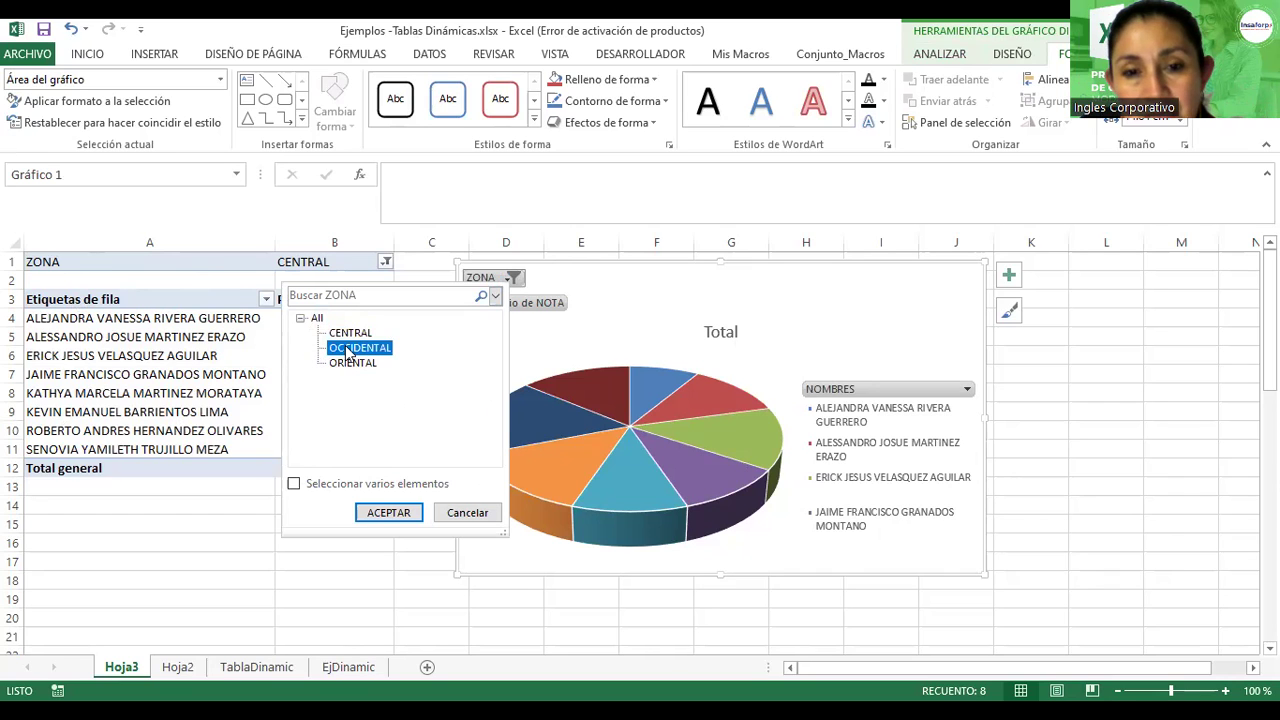
left_click(388, 516)
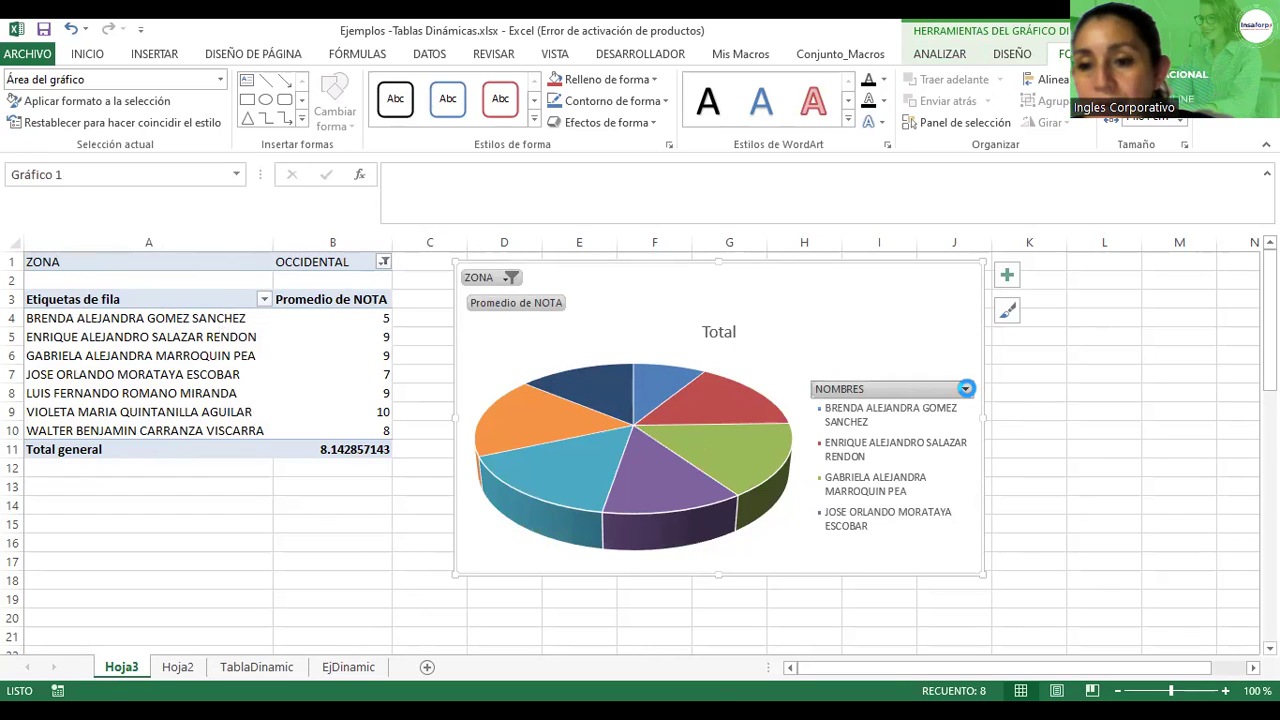
Examine the sorting and value filter options of the chart's NOMBRES field and the options available for the chart area
left_click(966, 389)
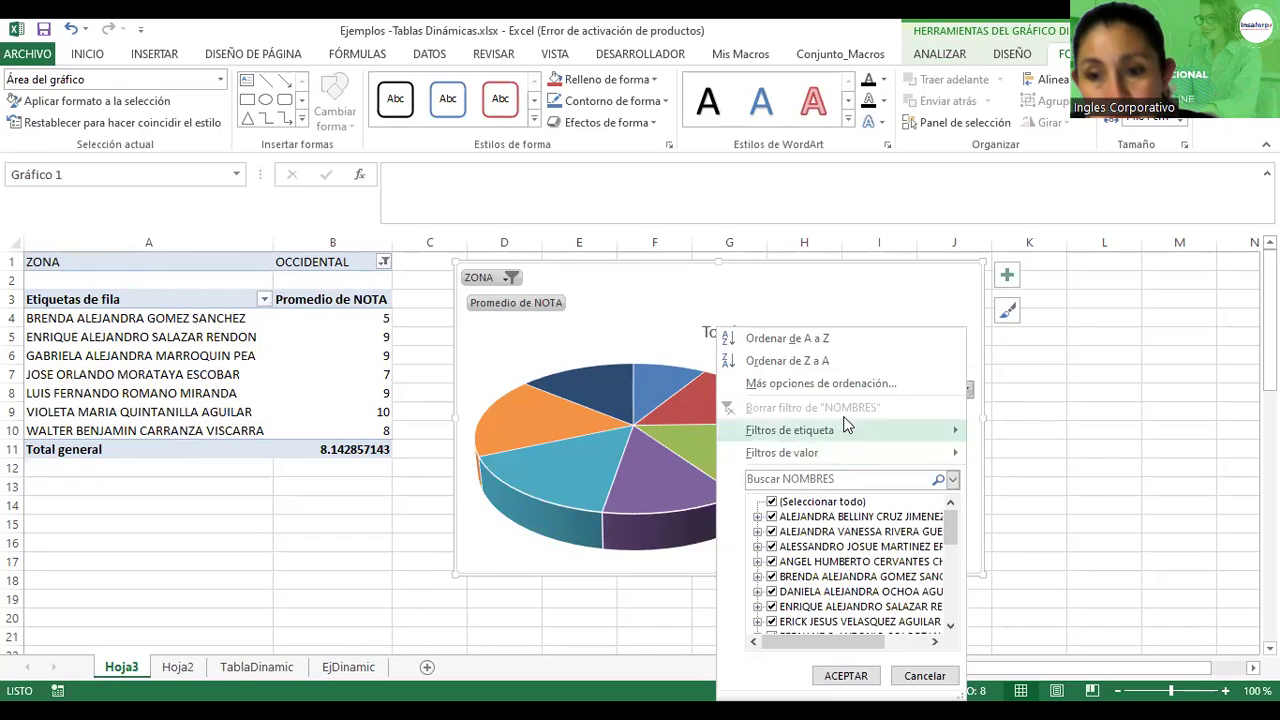
mouse_move(879, 448)
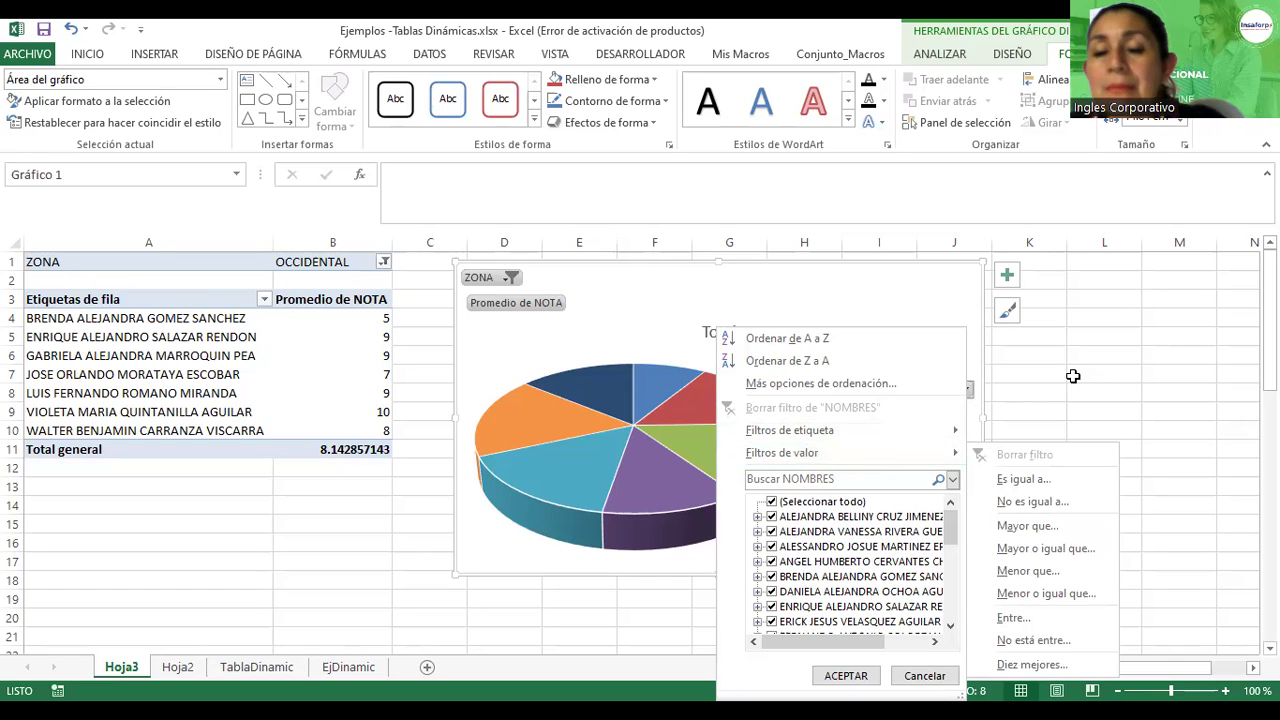
key("Escape")
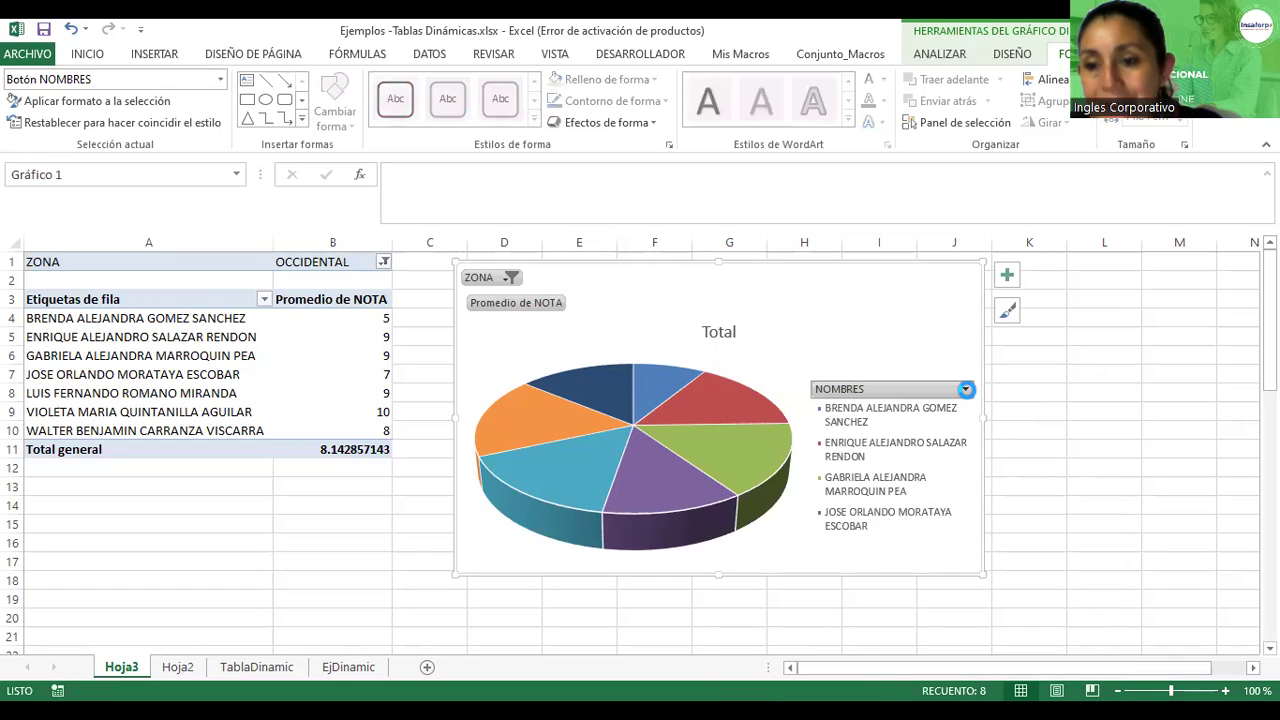
left_click(965, 389)
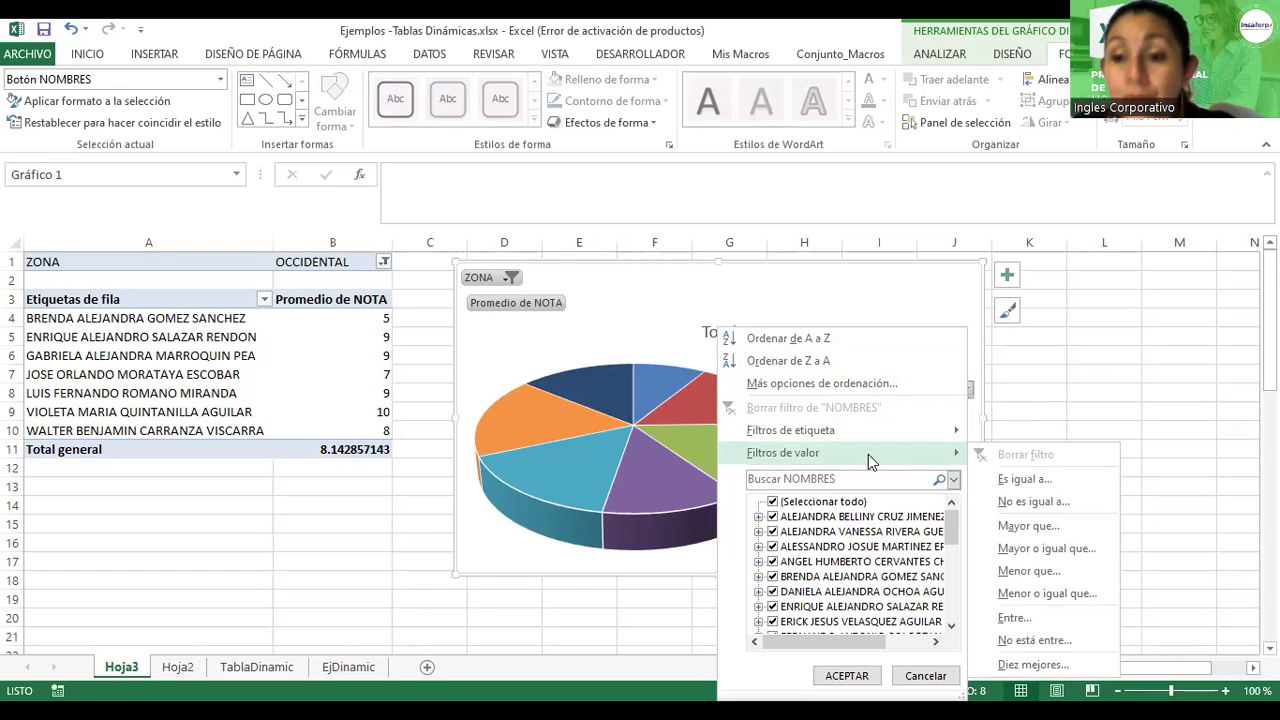
left_click(534, 300)
left_click(534, 300)
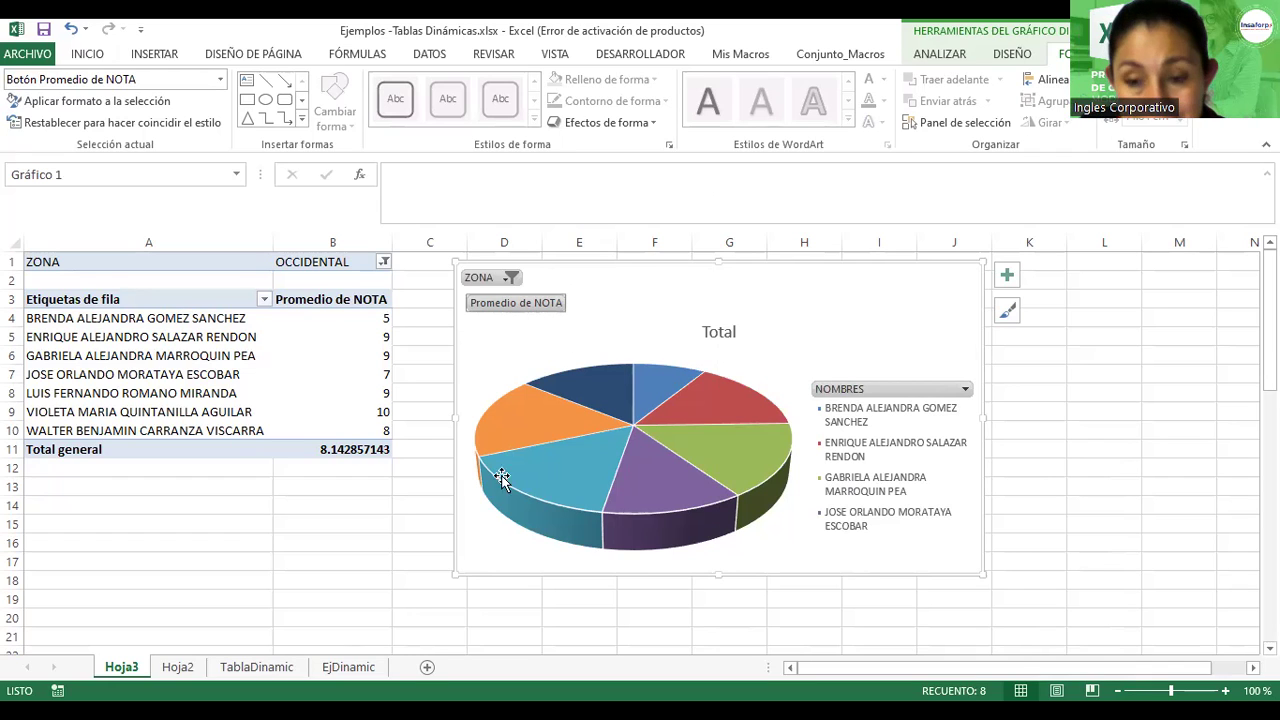
left_click(833, 342)
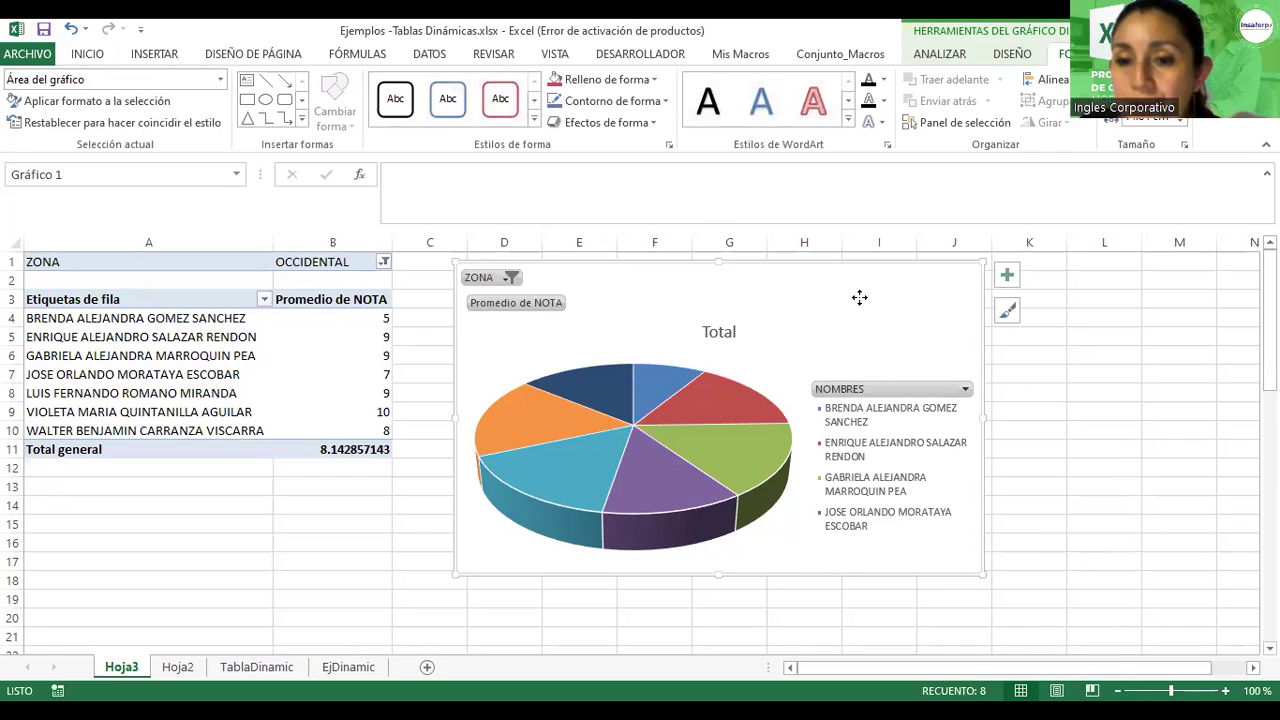
right_click(861, 303)
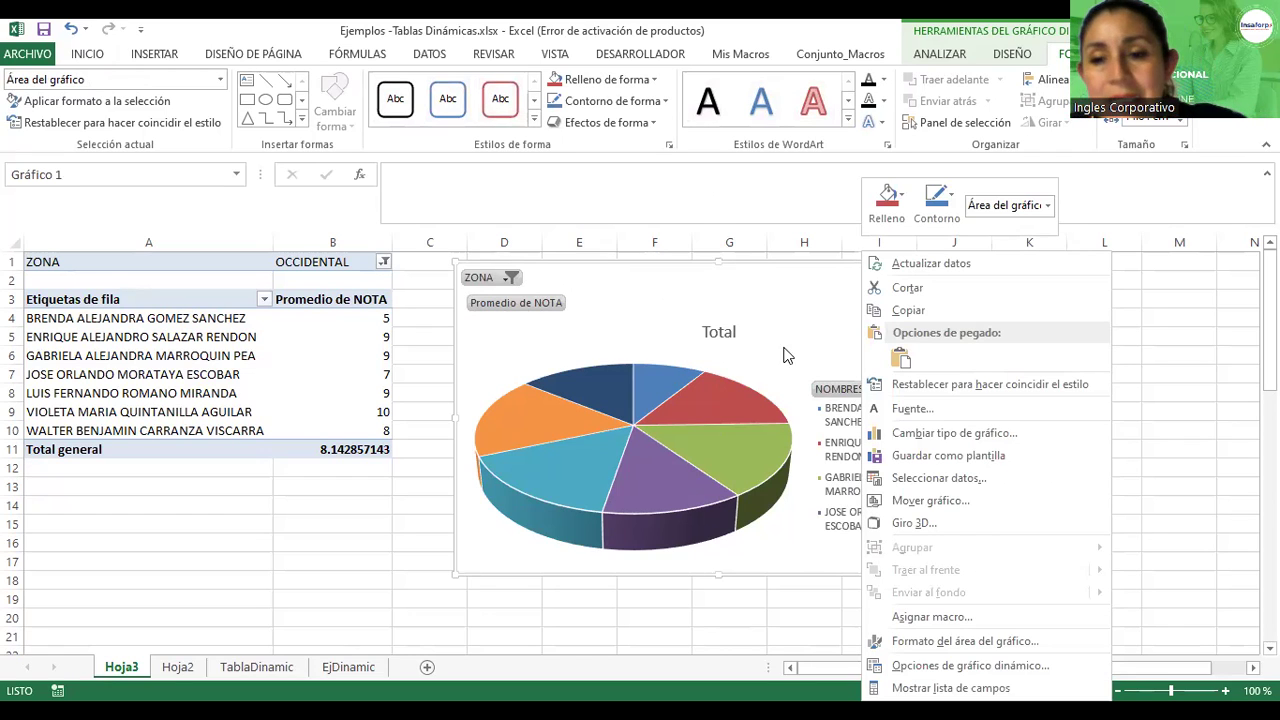
left_click(809, 306)
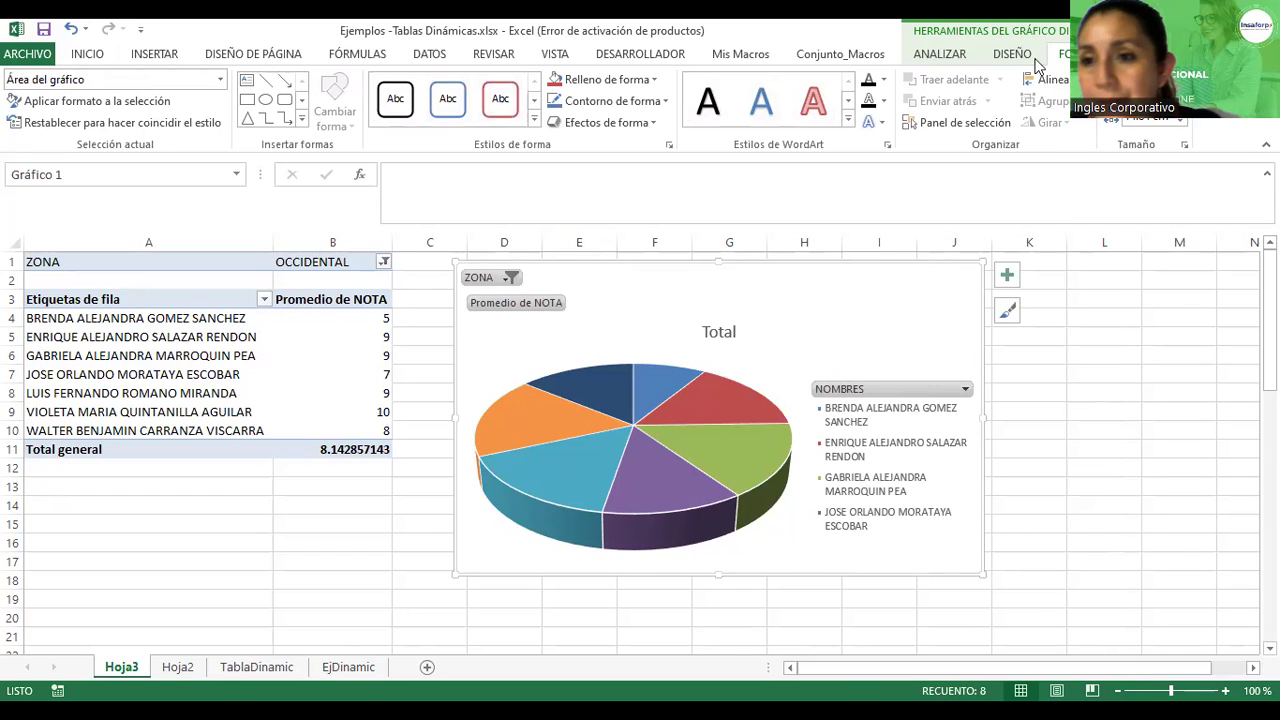
Show the pivot chart's field list and arrange the chart and the list so both fit side by side
left_click(1005, 55)
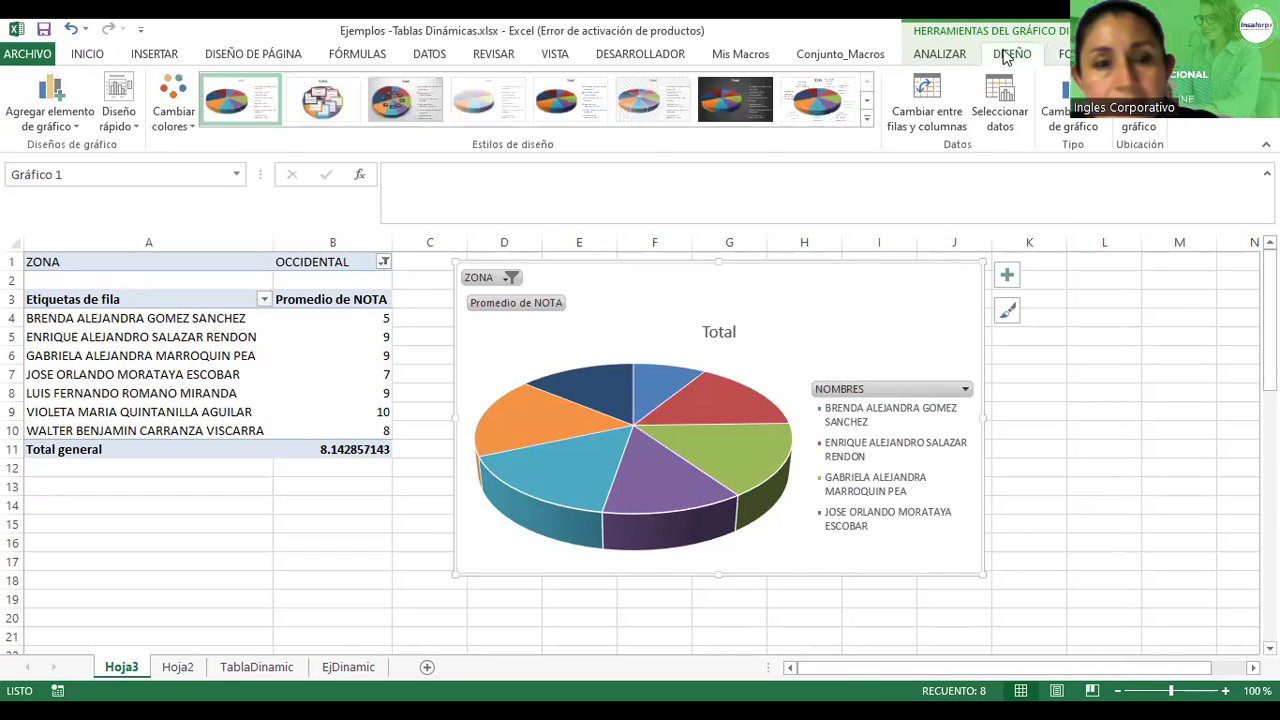
left_click(940, 55)
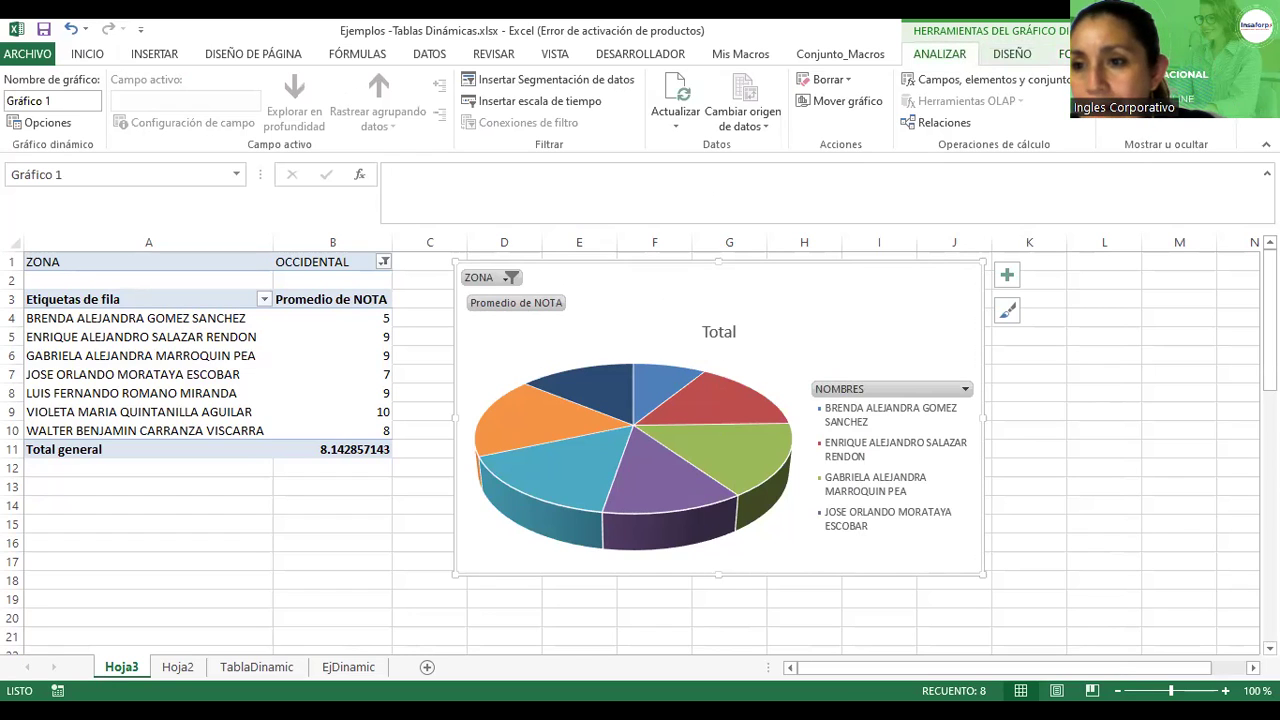
left_click(1120, 100)
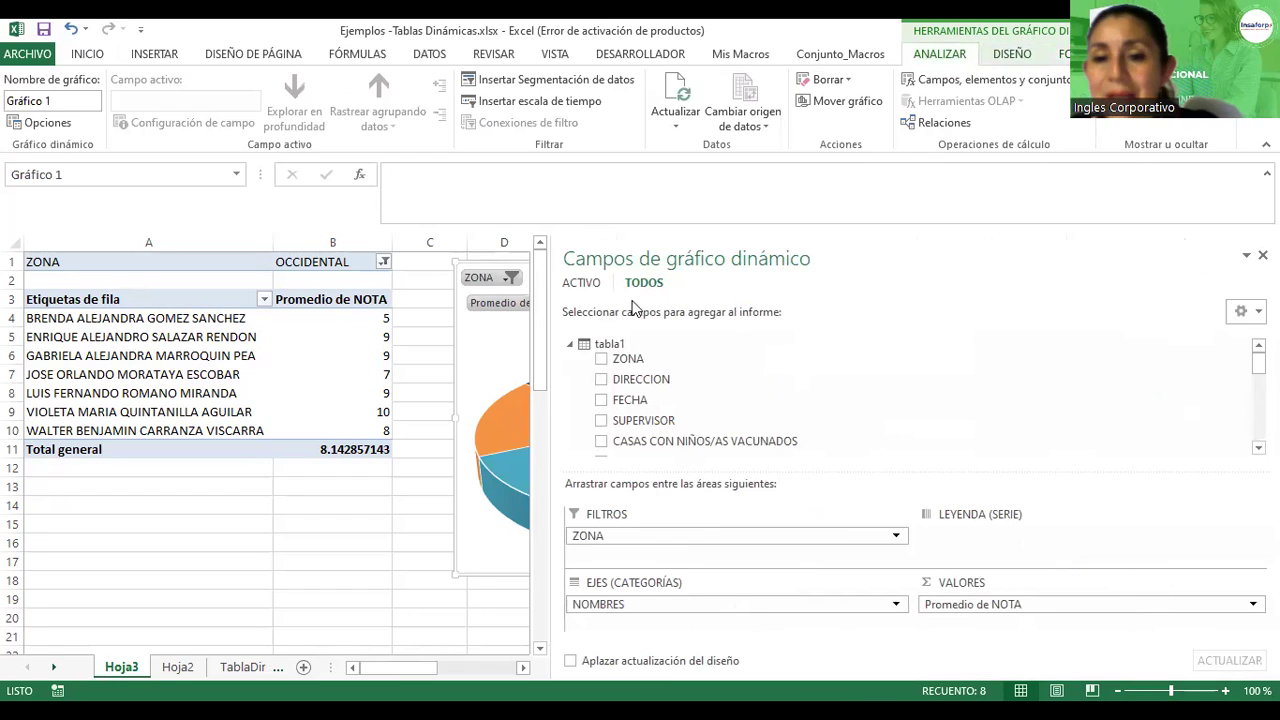
left_click_drag(545, 349, 1023, 343)
left_click_drag(920, 320, 848, 307)
left_click_drag(702, 309, 493, 307)
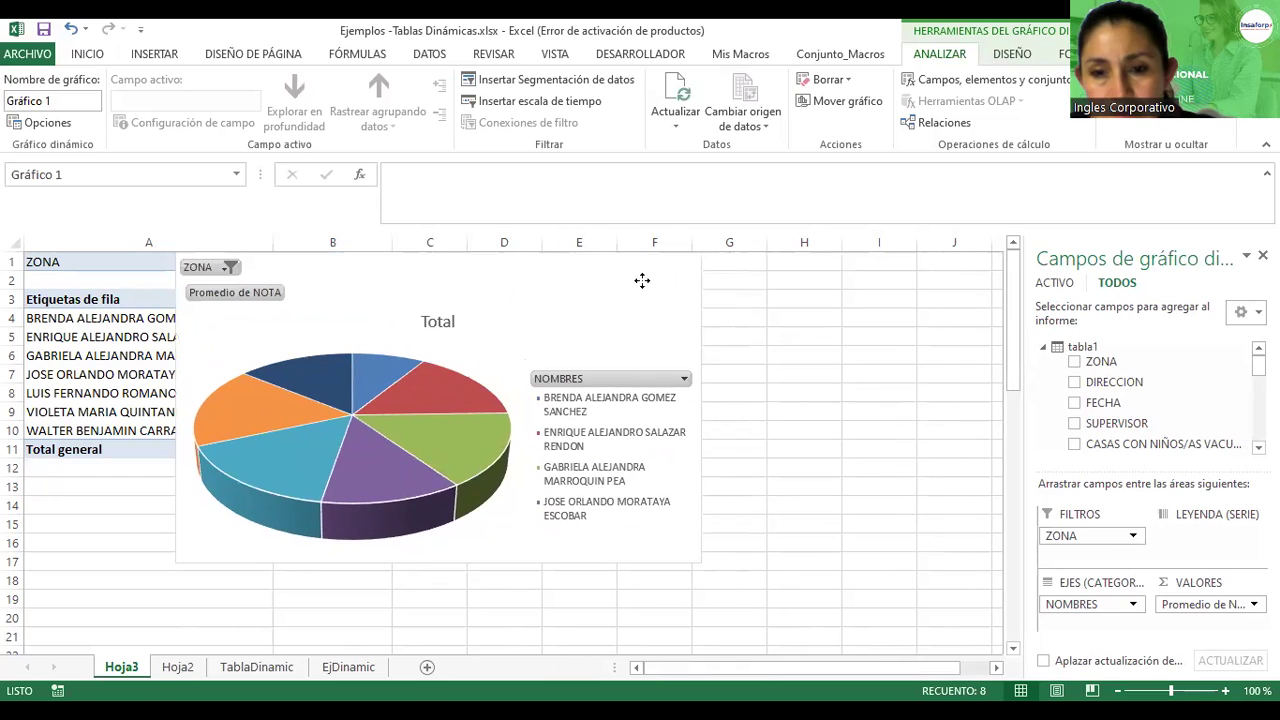
left_click_drag(1032, 340, 817, 346)
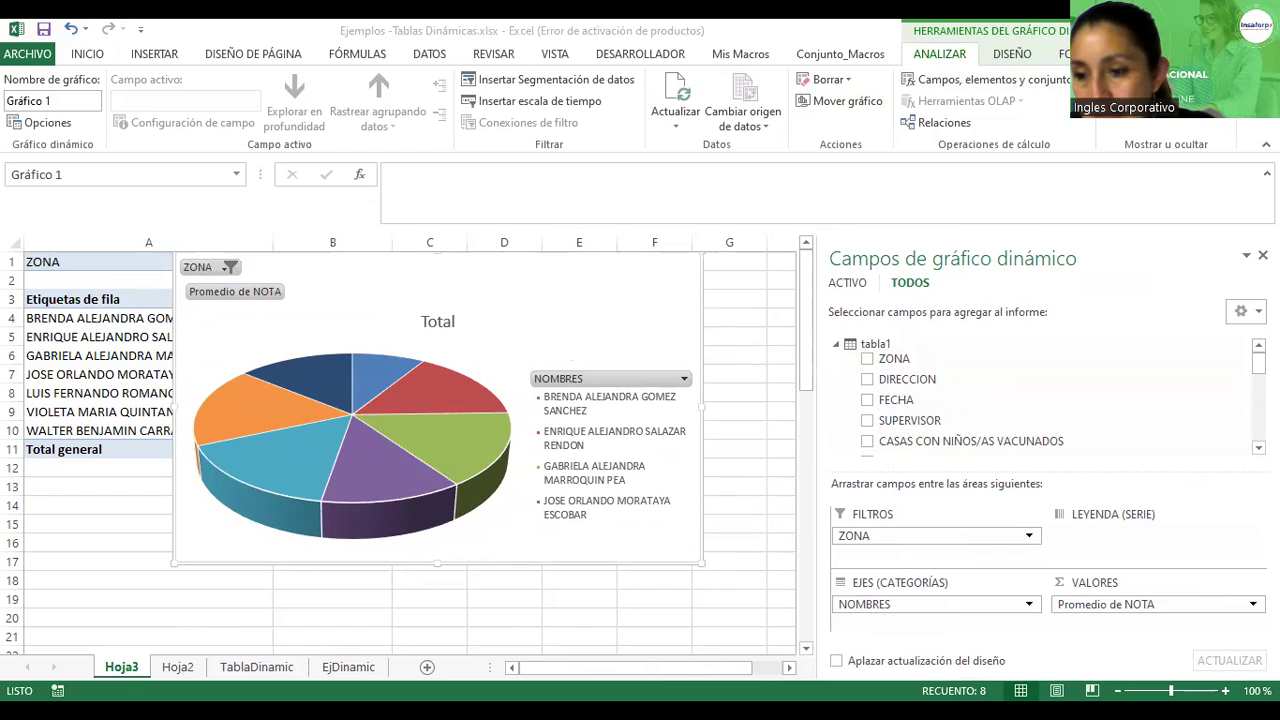
Try to move the Promedio de NOTA value field into the chart's axis (categories) area
left_click(1253, 604)
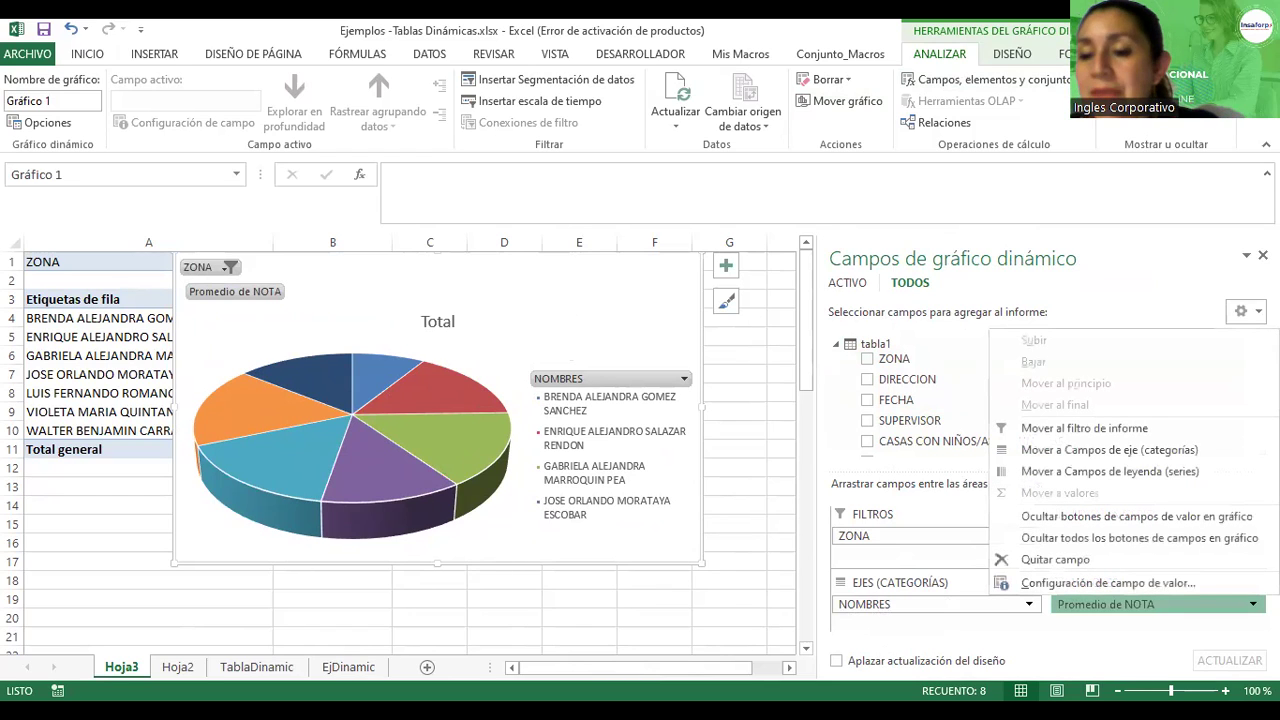
left_click(1210, 600)
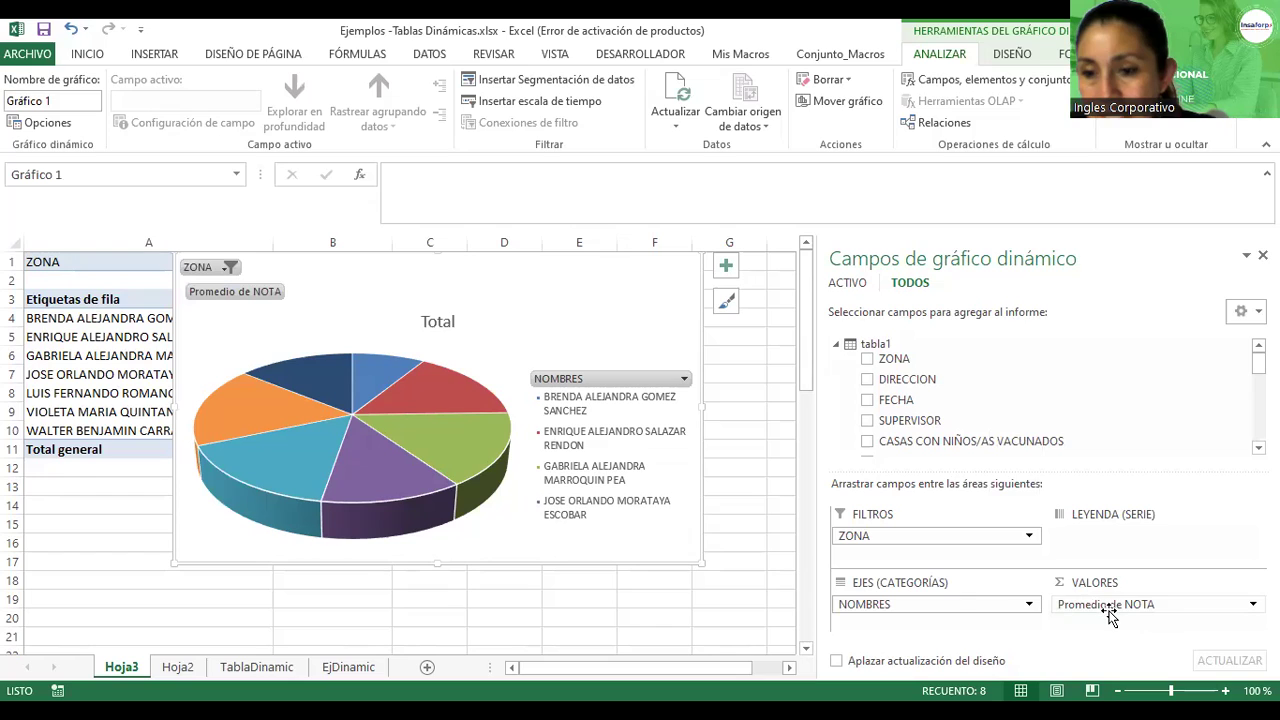
left_click_drag(1104, 613, 930, 643)
left_click_drag(1094, 608, 931, 645)
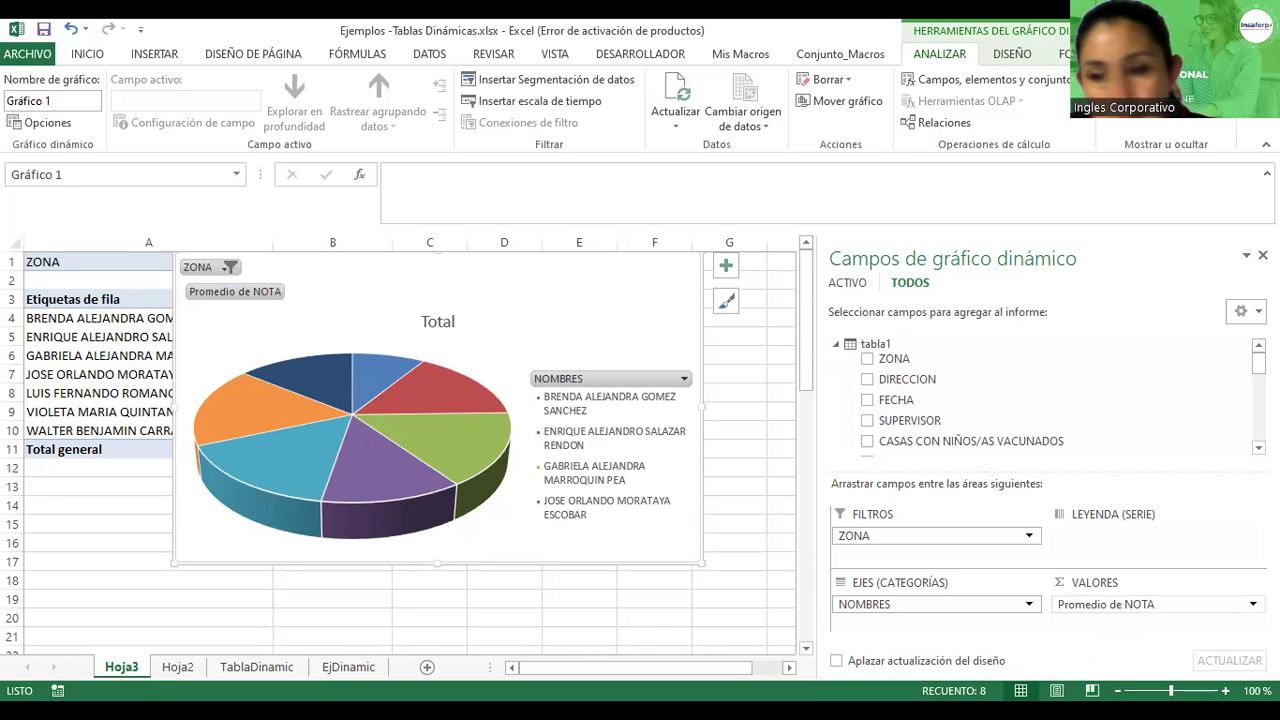
Remove NOTA from the pivot chart and add Puntuación total from Tabla2 as its value field
scroll(985, 401, "down", 3)
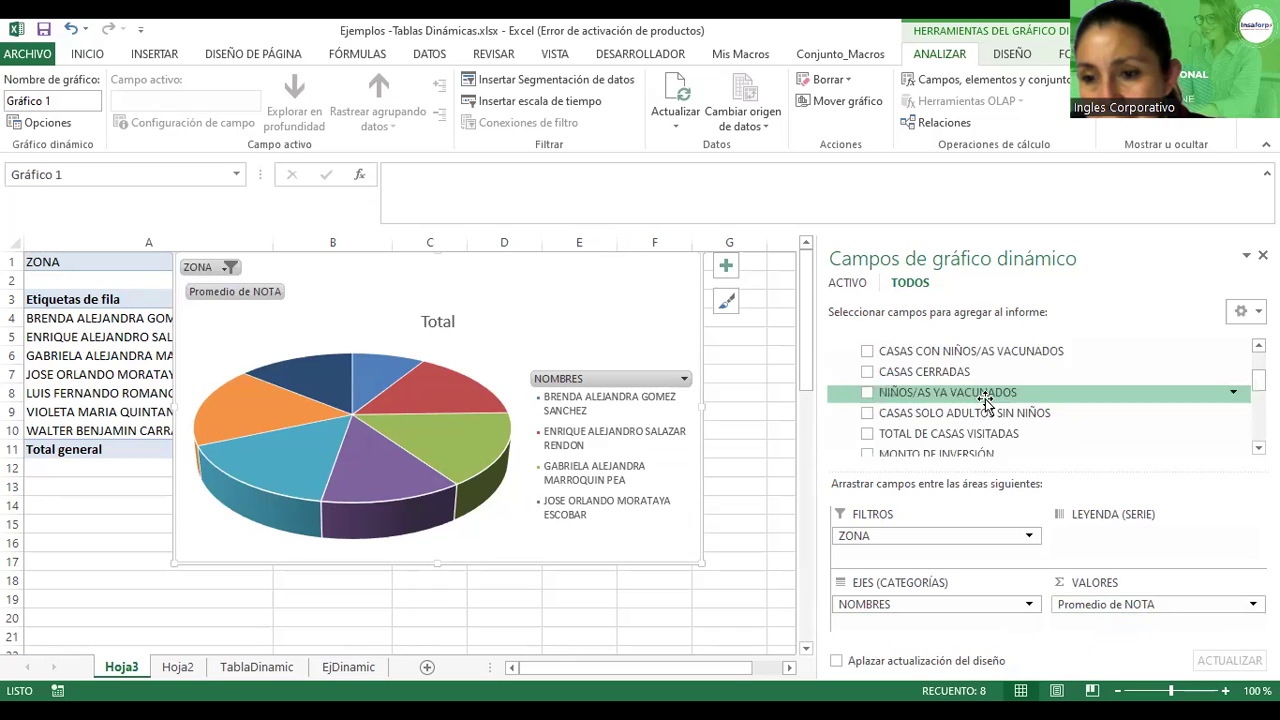
scroll(985, 401, "down", 2)
scroll(985, 401, "up", 1)
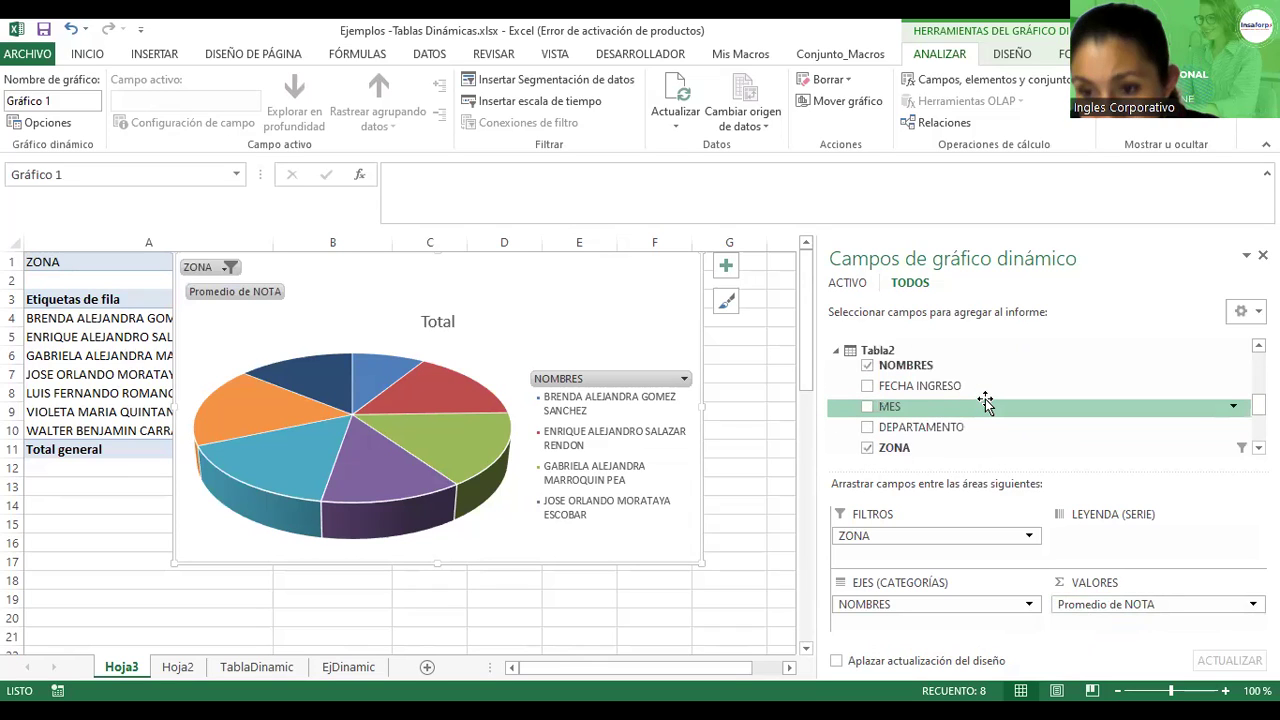
scroll(985, 401, "down", 2)
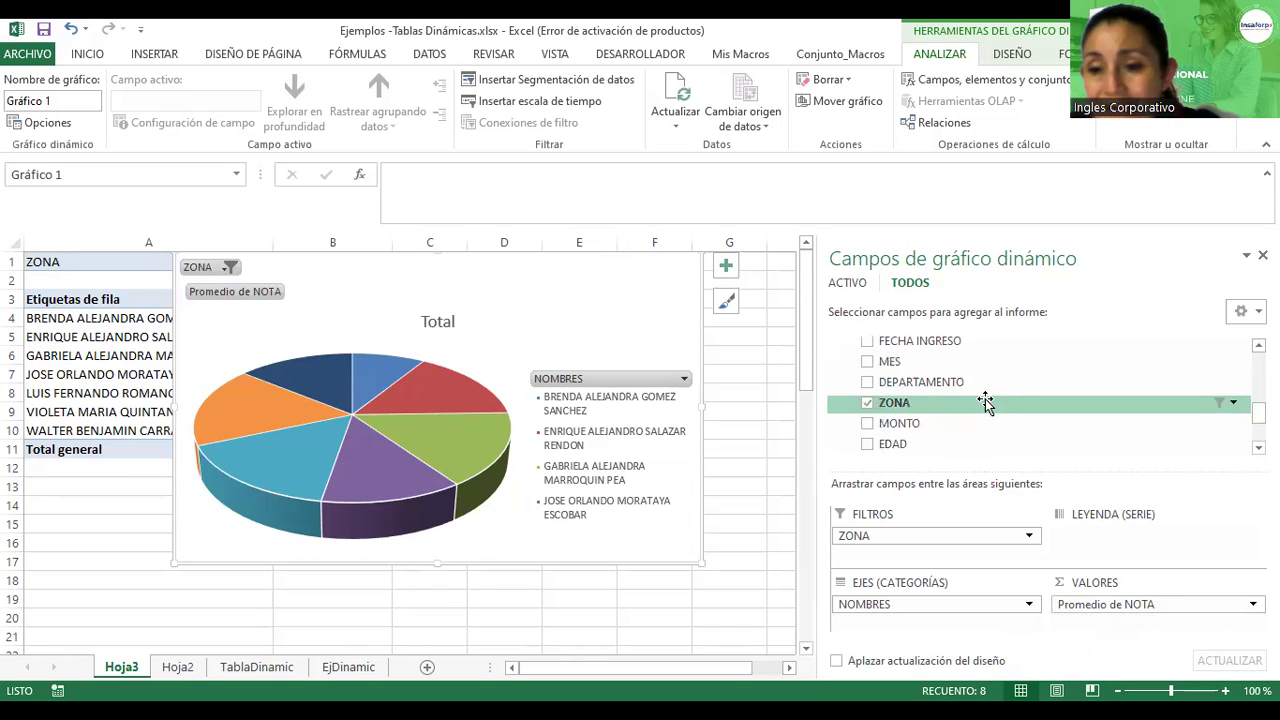
scroll(985, 401, "down", 2)
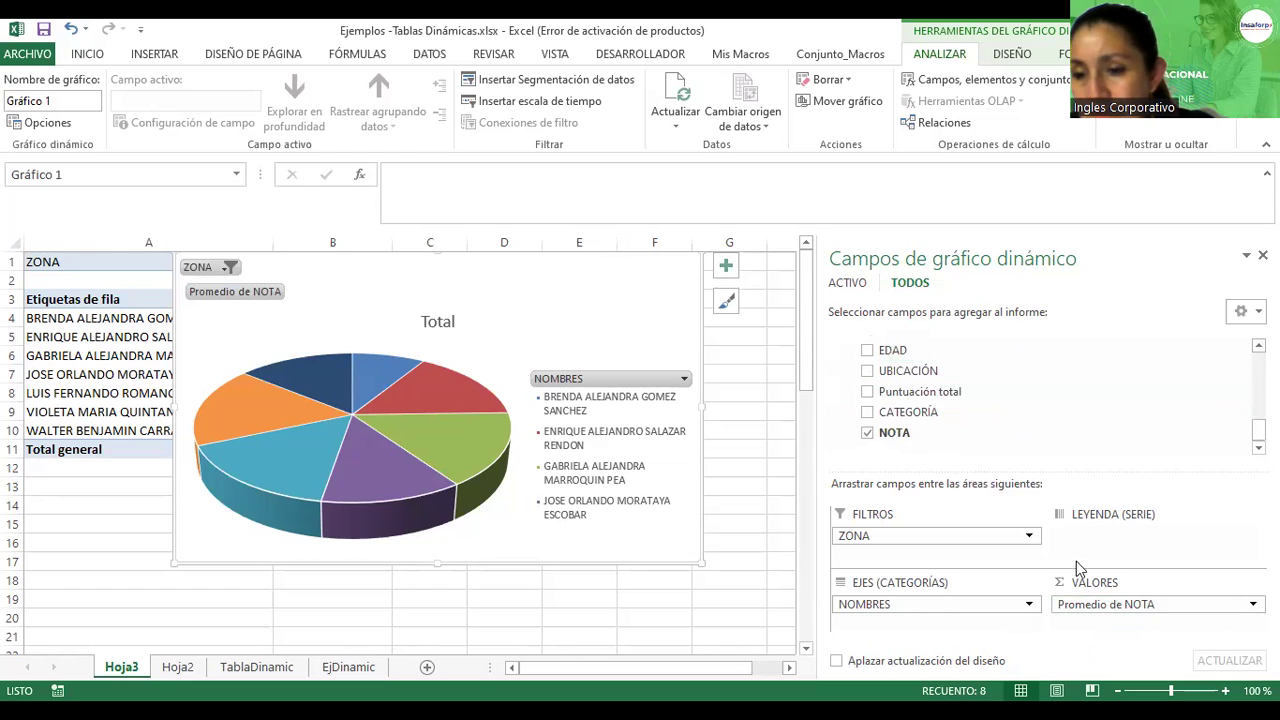
mouse_move(1097, 612)
left_mouse_down()
mouse_move(1100, 585)
mouse_move(1100, 606)
left_mouse_up()
double_click(864, 437)
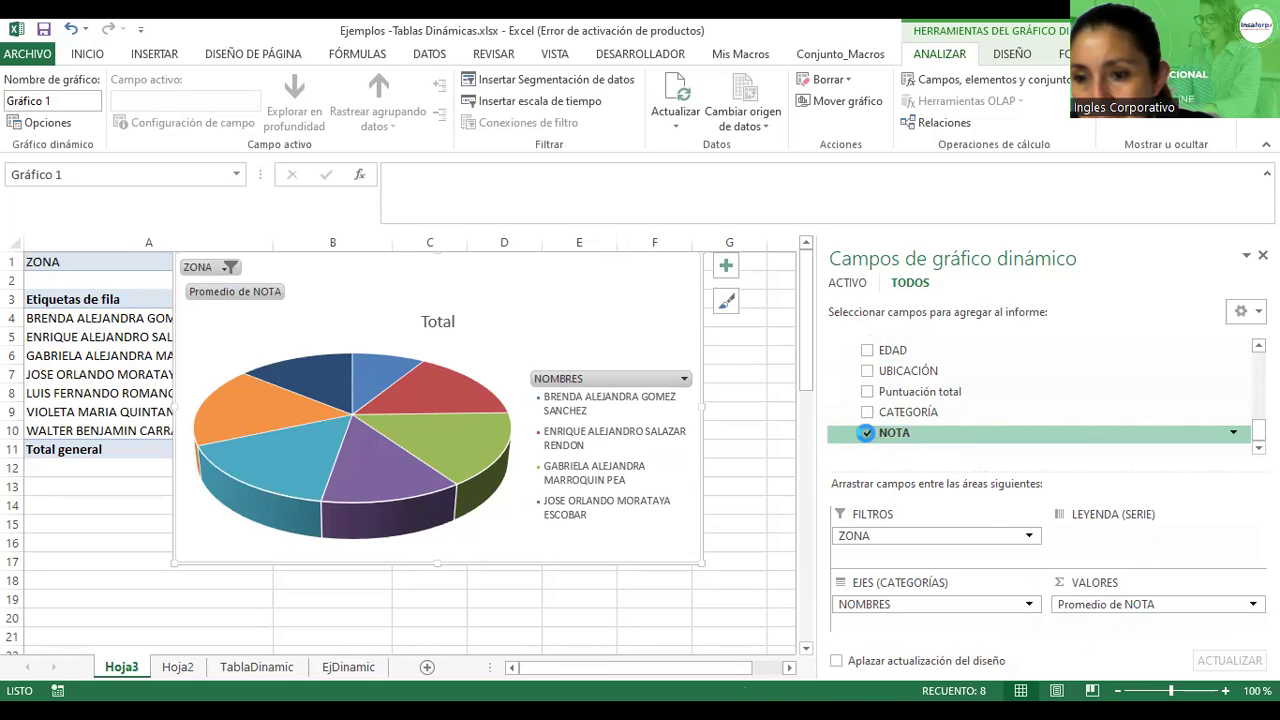
left_click(867, 392)
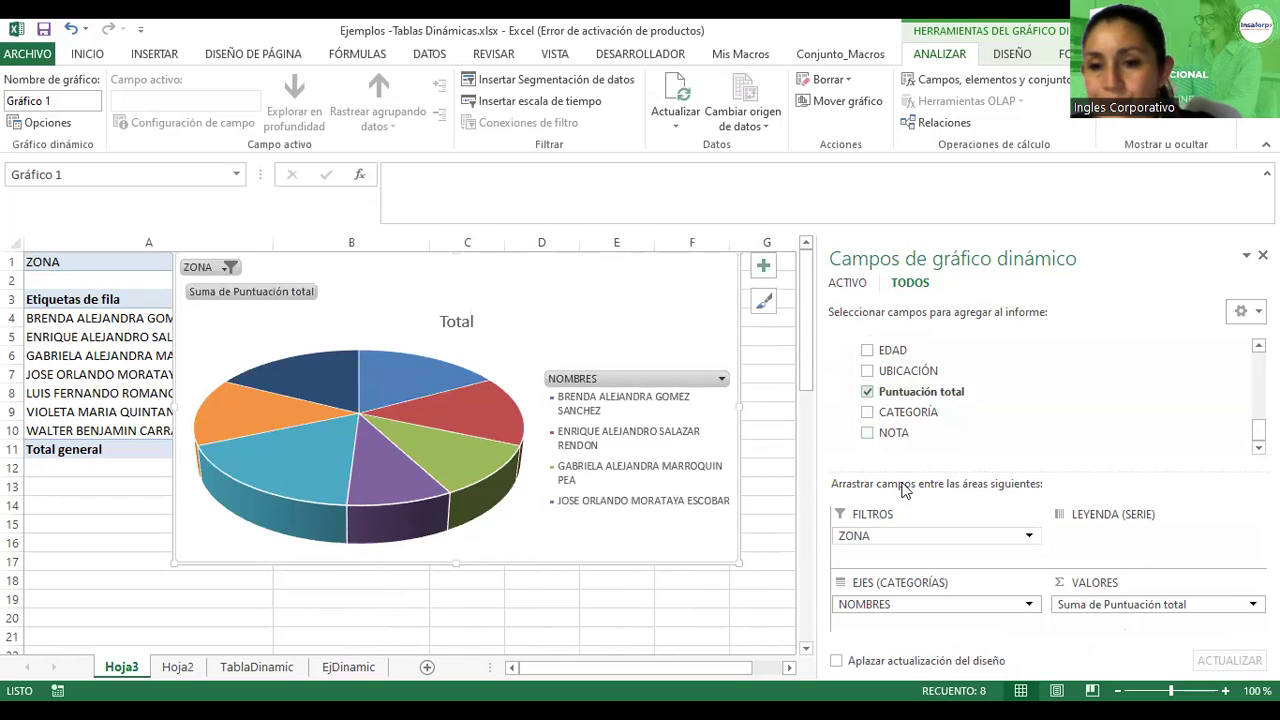
Add NOTA back to the pivot chart, place it in the axis (categories) area under NOMBRES, and check its field options
left_click(867, 434)
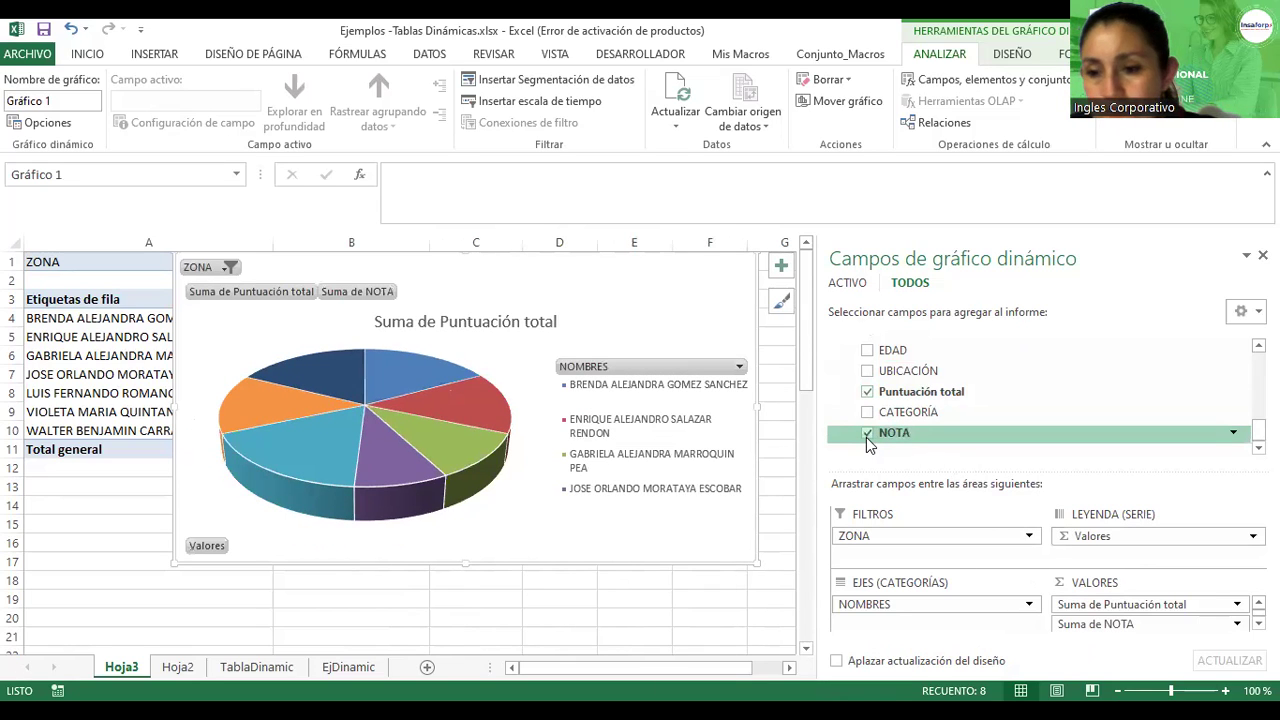
left_click_drag(1090, 623, 892, 628)
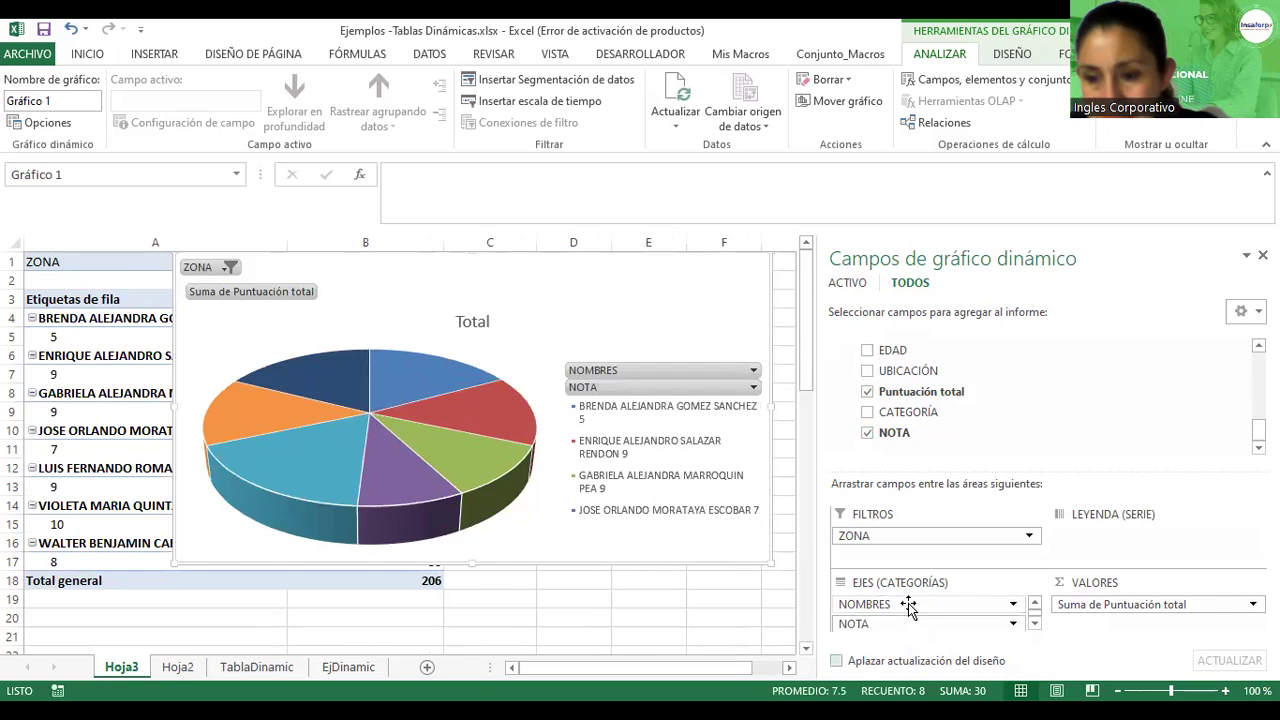
left_click(1013, 622)
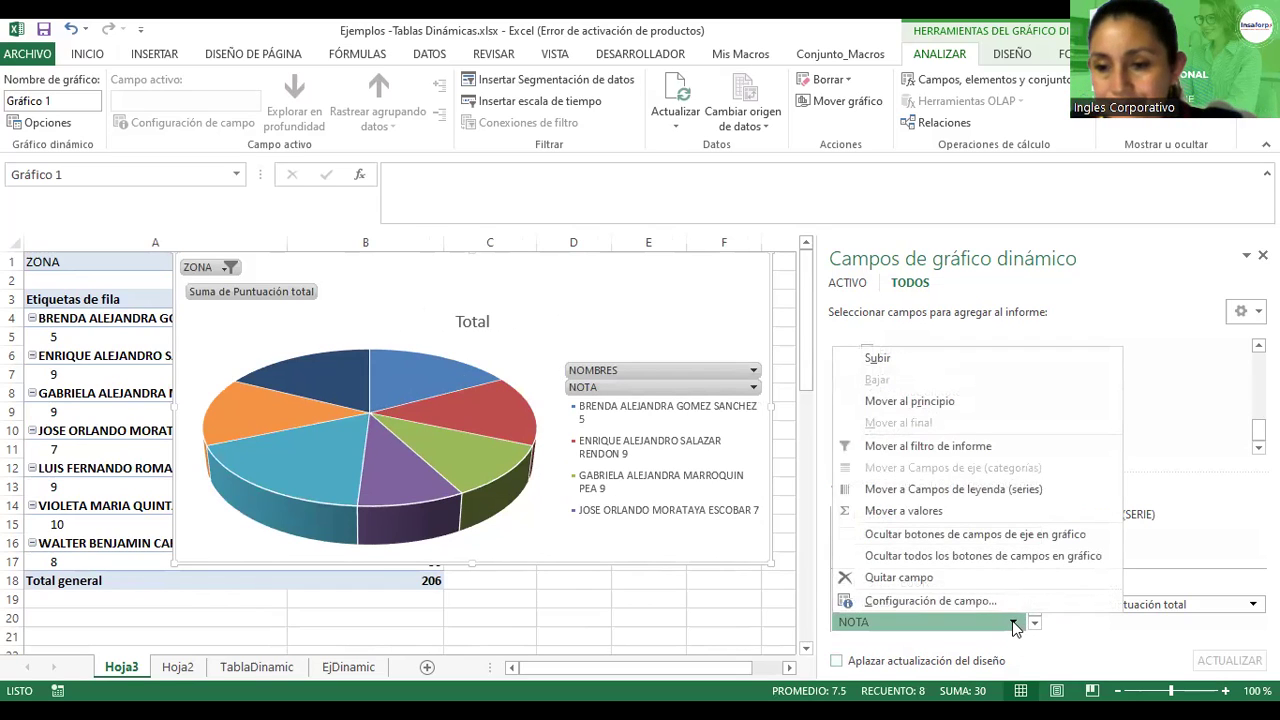
left_click(1013, 622)
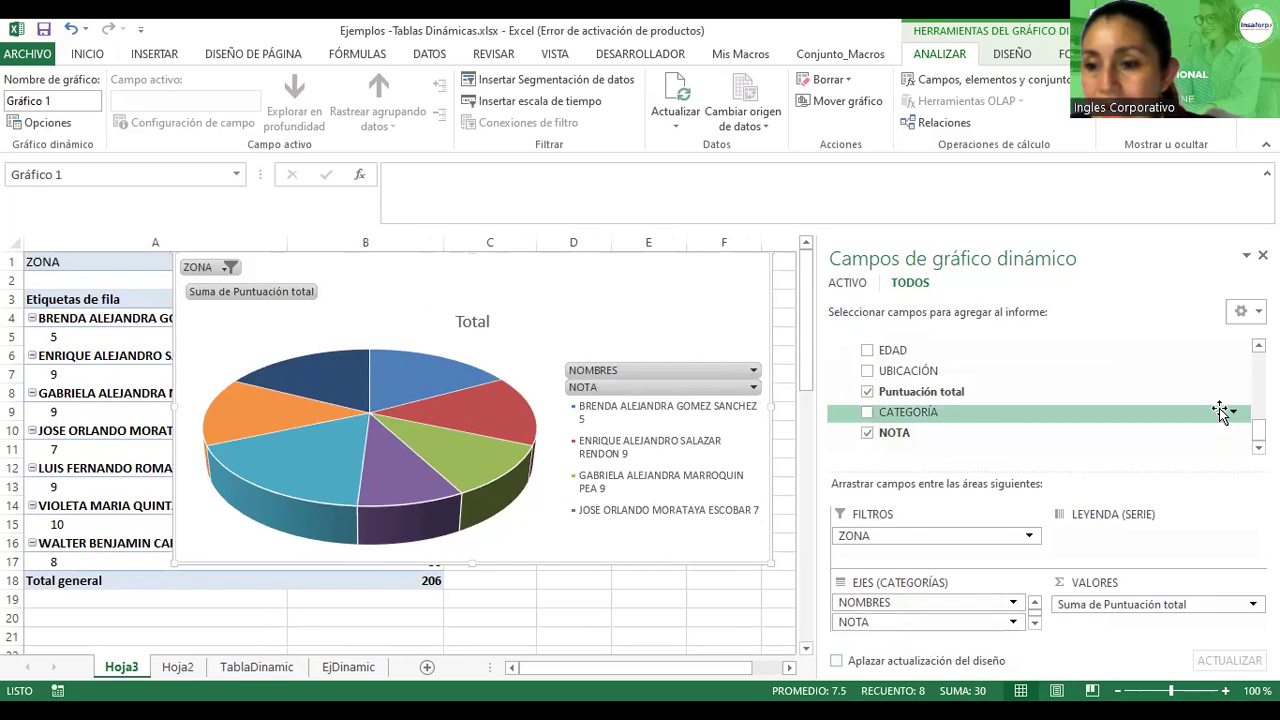
Apply a value filter to NOTA that keeps items whose Suma de Puntuación total is greater than or equal to 8
right_click(916, 433)
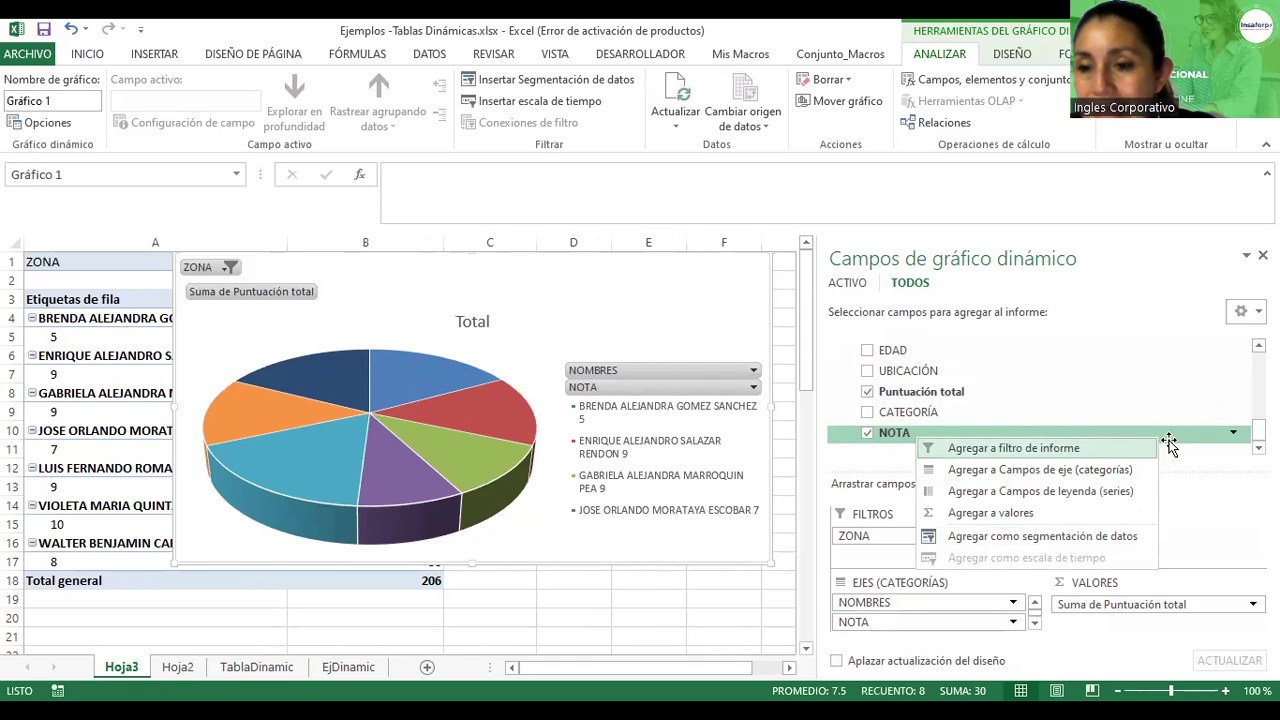
left_click(1231, 438)
left_click(1231, 437)
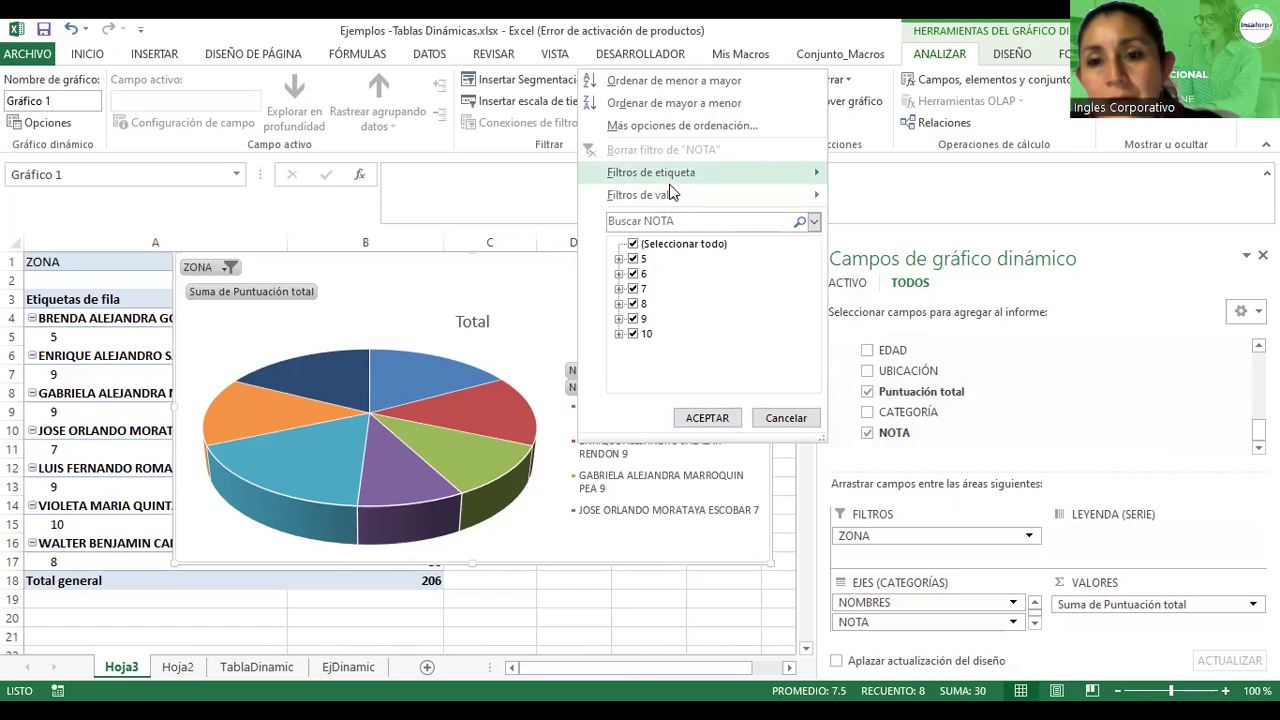
mouse_move(672, 195)
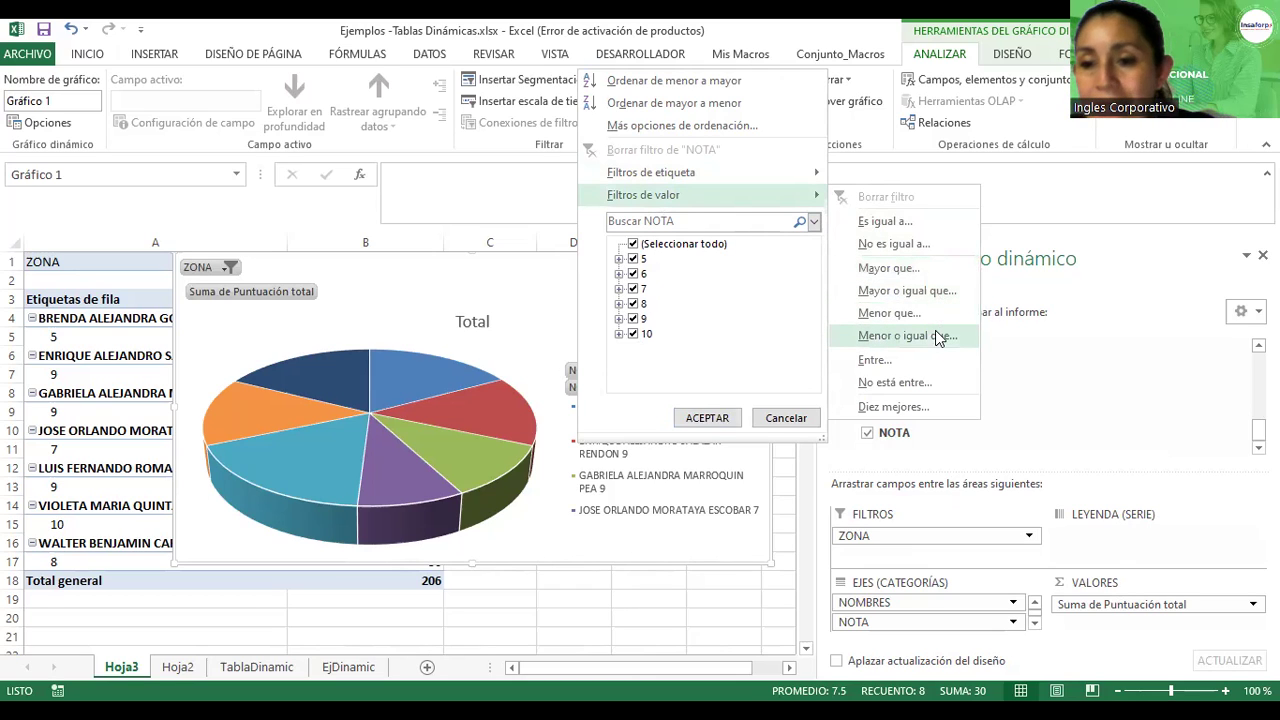
left_click(870, 290)
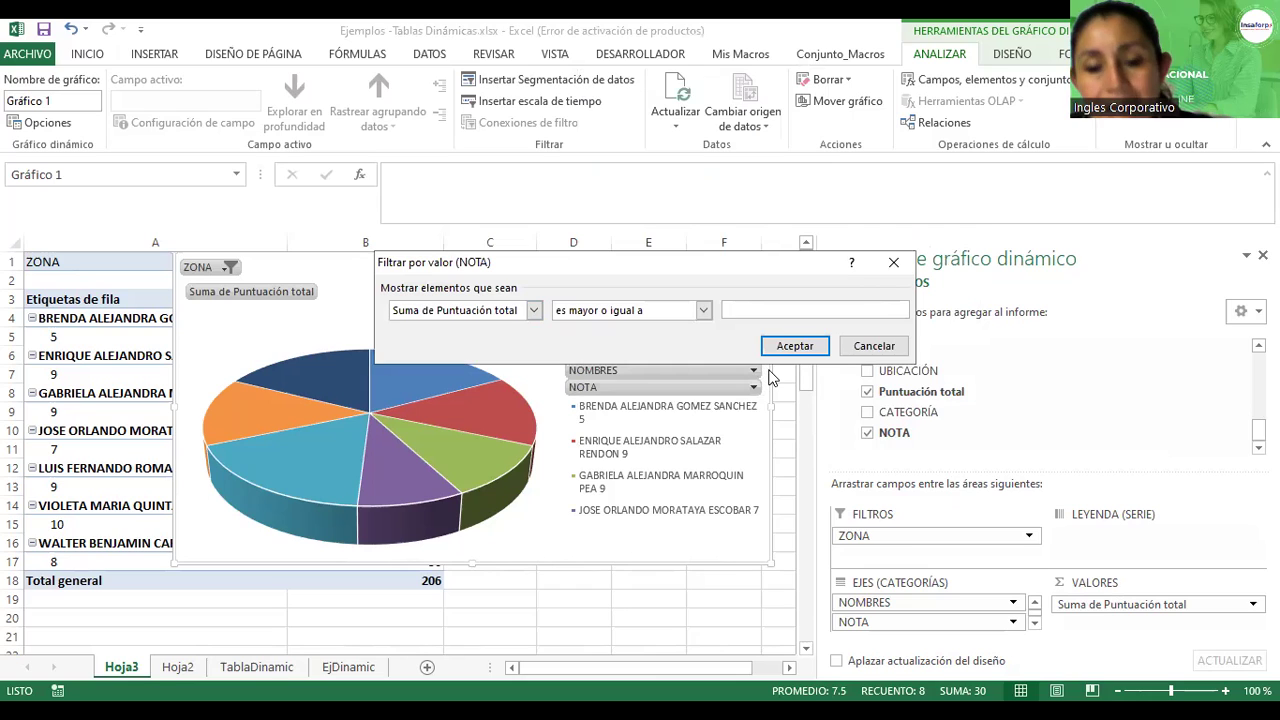
type("8")
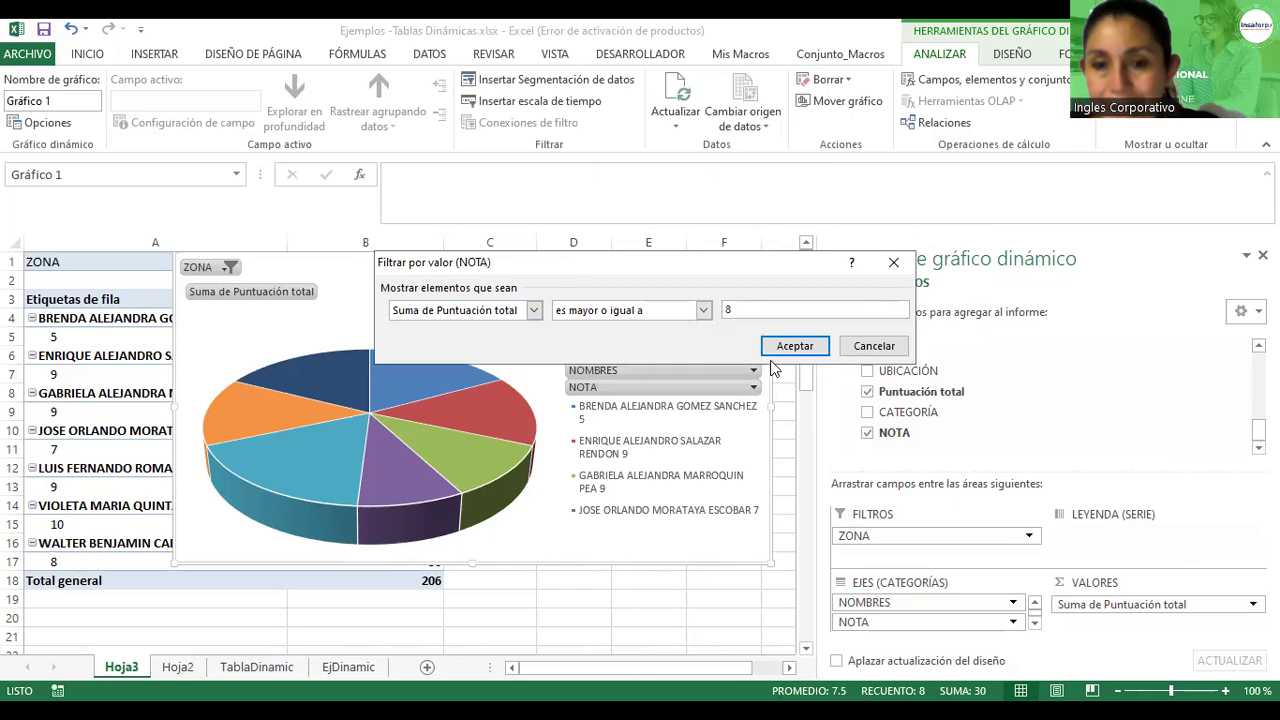
left_click(787, 349)
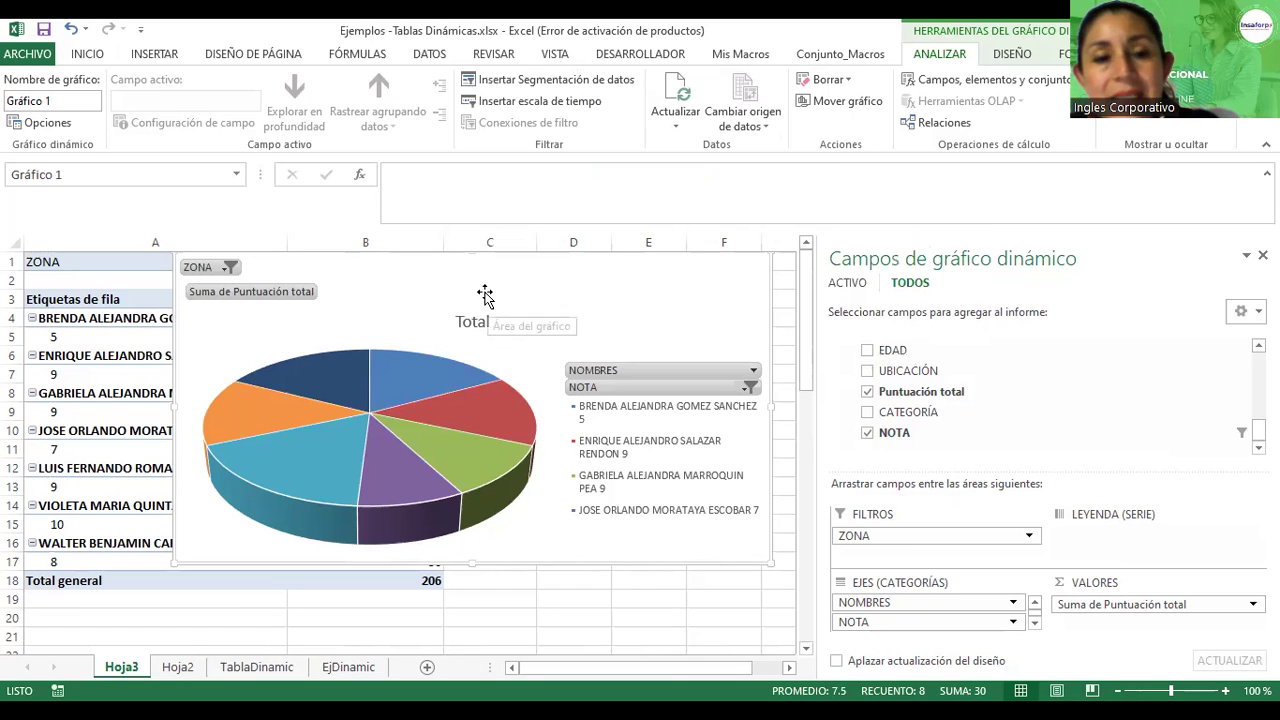
Shift the pie chart slightly over the pivot table and widen it so the legend entries fit on single lines
mouse_move(496, 279)
left_mouse_down()
mouse_move(514, 266)
mouse_move(571, 277)
mouse_move(464, 265)
left_mouse_up()
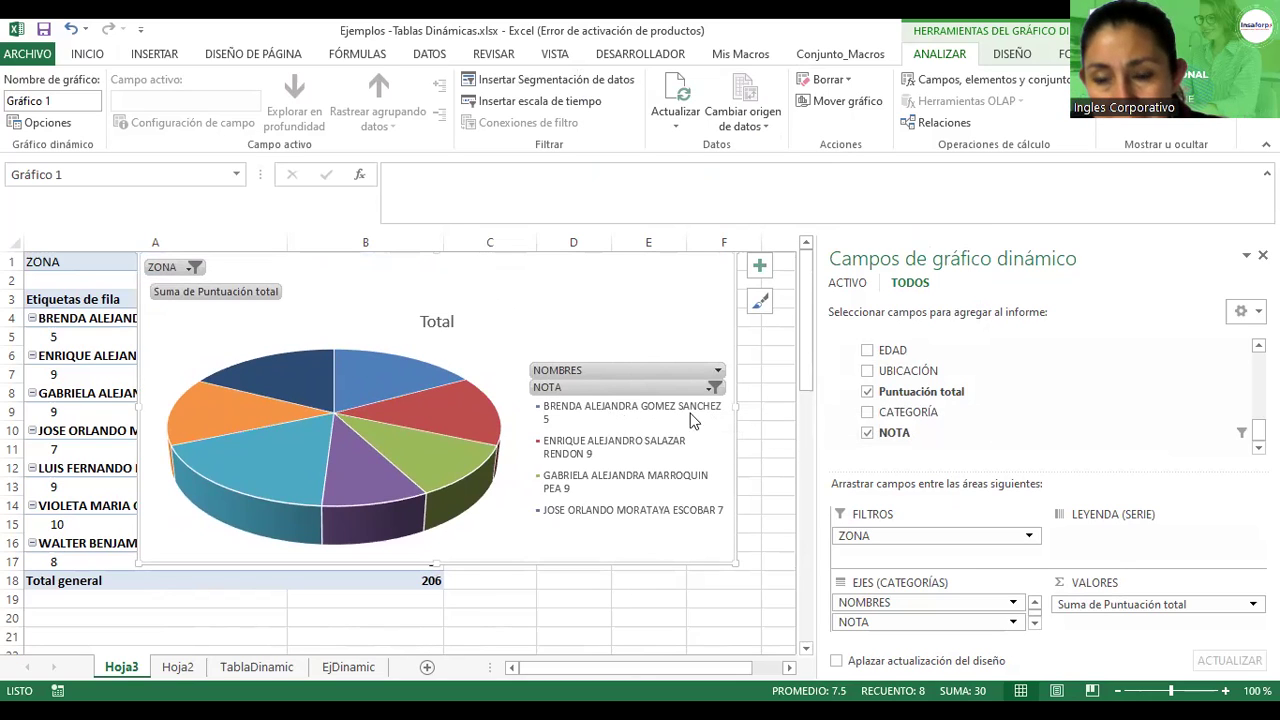
left_click_drag(737, 405, 784, 405)
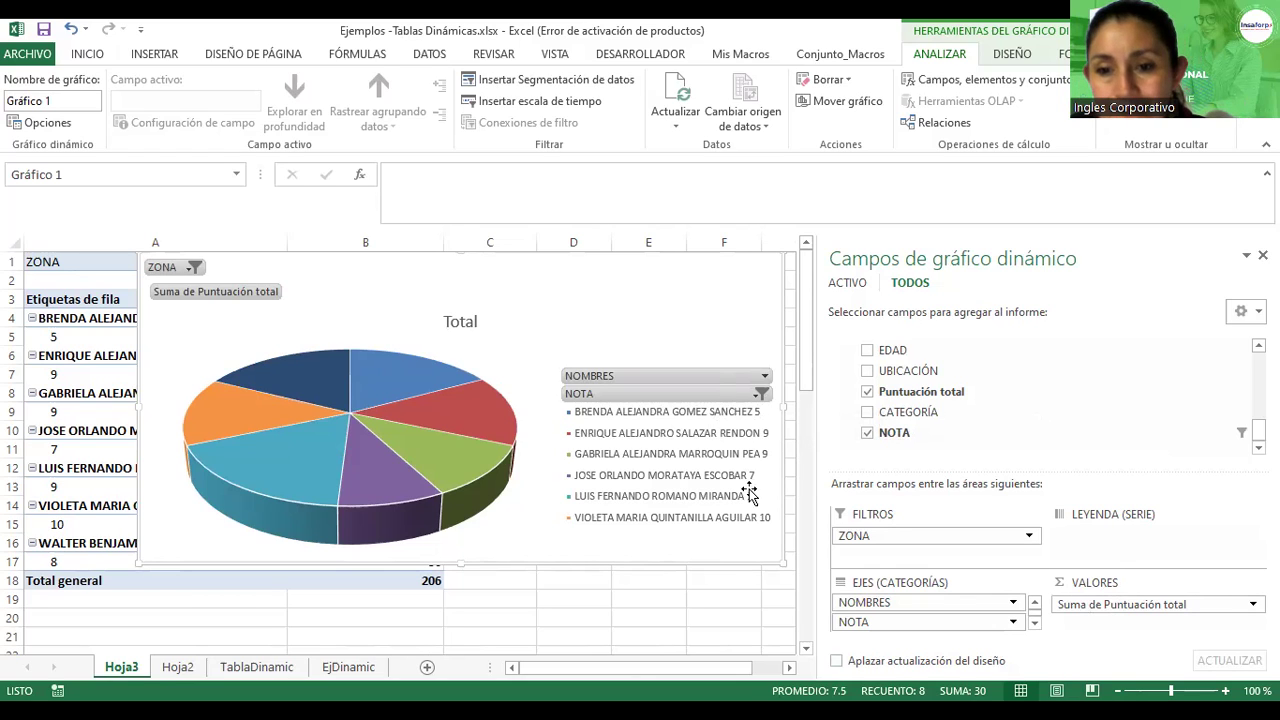
Review the condition of the NOTA value filter and the filter options of the Puntuación total field
left_click(756, 395)
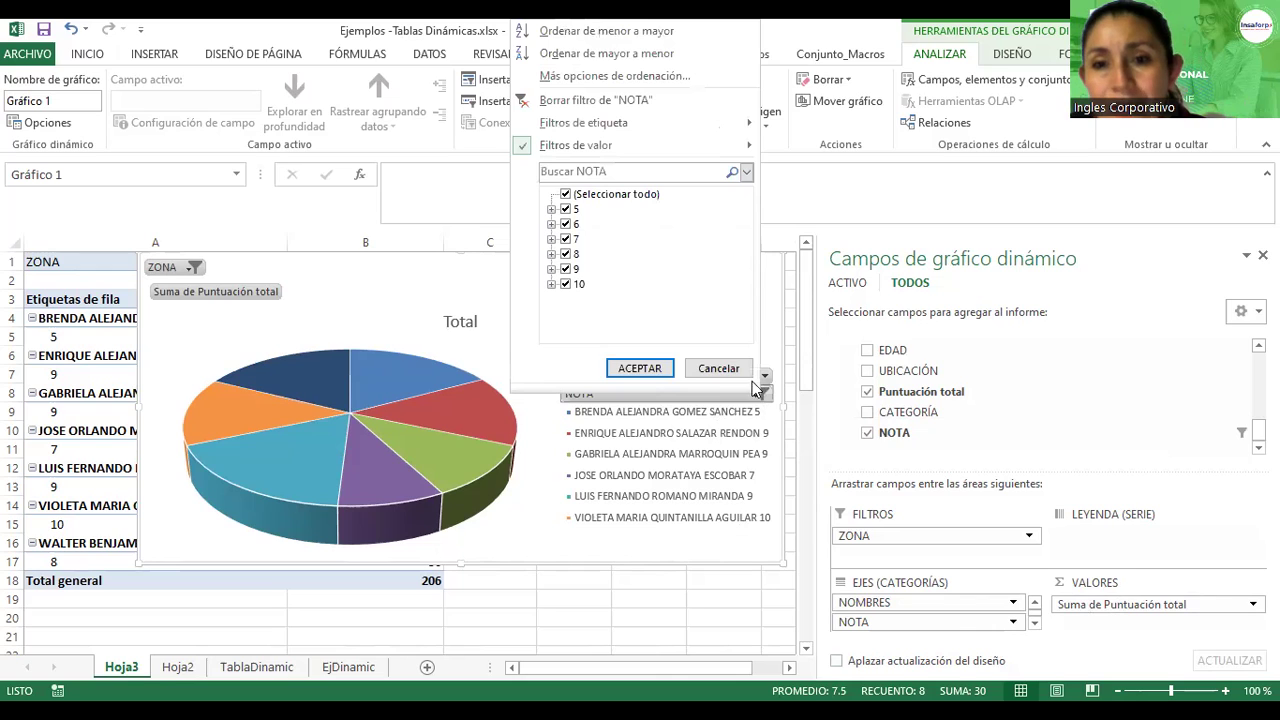
mouse_move(743, 150)
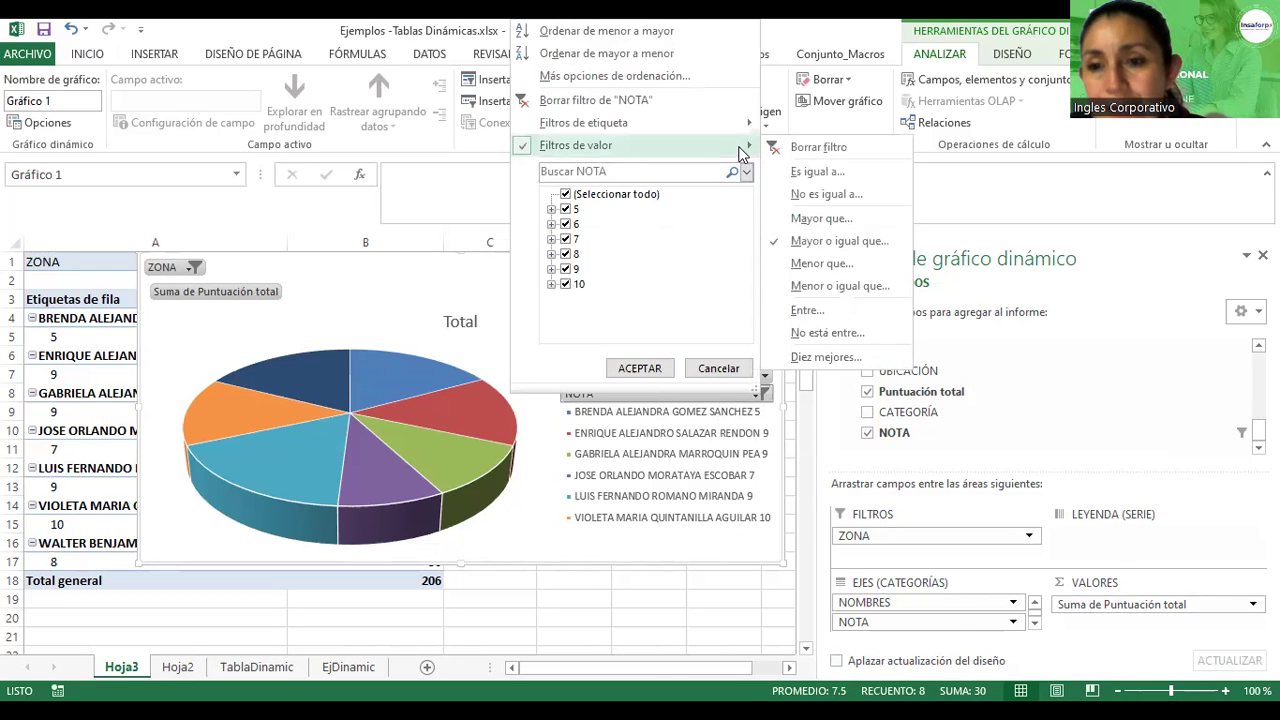
left_click(838, 241)
type("8")
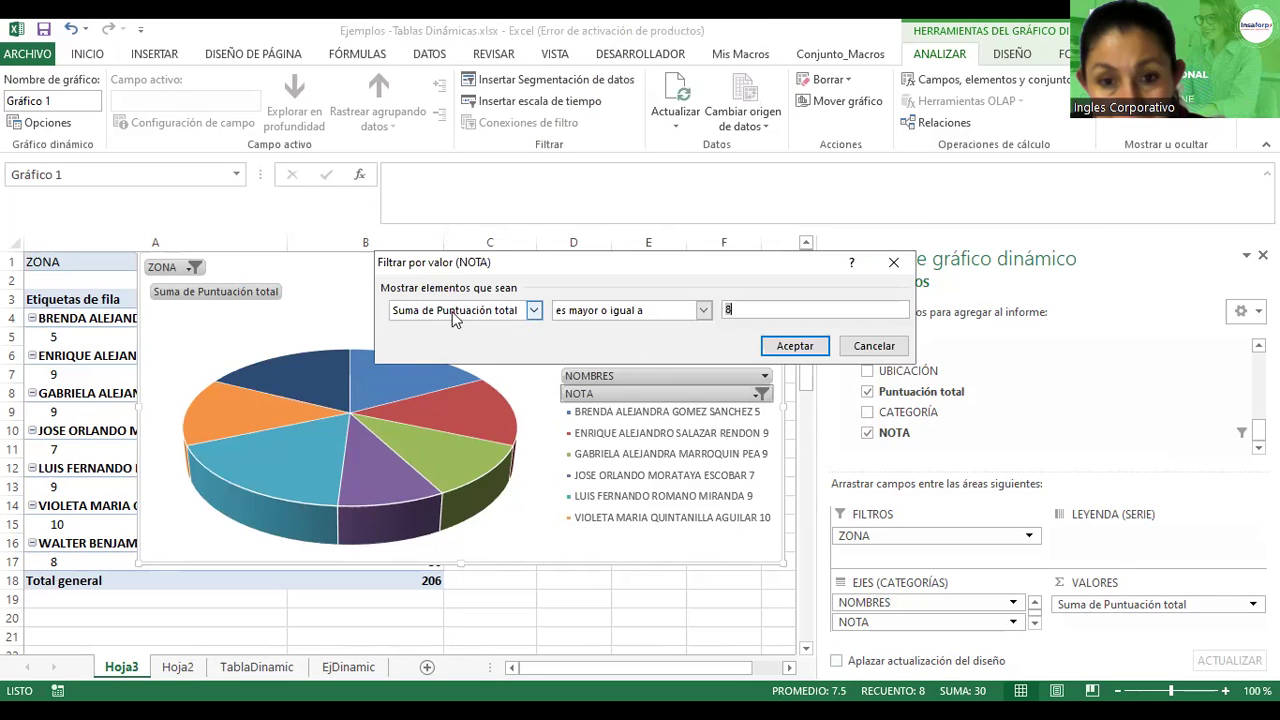
left_click(780, 345)
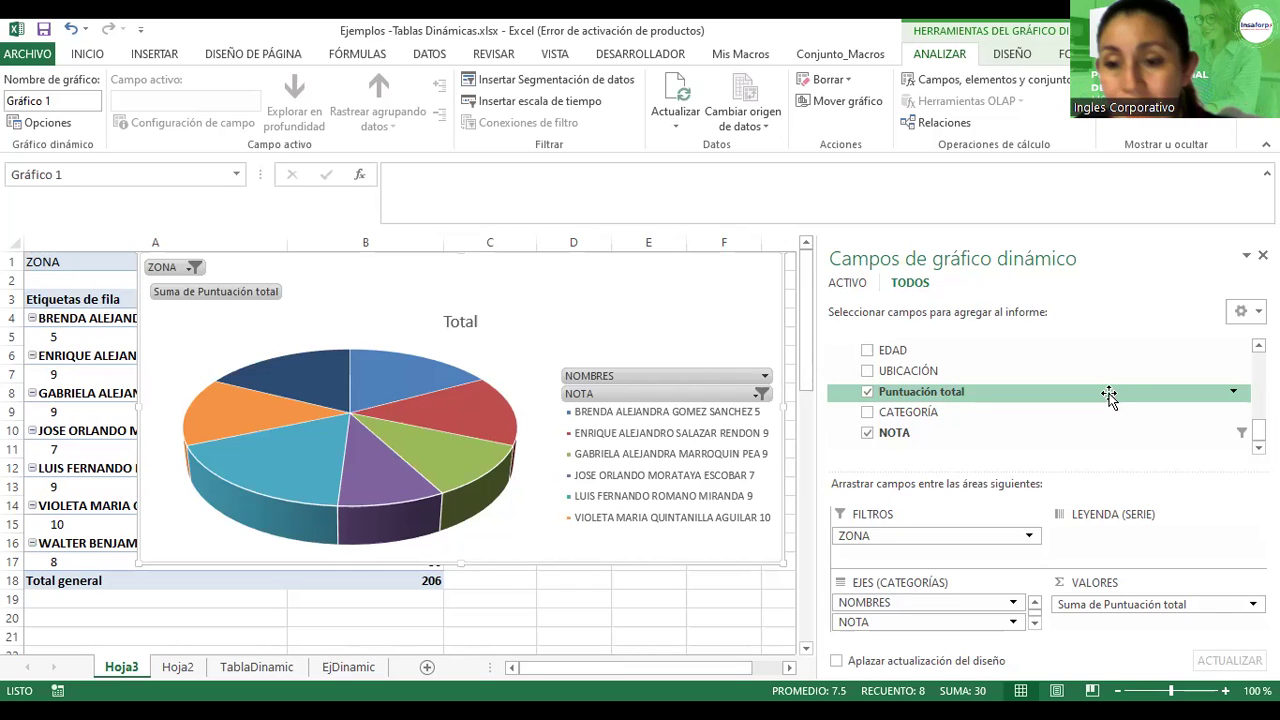
left_click(1235, 394)
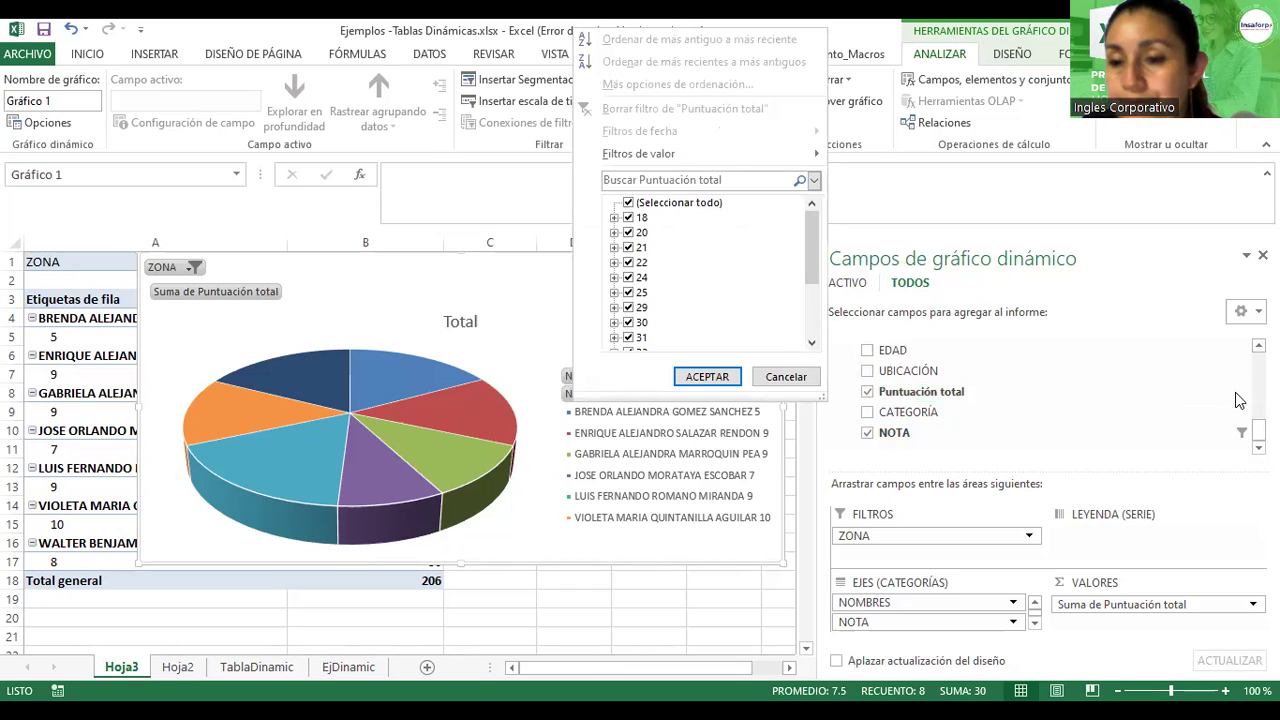
Narrow the field list and move the pie chart beside the pivot table so it no longer covers the table's data
left_click(828, 355)
left_click_drag(826, 355, 982, 350)
left_click_drag(687, 290, 587, 311)
left_click_drag(804, 662, 736, 667)
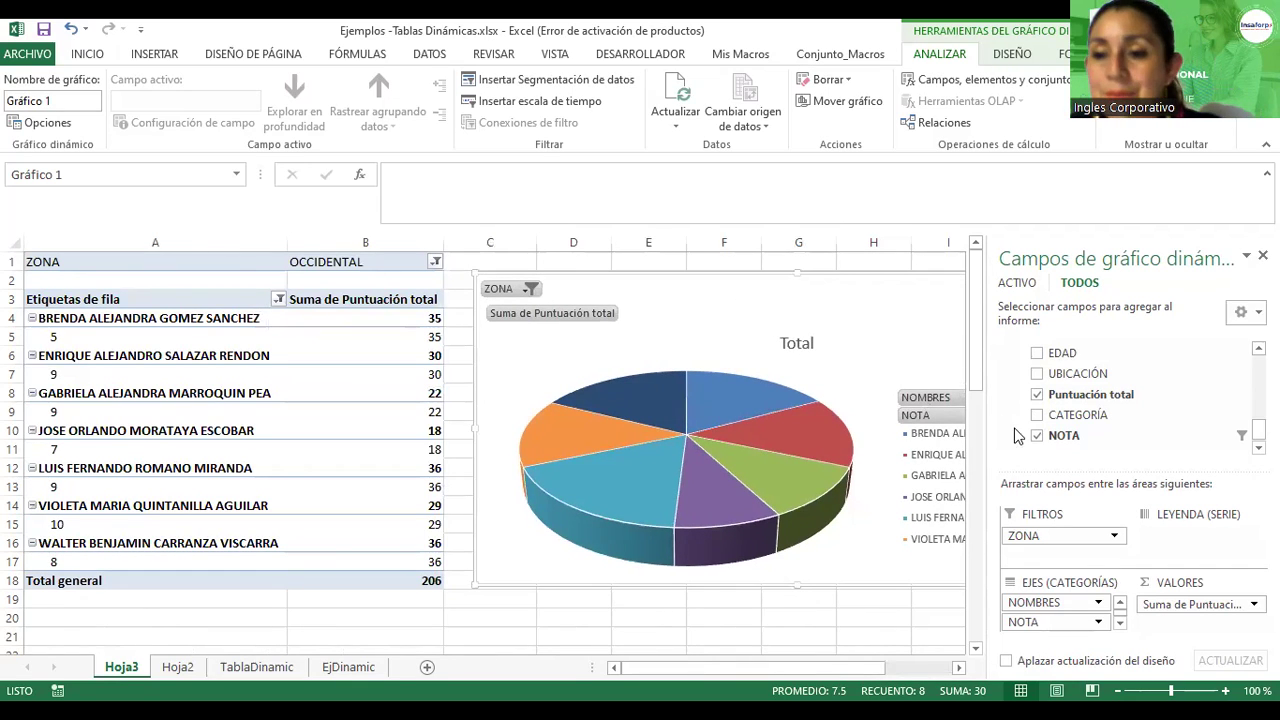
left_click_drag(988, 435, 1038, 435)
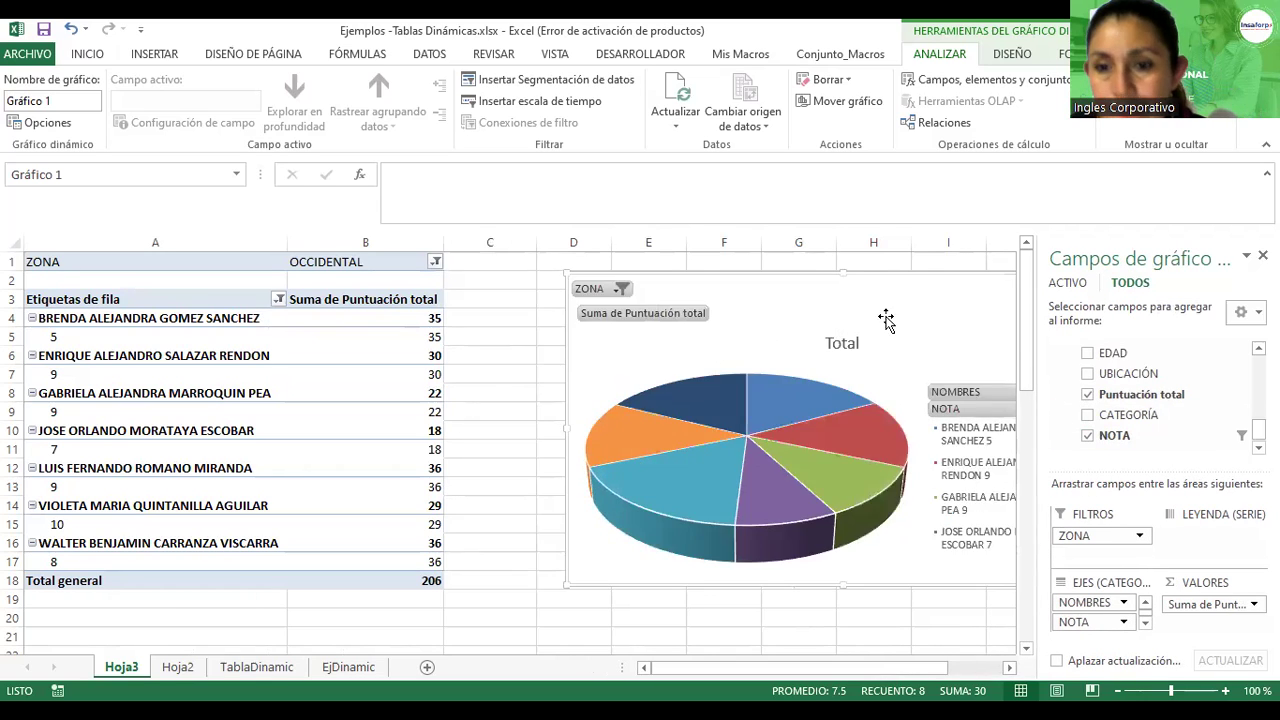
left_click_drag(871, 307, 866, 310)
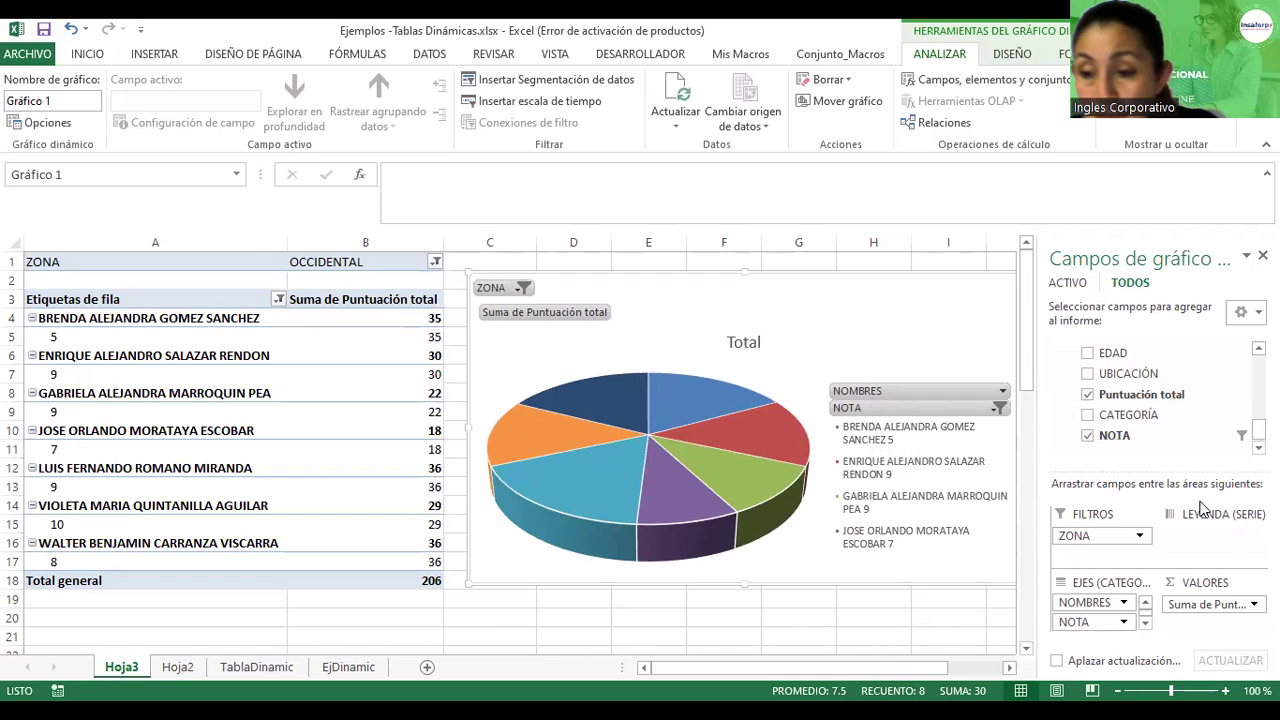
Widen the field list, remove Puntuación total from the chart, and move NOTA from the axis area to the values area
left_click_drag(1040, 446, 922, 448)
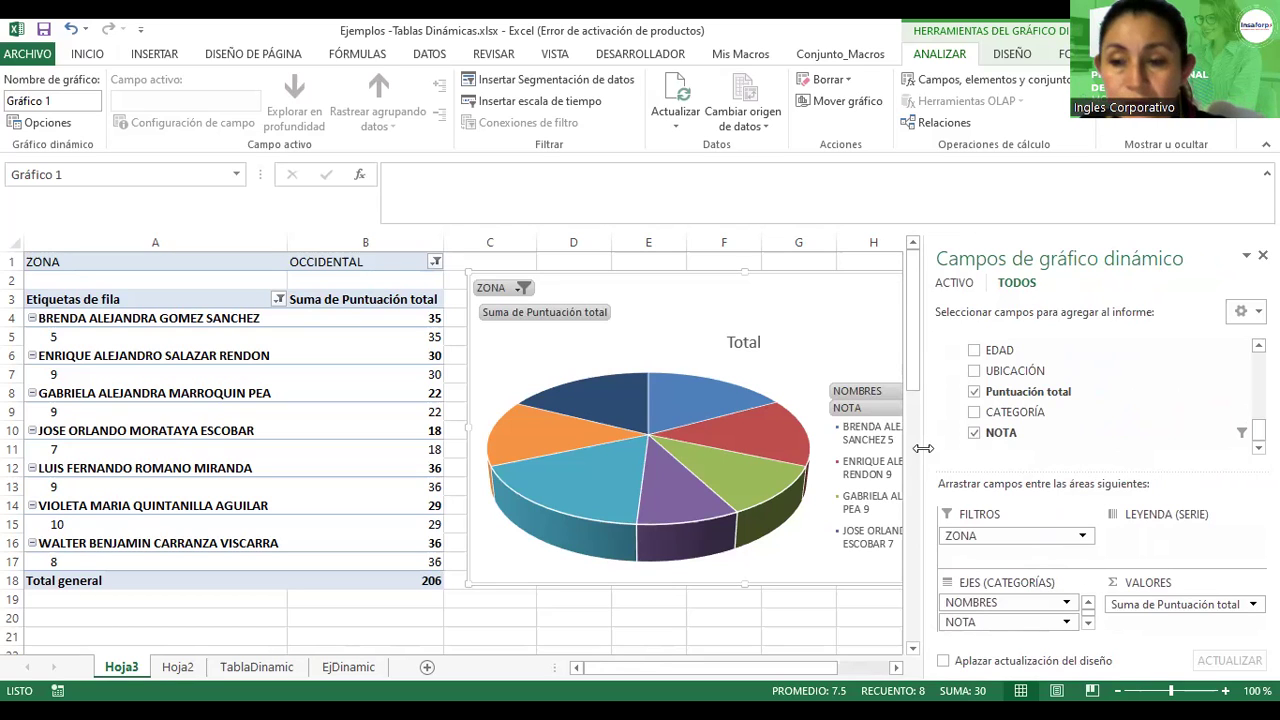
left_click(976, 392)
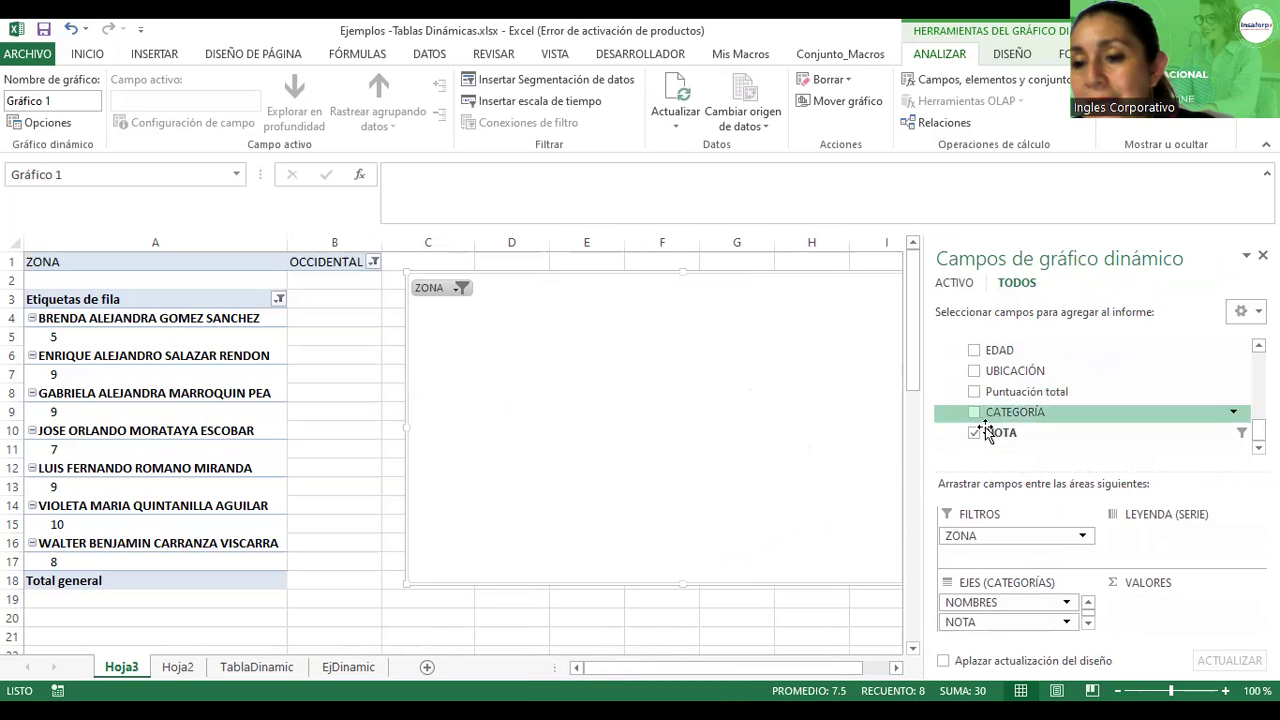
left_click_drag(975, 622, 1153, 612)
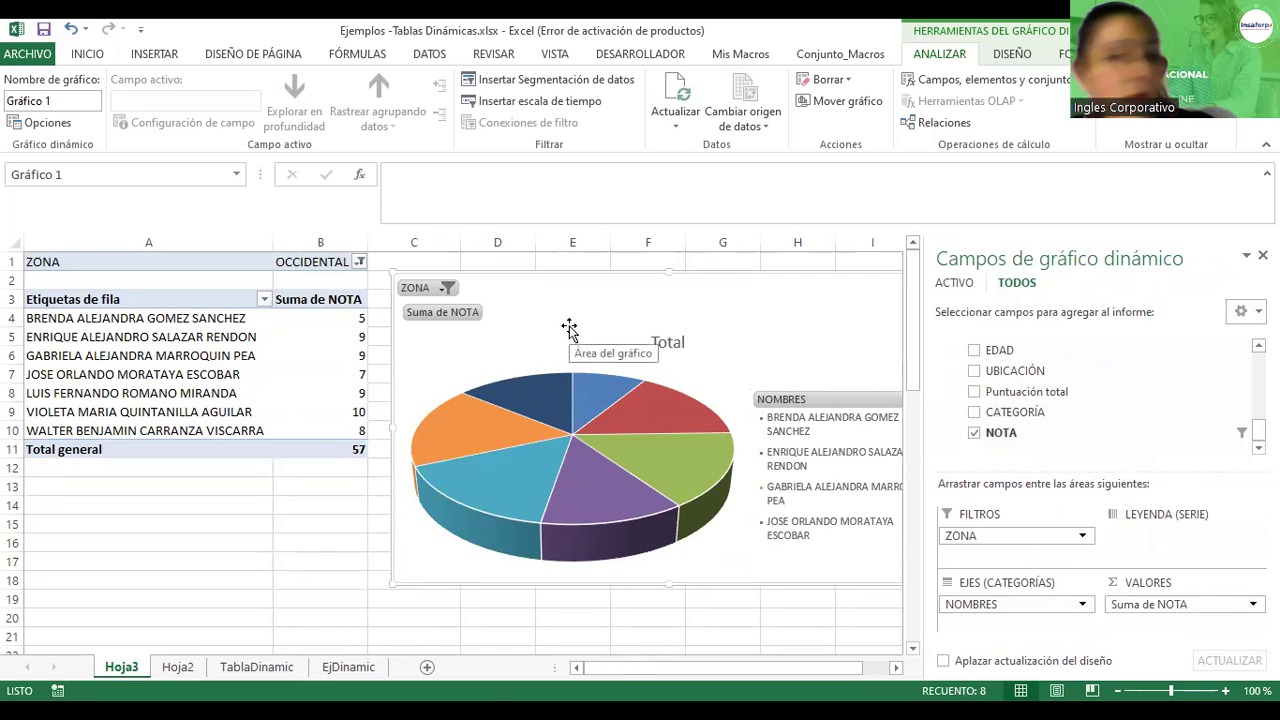
Insert a second pivot chart of type Columna agrupada 3D from the pivot table on Hoja3
left_click(115, 546)
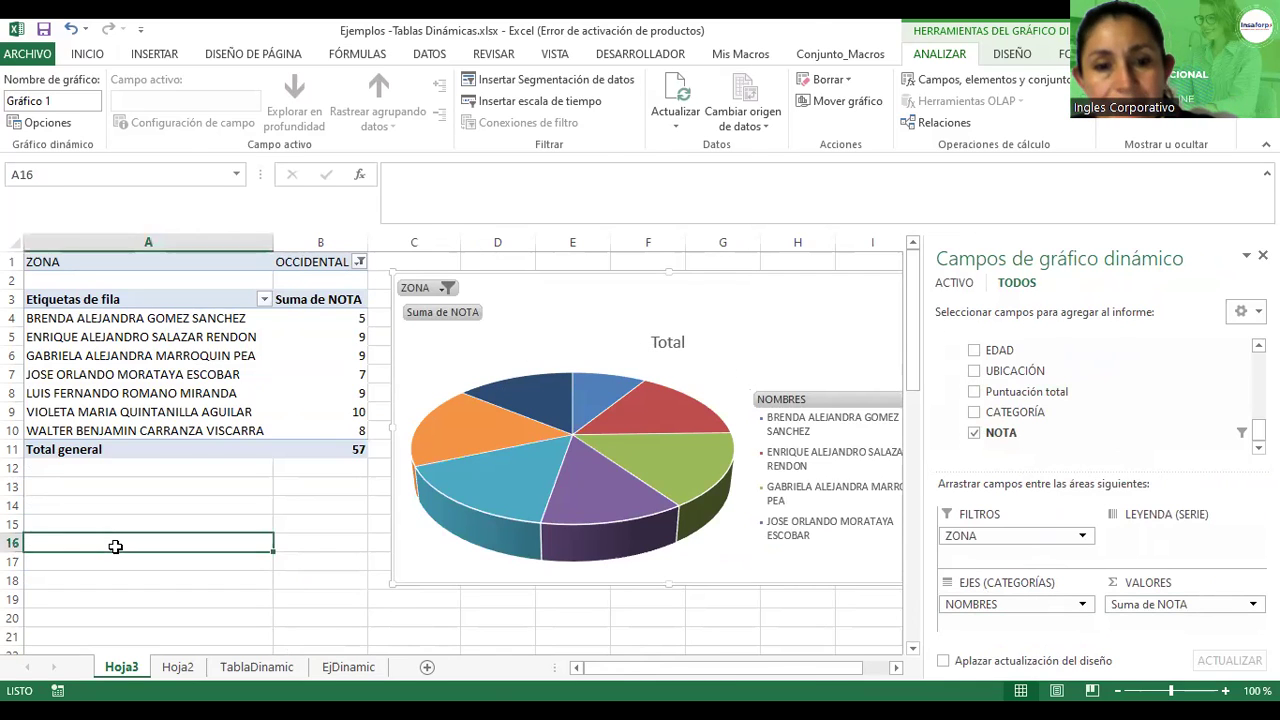
left_click(117, 362)
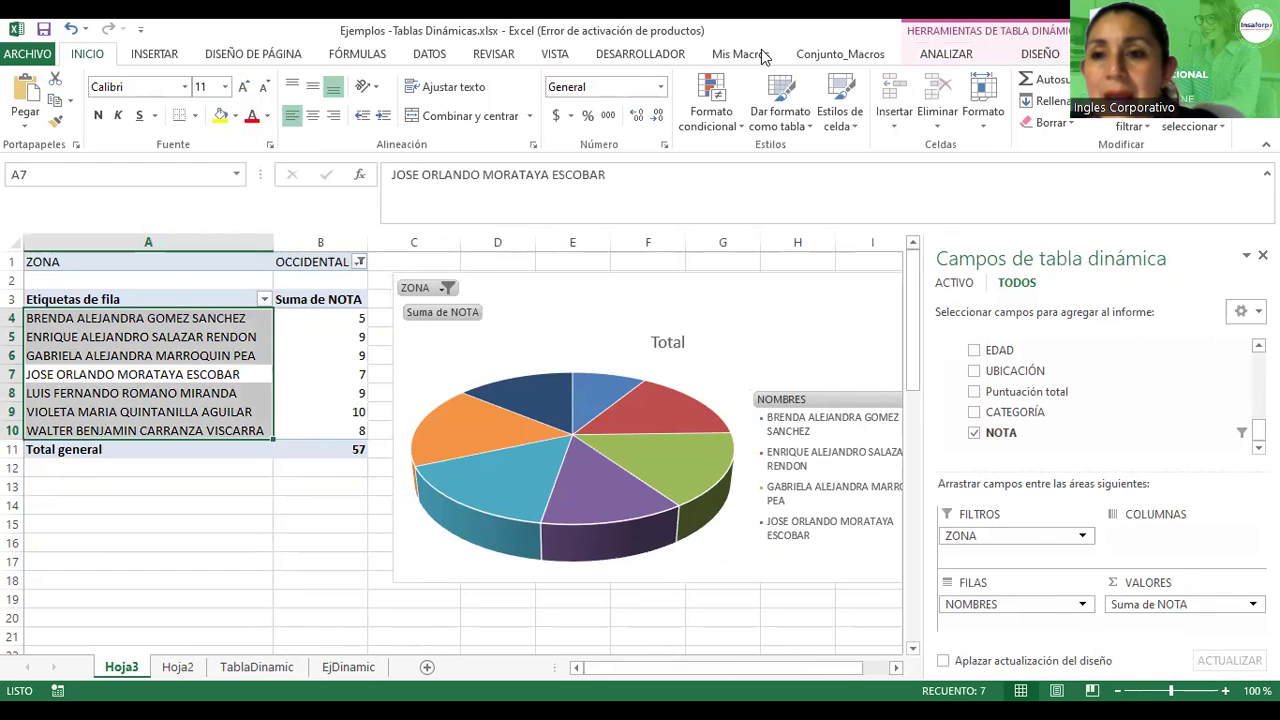
left_click(1030, 54)
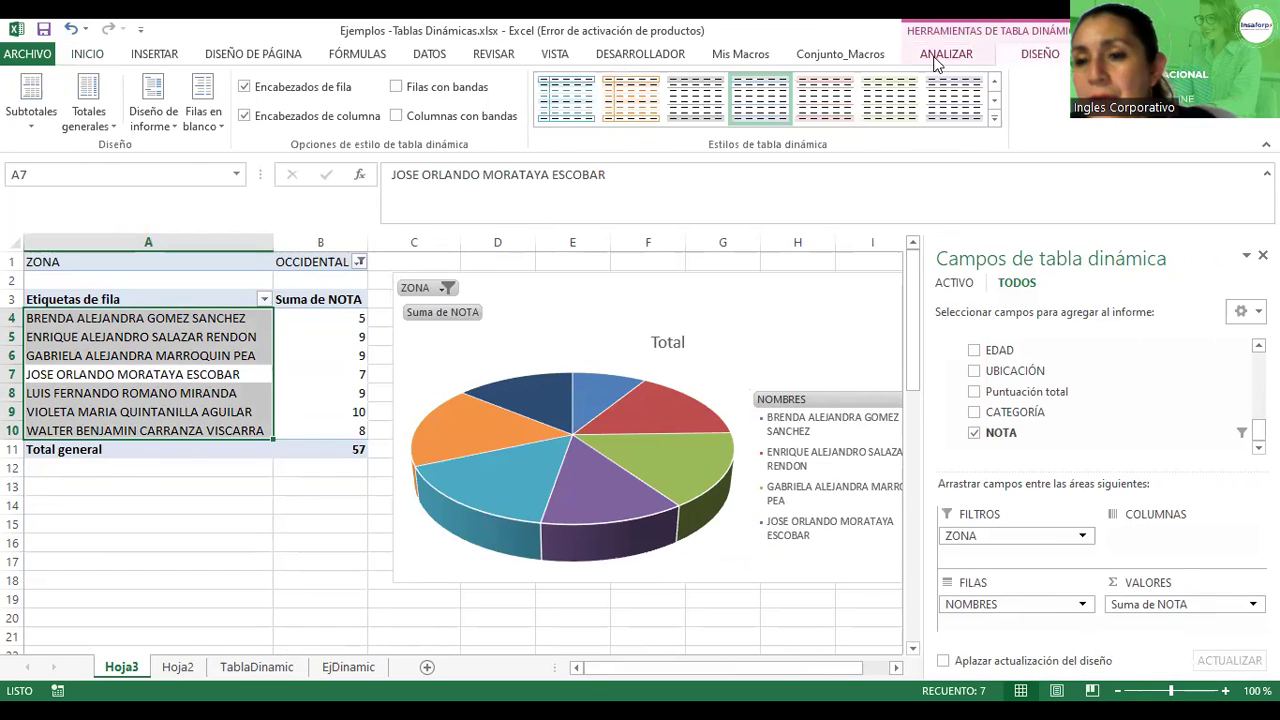
left_click(940, 60)
left_click(1064, 98)
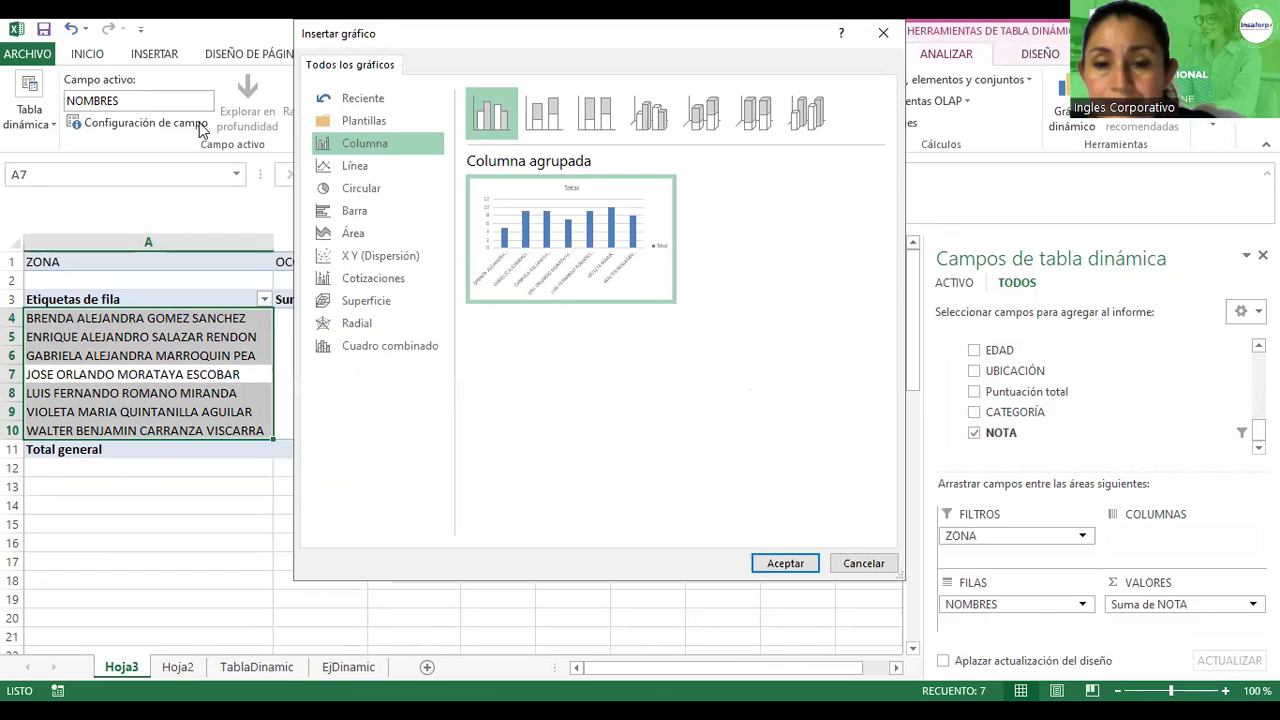
left_click(649, 112)
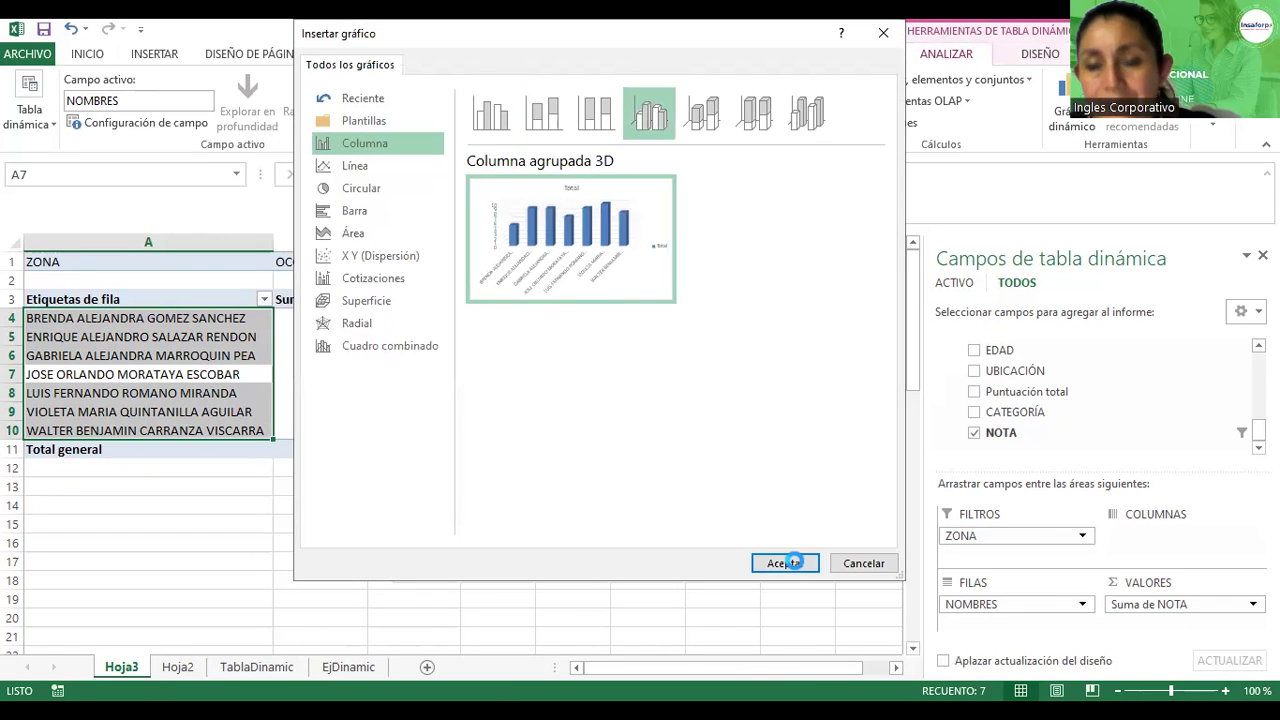
left_click(785, 563)
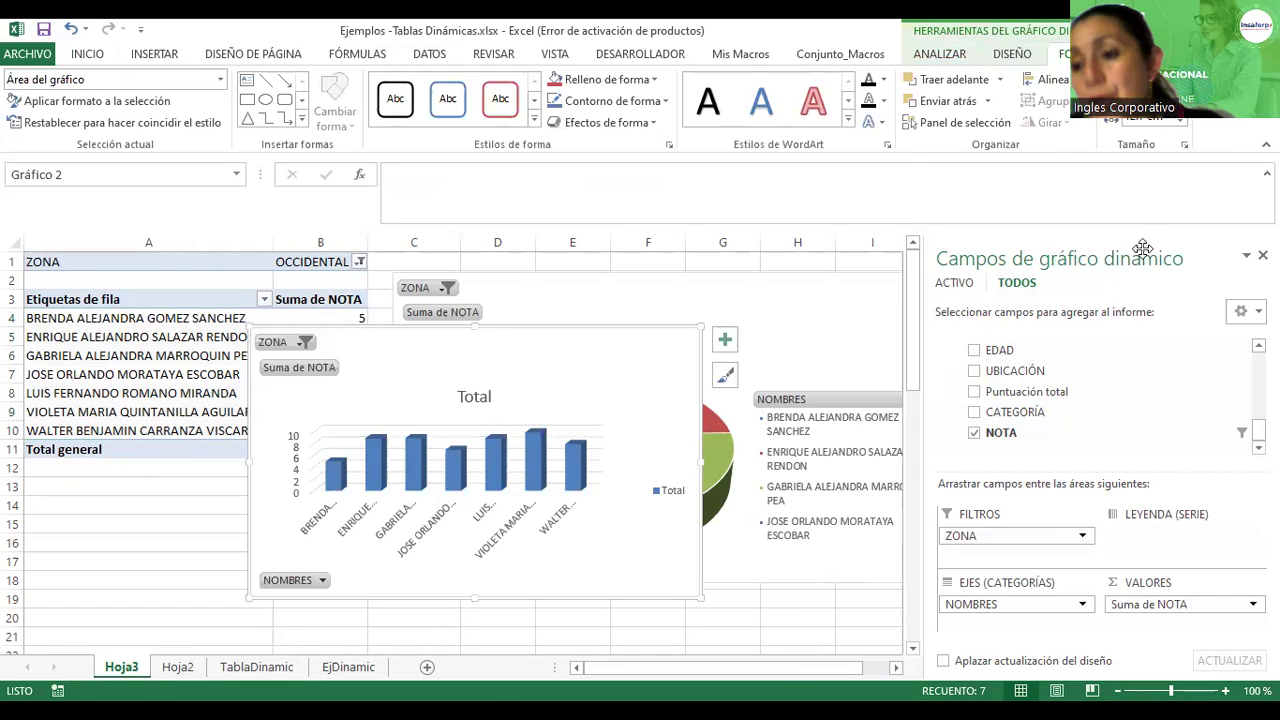
Close the field list and arrange the charts on Hoja3 so the column chart sits beside the pivot table, with the pie chart beyond it
left_click(1262, 255)
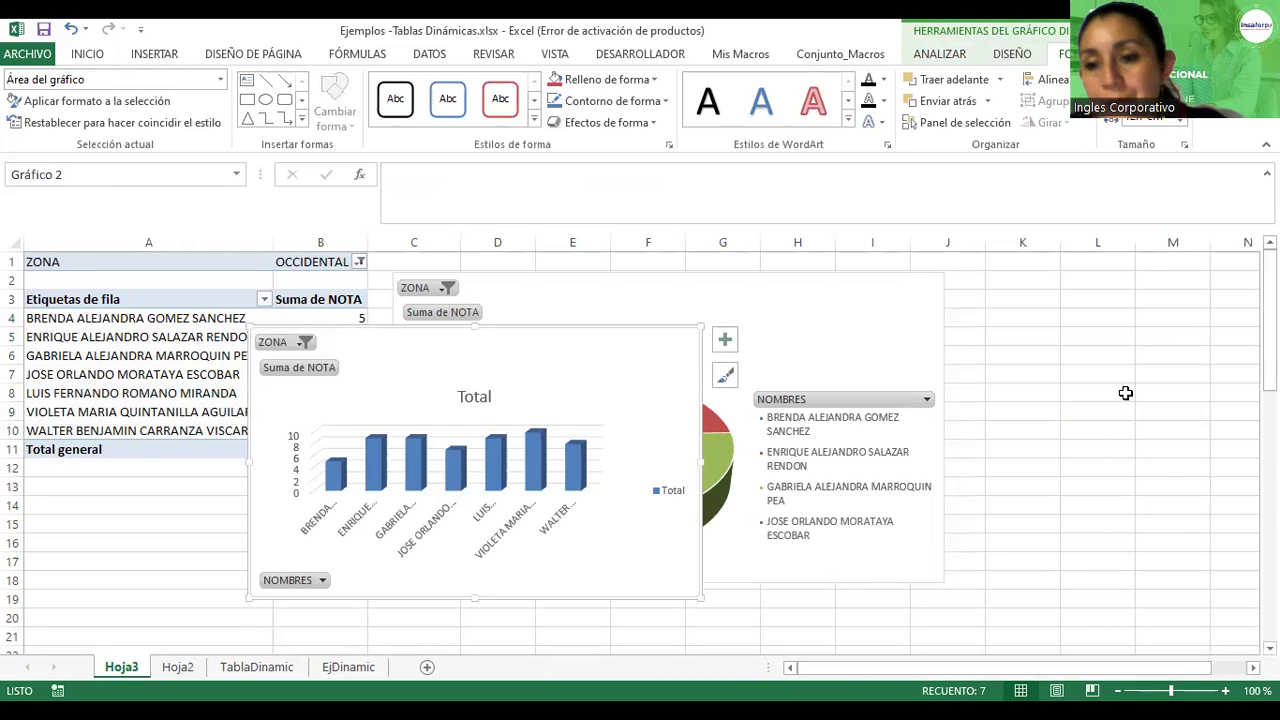
scroll(1129, 394, "down", 2)
left_click_drag(449, 317, 410, 507)
scroll(423, 503, "down", 3)
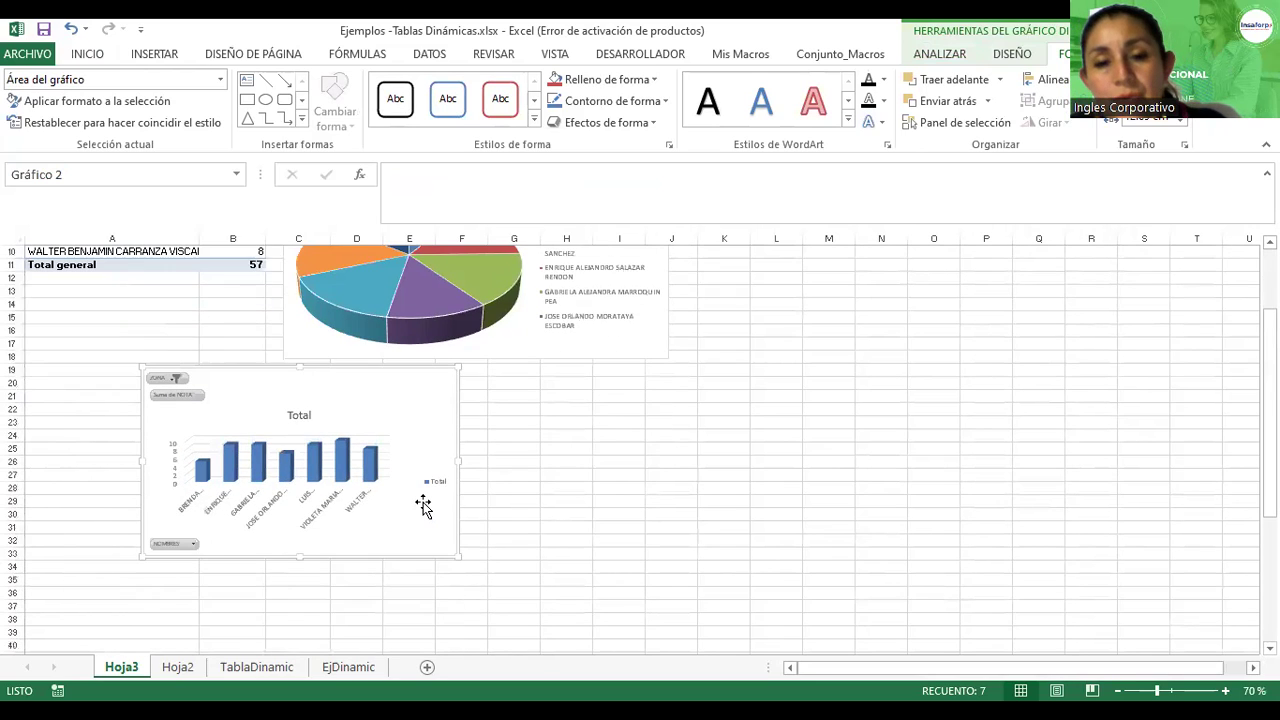
scroll(423, 503, "up", 3)
left_click_drag(651, 296, 975, 288)
left_click_drag(308, 517, 474, 290)
left_click_drag(886, 300, 1046, 292)
scroll(579, 303, "up", 3, "ctrl")
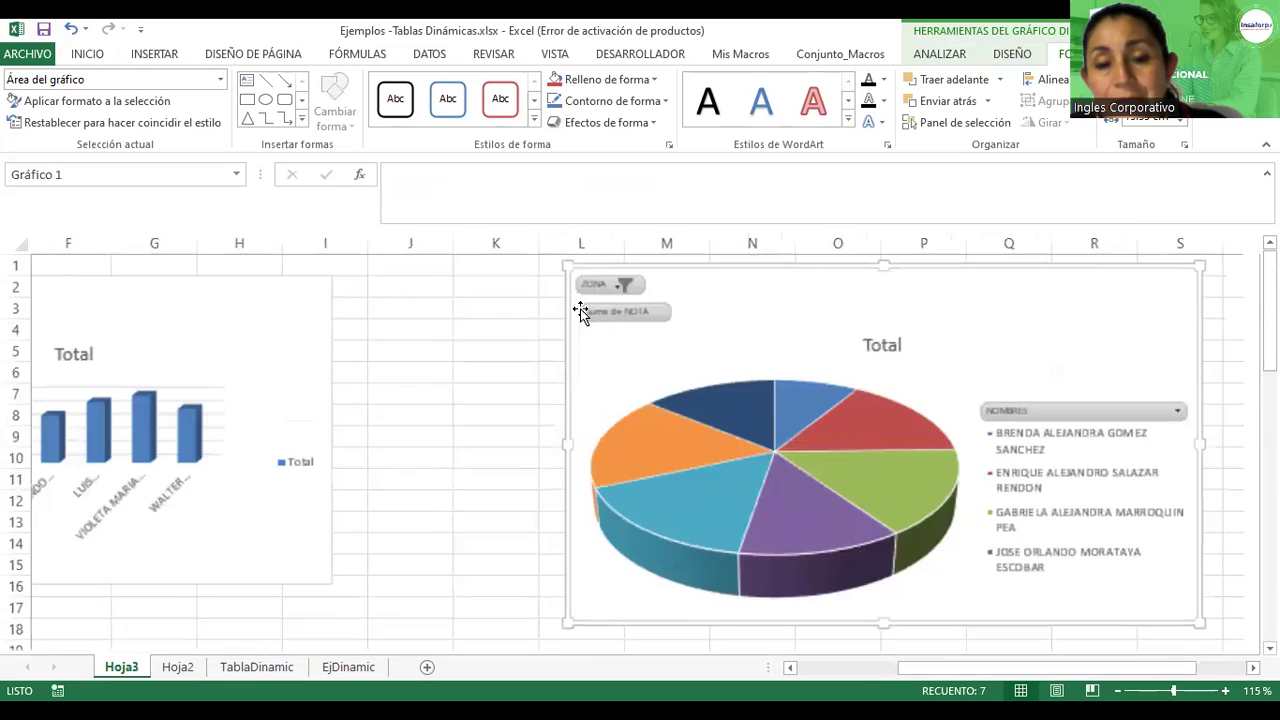
left_click_drag(866, 677, 768, 660)
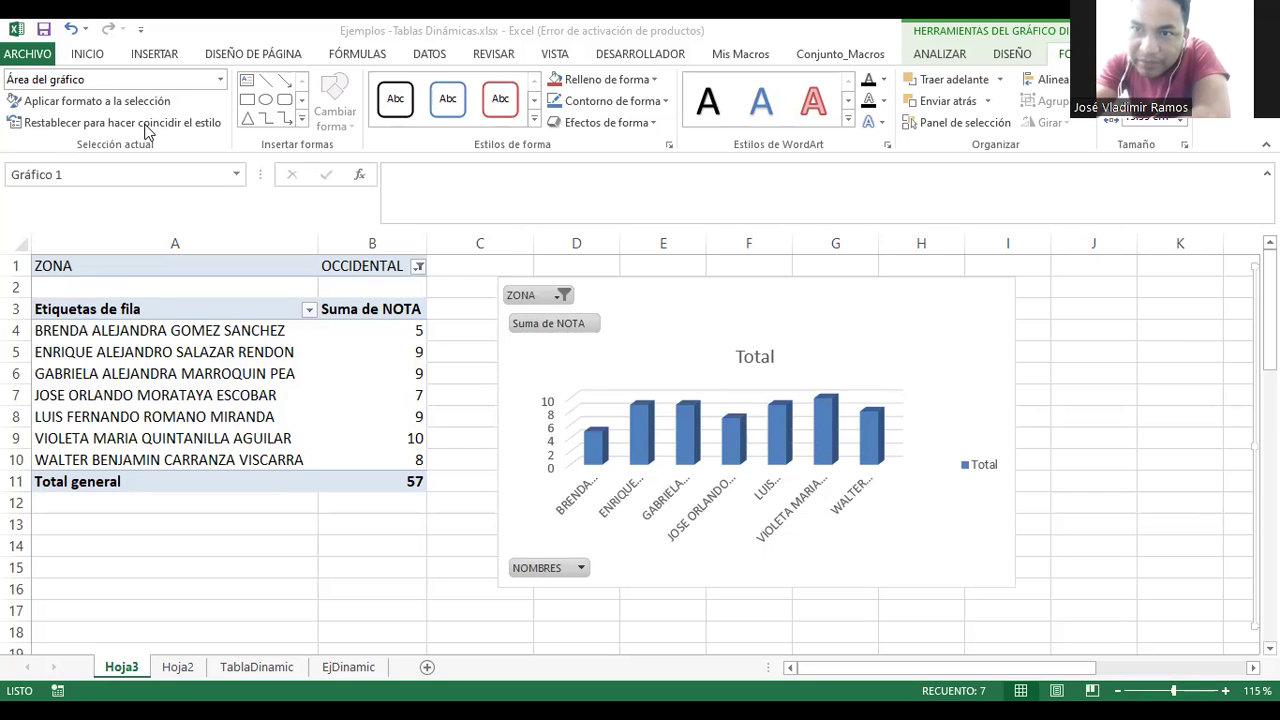
Enlarge the 3D column chart in width and height and shift it closer to the pivot table
left_click(843, 337)
left_click_drag(1013, 586, 1077, 640)
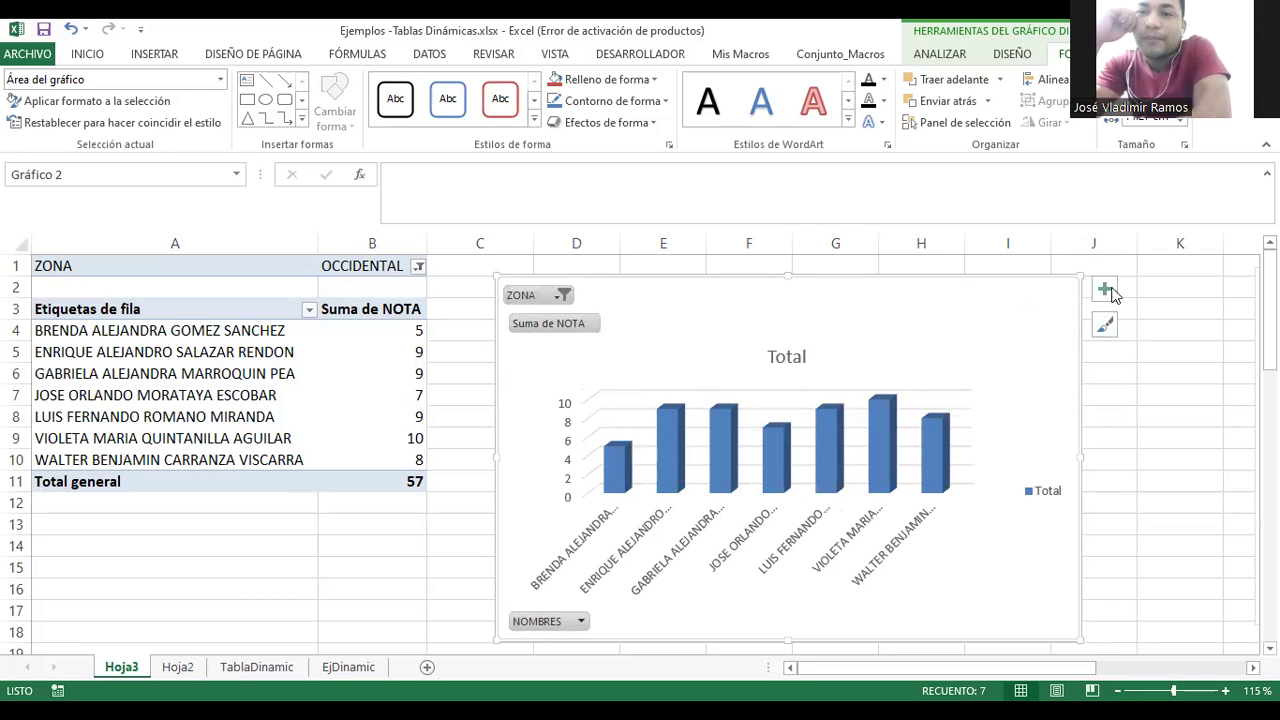
left_click_drag(1080, 277, 1097, 262)
left_click_drag(1069, 314, 1031, 321)
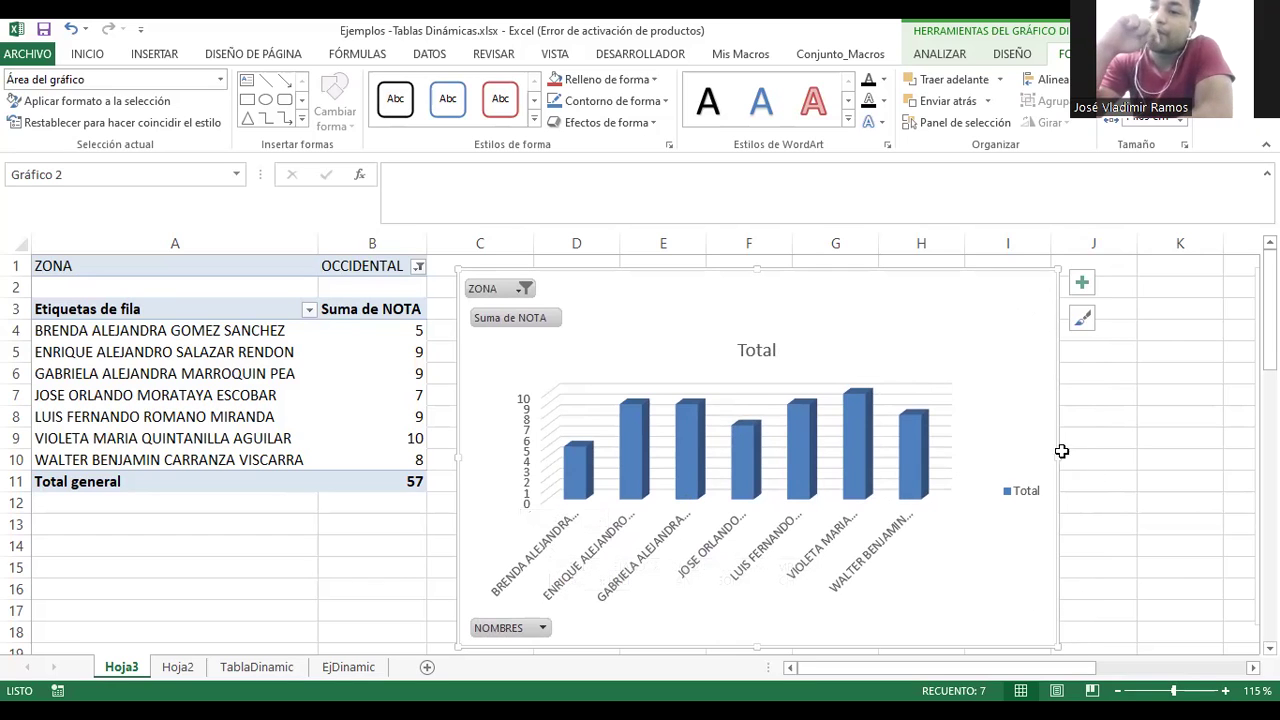
left_click_drag(1059, 451, 1090, 451)
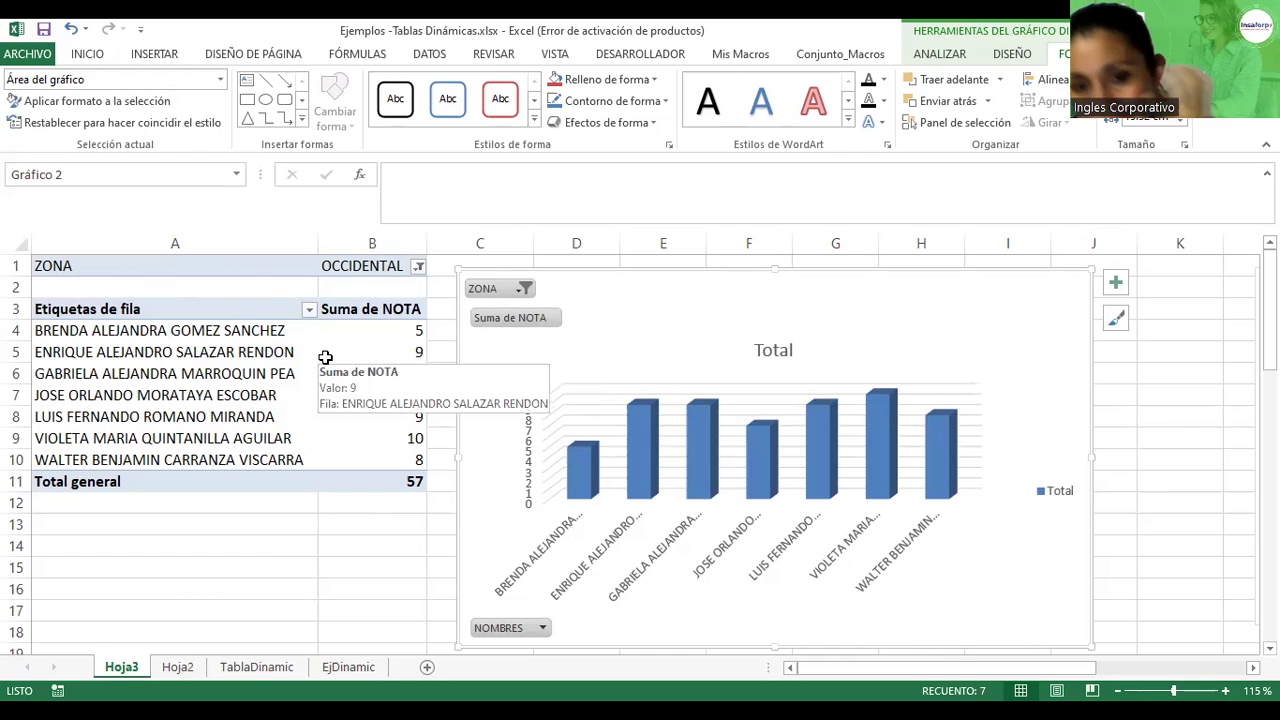
Make the column chart taller, keeping its upper edge near row 1 beside the pivot table
left_click(200, 354)
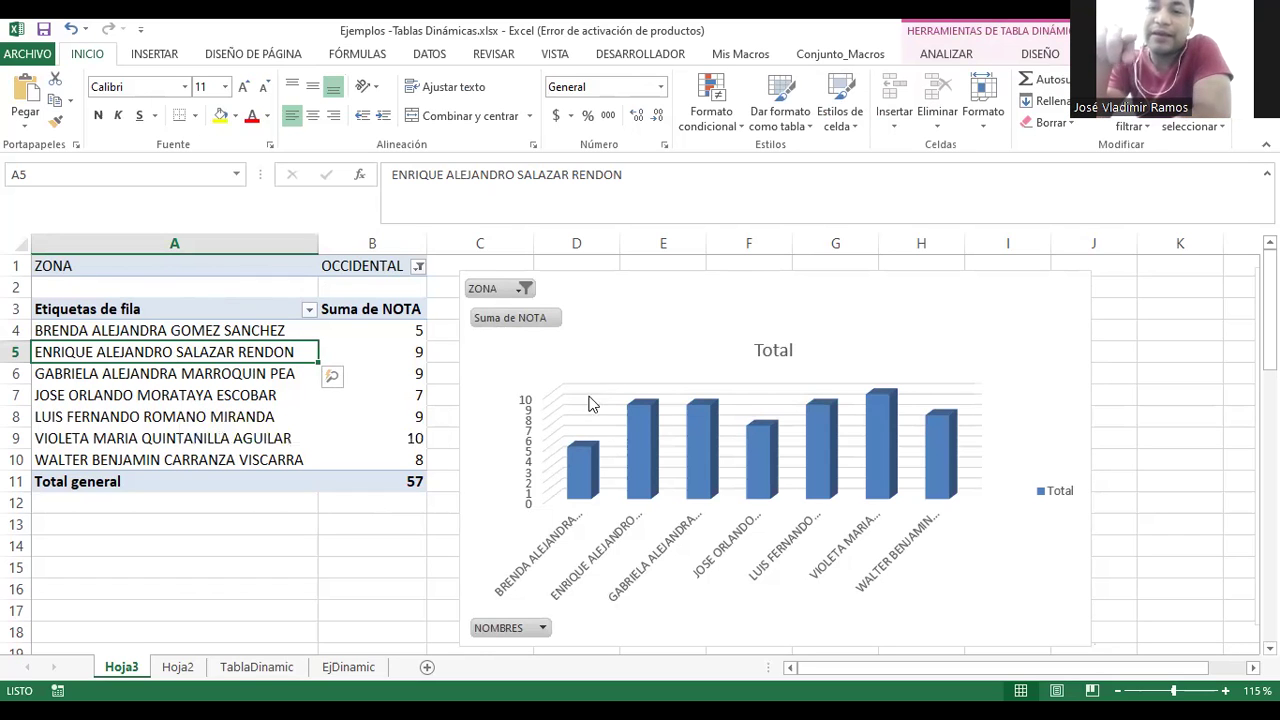
left_click(779, 307)
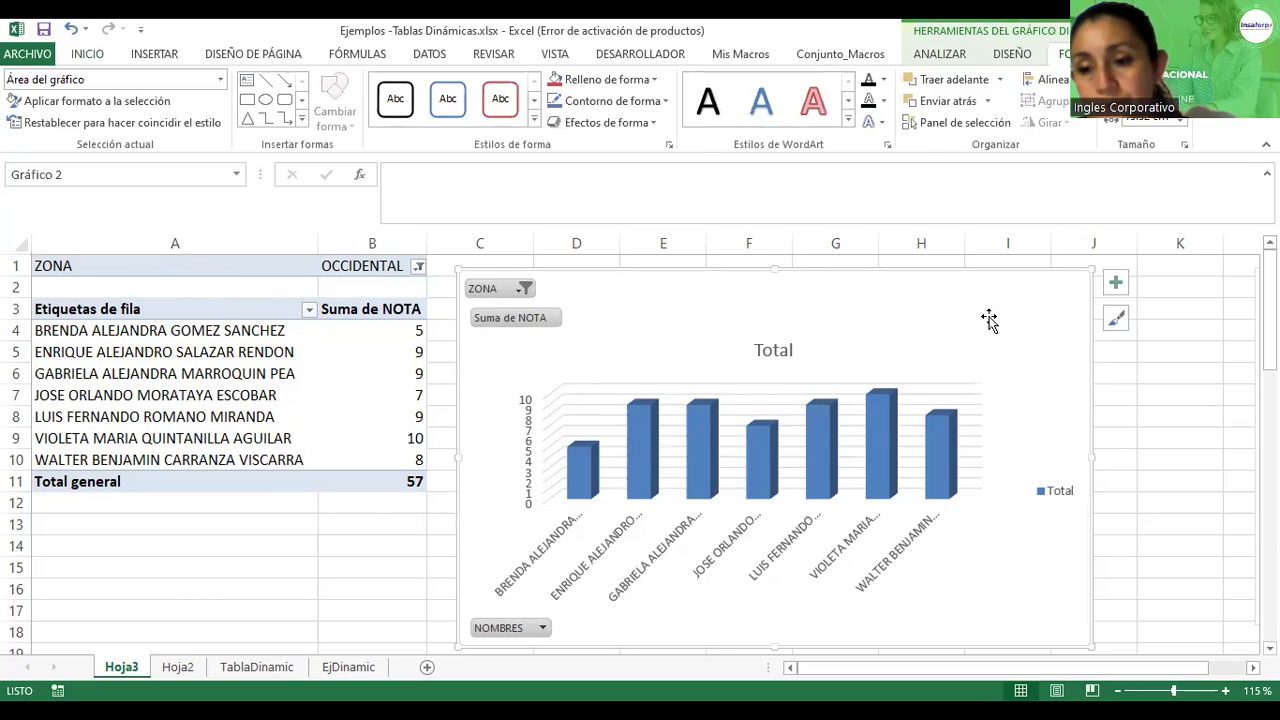
left_click_drag(991, 326, 998, 374)
left_click_drag(794, 331, 799, 273)
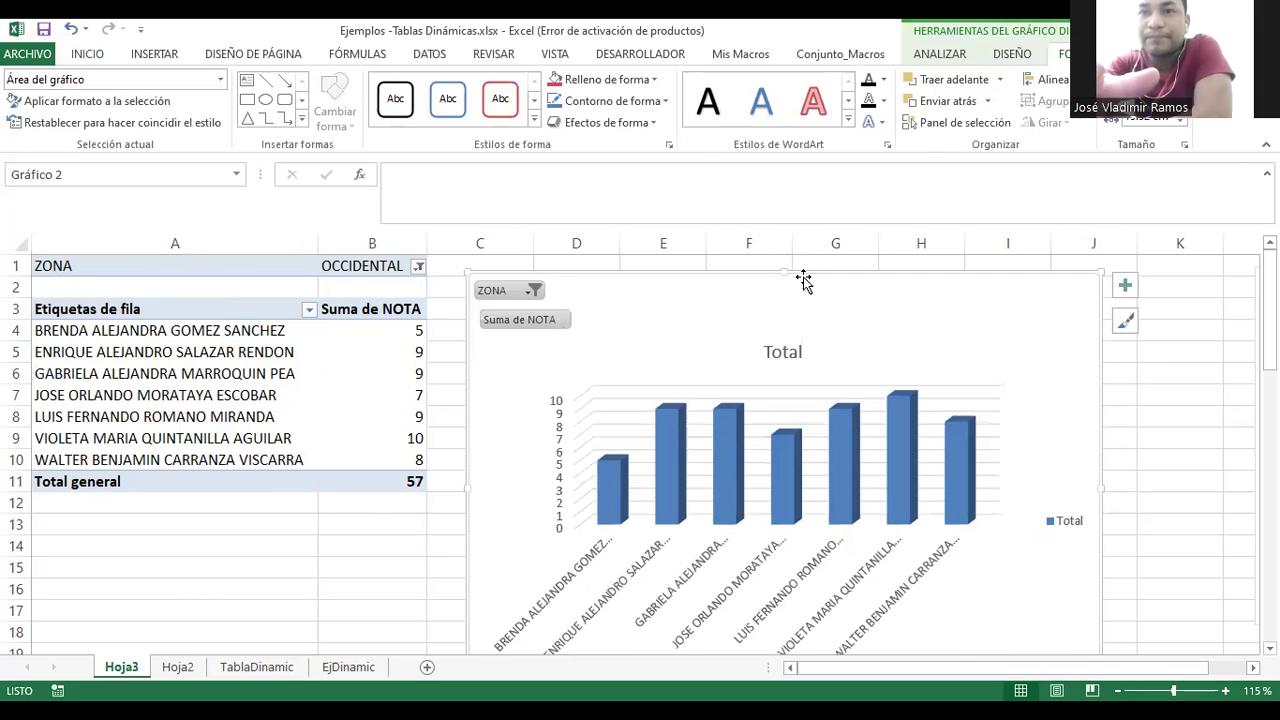
left_click(1130, 400)
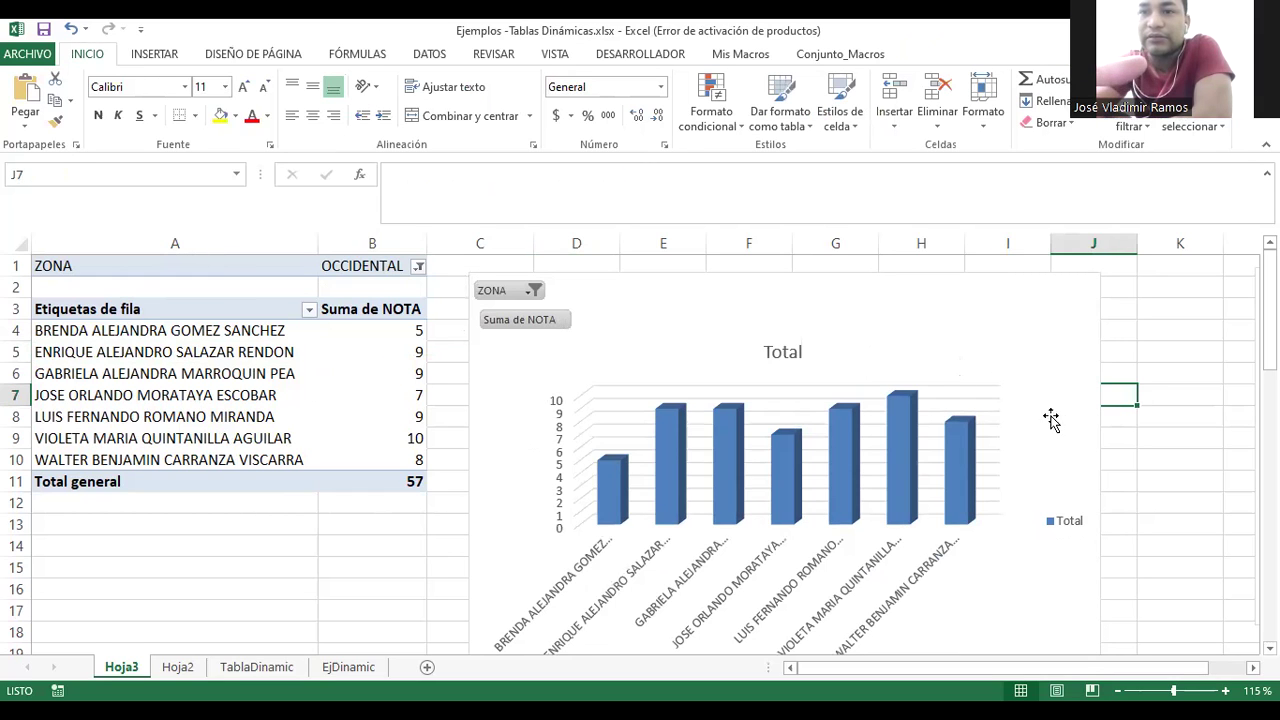
left_click(1008, 420)
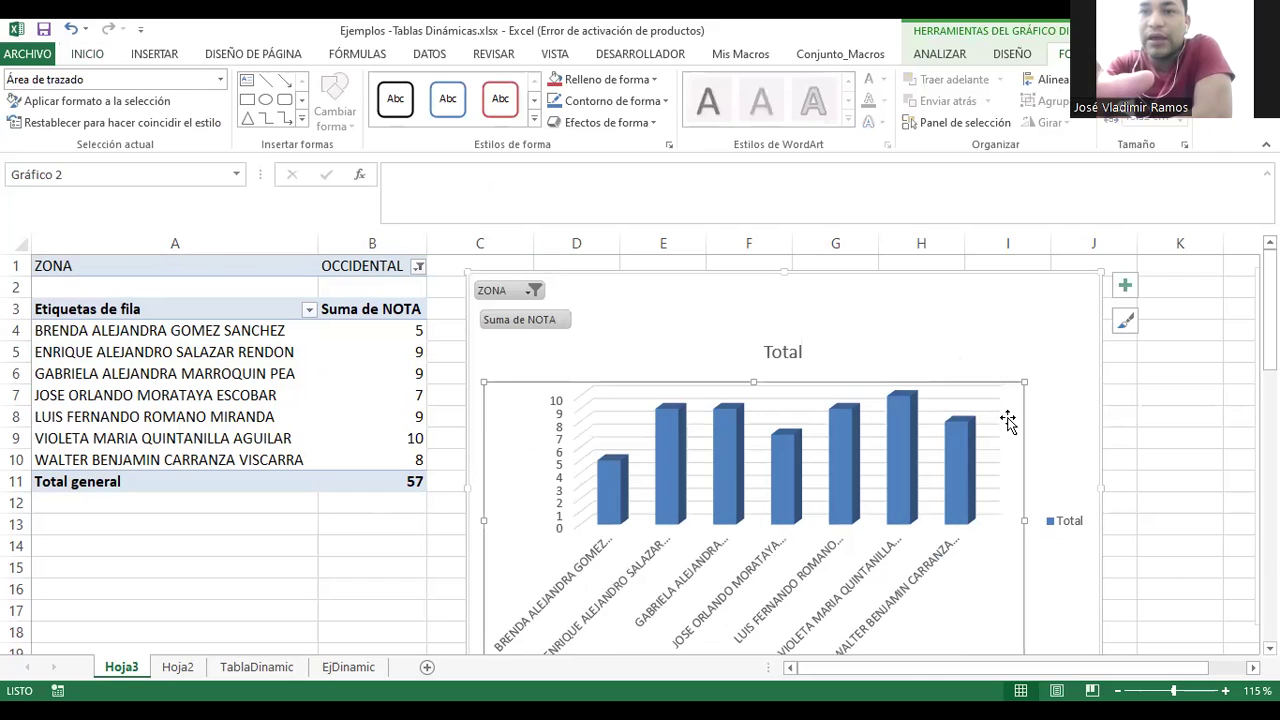
left_click(1052, 356)
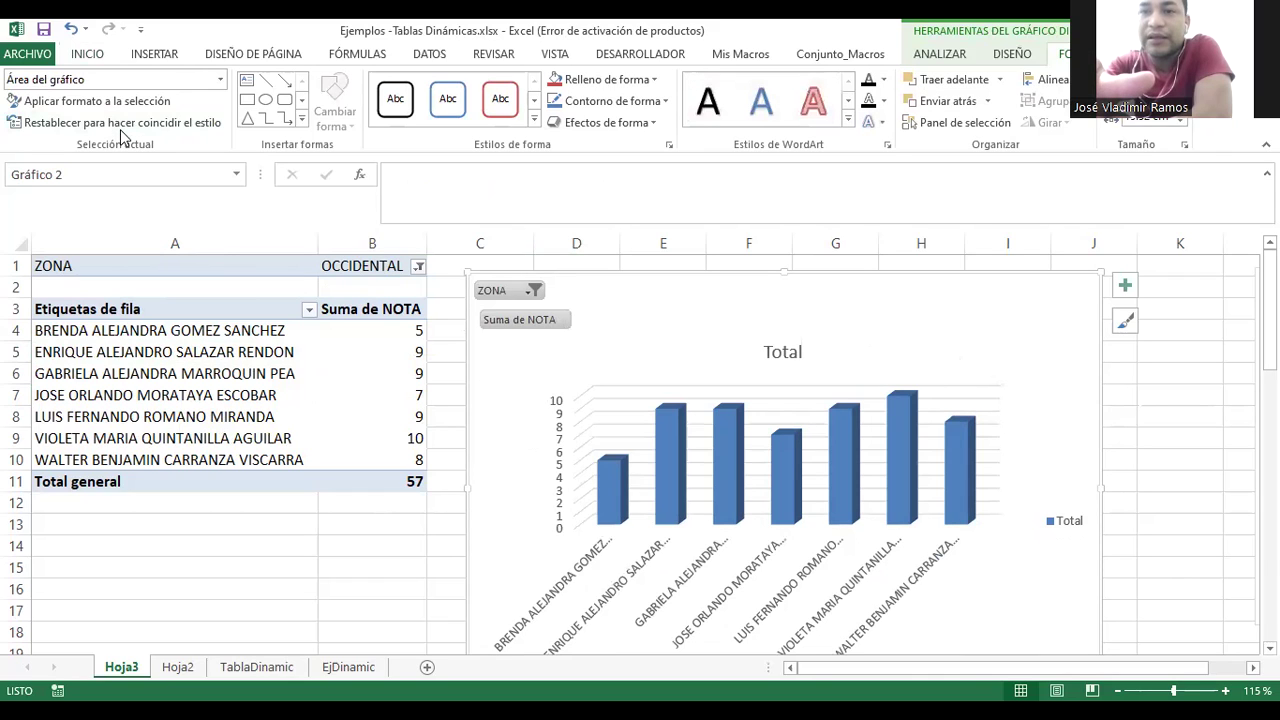
left_click(120, 129)
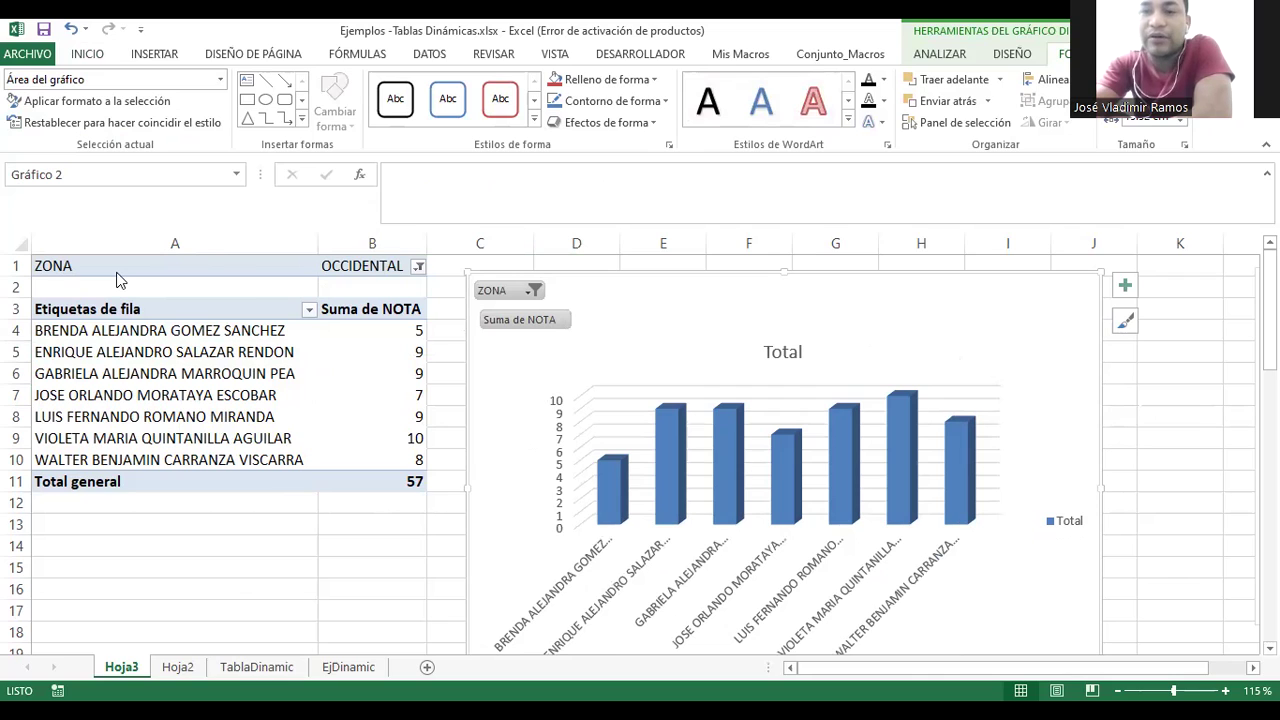
Review the full gallery of design styles available for the column chart
left_click(988, 318)
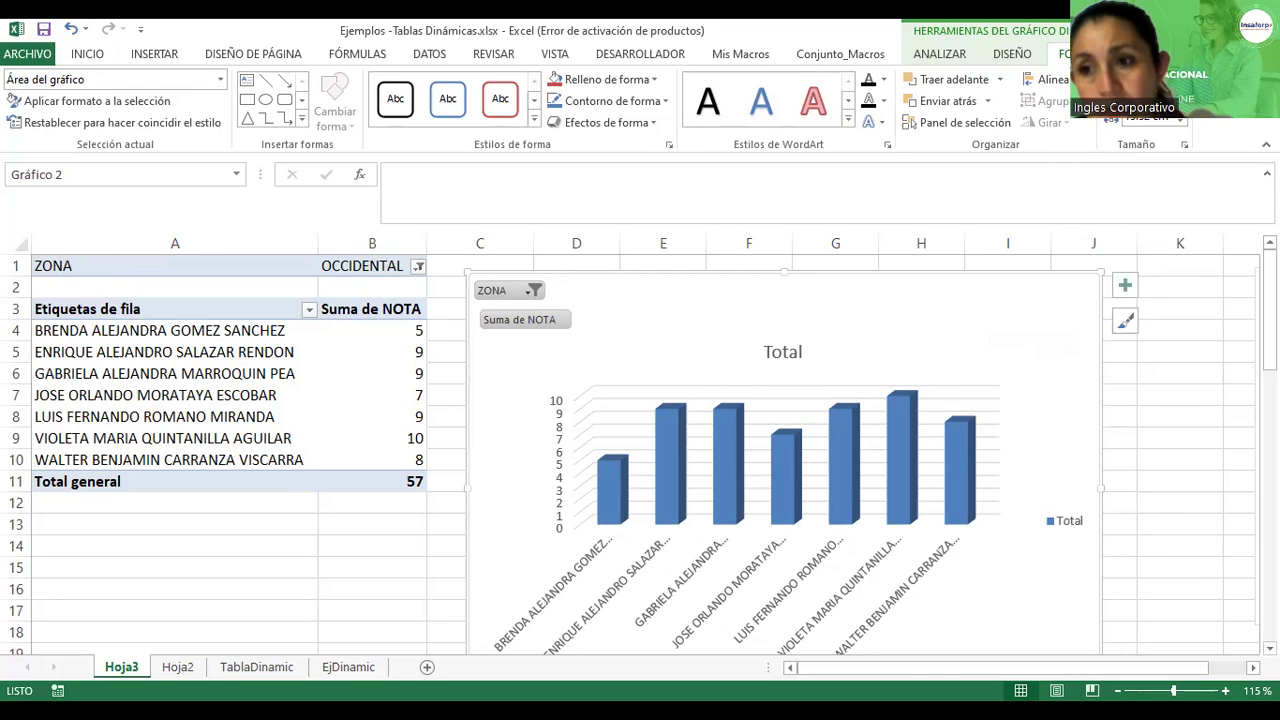
left_click(1012, 54)
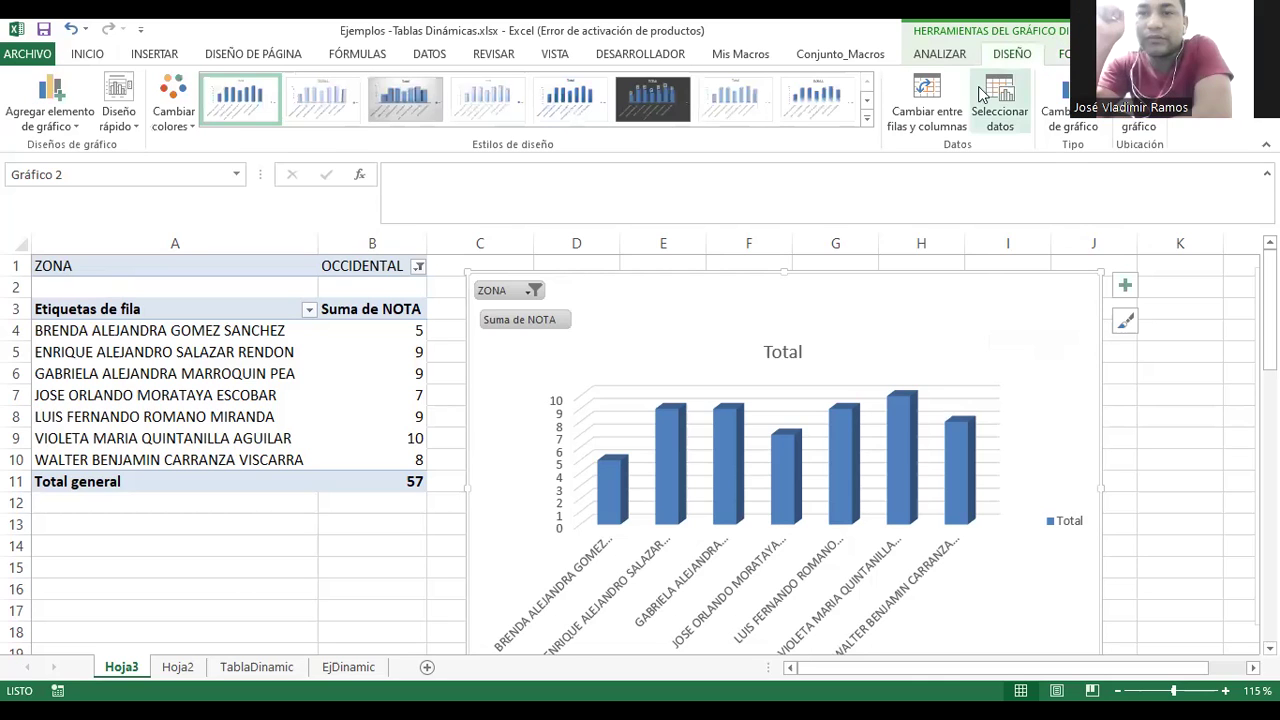
left_click(867, 119)
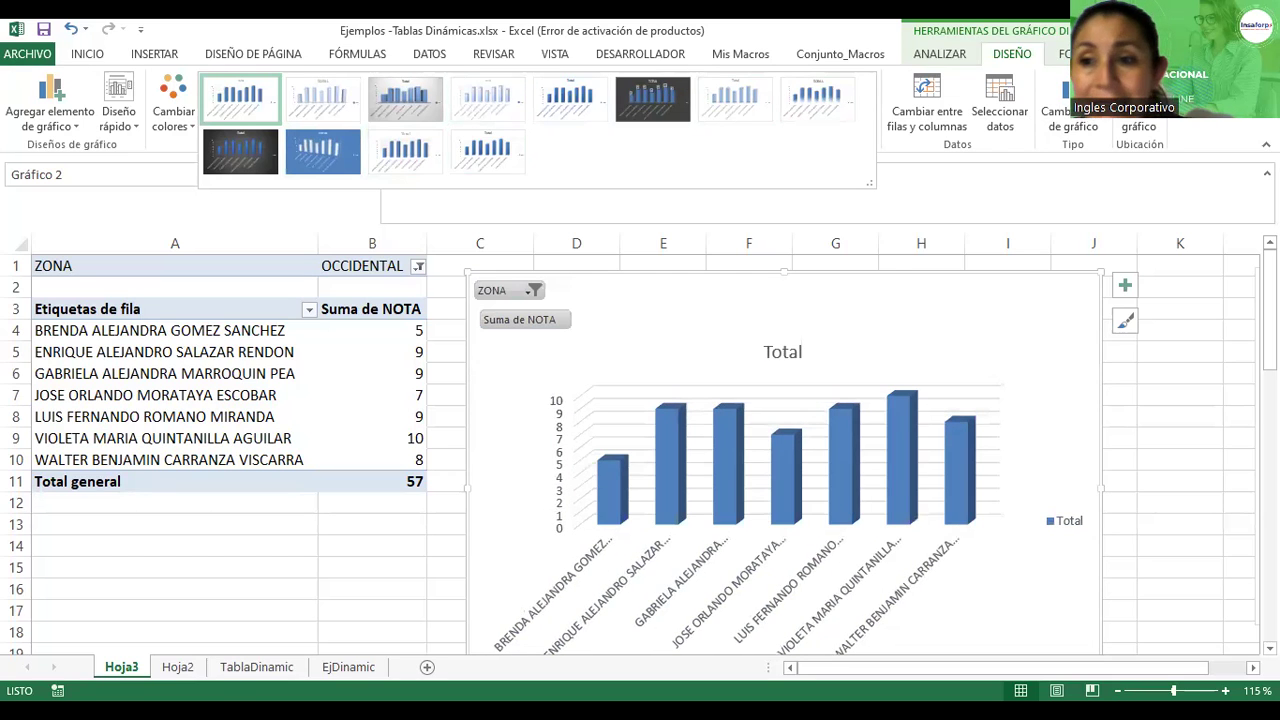
Examine the Cotizaciones, Línea, Líneas 3D and Columna alternatives for the chart type, and leave without changing the chart
left_click(1068, 105)
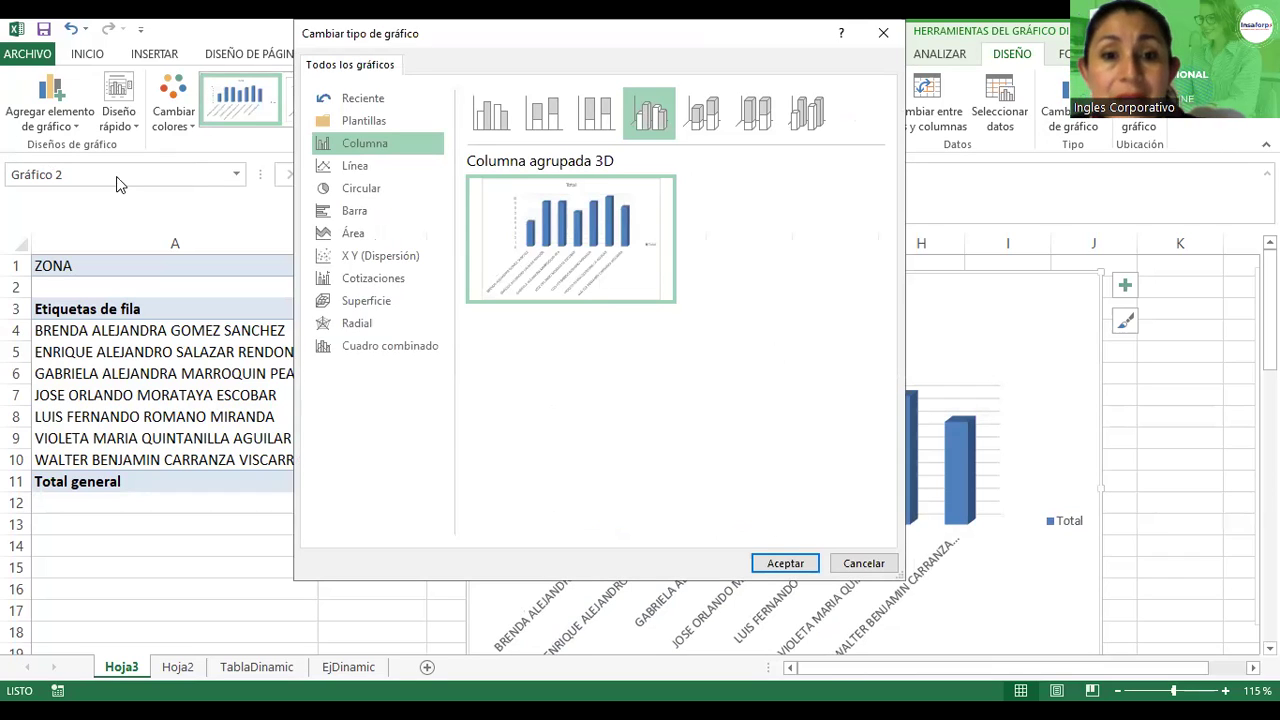
left_click(362, 284)
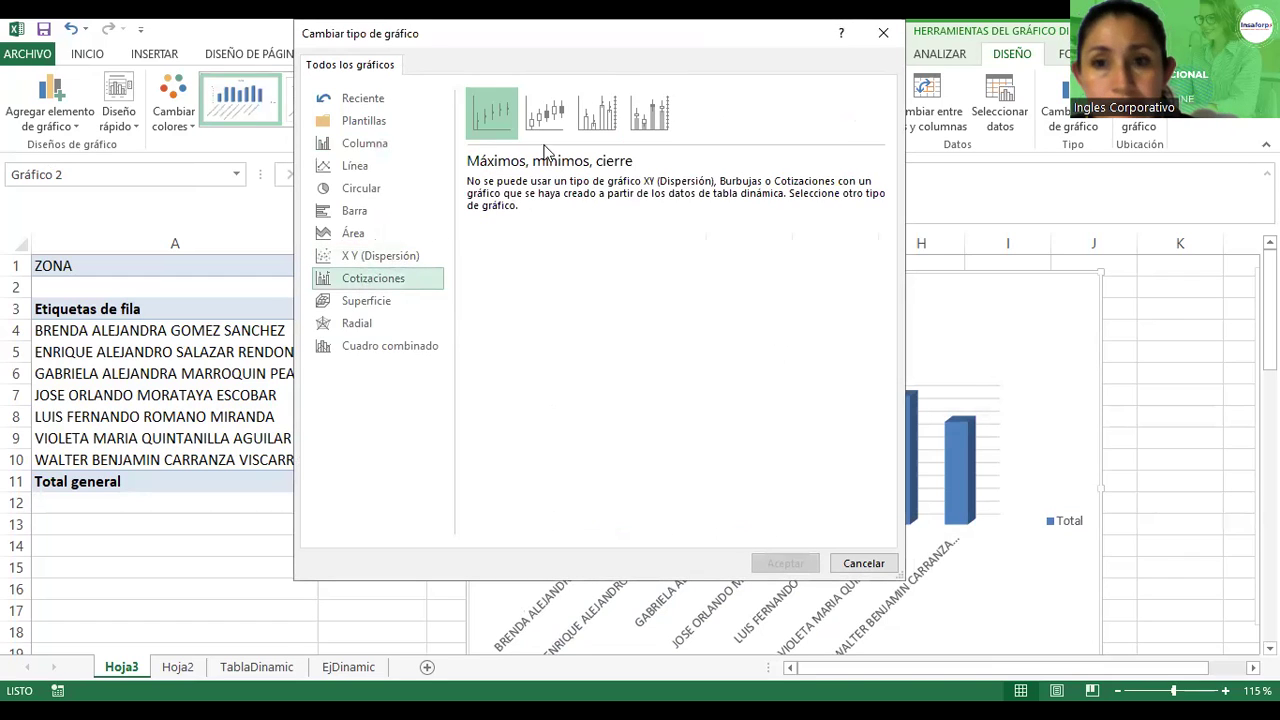
left_click(595, 110)
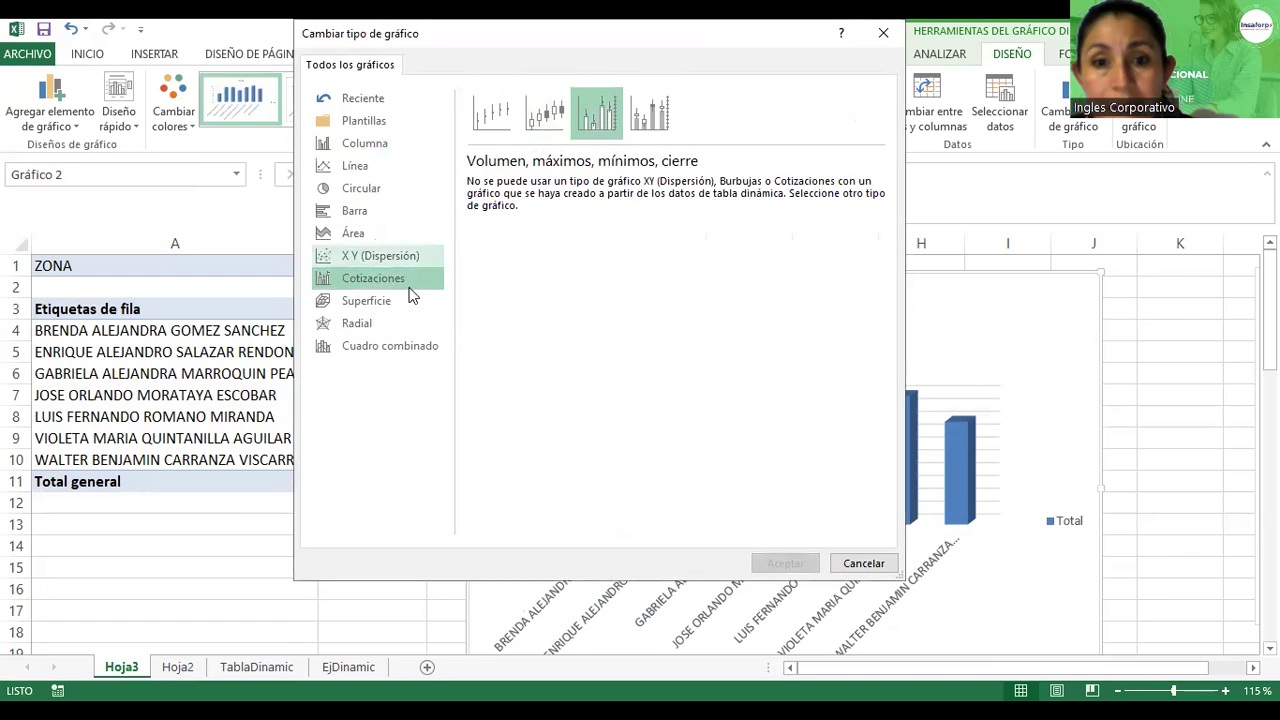
left_click(395, 176)
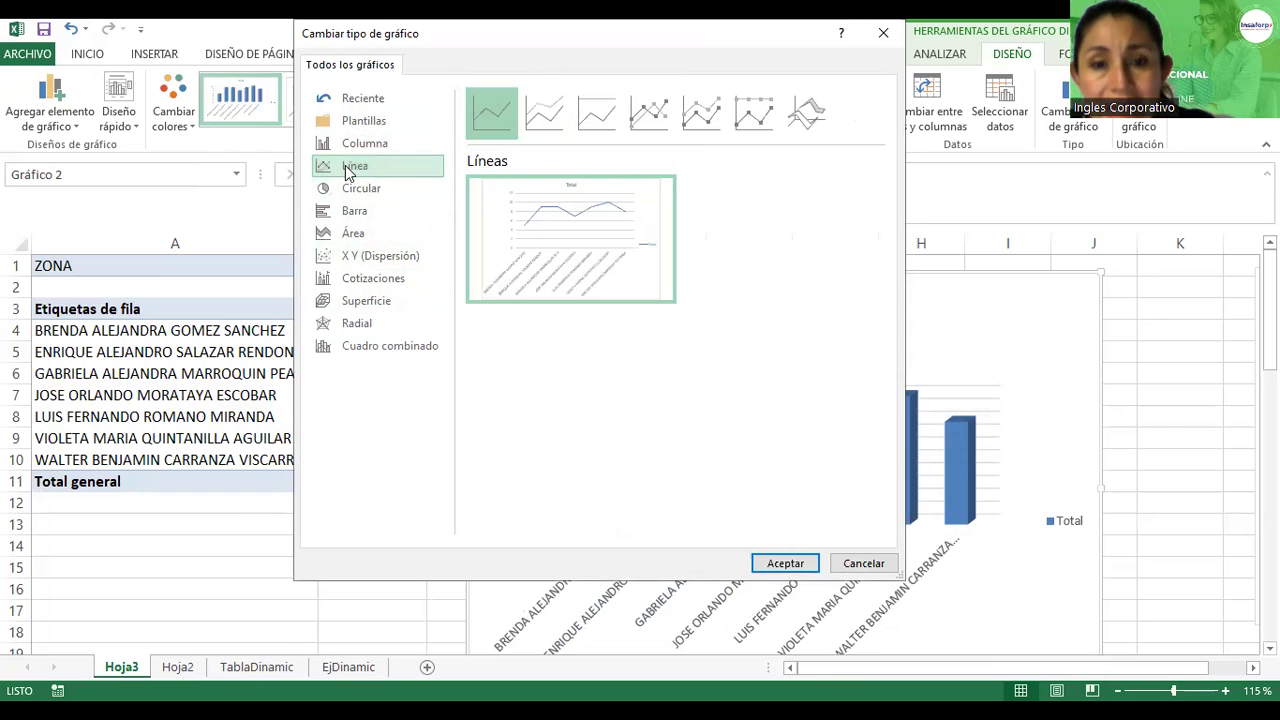
mouse_move(586, 222)
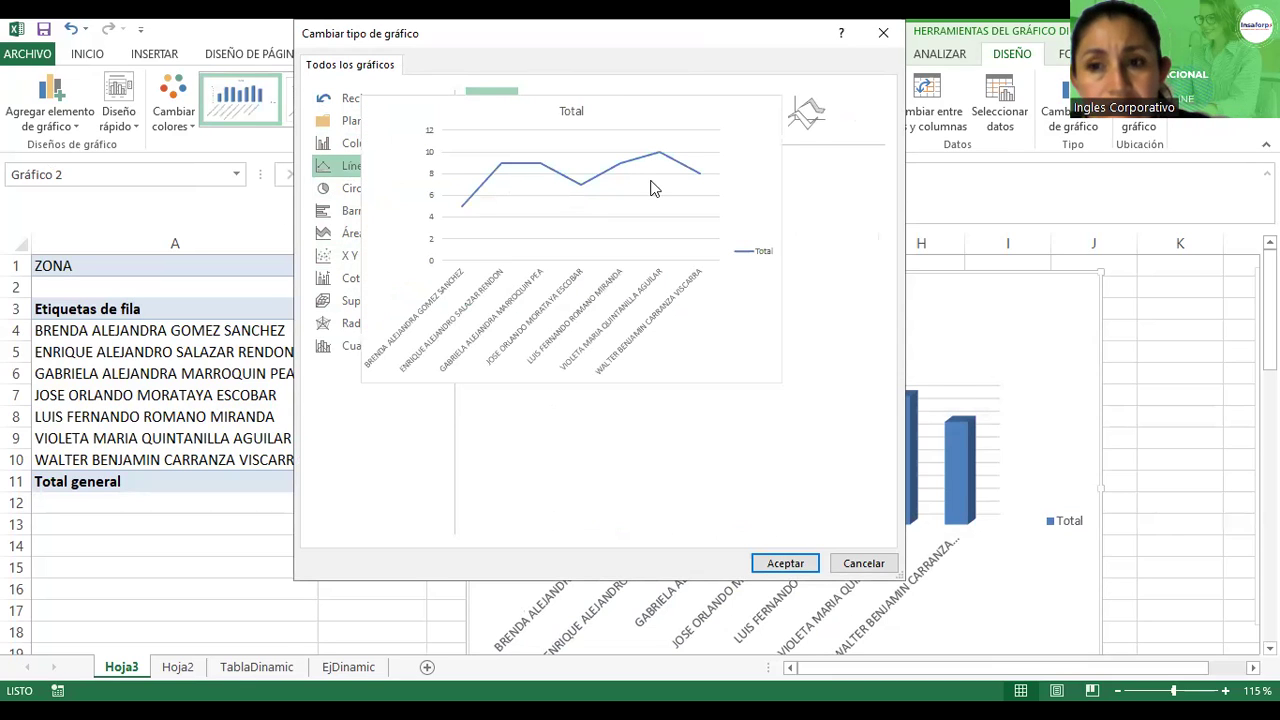
left_click(797, 116)
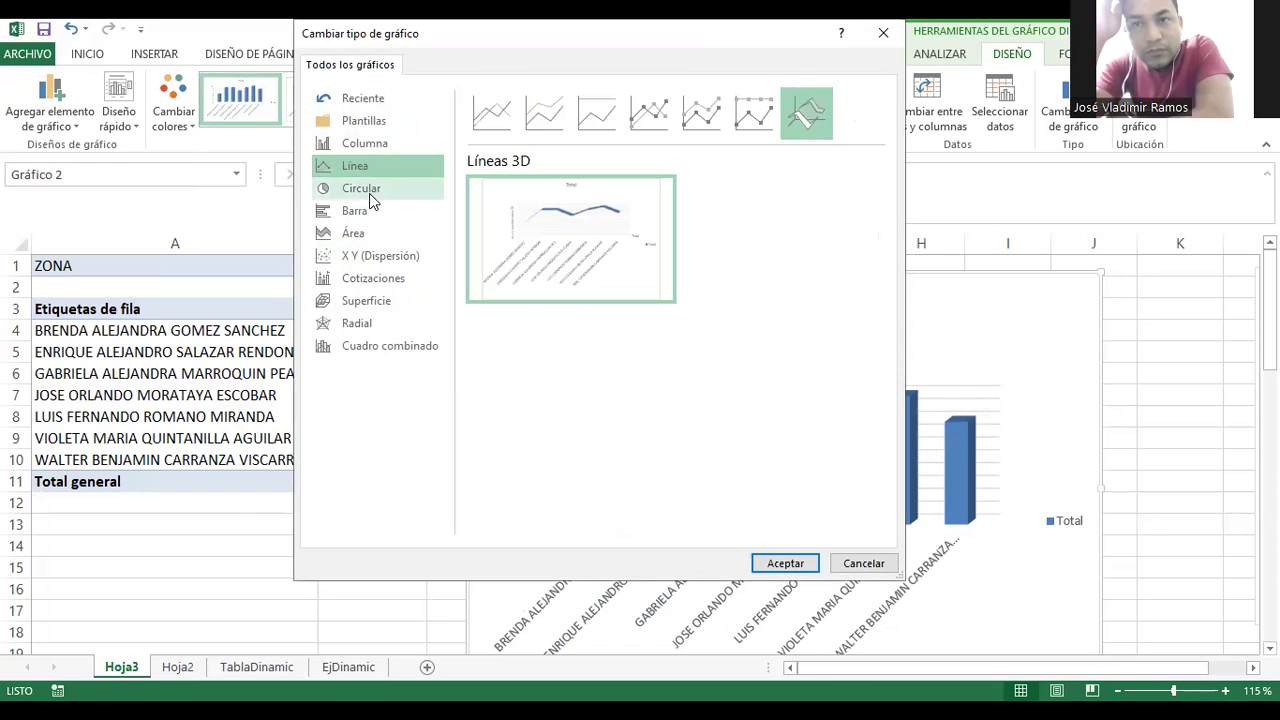
left_click(362, 147)
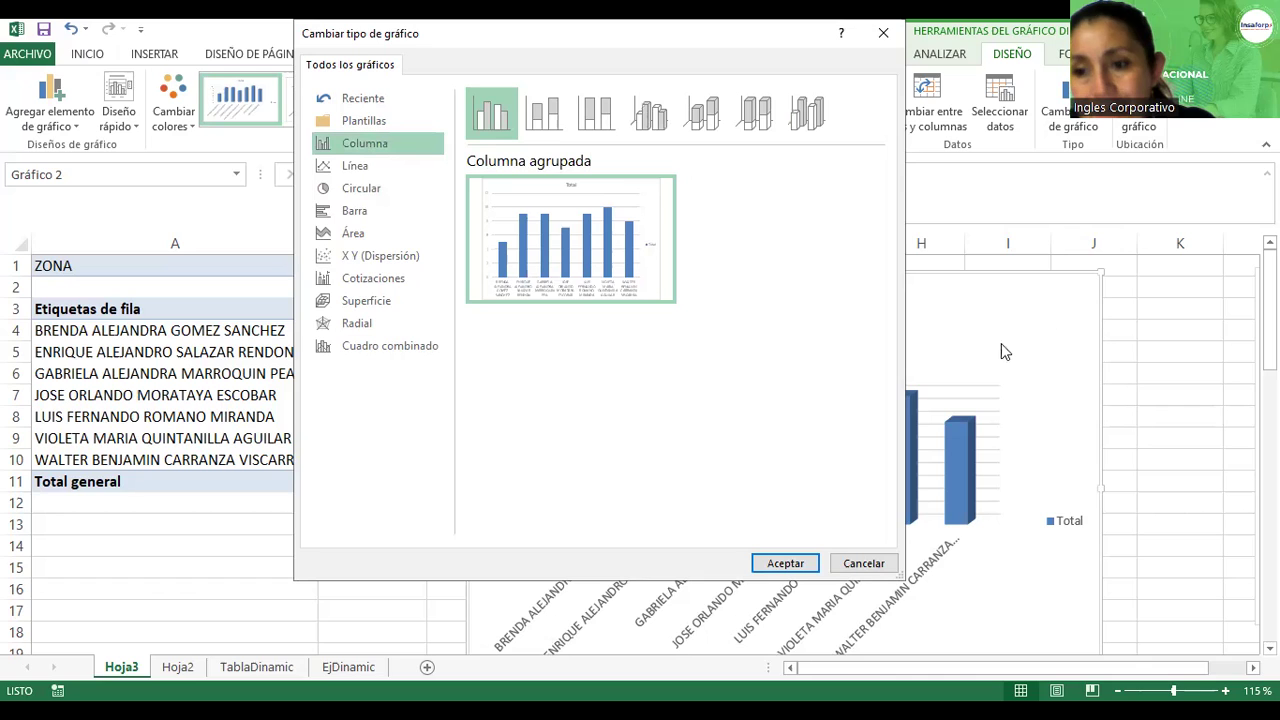
left_click(885, 32)
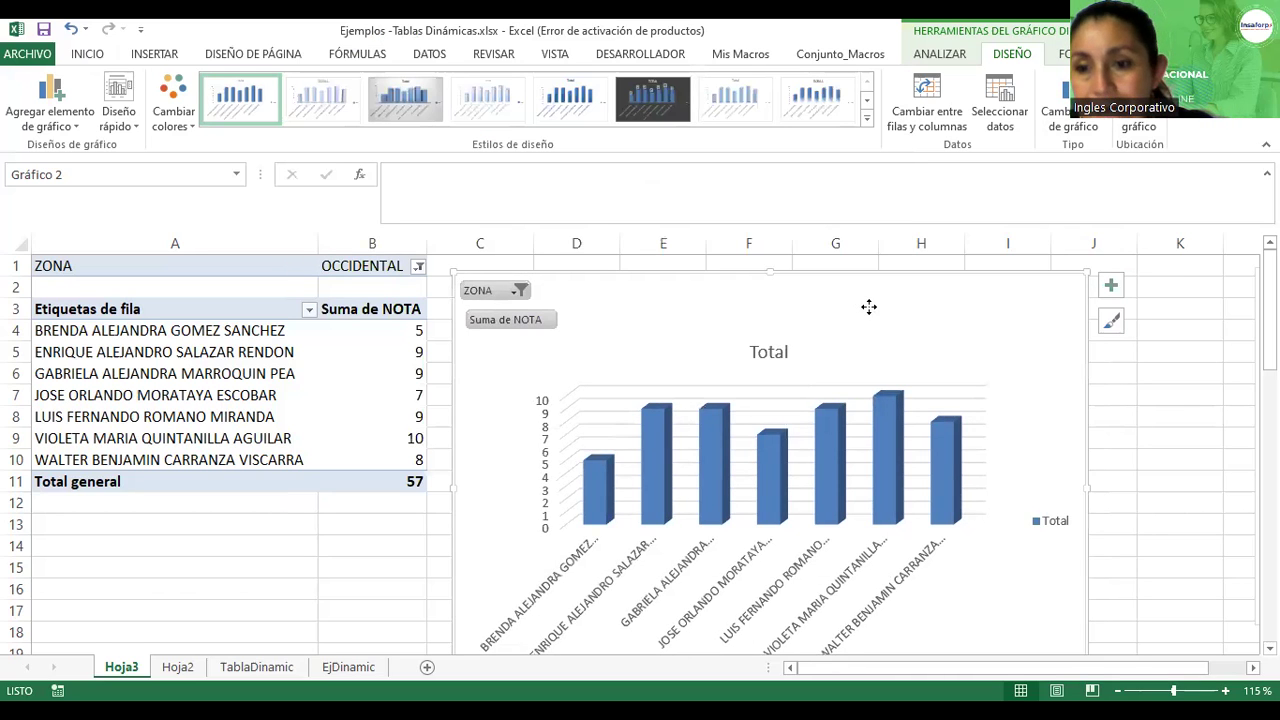
Open the formatting options of the column chart's area and examine its fill, effects and border settings
right_click(872, 390)
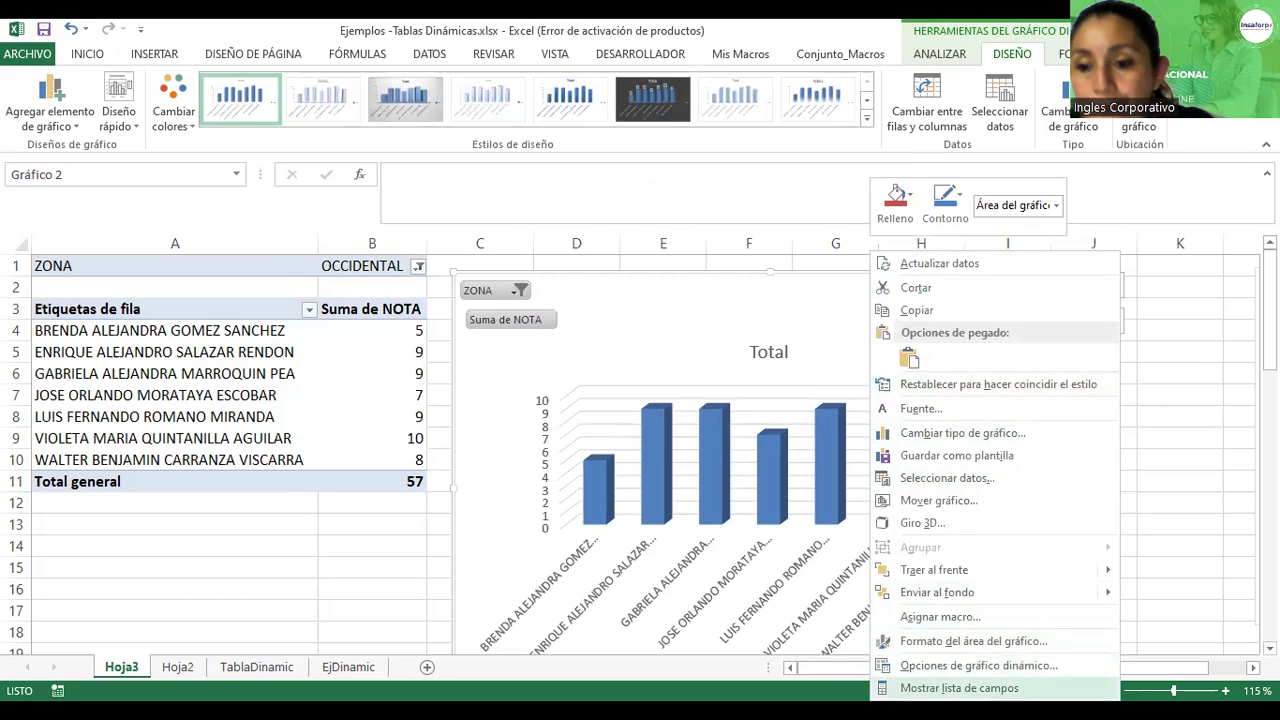
left_click(968, 641)
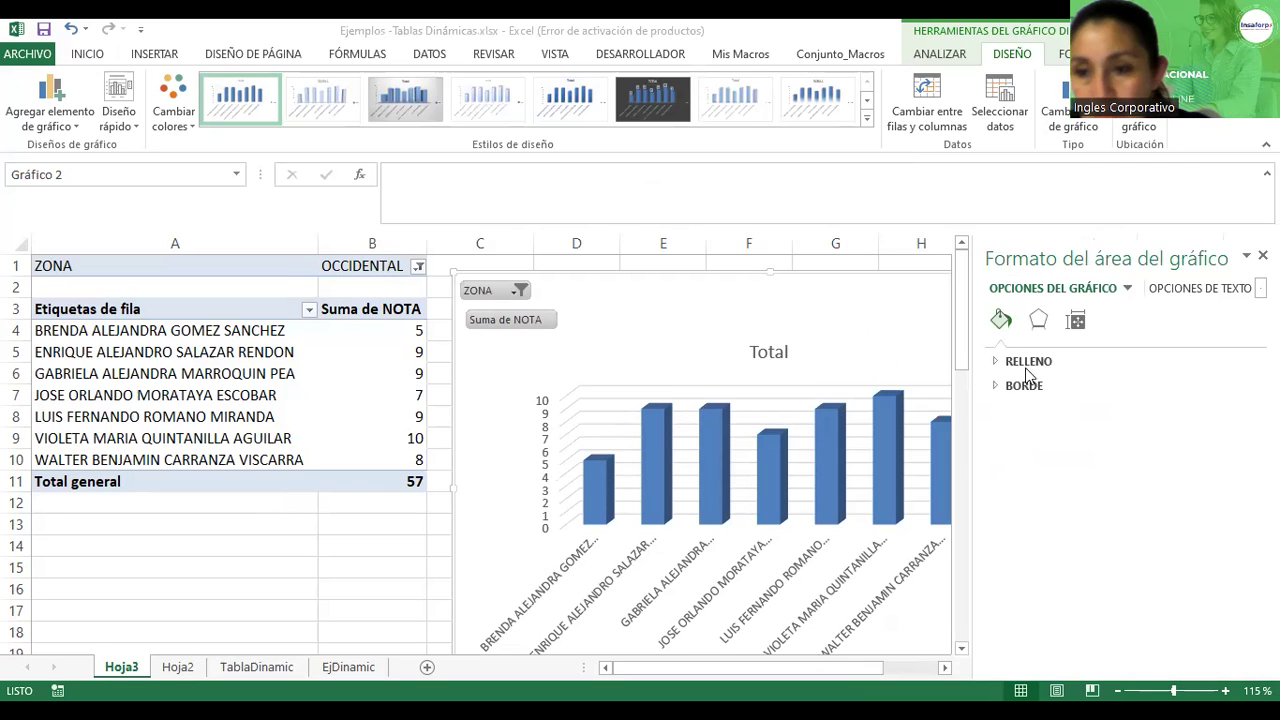
left_click(995, 362)
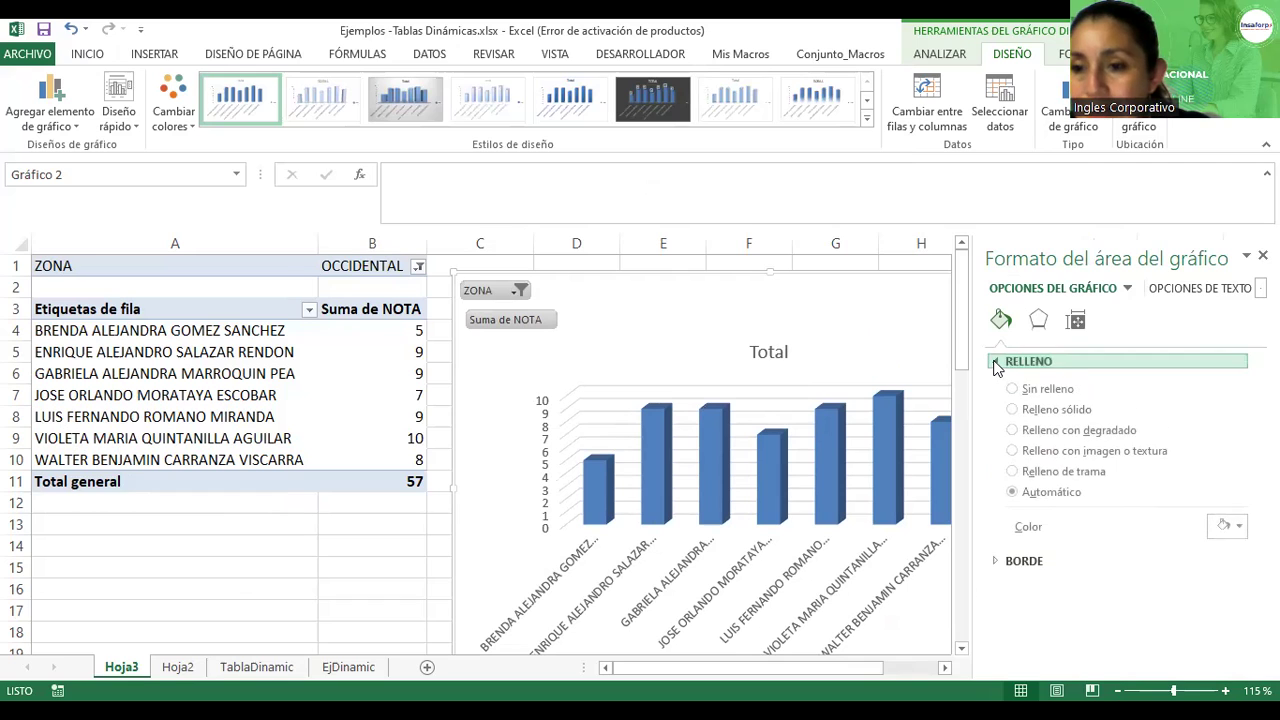
left_click(1042, 323)
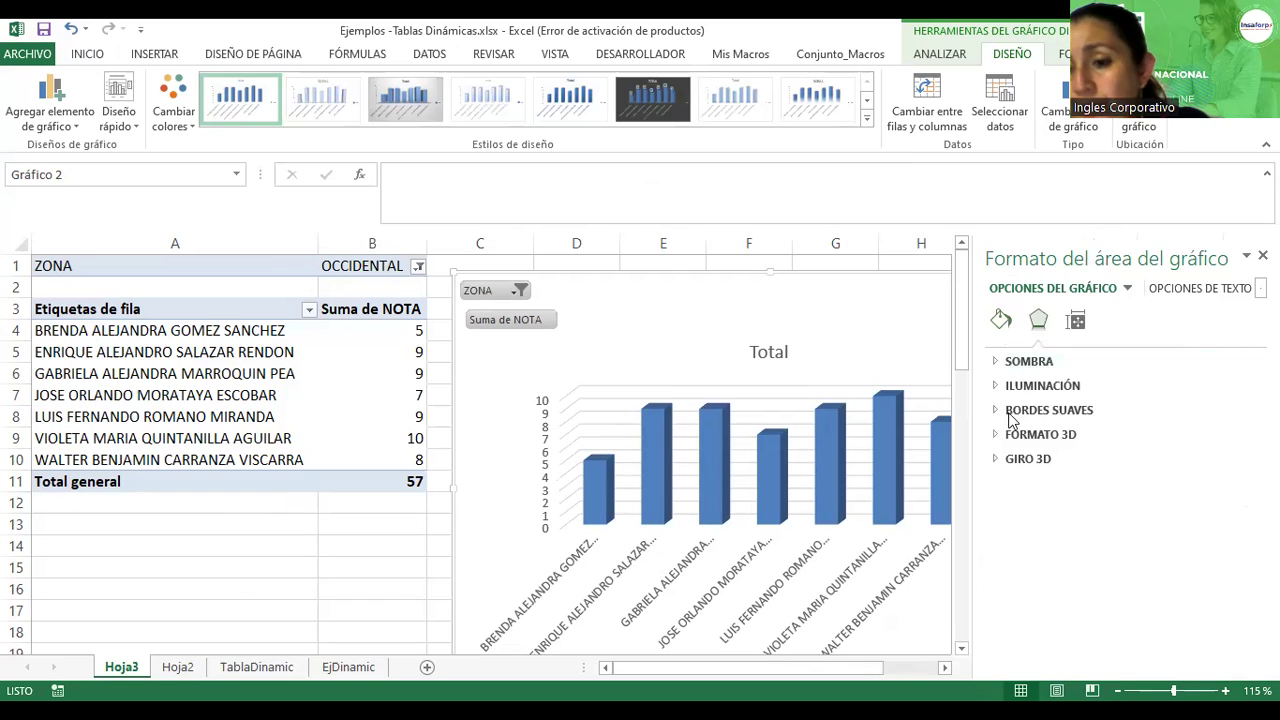
left_click(1002, 323)
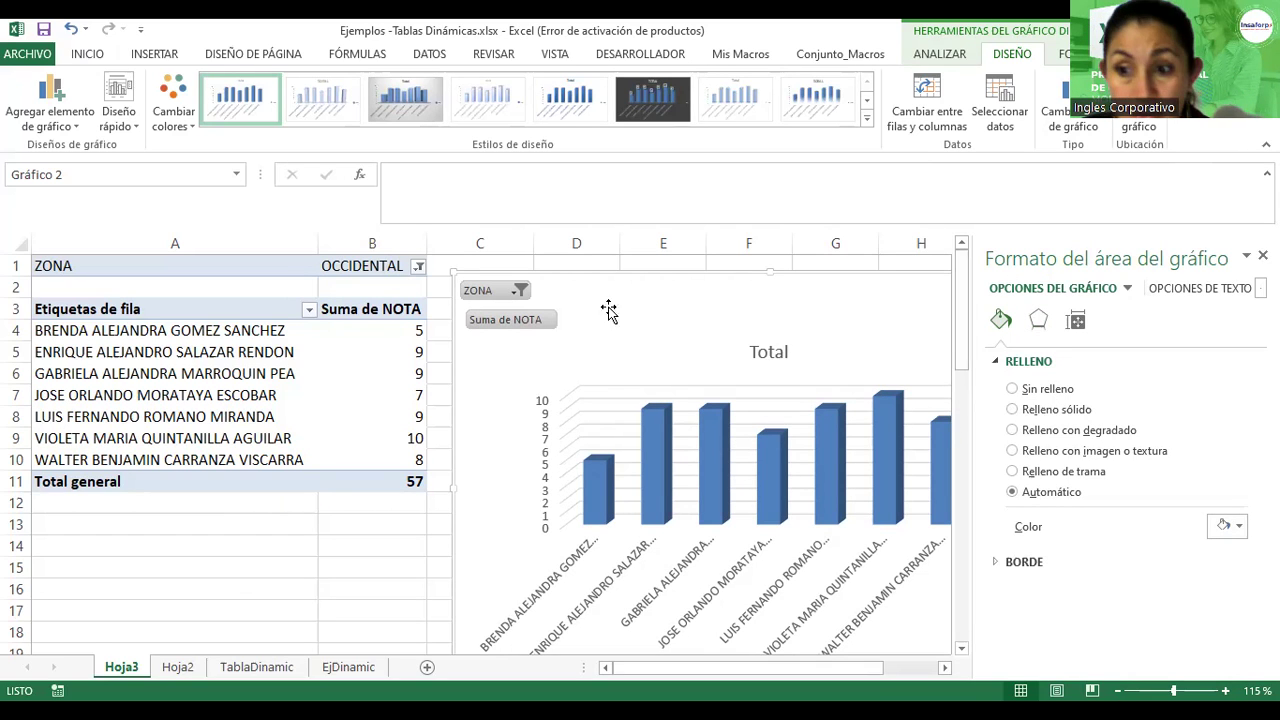
left_click_drag(968, 398, 786, 410)
left_click(839, 565)
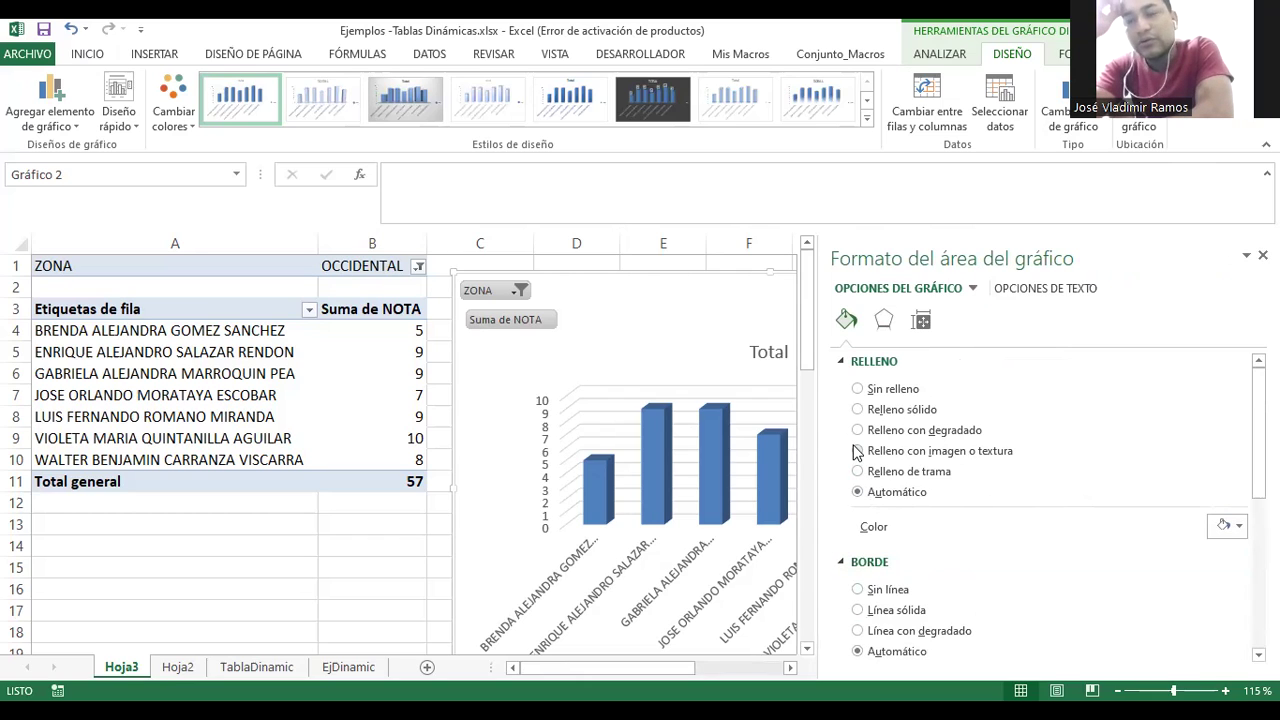
left_click_drag(1259, 430, 1259, 590)
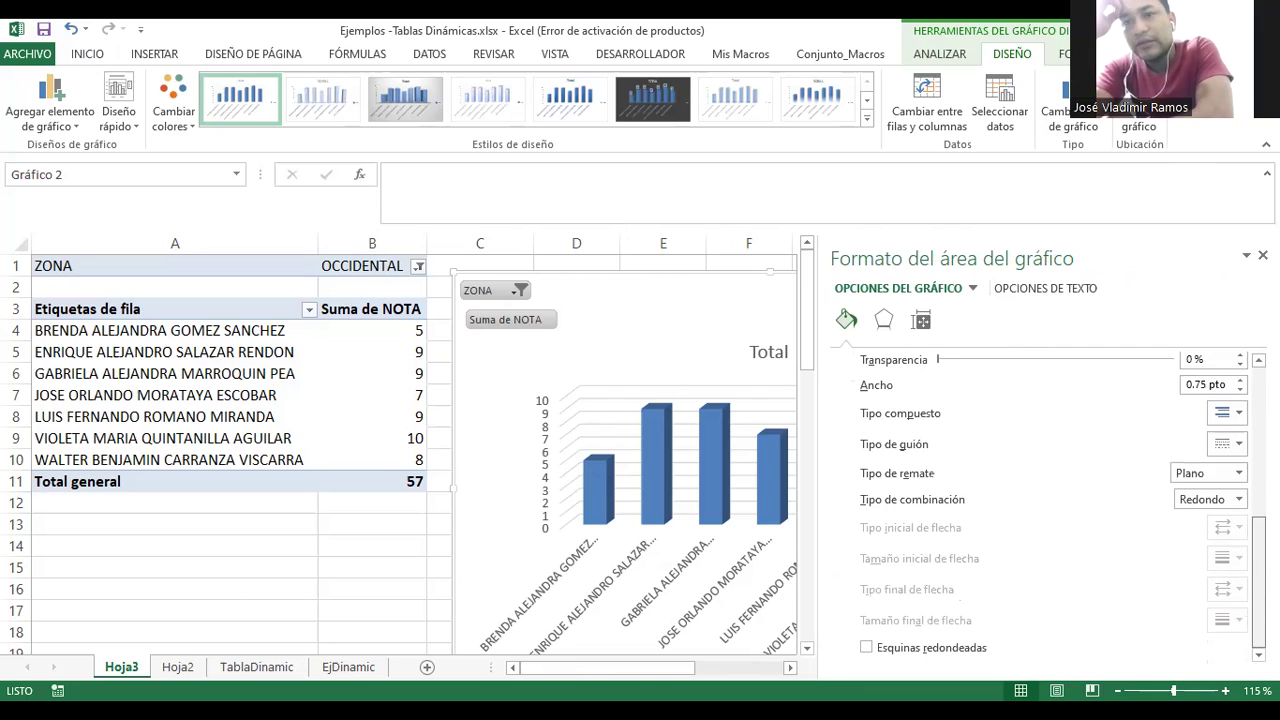
scroll(1050, 500, "up", 10)
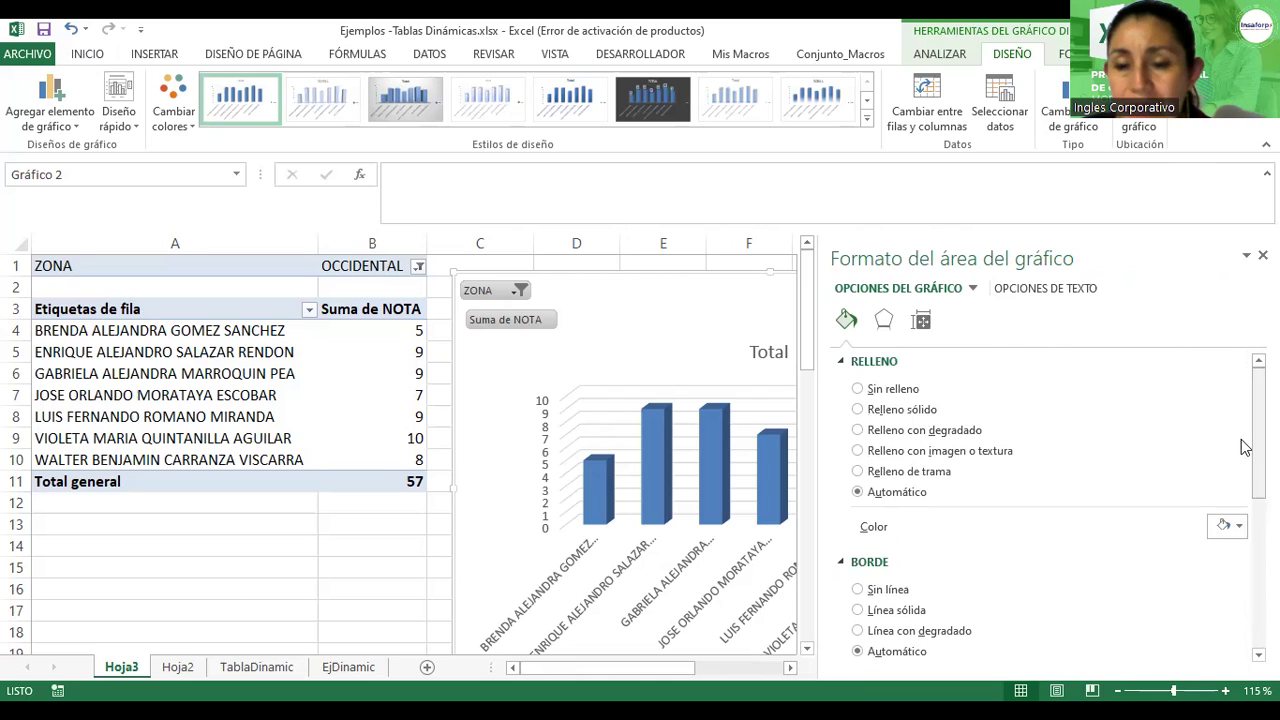
Narrow the formatting pane to uncover the column chart and apply the dark-background chart style with data labels above the columns
left_click_drag(820, 337, 1150, 337)
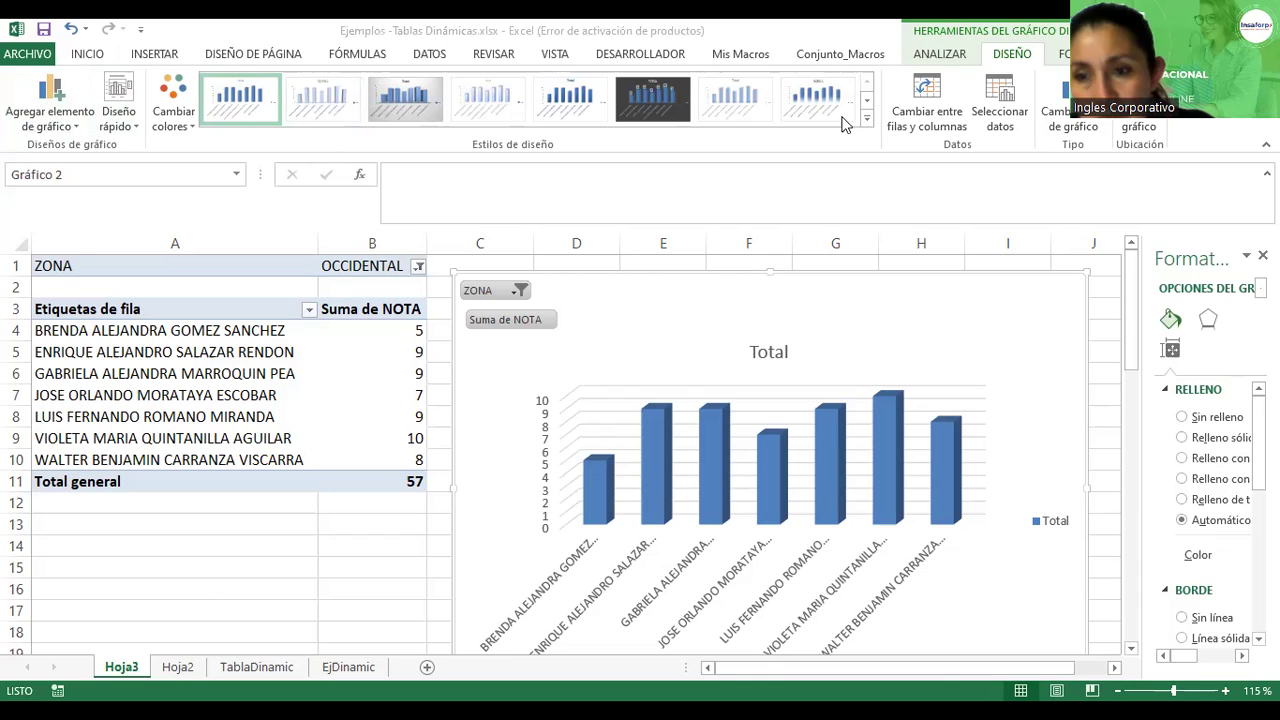
left_click(644, 100)
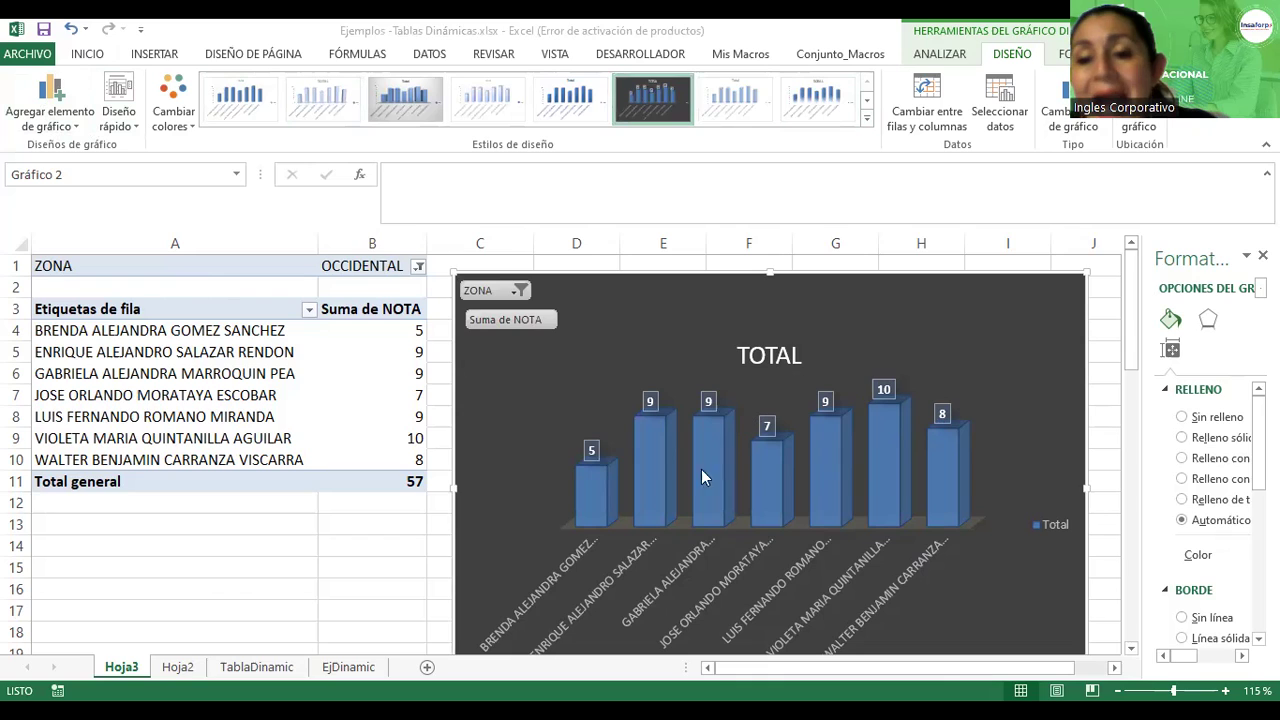
mouse_move(733, 433)
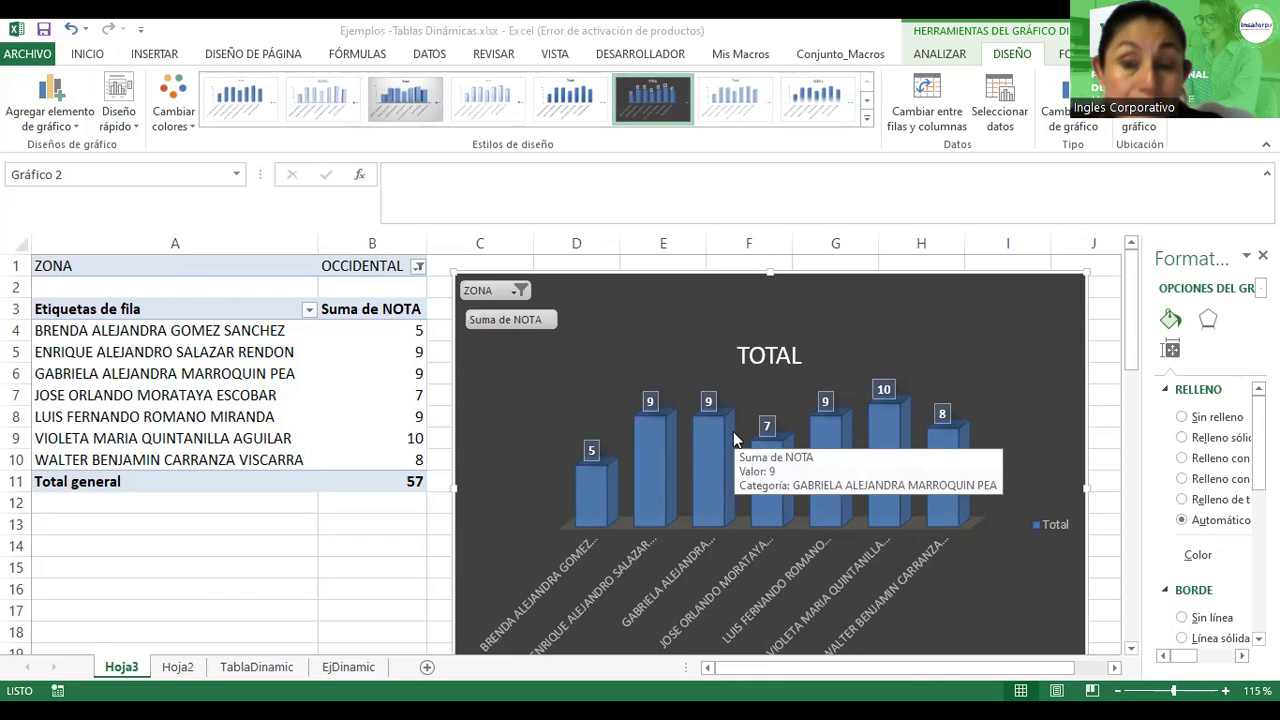